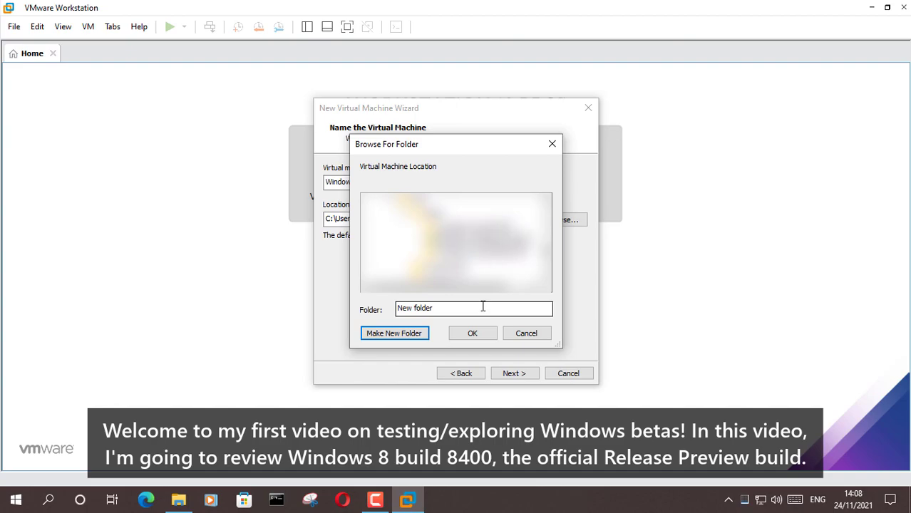
Step: Store the virtual machine in D:\VM\Betas\Windows 8 Release Preview and give it a 32 GB virtual disk
click(428, 251)
click(472, 333)
click(513, 373)
text(32)
click(398, 247)
click(513, 373)
Step: Attach the 32-bit Windows 8 Release Preview ISO from D:\ISO\Betas\8 to the virtual CD/DVD drive and finish creating the machine
click(405, 300)
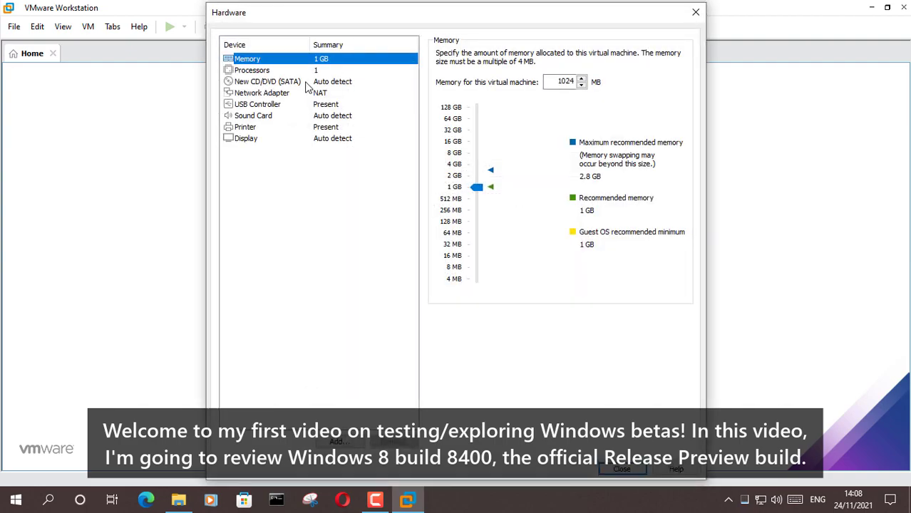
click(254, 83)
click(439, 134)
click(659, 150)
click(294, 280)
double_click(371, 123)
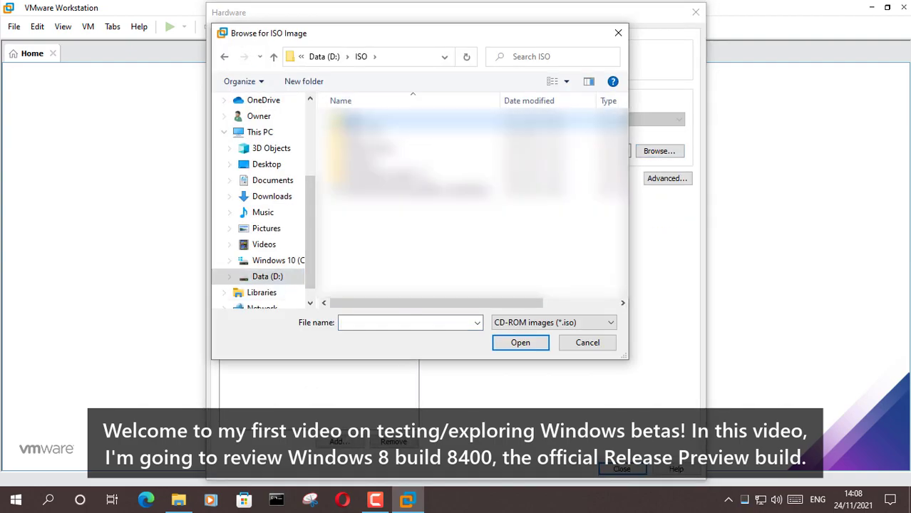
double_click(370, 123)
double_click(370, 123)
double_click(371, 123)
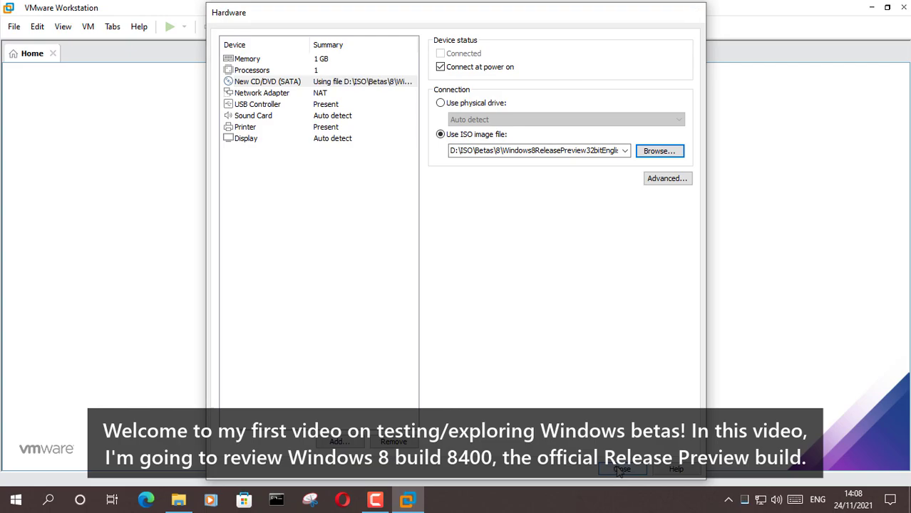
click(621, 469)
click(513, 367)
Step: Power on the Windows 8 Release Preview virtual machine into its firmware setup
click(113, 27)
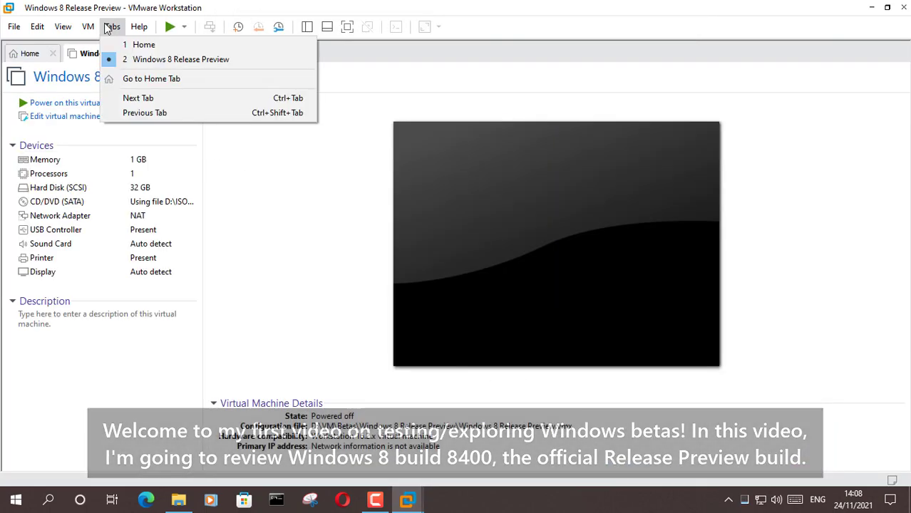
mouse_move(88, 27)
mouse_move(114, 41)
click(339, 171)
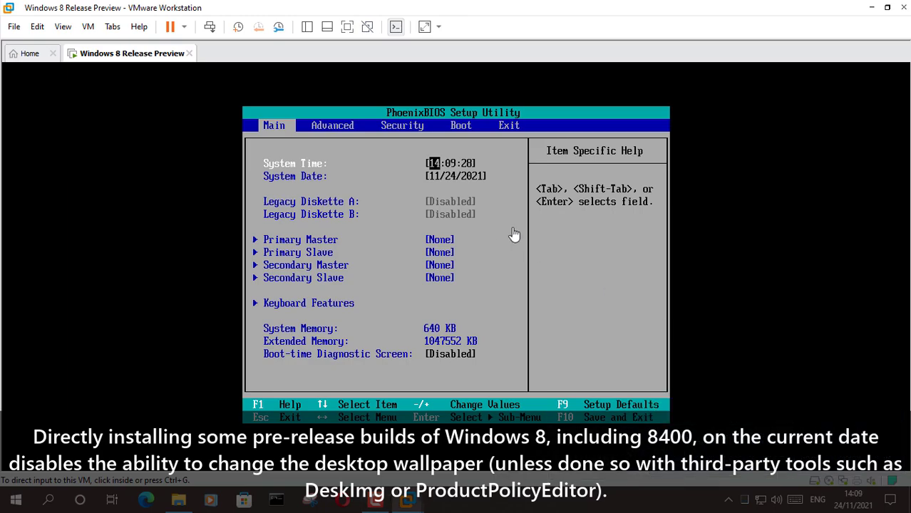
Step: Set the BIOS system date to 05/18/2012
click(515, 235)
key(Down)
text(05)
key(Tab)
text(18)
key(Tab)
text(2012)
key(Tab)
Step: Show the virtual machine in full screen, then save the BIOS configuration changes and exit
key(ctrl+alt)
click(347, 27)
key(Right)
key(Left)
key(F10)
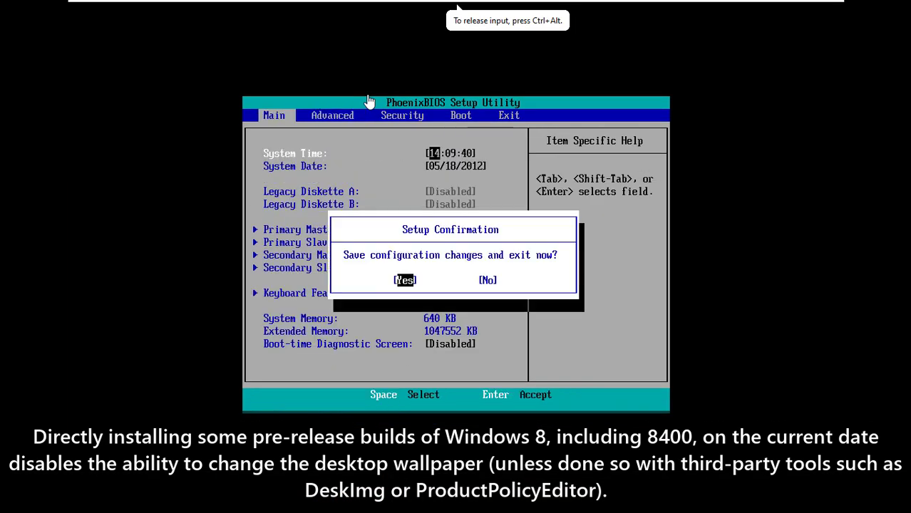
key(Return)
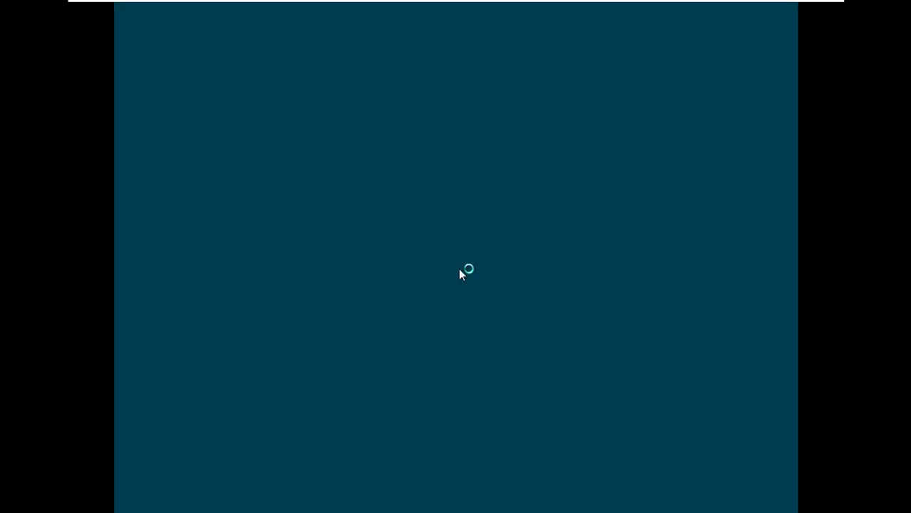
Step: Check the system date with the date command in a Windows Setup command prompt and close the prompt
key(shift+F10)
text(date)
key(Return)
key(Return)
click(556, 29)
Step: Set the time and currency format to English (Ireland), choose the US keyboard layout, and continue Windows Setup
click(501, 288)
scroll(469, 349, up, 6)
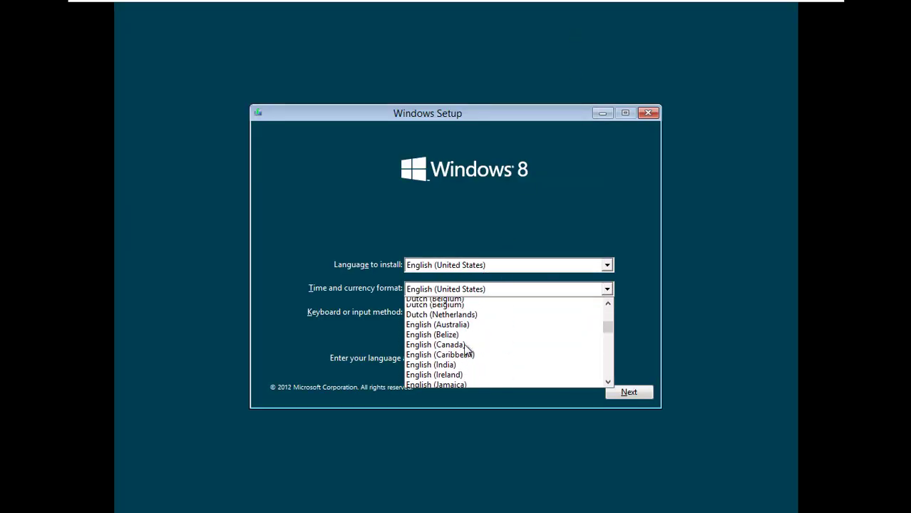
scroll(471, 342, down, 4)
click(463, 305)
click(485, 313)
scroll(484, 346, down, 3)
scroll(485, 346, down, 10)
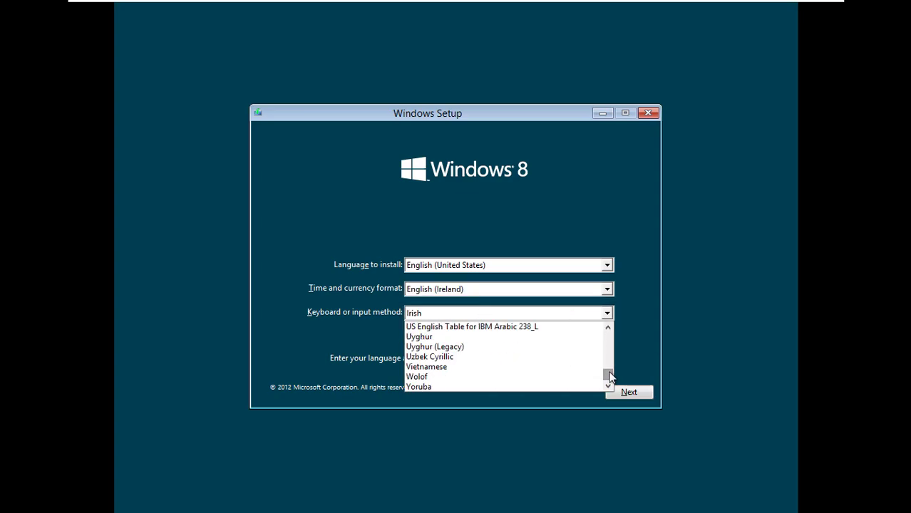
click(459, 375)
click(629, 394)
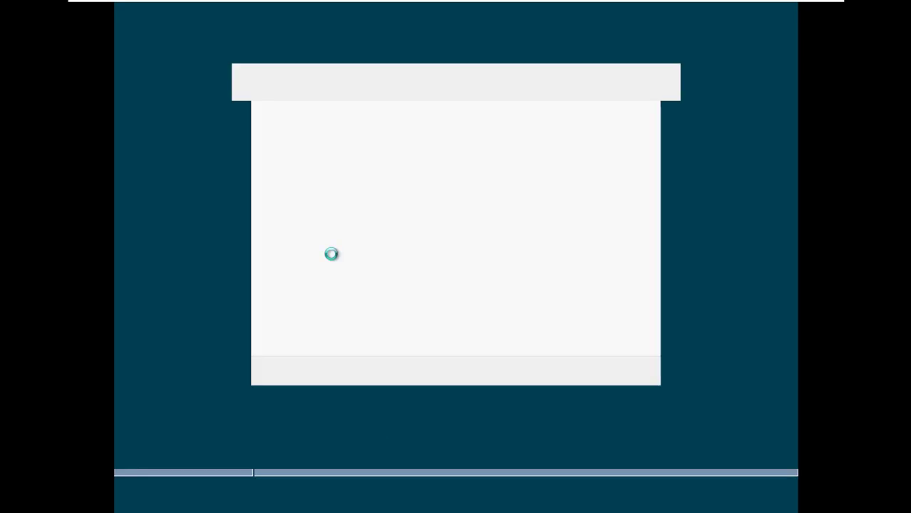
Step: Paste the Windows product key to proceed with the installation, and restart the machine when its files are installed
key(ctrl+v)
click(626, 371)
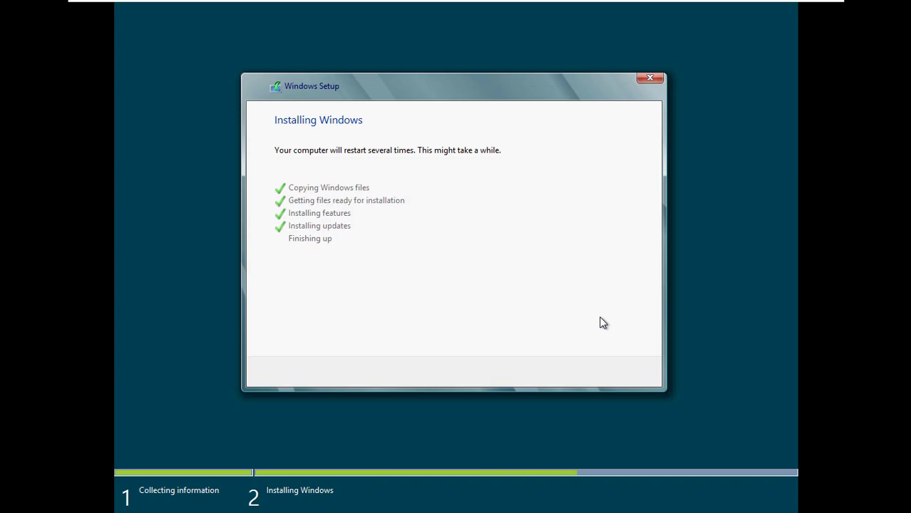
click(614, 369)
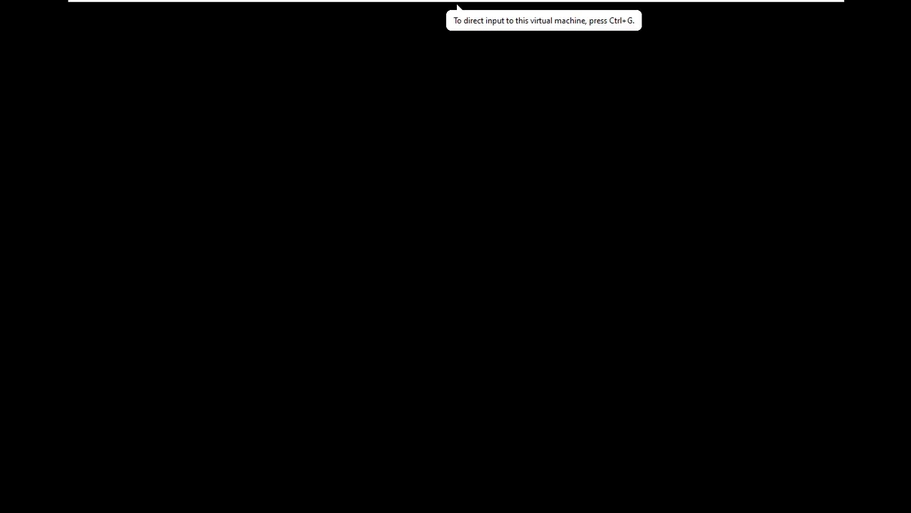
Step: Try several accent colors on the Personalize page and settle on the medium blue scheme between purple and light blue
click(413, 284)
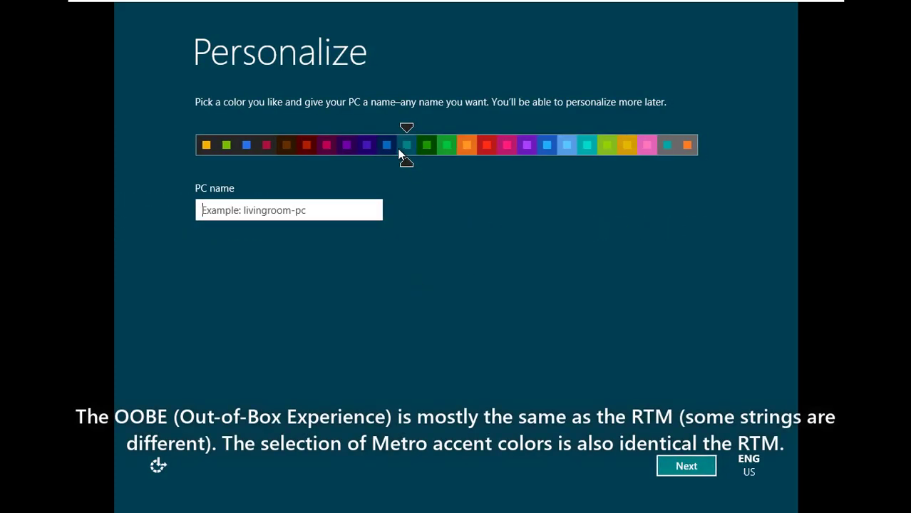
mouse_move(406, 145)
mouse_down()
mouse_move(347, 146)
mouse_move(567, 145)
mouse_move(546, 146)
mouse_up()
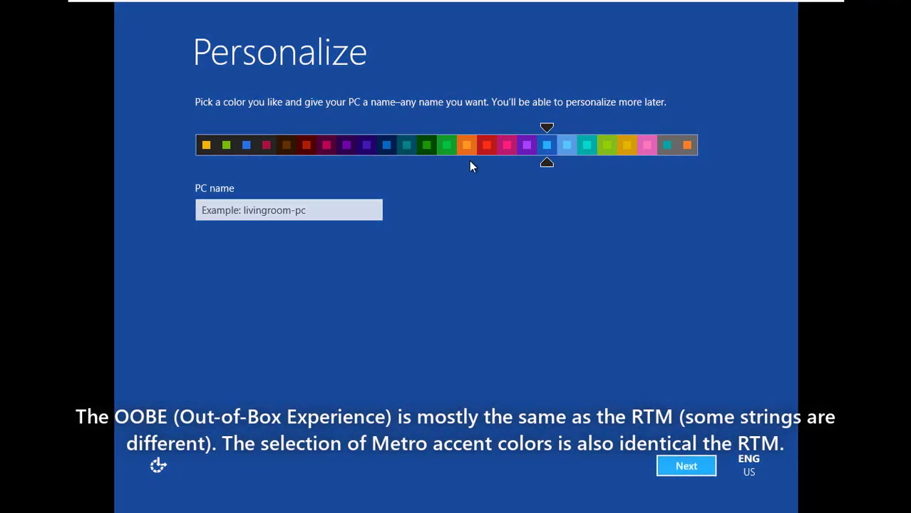
mouse_move(235, 142)
mouse_down()
mouse_move(244, 146)
mouse_move(193, 143)
mouse_move(234, 146)
mouse_up()
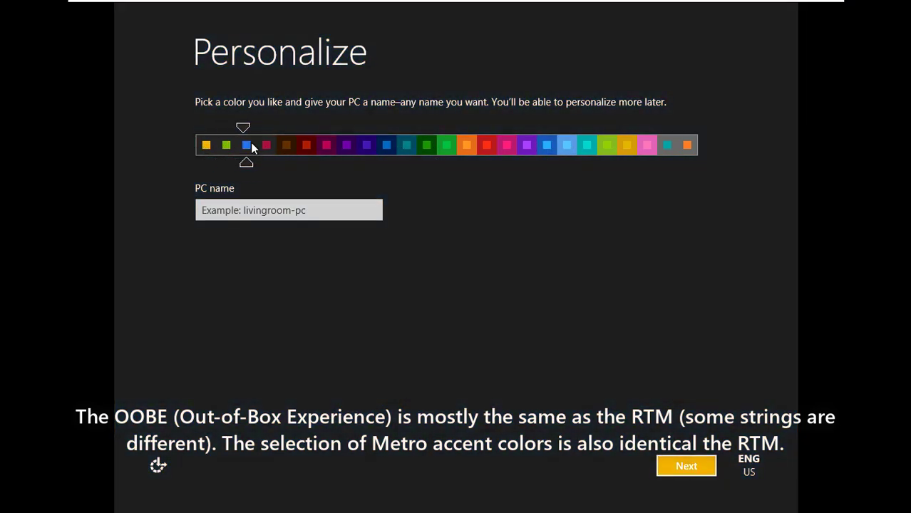
mouse_move(352, 144)
mouse_down()
mouse_move(440, 155)
mouse_move(409, 150)
mouse_up()
drag(522, 146, 539, 146)
Step: Name the PC VM and continue to the next setup page
click(334, 215)
key(Tab)
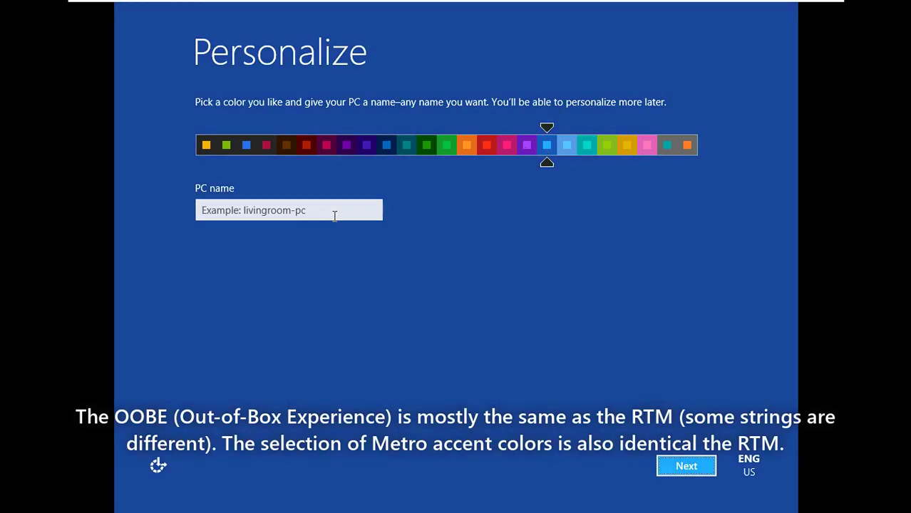
click(334, 215)
text(VM)
click(684, 469)
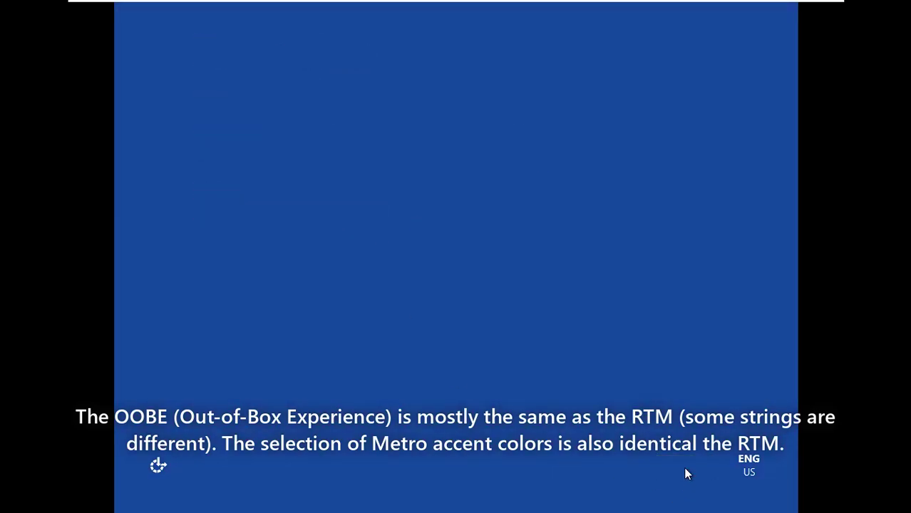
Step: Look at the custom settings, return to the Settings page, and accept the express settings
click(680, 465)
click(158, 51)
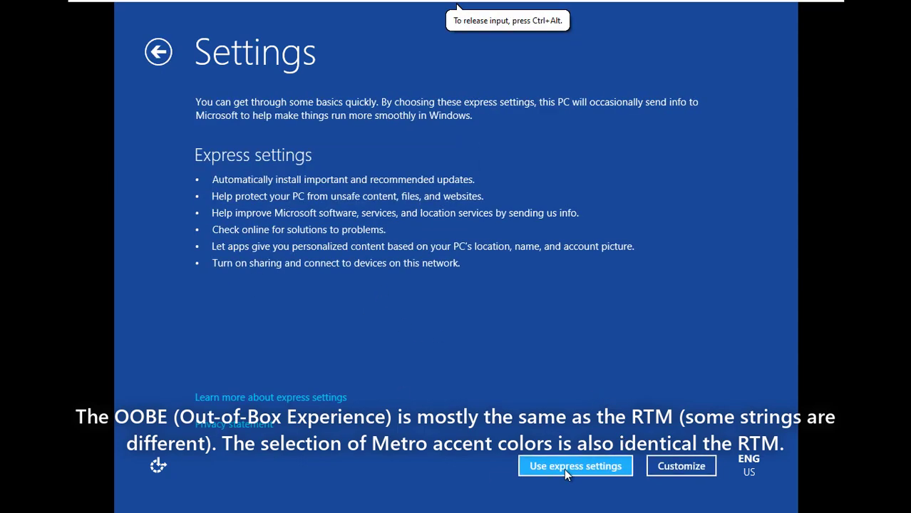
key(Return)
Step: Create a local account with the user name trt and no password, and finish setup
click(248, 427)
click(681, 465)
text(trt)
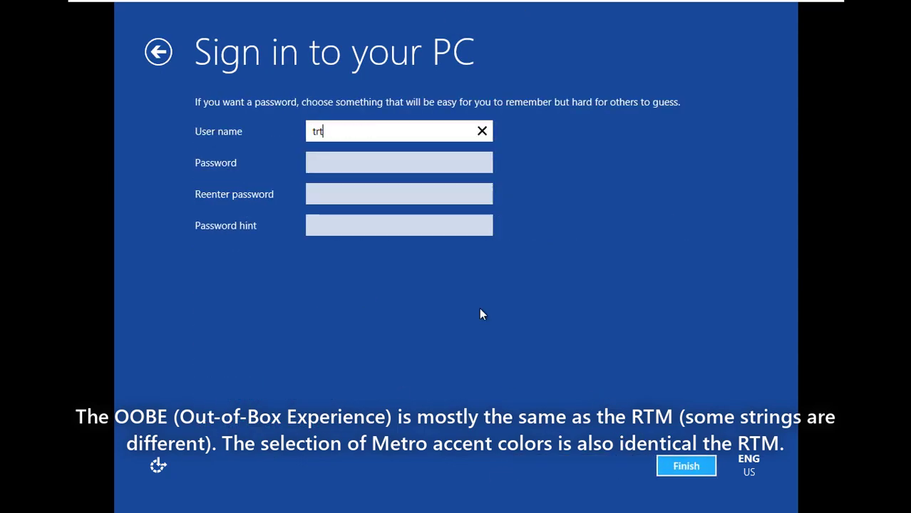
click(681, 473)
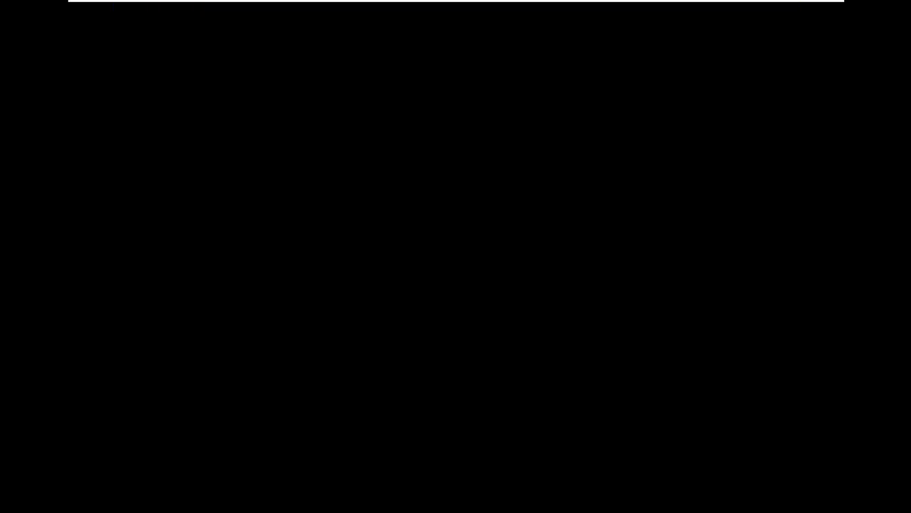
Step: Dismiss the Reinstall Windows Now notice and open the desktop from the Start screen
key(ctrl+alt+Print)
click(521, 299)
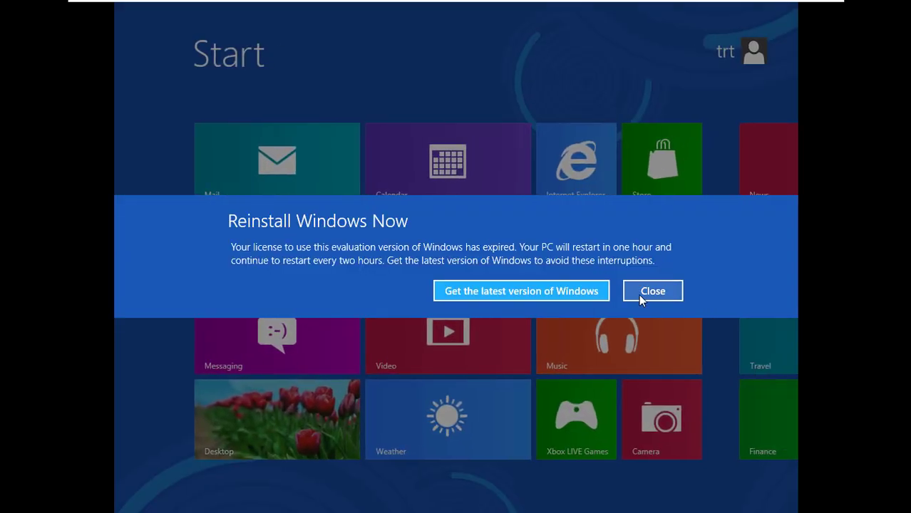
click(641, 295)
click(298, 418)
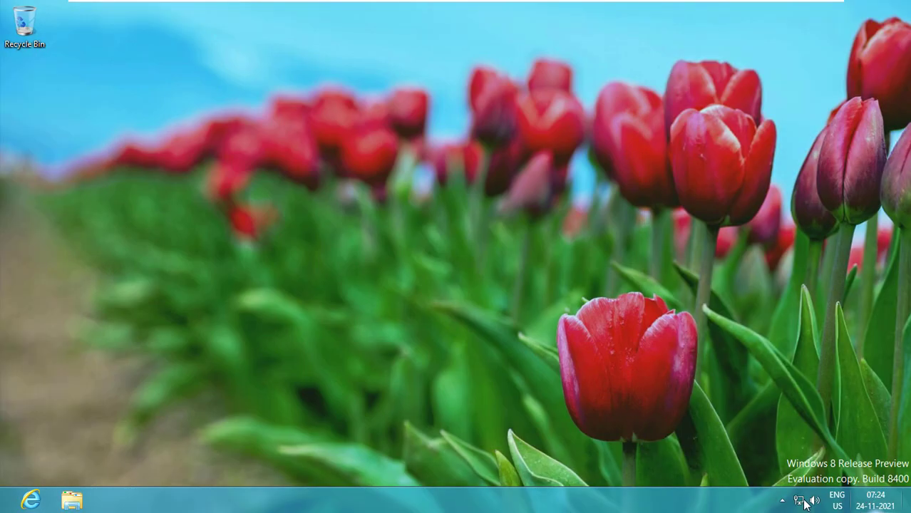
Step: View the taskbar clock's calendar and close it
click(875, 500)
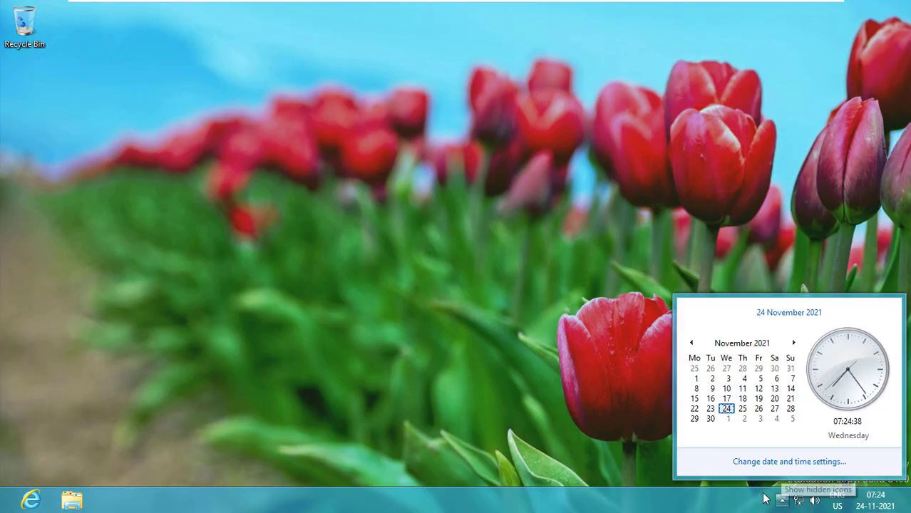
click(528, 383)
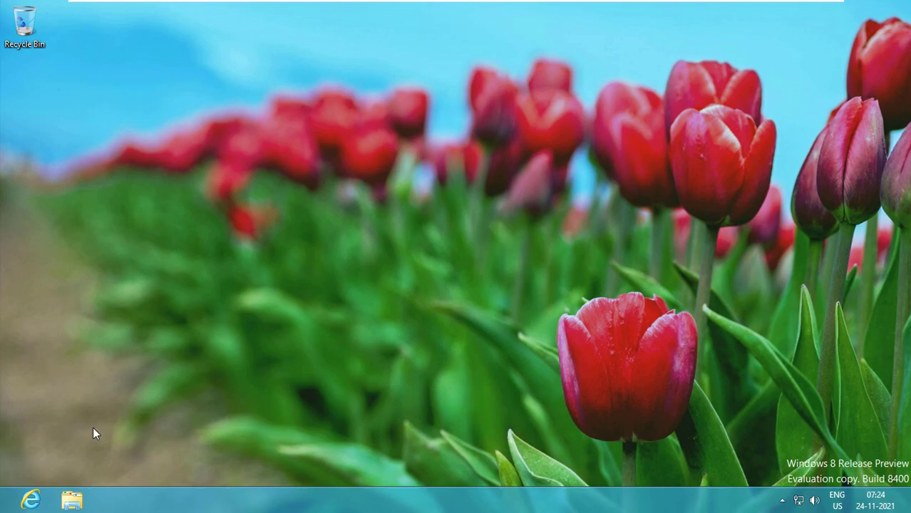
Step: View the System information page and the Windows version details from winver, then close both windows
right_click(3, 510)
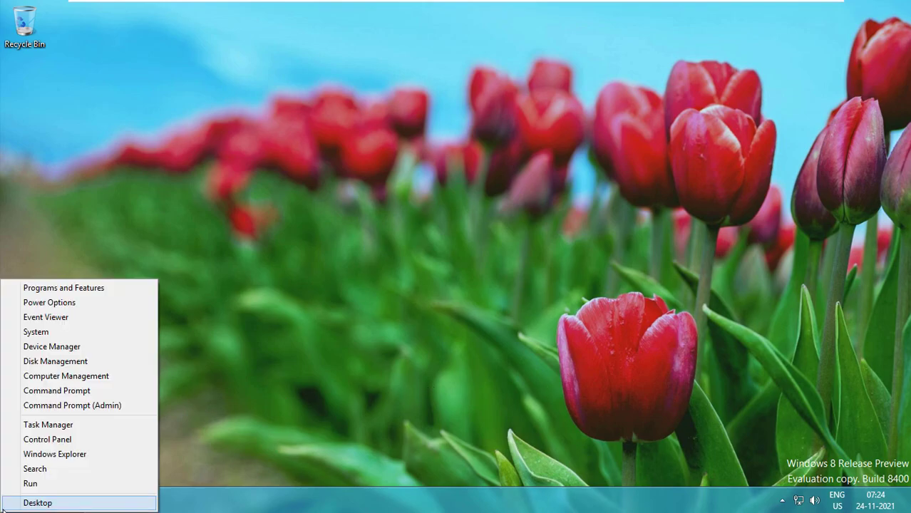
click(66, 331)
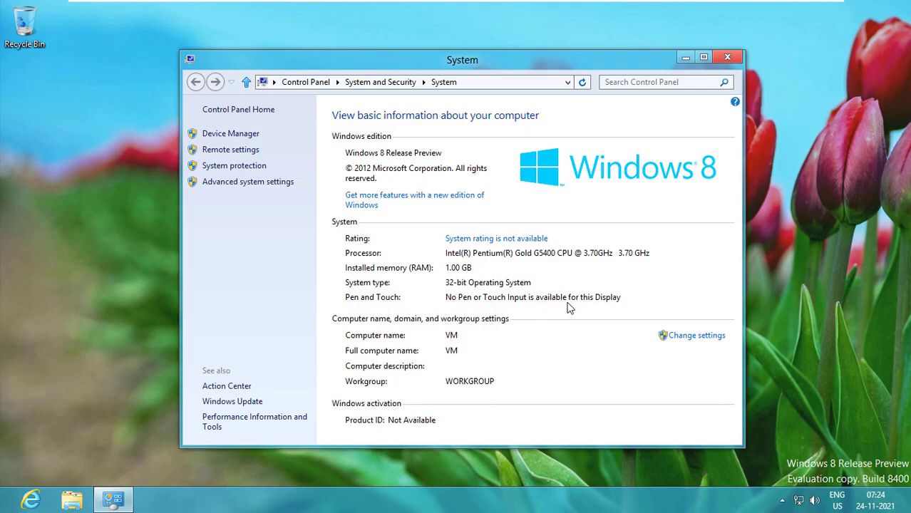
key(super+r)
text(winver)
key(Return)
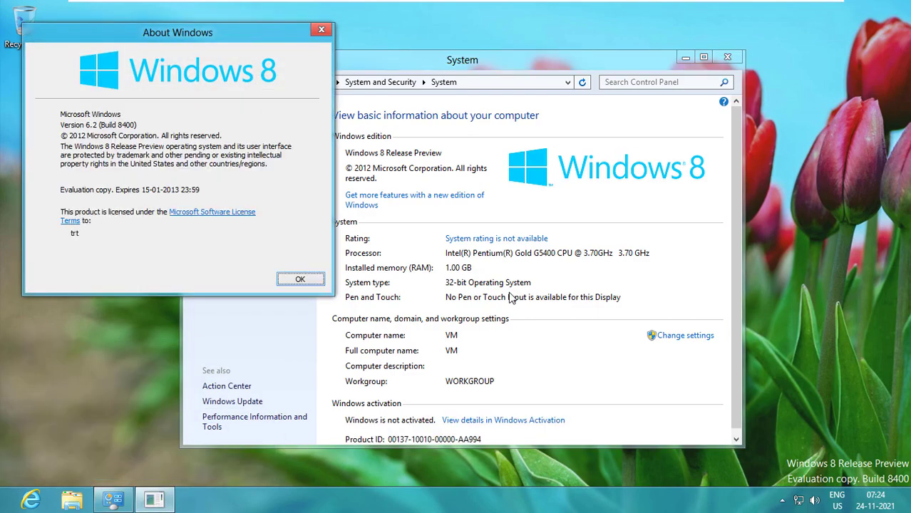
click(314, 281)
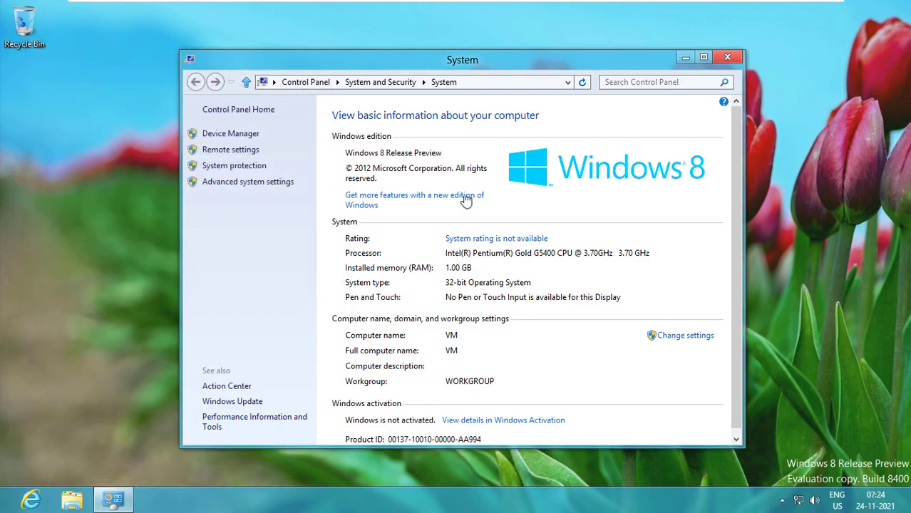
click(728, 57)
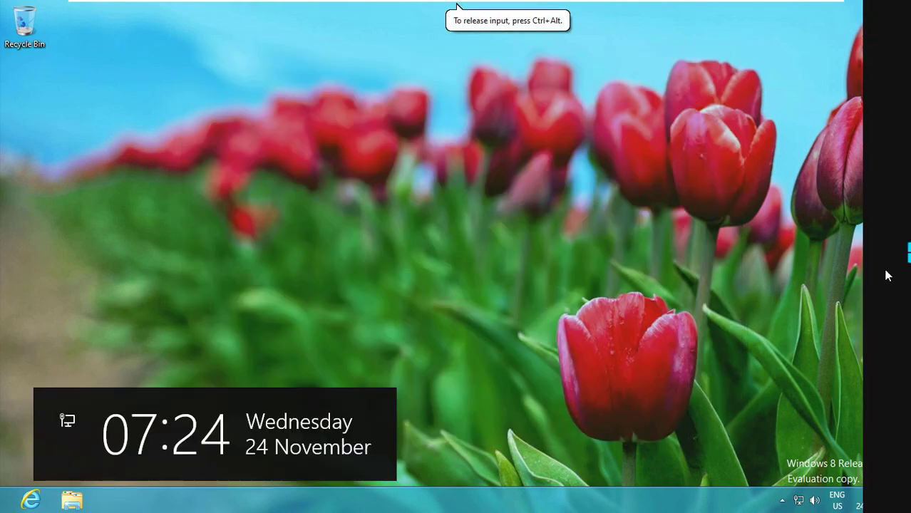
Step: Open the Settings charm from the desktop's charms bar and dismiss it
mouse_move(905, 257)
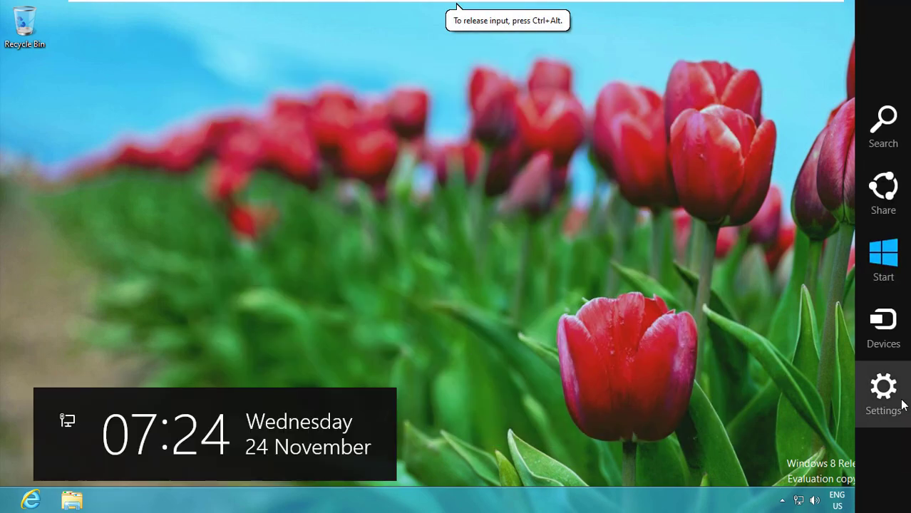
click(877, 399)
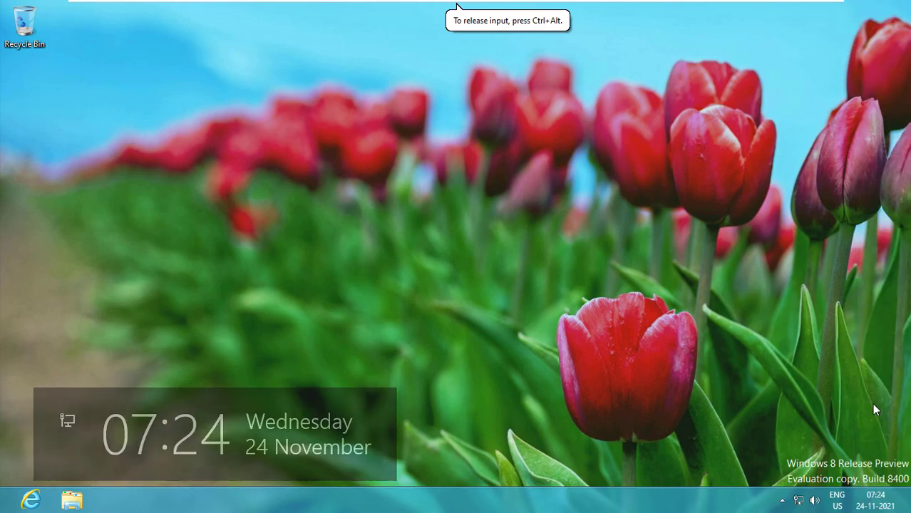
click(440, 352)
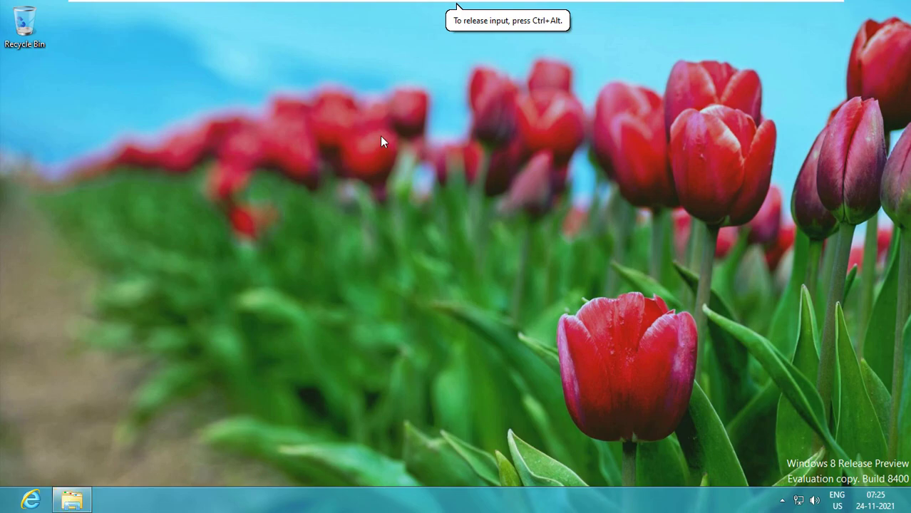
Step: Open a File Explorer window, apply a wider screen resolution that fills the display, and keep the change
key(super+e)
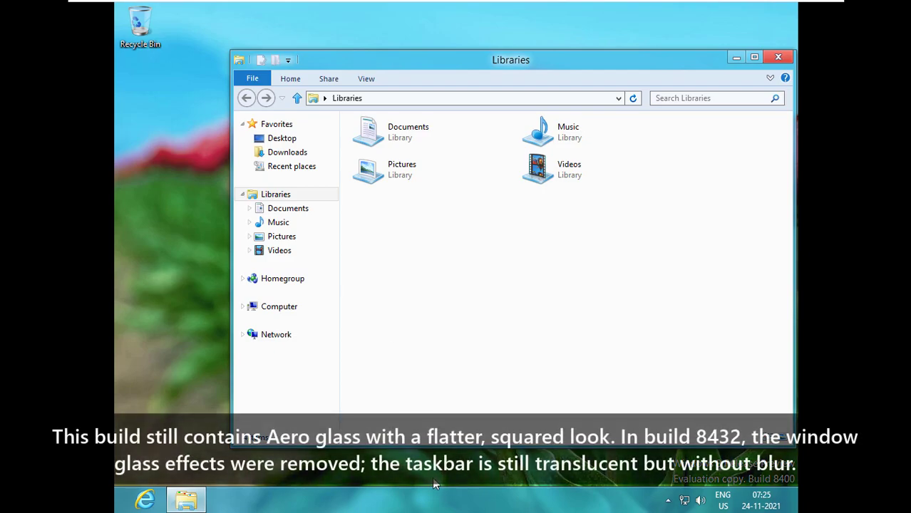
right_click(441, 313)
click(428, 281)
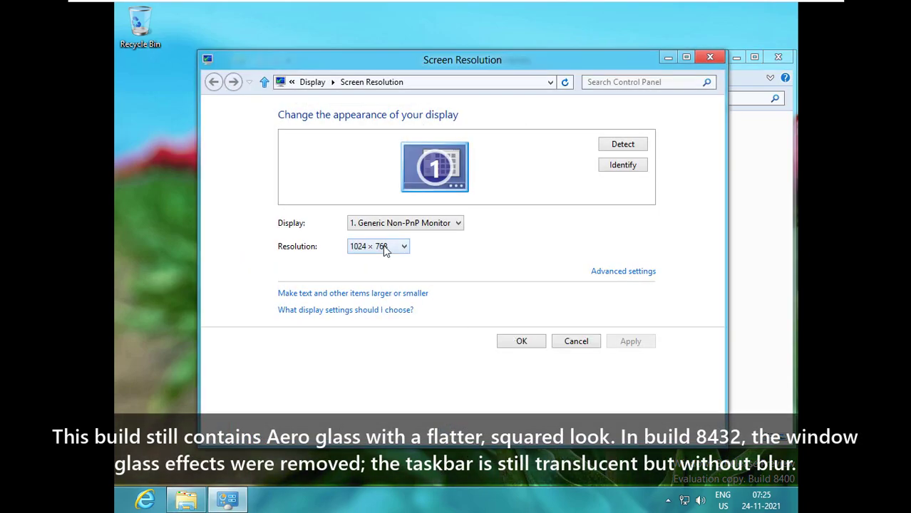
click(382, 244)
click(559, 320)
click(630, 342)
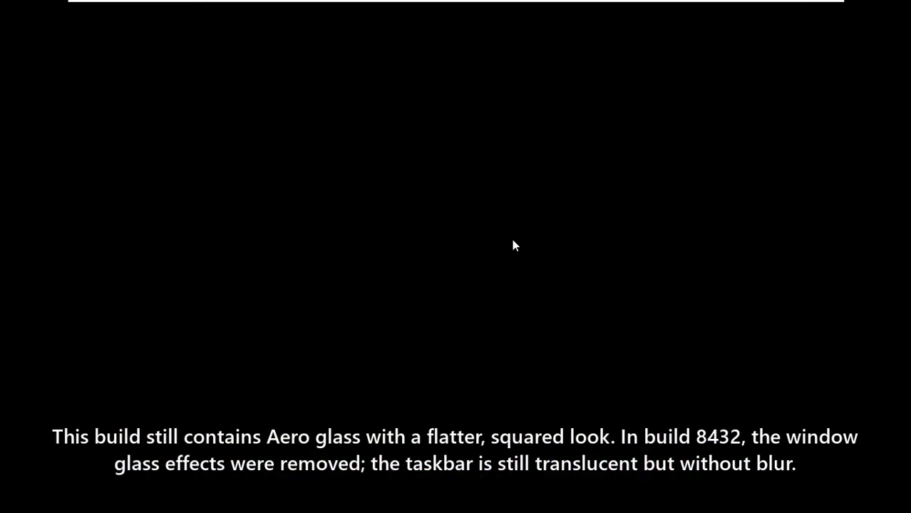
click(392, 245)
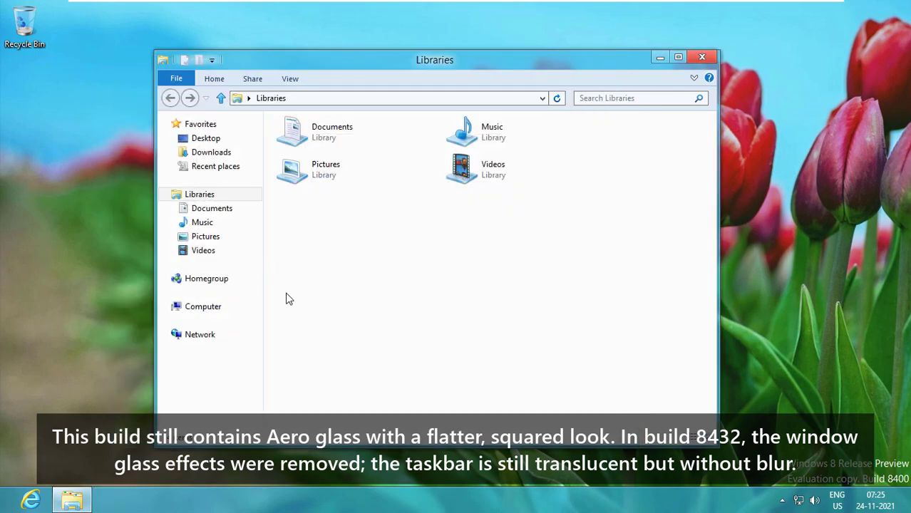
Step: Show the Computer location in a maximized File Explorer window and turn on file name extensions
click(217, 309)
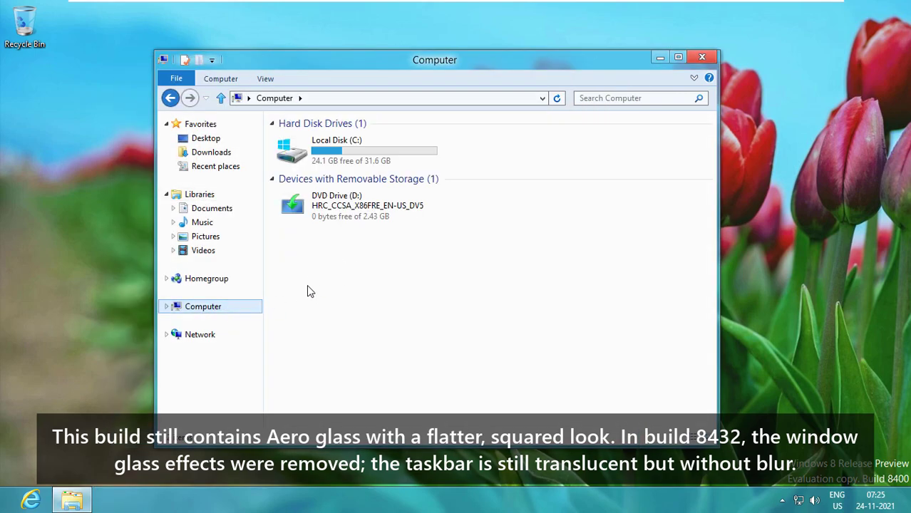
click(678, 57)
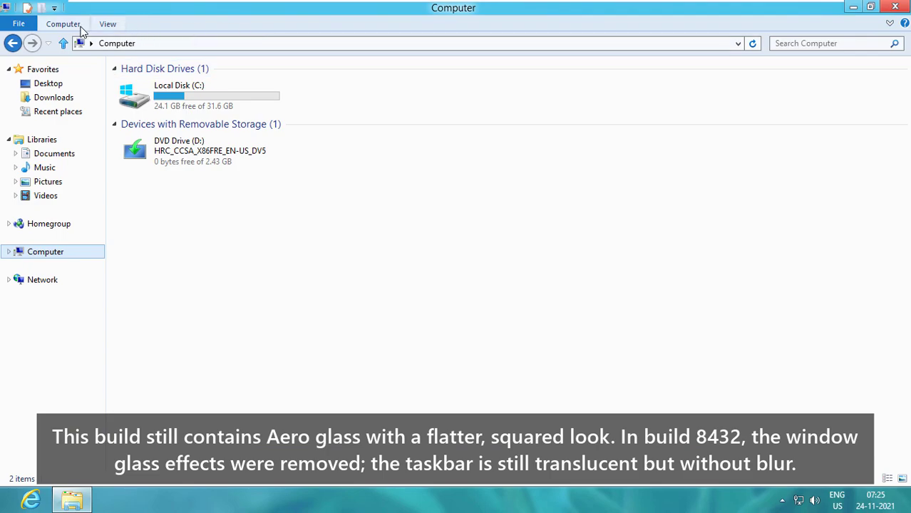
click(79, 24)
click(95, 27)
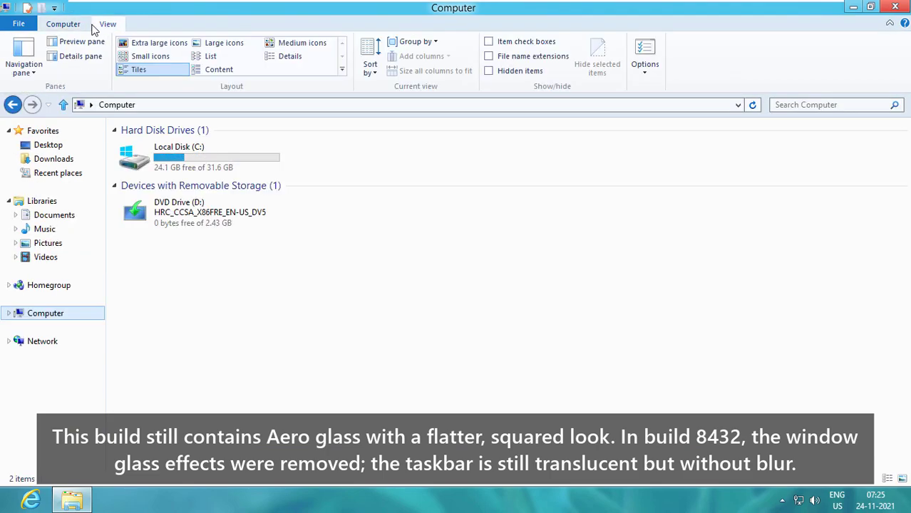
click(528, 57)
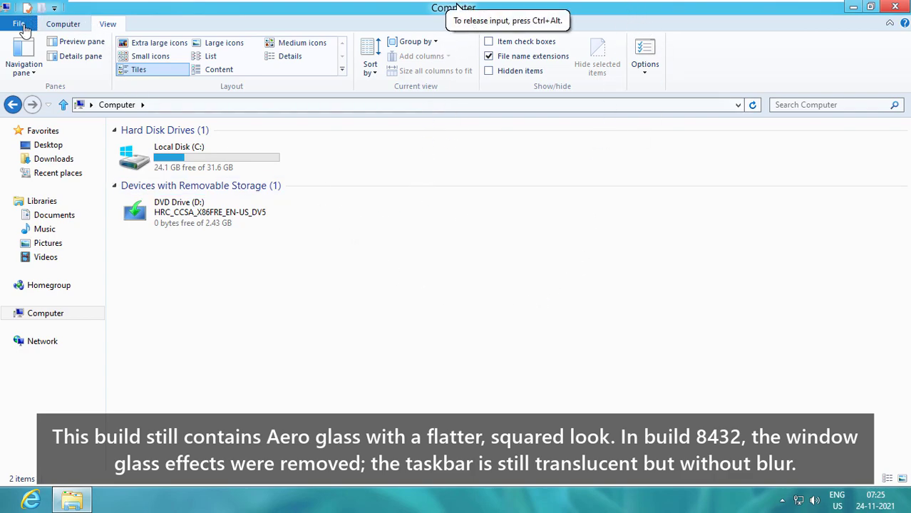
Step: Open the Windows help topic for the Computer location from File Explorer
click(19, 23)
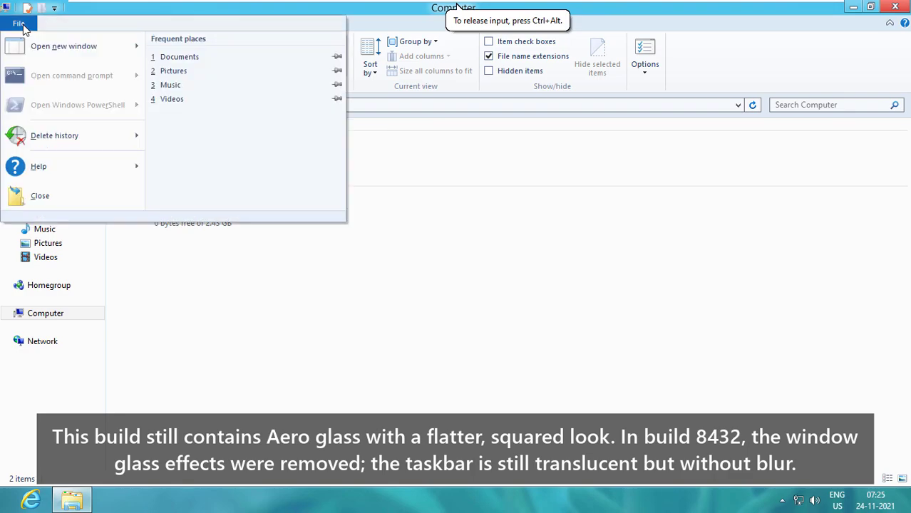
click(86, 159)
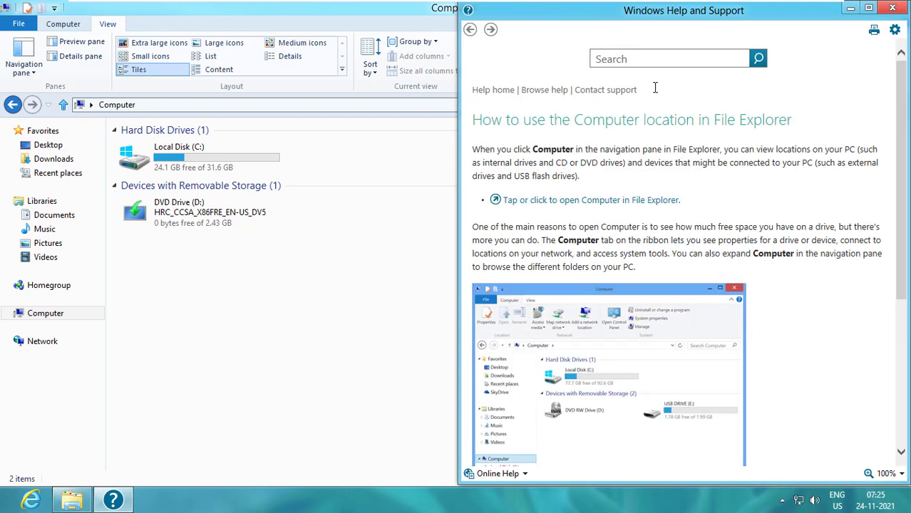
Step: Change the system time zone to (UTC+07:00) Bangkok, Hanoi, Jakarta in the date and time settings
click(877, 500)
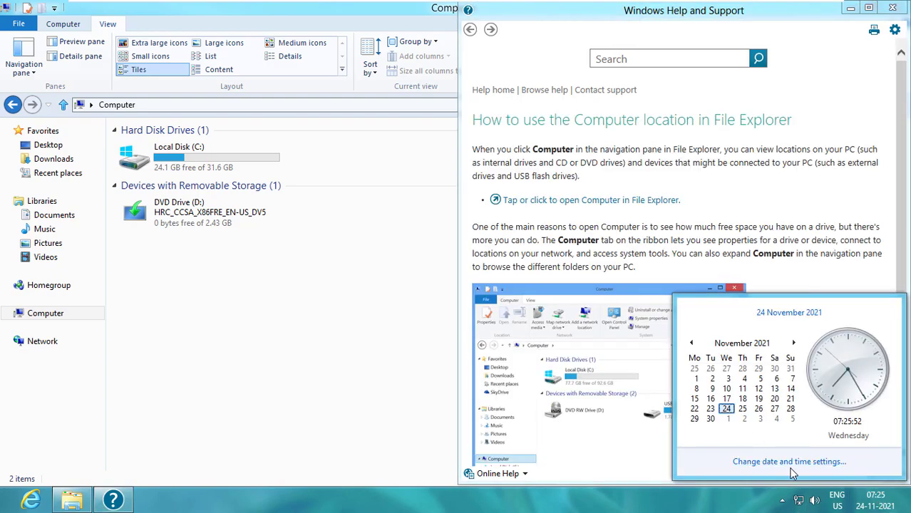
click(782, 463)
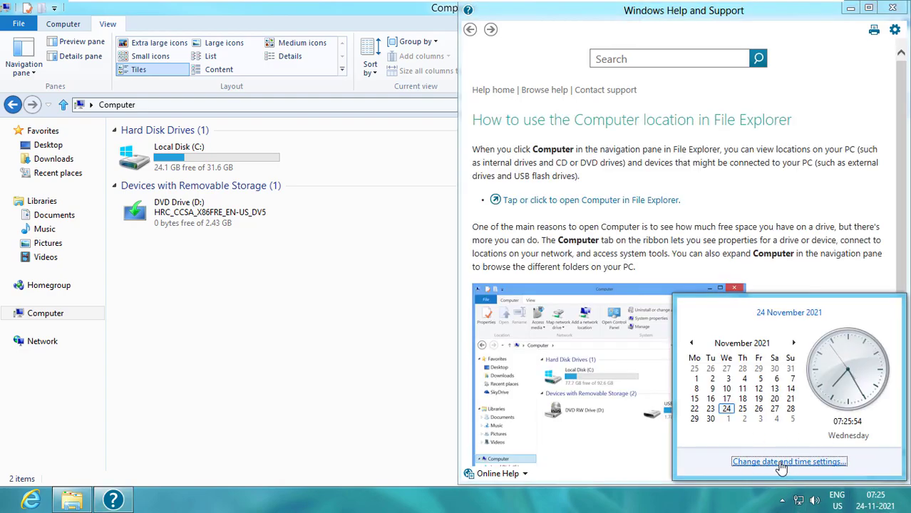
click(374, 300)
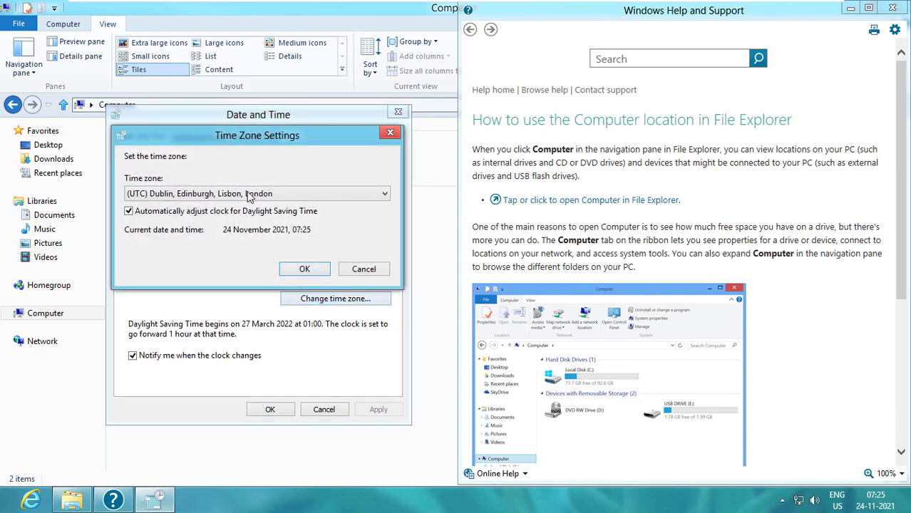
click(235, 194)
scroll(235, 342, down, 8)
click(235, 357)
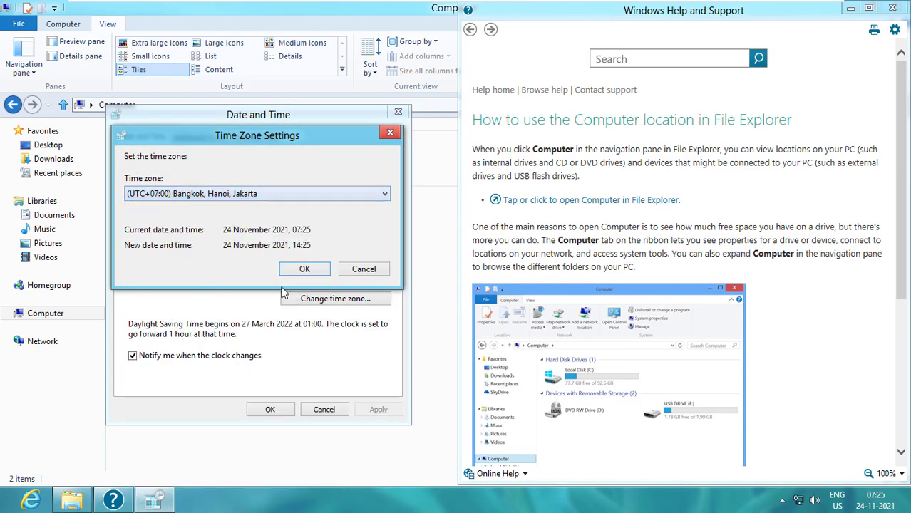
click(311, 267)
click(272, 409)
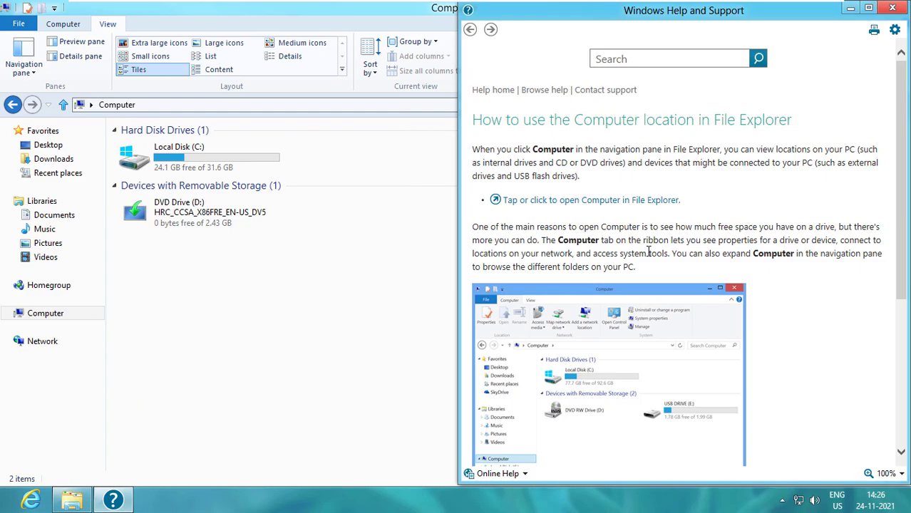
Step: Skim the help article on using the Computer location and go to the Help home page
scroll(648, 253, down, 3)
scroll(649, 255, up, 2)
scroll(648, 256, down, 2)
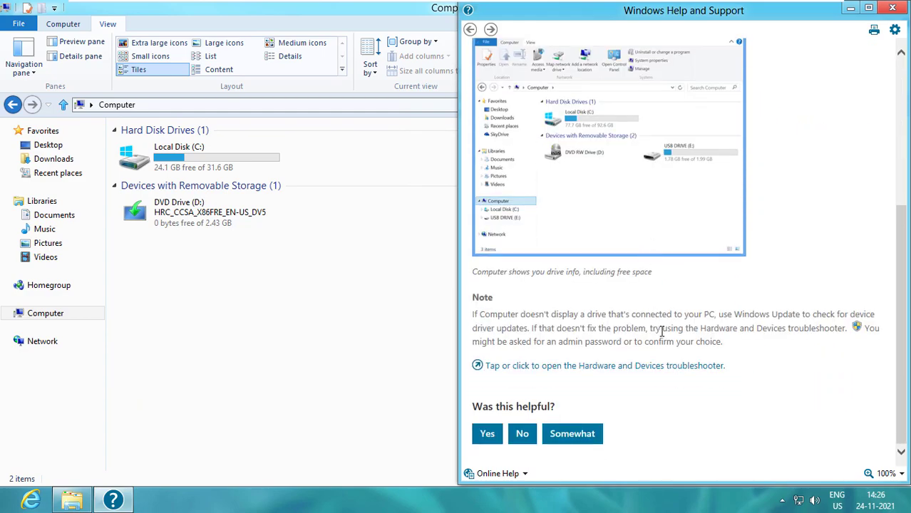
scroll(662, 331, up, 10)
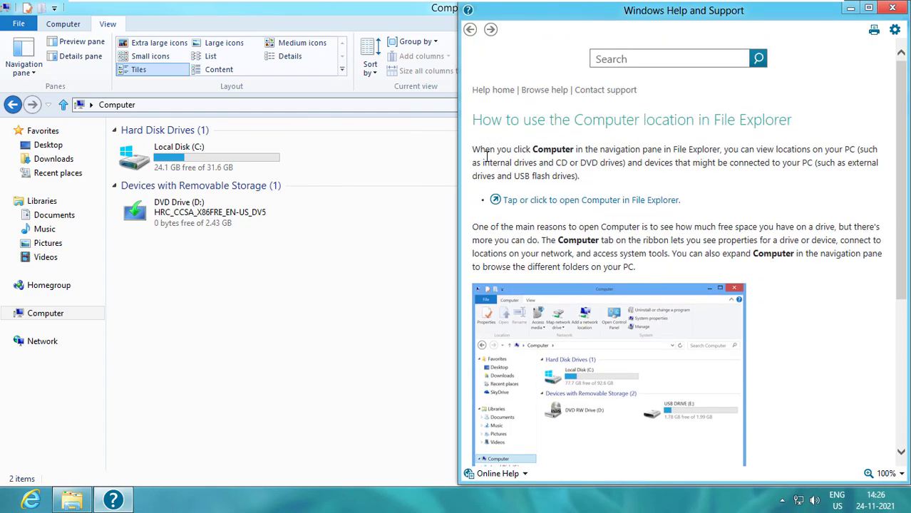
scroll(742, 167, down, 4)
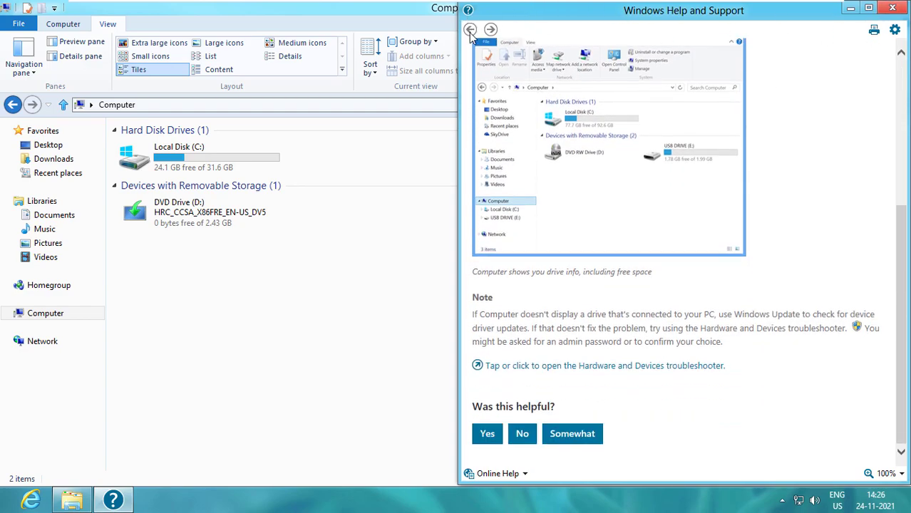
scroll(673, 160, up, 10)
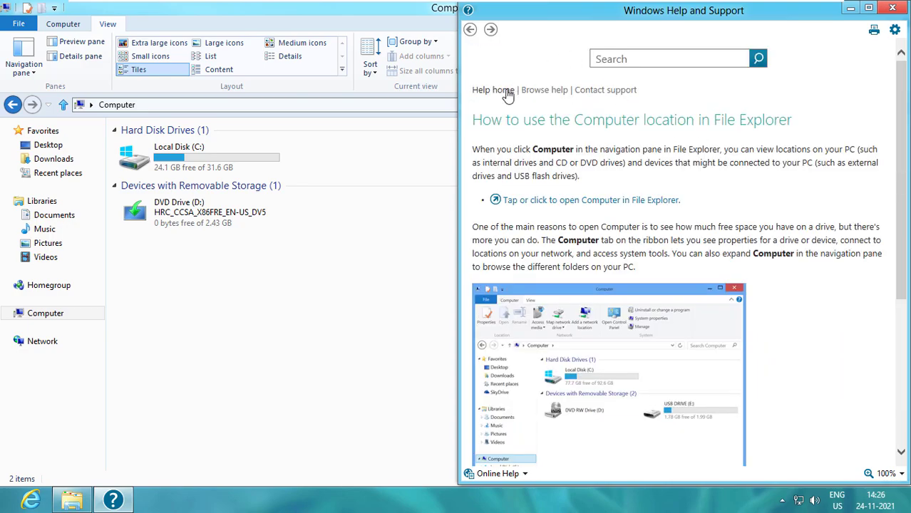
click(499, 93)
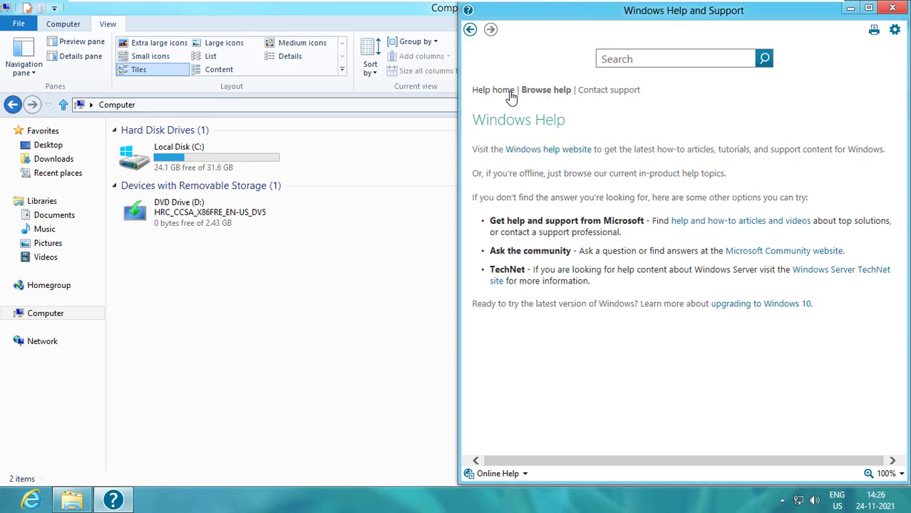
Step: Switch Windows Help and Support from online to offline help in its settings
click(894, 30)
click(568, 66)
click(636, 214)
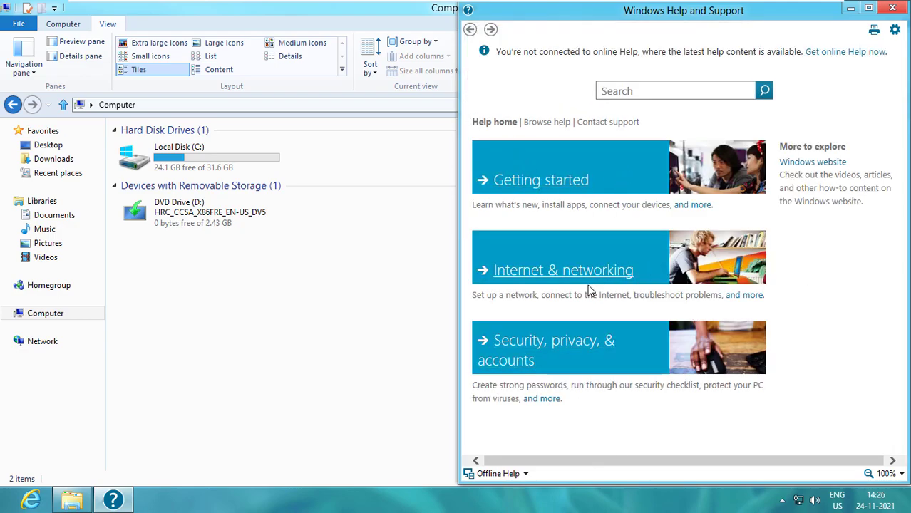
Step: Skim the Get to know Windows 8 Release Preview article under Getting started and return to the topic list
click(576, 169)
click(575, 151)
scroll(576, 163, down, 2)
scroll(575, 163, down, 15)
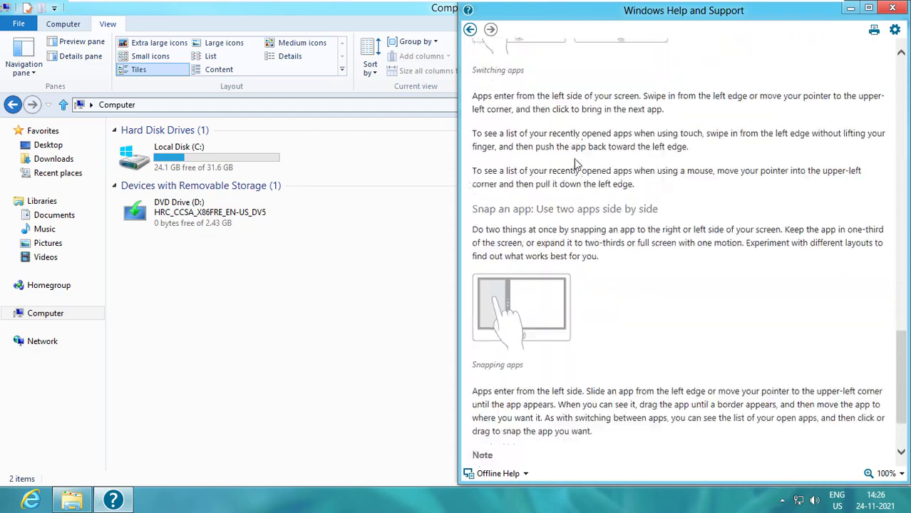
scroll(575, 166, up, 8)
click(469, 30)
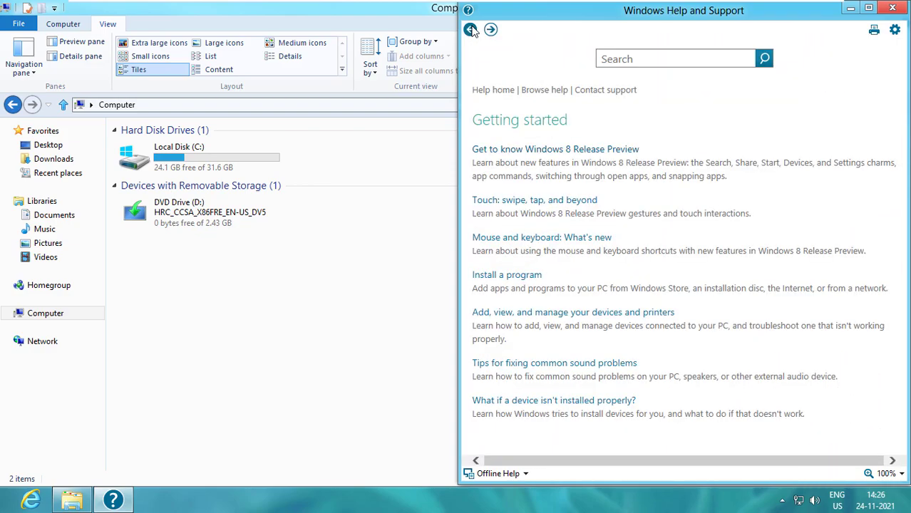
Step: Skim the Touch: swipe, tap, and beyond article and return to the Getting started topics
click(501, 205)
scroll(595, 168, down, 8)
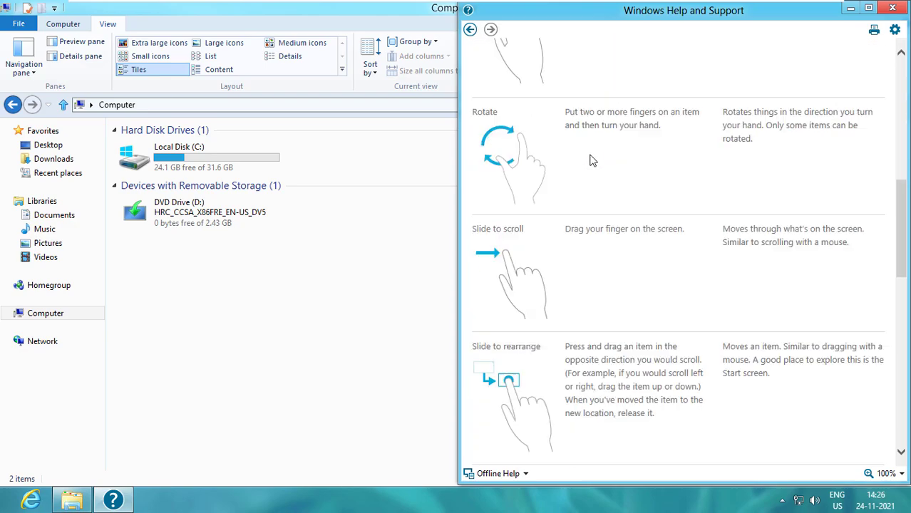
scroll(590, 159, down, 4)
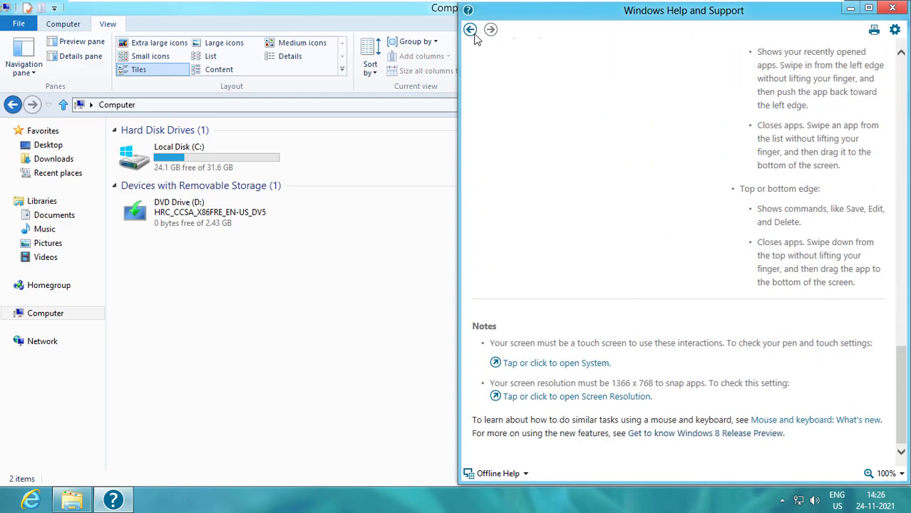
click(471, 30)
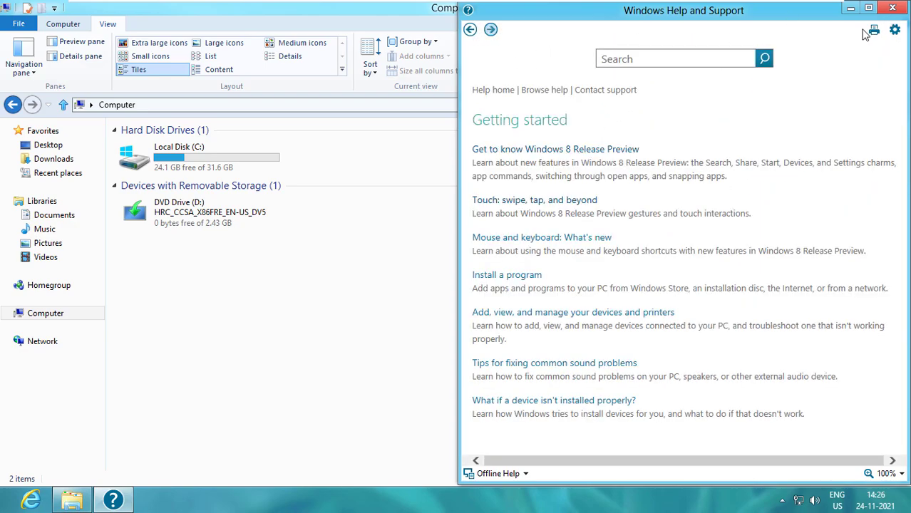
Step: Close the Help and File Explorer windows and switch between the Start screen and the desktop, ending on Start
click(892, 8)
click(891, 8)
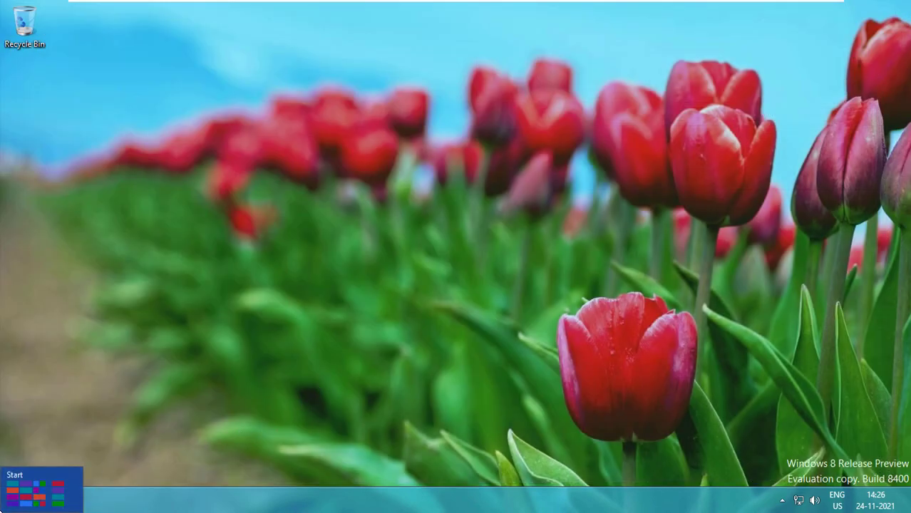
click(6, 508)
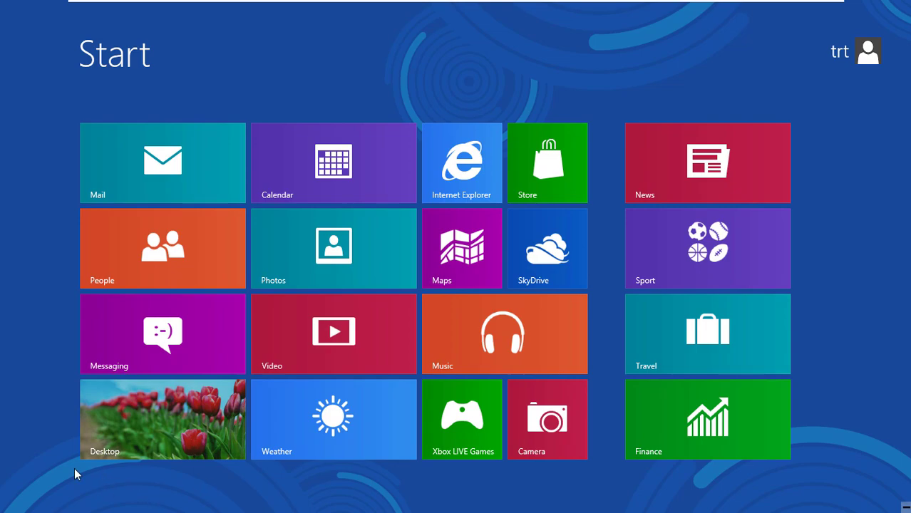
click(130, 424)
key(super)
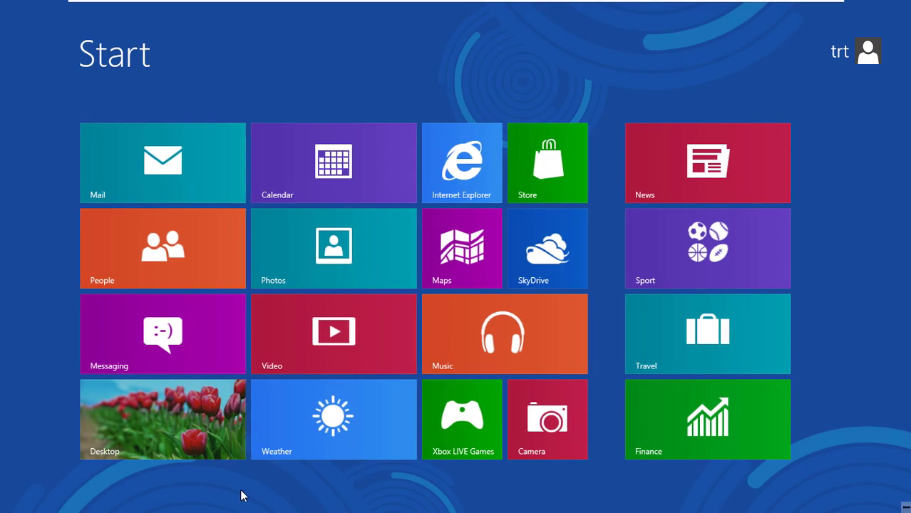
Step: Launch the Metro version of Internet Explorer, view its frequent and pinned pages, and return to the Bing page
right_click(260, 490)
click(479, 161)
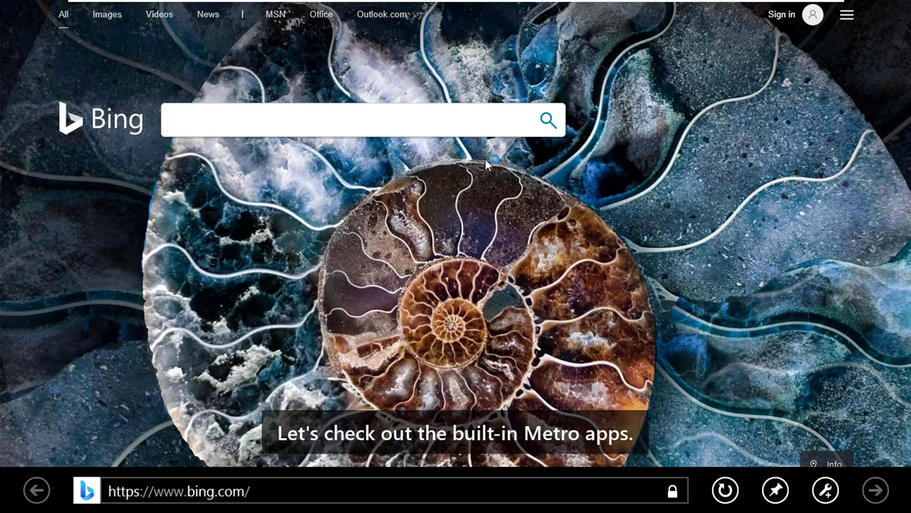
click(344, 490)
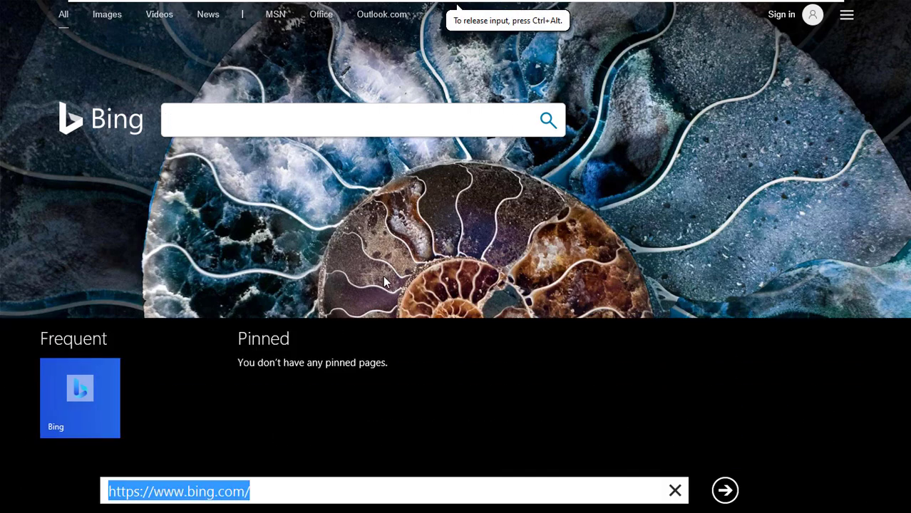
click(481, 240)
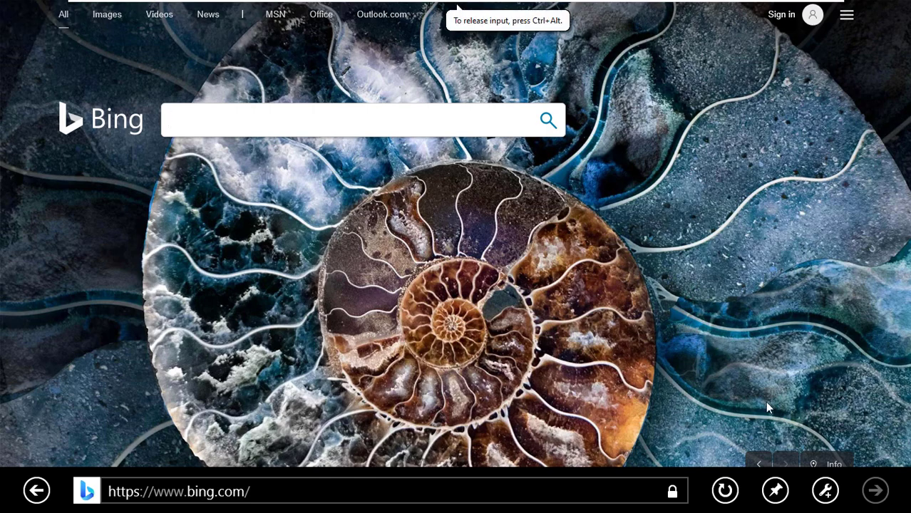
Step: Open a new blank tab in Internet Explorer and place the cursor in its address field
right_click(653, 320)
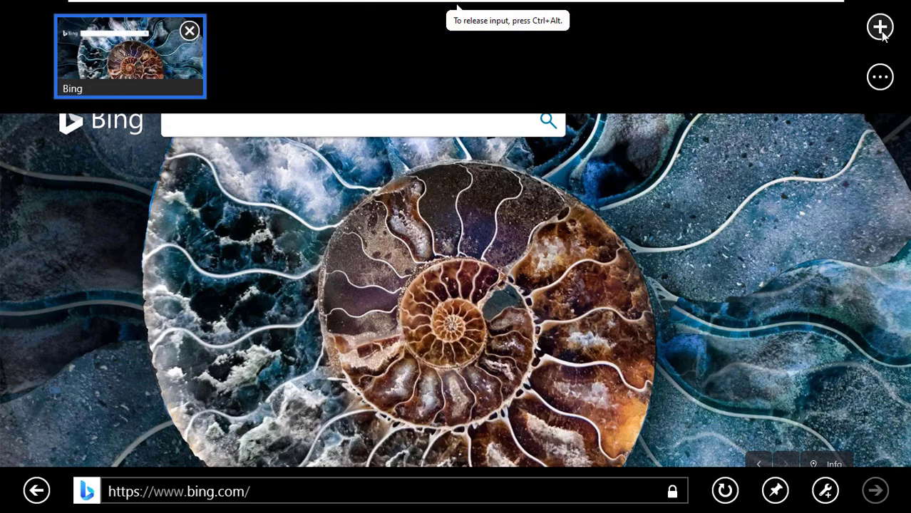
click(881, 33)
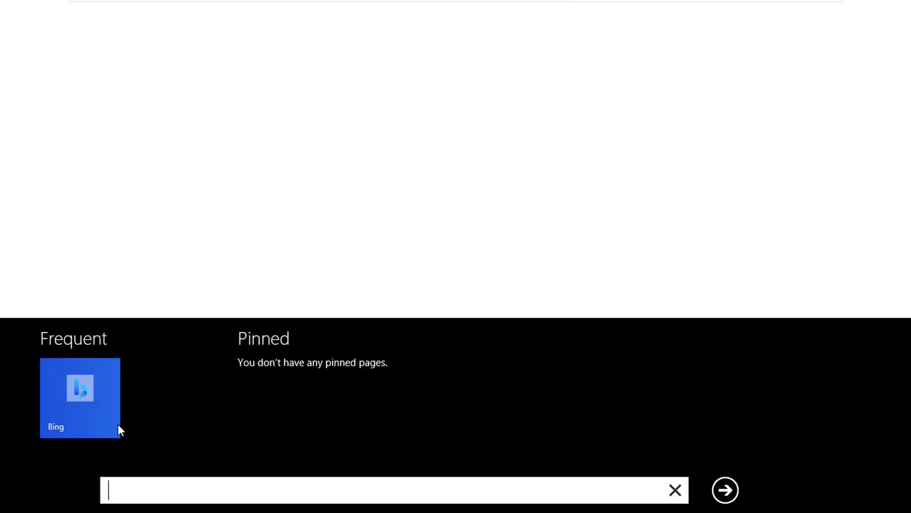
click(275, 491)
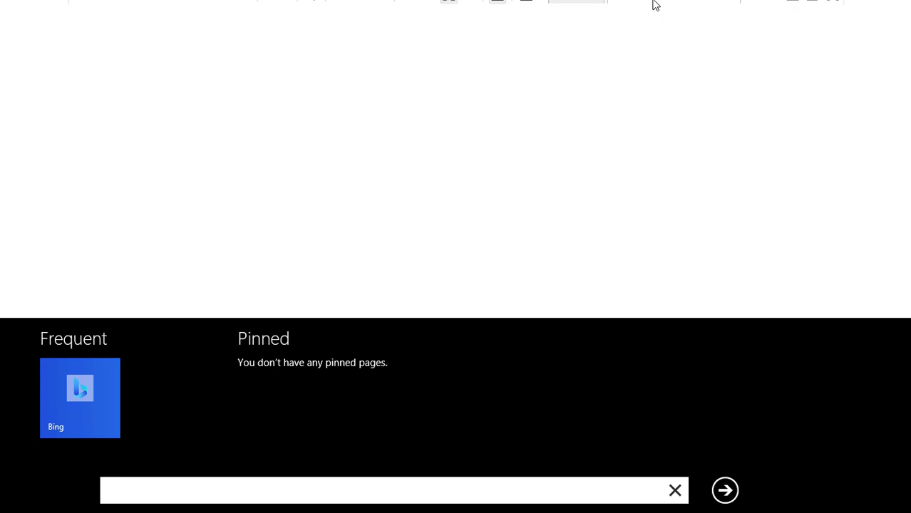
Step: Switch the virtual machine display to Exclusive mode and confirm the change
mouse_move(653, 4)
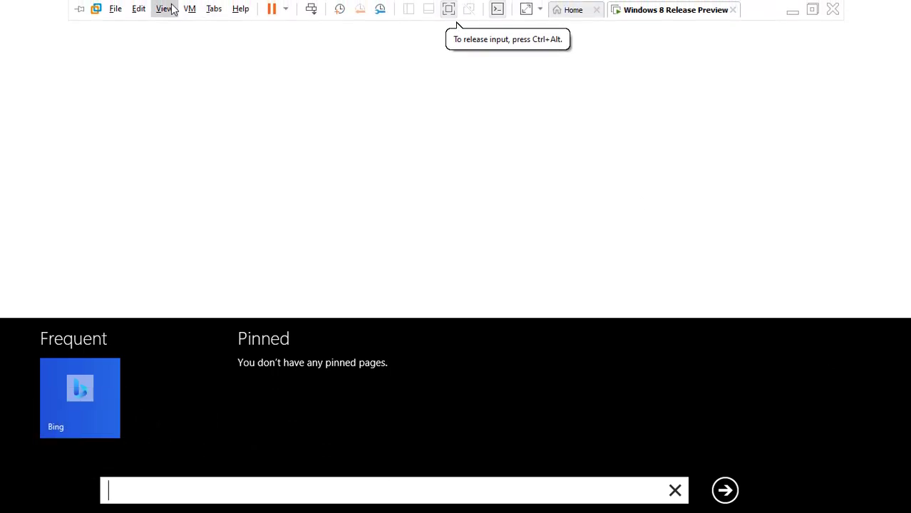
click(165, 9)
click(202, 42)
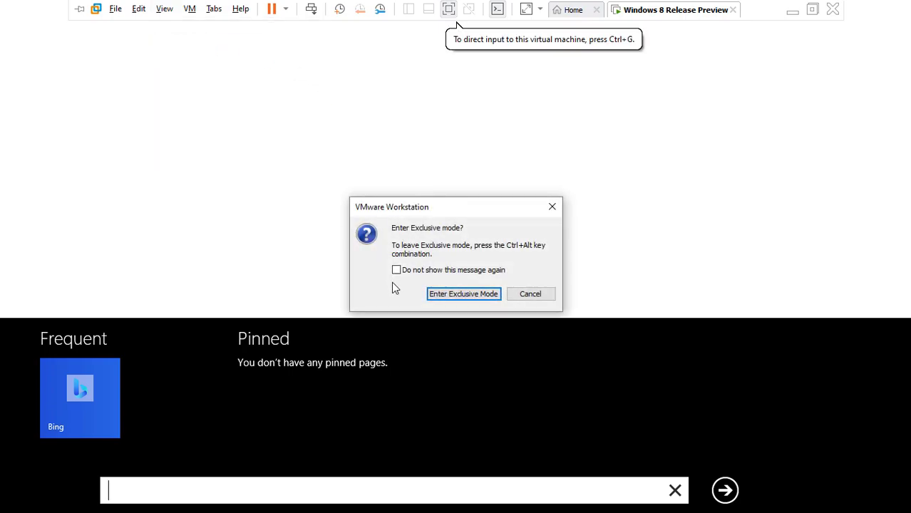
click(473, 296)
Step: Open the Internet Explorer settings and view the About information and the Internet Options
mouse_move(907, 1)
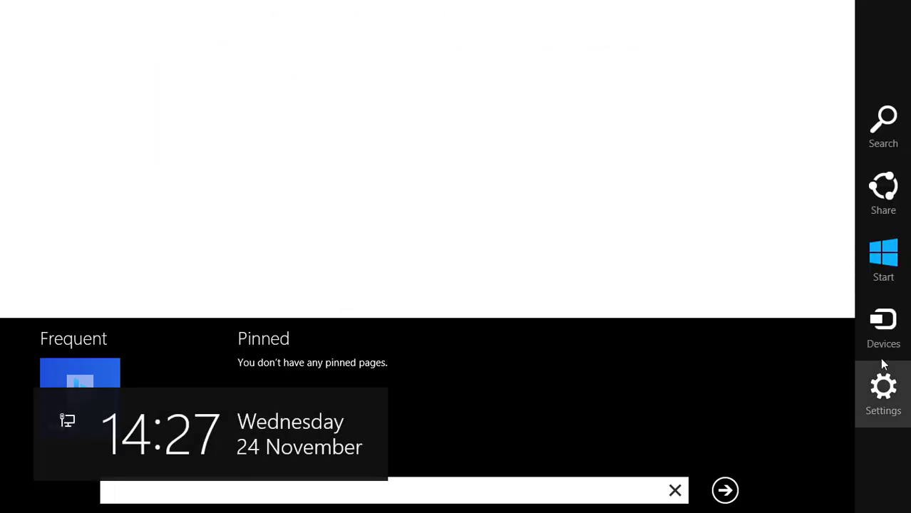
click(870, 393)
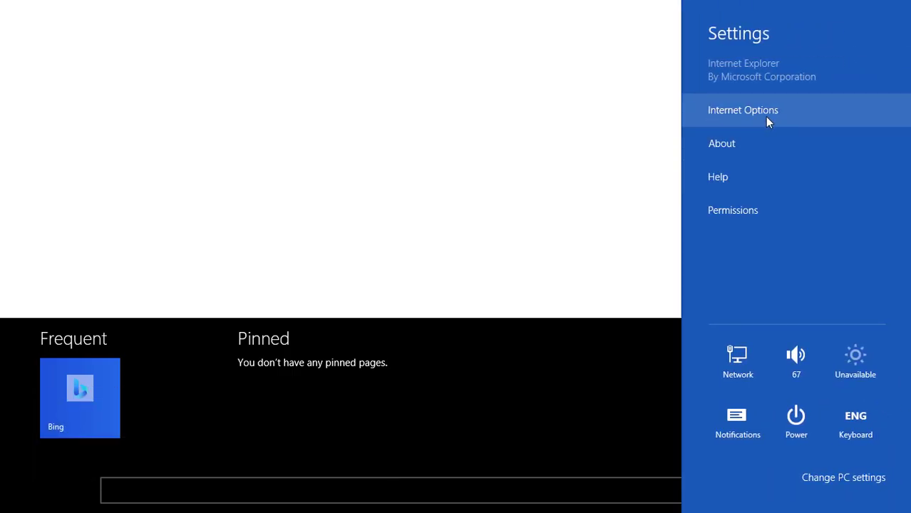
click(738, 145)
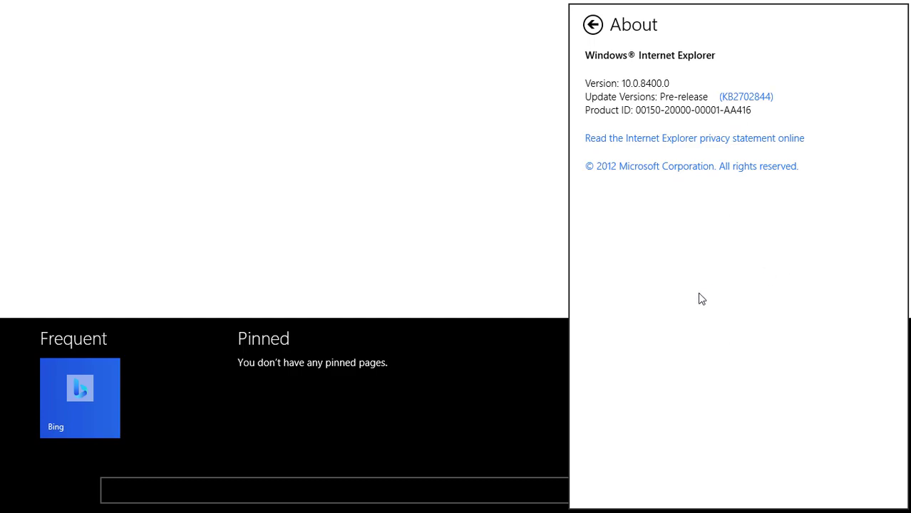
click(592, 25)
click(753, 109)
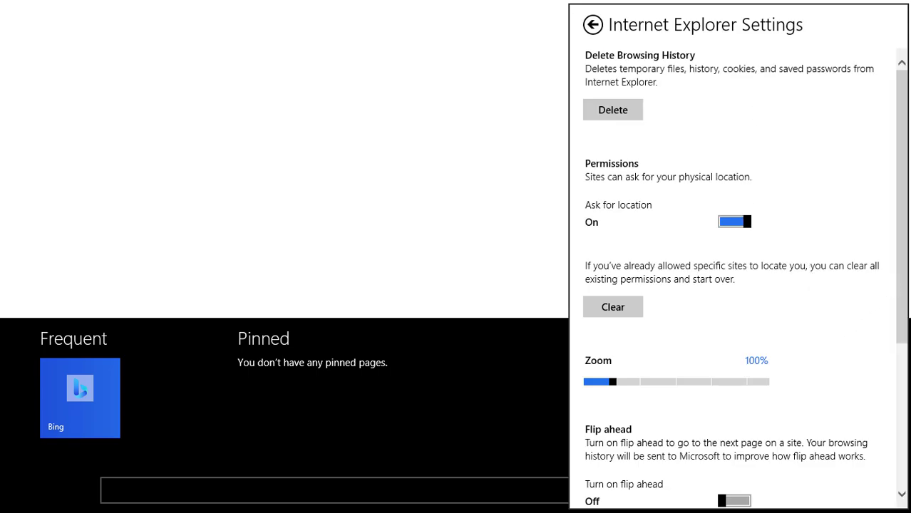
scroll(782, 489, down, 3)
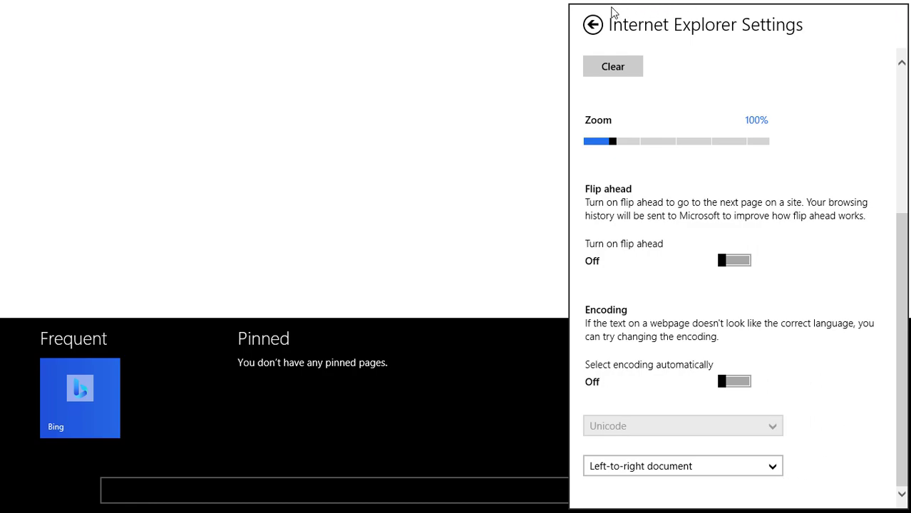
click(593, 25)
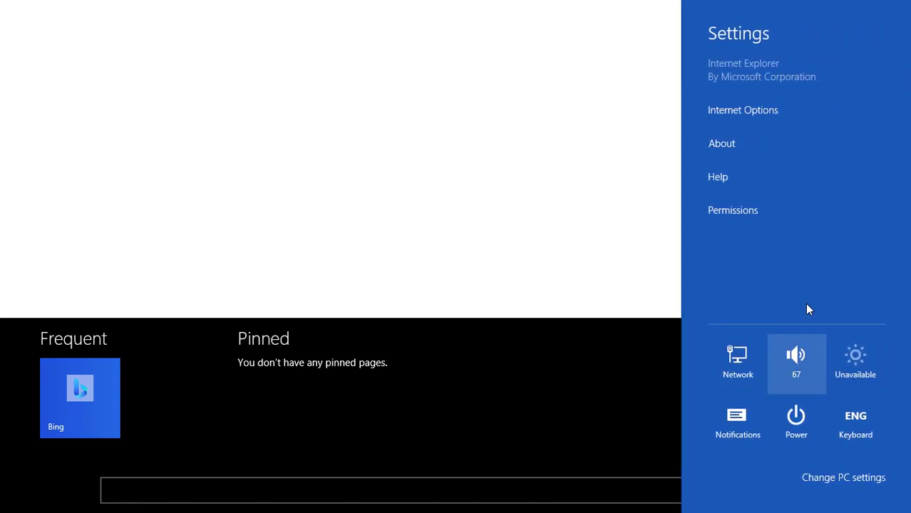
Step: View Internet Explorer's About information once more and close the browser
click(744, 145)
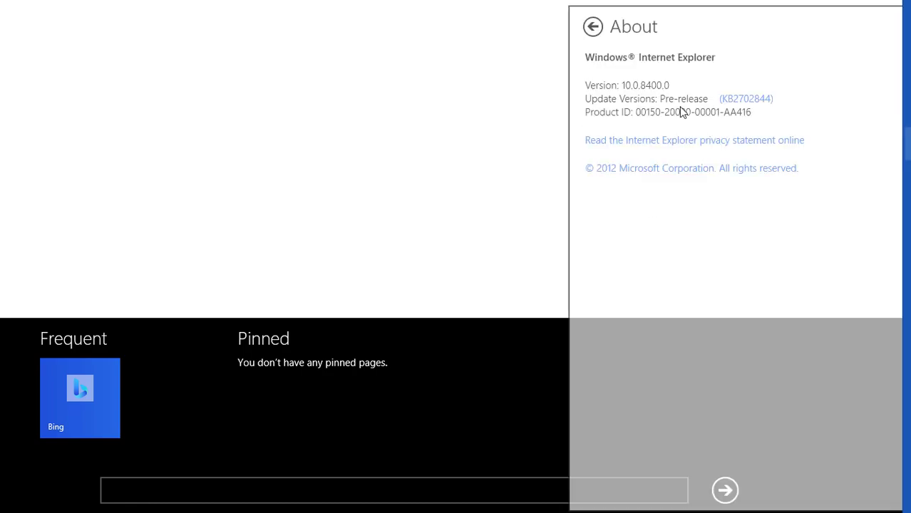
click(600, 27)
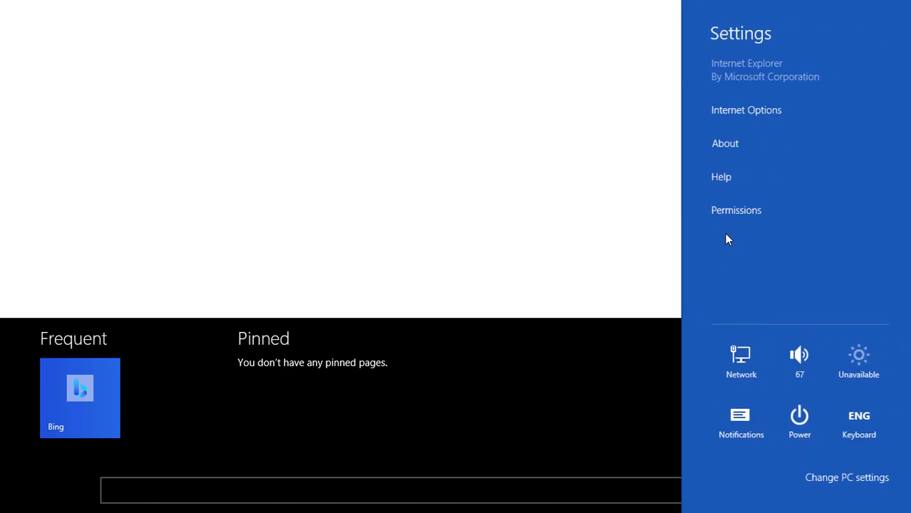
click(526, 200)
drag(196, 156, 396, 499)
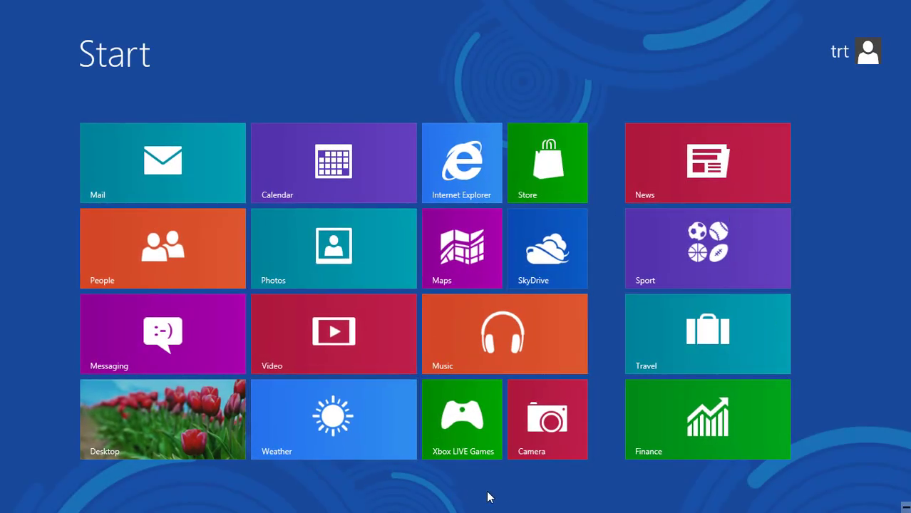
Step: Launch Mail, People, Messaging and Calendar one after another, cancelling the Microsoft account sign-in each time
click(201, 163)
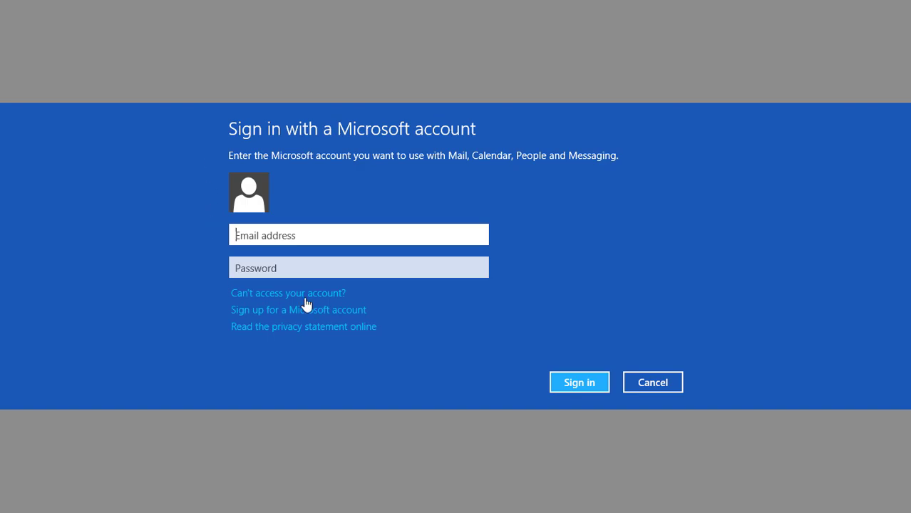
click(661, 383)
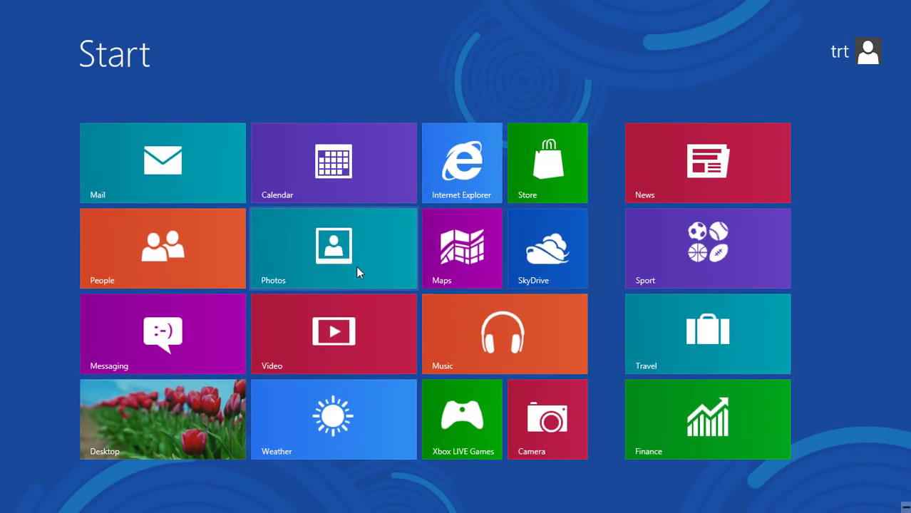
click(181, 243)
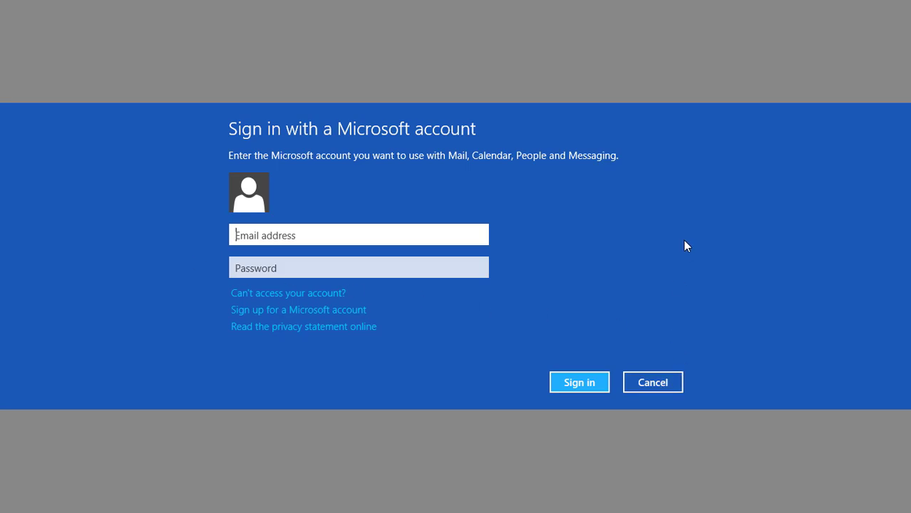
key(Escape)
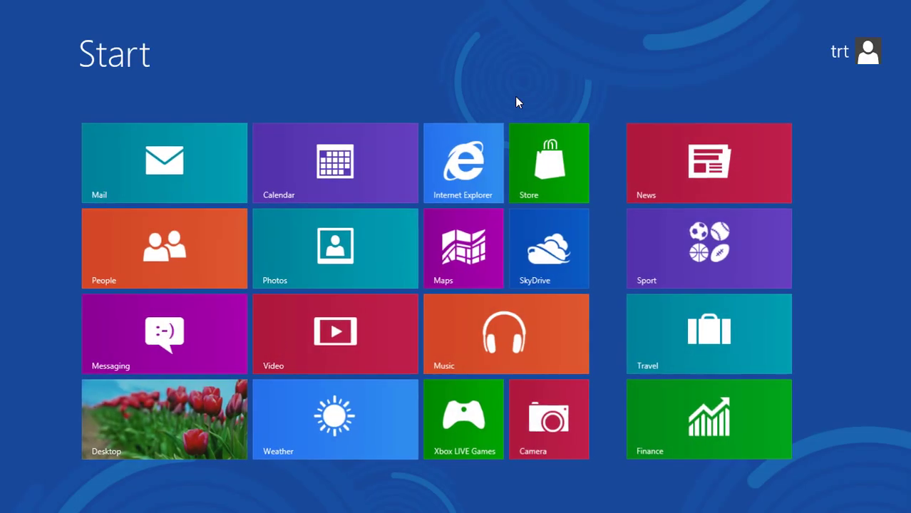
click(206, 341)
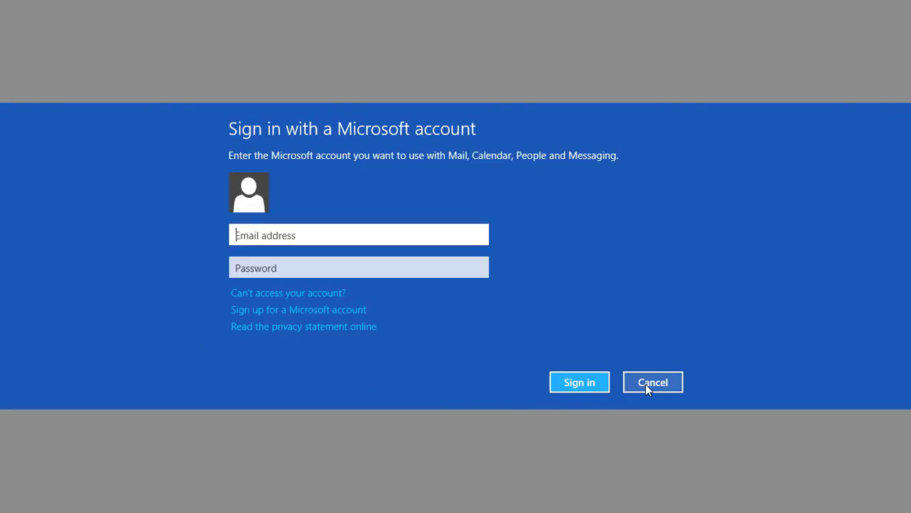
click(646, 385)
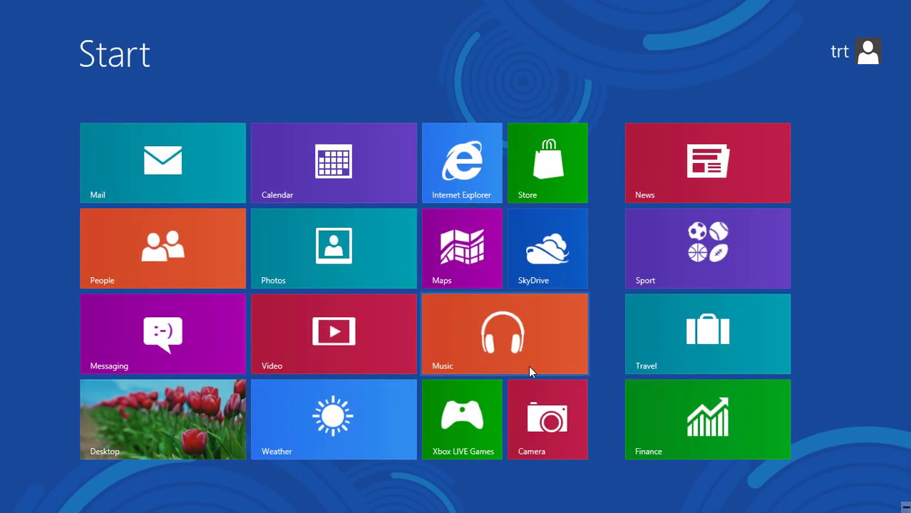
click(379, 179)
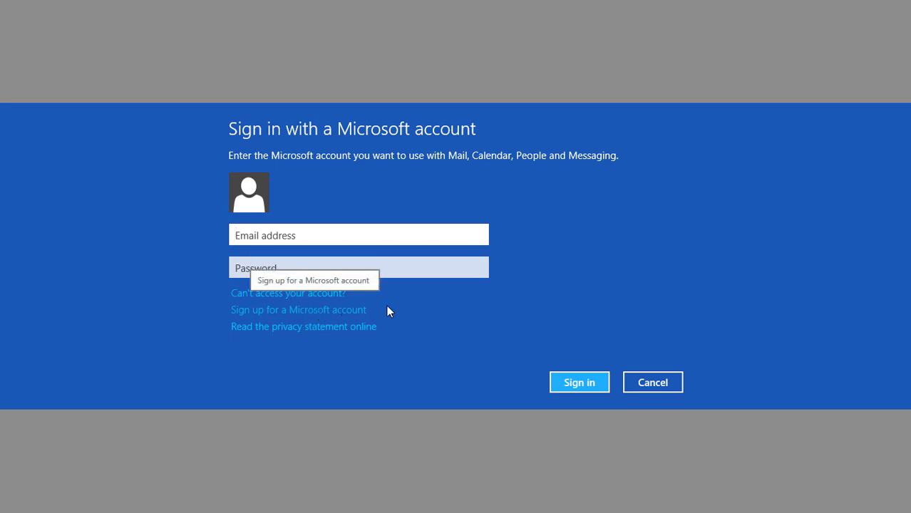
click(649, 391)
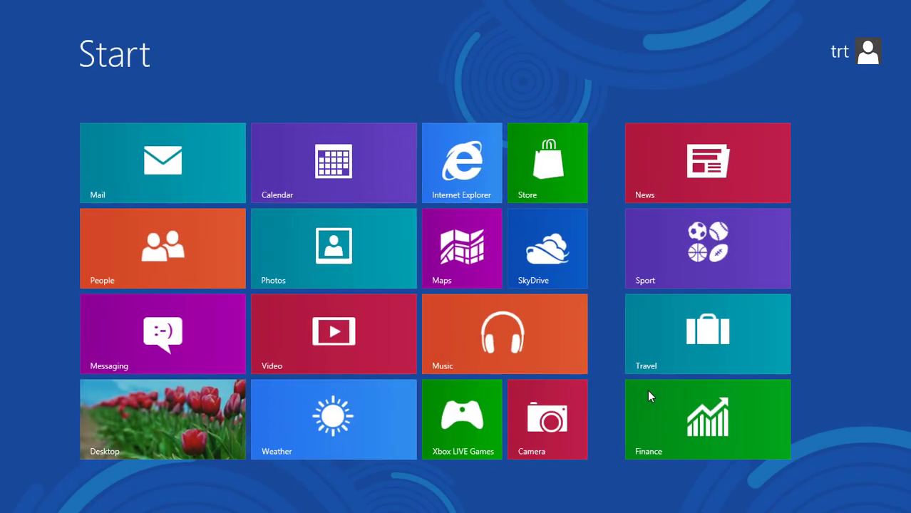
Step: Launch the Photos app, browse its photo sources and decline sending diagnostic information
click(326, 263)
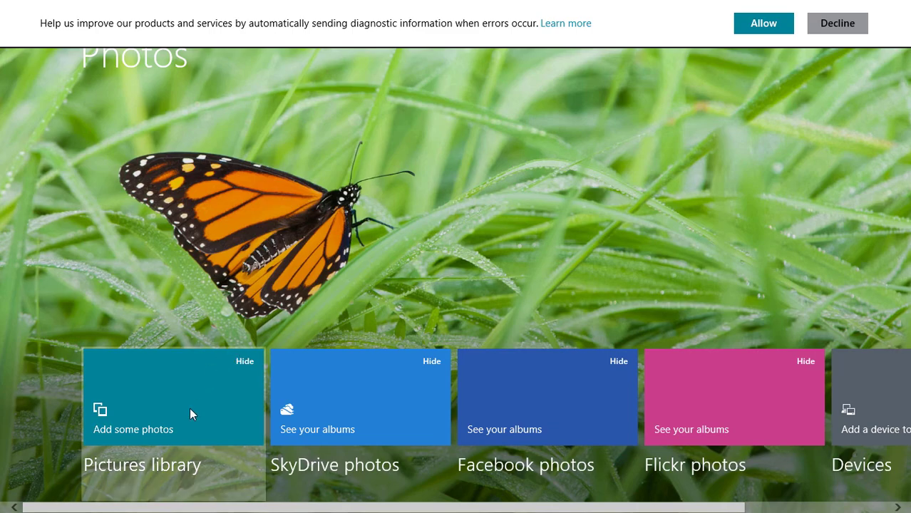
scroll(386, 423, down, 2)
scroll(386, 423, up, 2)
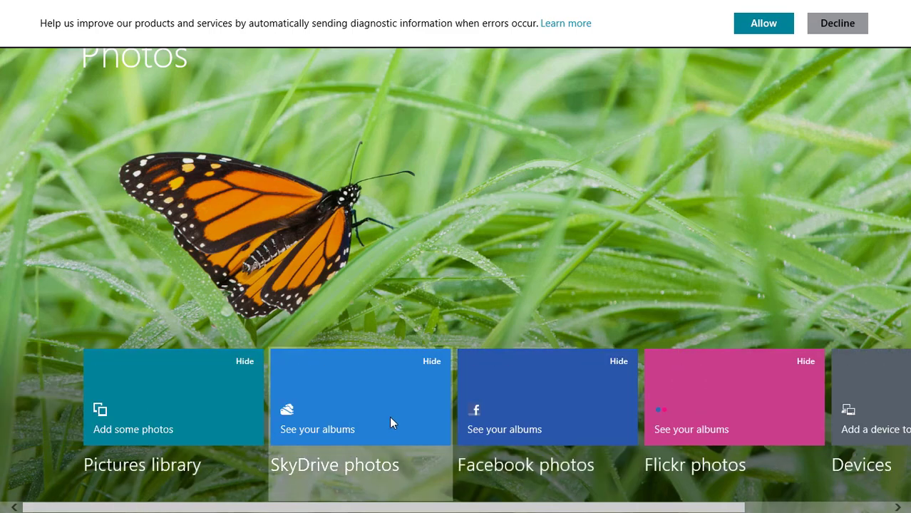
scroll(865, 395, down, 2)
scroll(884, 390, up, 2)
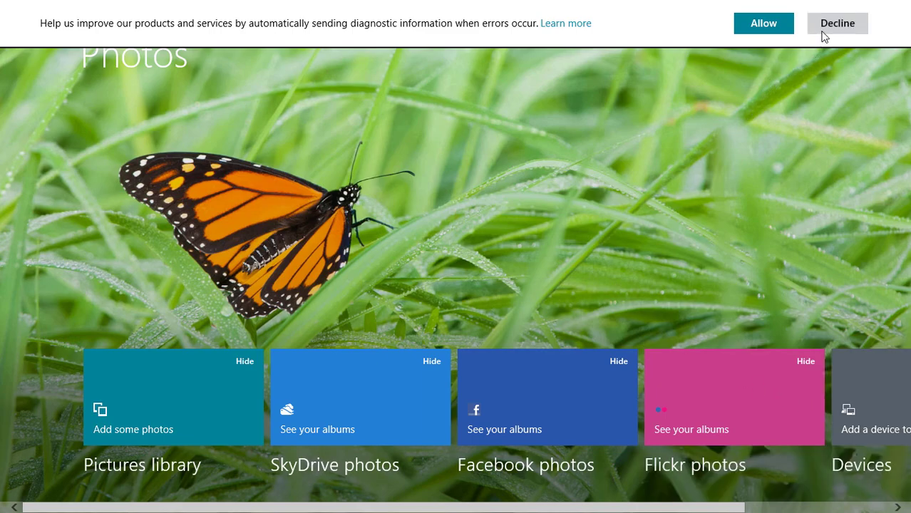
click(837, 22)
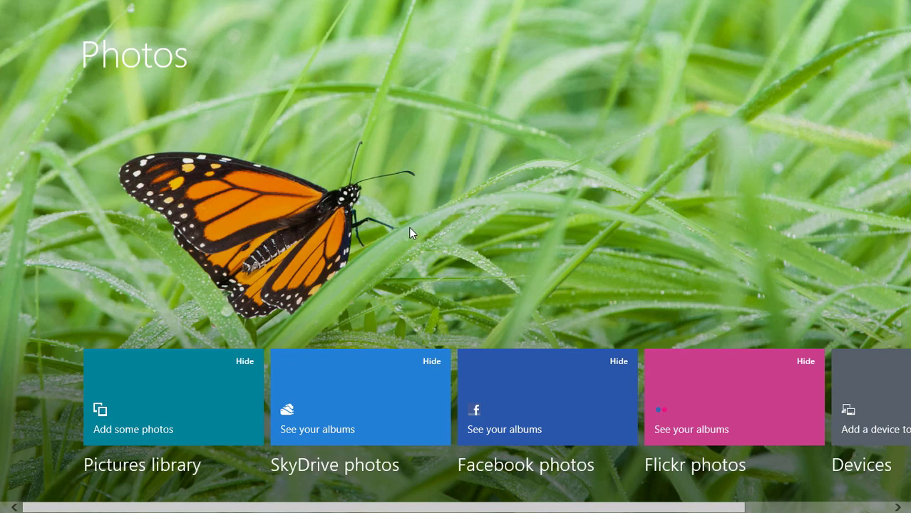
Step: Open the Pictures library and SkyDrive photos sources in turn, cancelling the Microsoft account sign-in
click(202, 424)
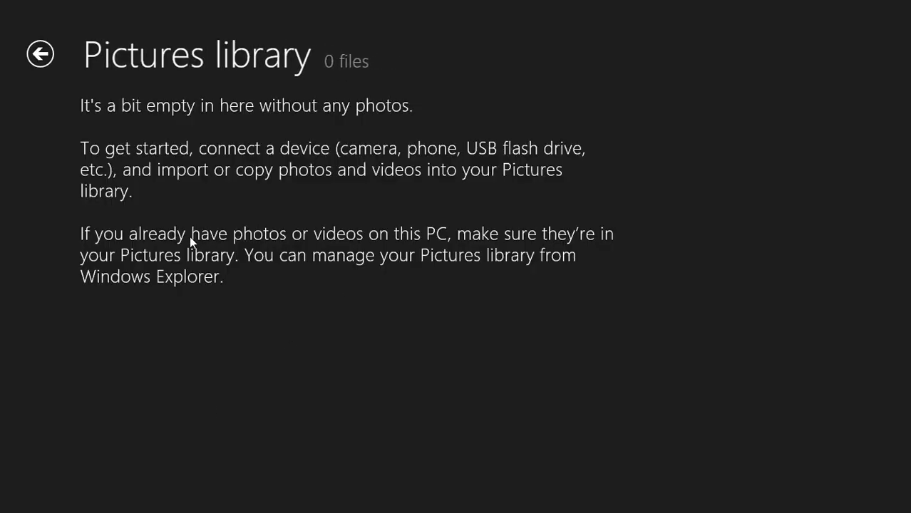
click(38, 61)
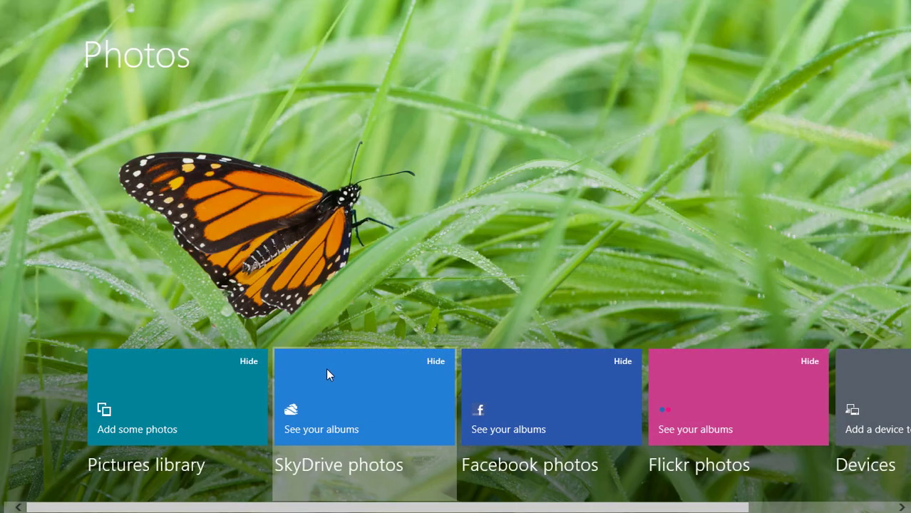
click(323, 438)
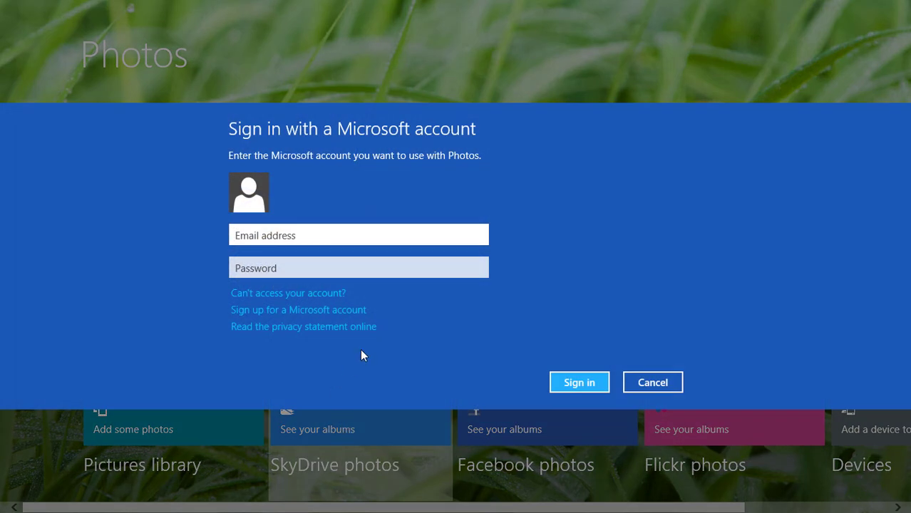
click(650, 381)
Step: Open the Facebook photos source, cancel the Microsoft account sign-in and close the Photos app
drag(646, 506, 777, 403)
click(306, 406)
click(651, 381)
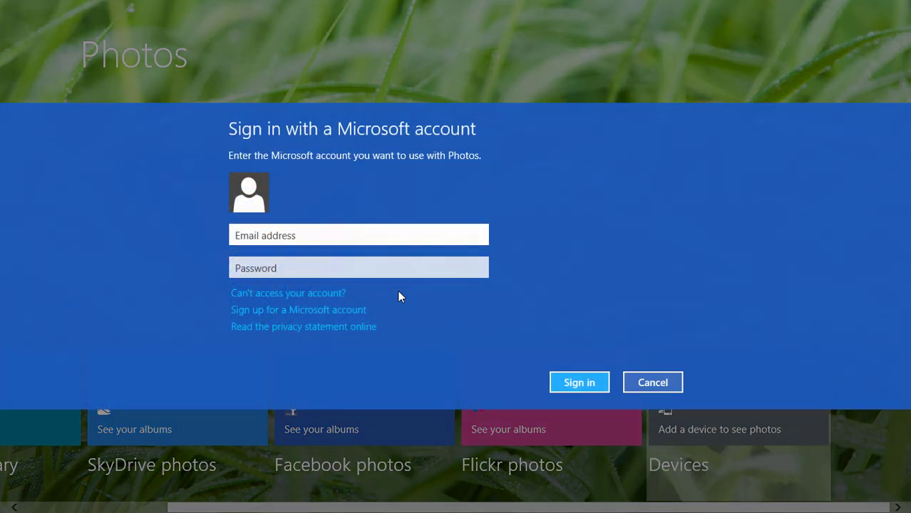
drag(212, 6, 313, 506)
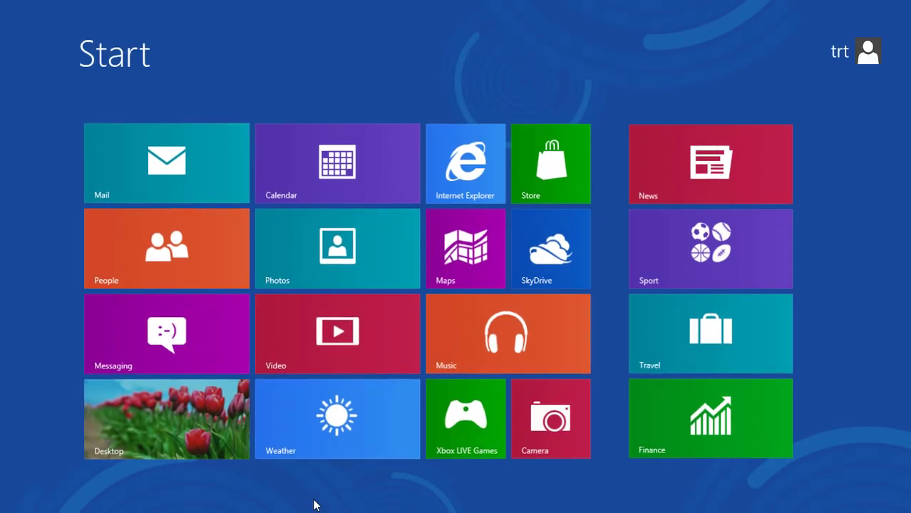
Step: Launch the Video app and browse from the featured movies back to the my videos section
click(337, 362)
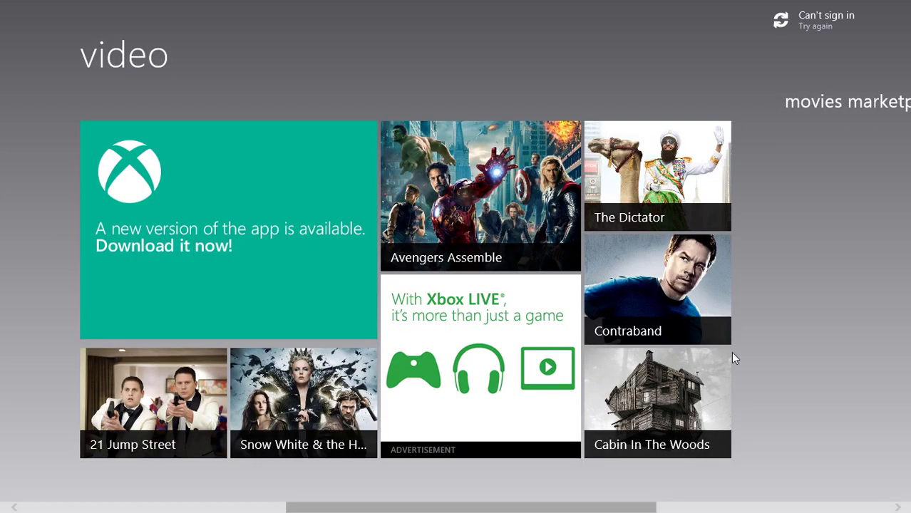
scroll(730, 352, down, 5)
scroll(730, 356, up, 8)
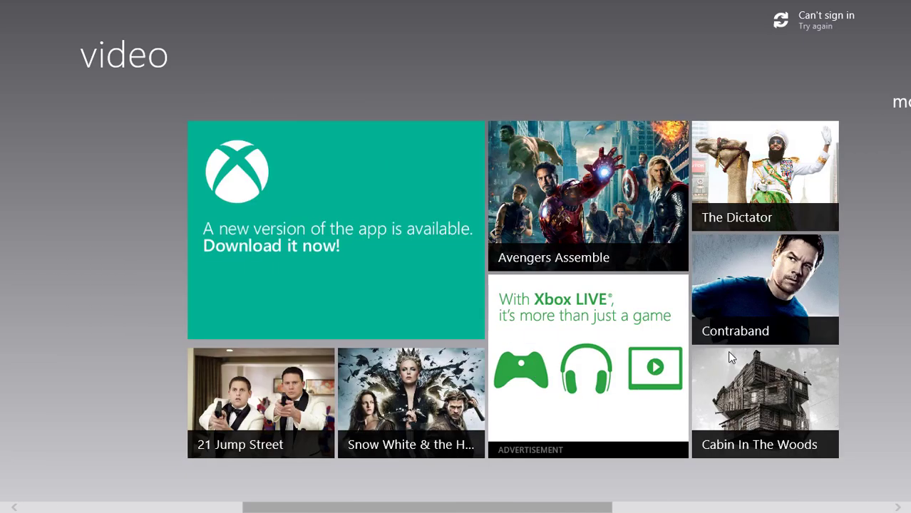
scroll(163, 359, down, 3)
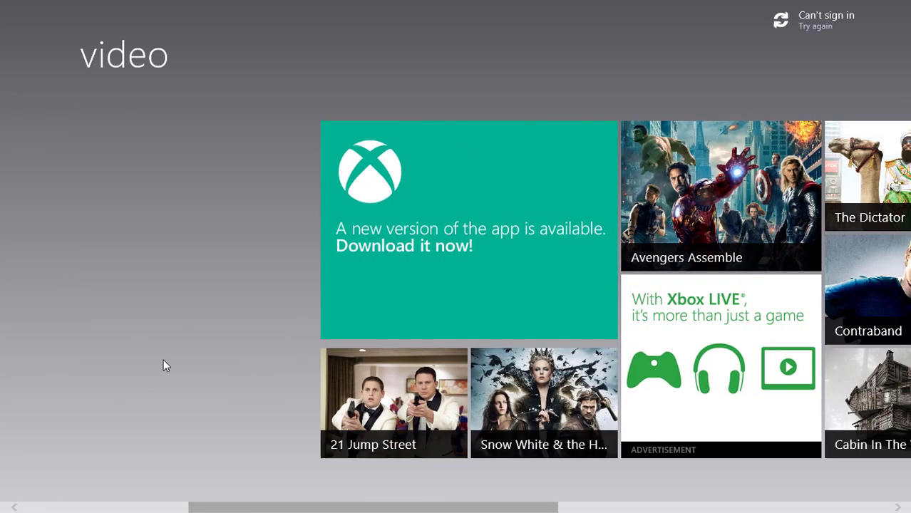
scroll(157, 378, up, 3)
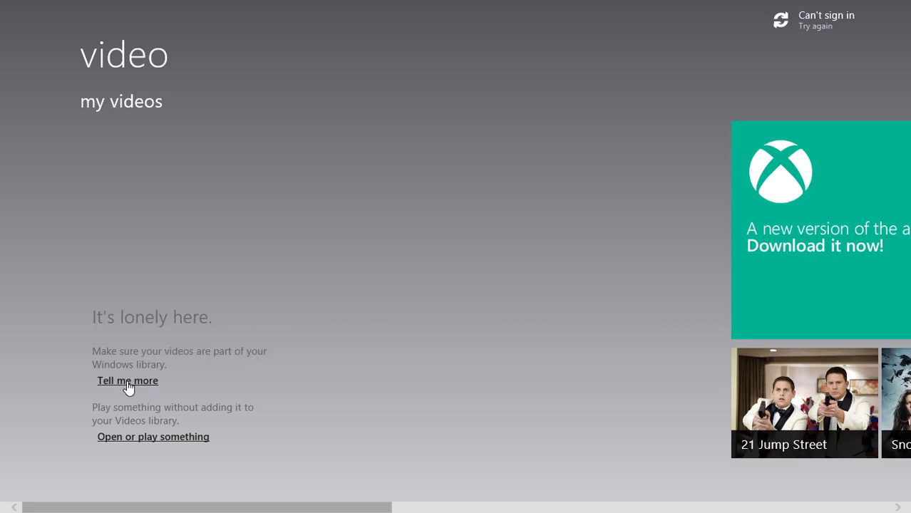
Step: Follow the Tell me more link about the Videos library, close the web page and switch back to the Video app
click(126, 383)
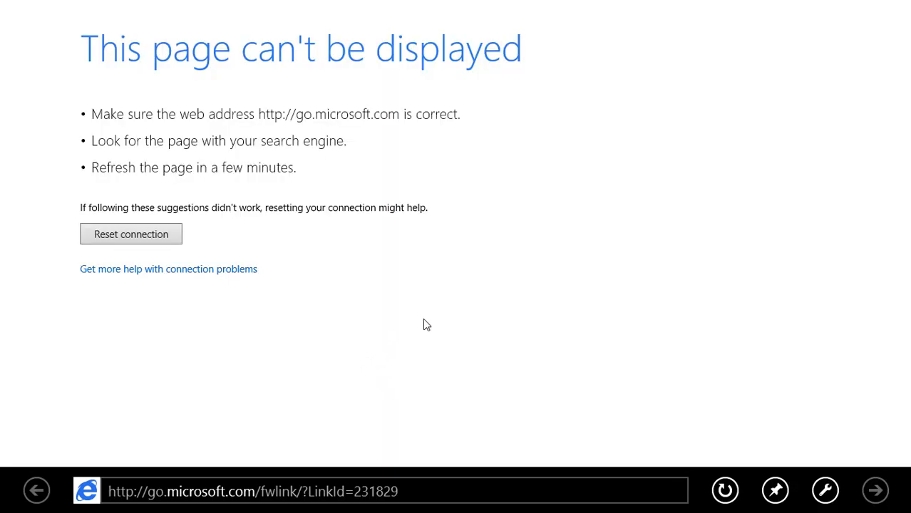
drag(791, 6, 602, 499)
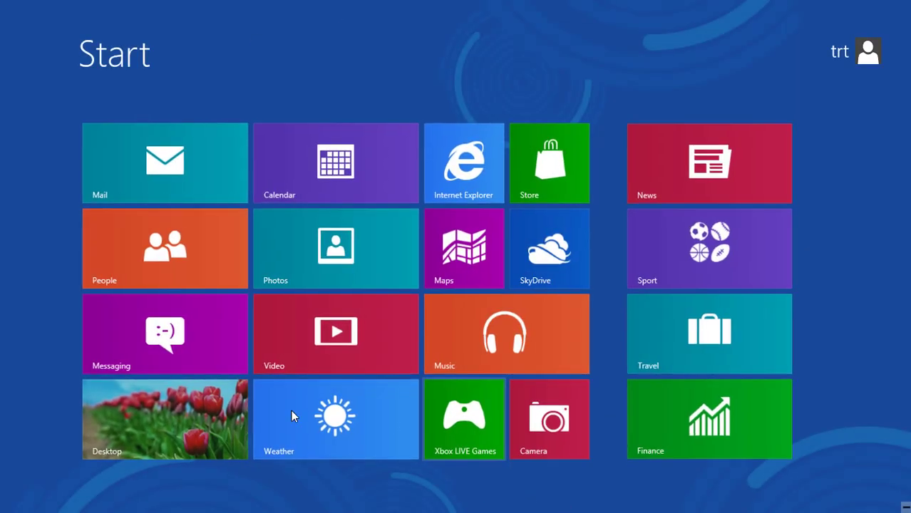
mouse_move(2, 354)
click(57, 32)
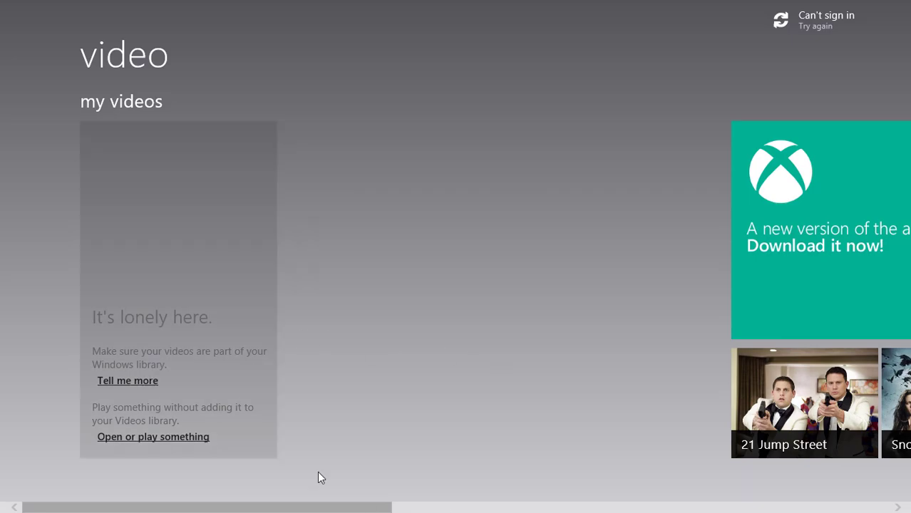
Step: Snap the Calendar app to the right of Video, resize the split both ways, and return Video to full screen
mouse_move(2, 107)
right_click(82, 128)
click(112, 120)
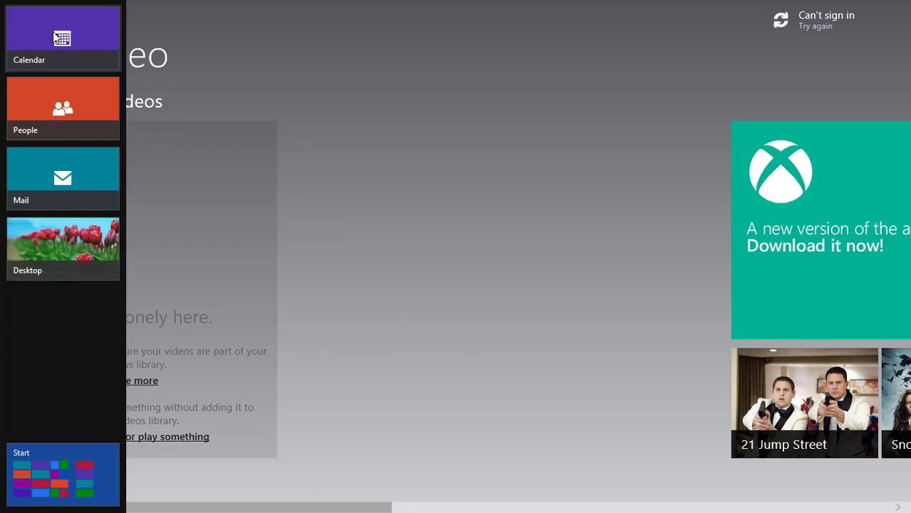
drag(39, 46, 820, 114)
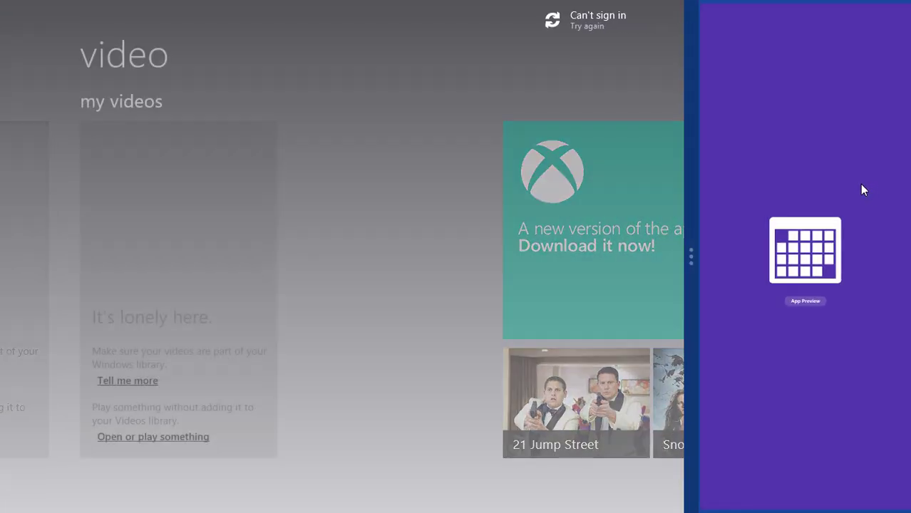
drag(697, 210, 391, 223)
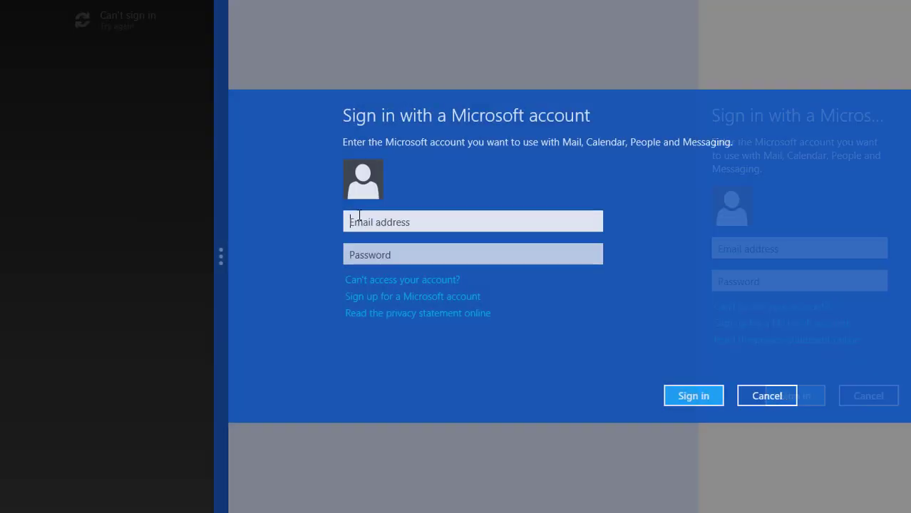
drag(219, 237, 514, 262)
drag(686, 72, 908, 93)
Step: Close the Calendar, People and Mail apps running in the background
mouse_move(3, 72)
right_click(53, 38)
right_click(67, 51)
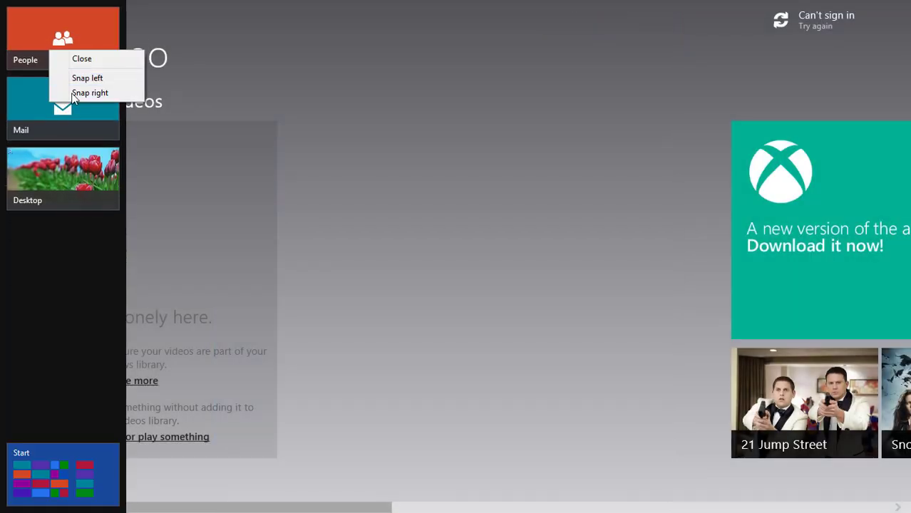
click(77, 59)
right_click(72, 54)
click(77, 60)
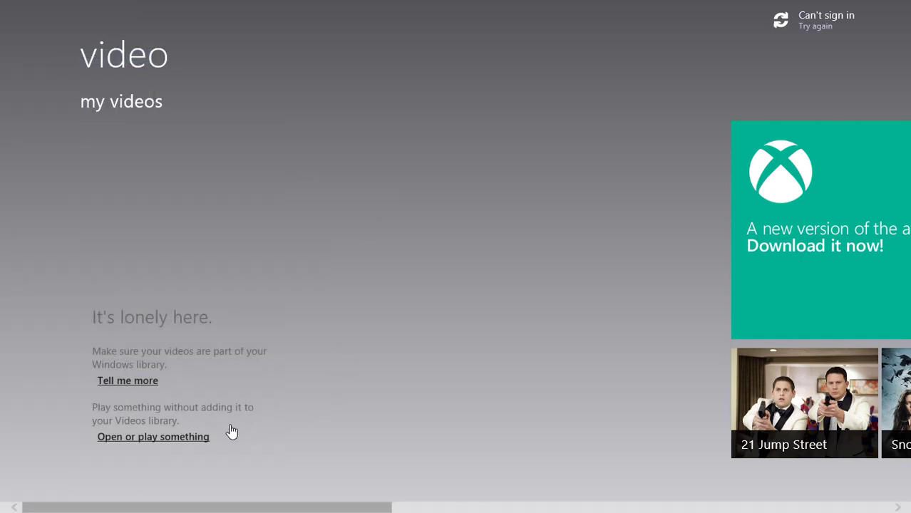
Step: Browse the Video app through to the movies marketplace and close the app
scroll(338, 493, down, 10)
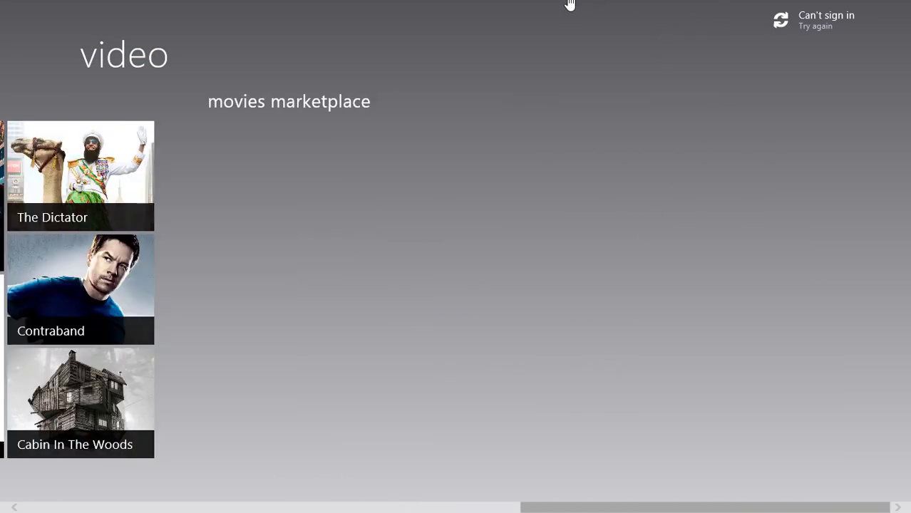
drag(570, 4, 508, 503)
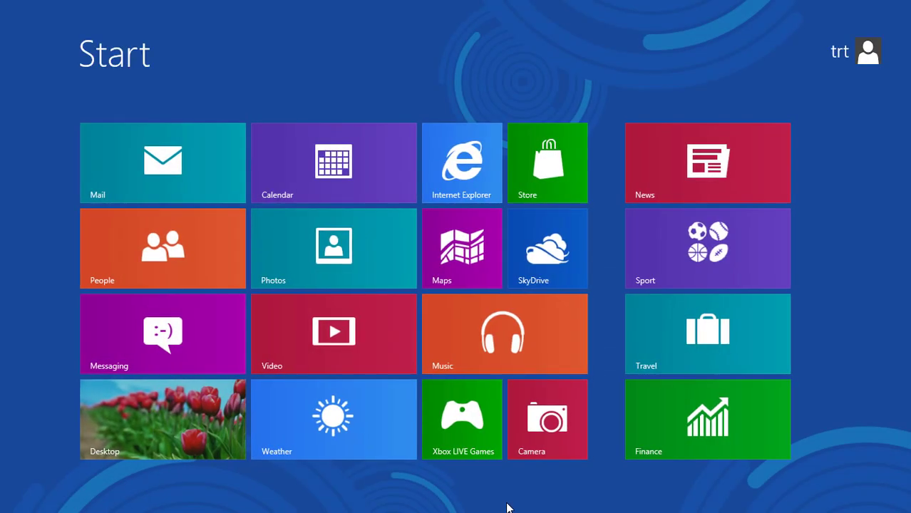
Step: Launch Weather with location access blocked, try to add Hanoi, Vietnam as the location, and close the app
click(342, 425)
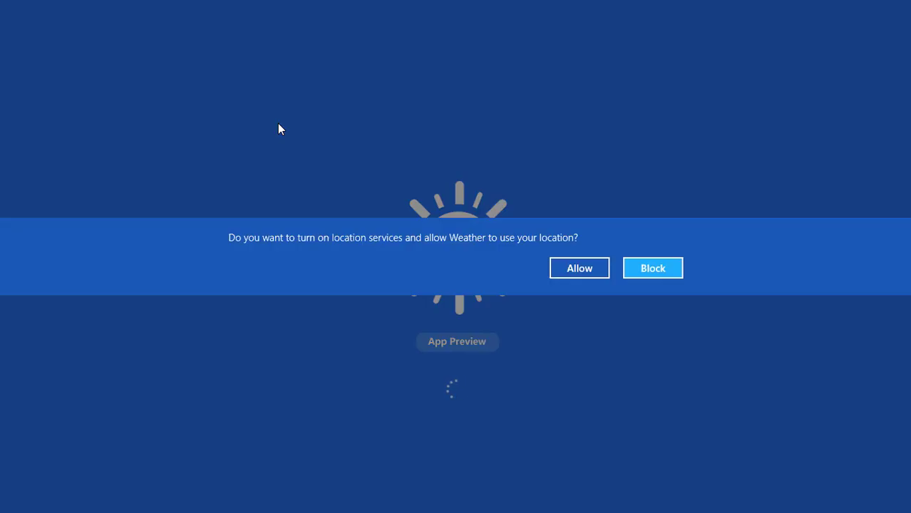
click(646, 271)
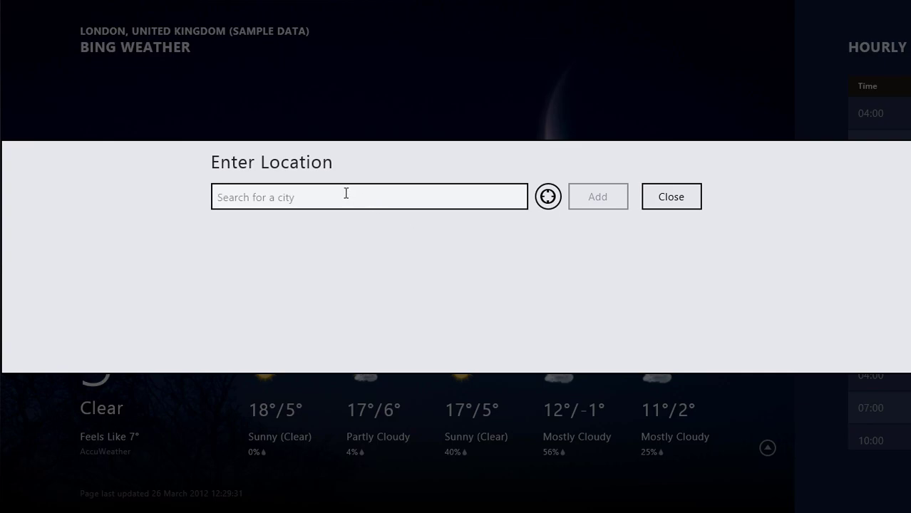
text(ha)
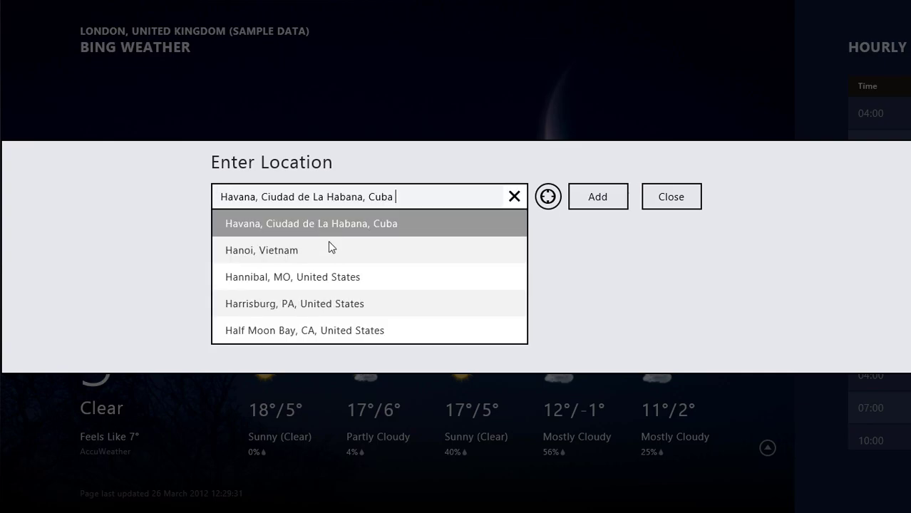
click(318, 249)
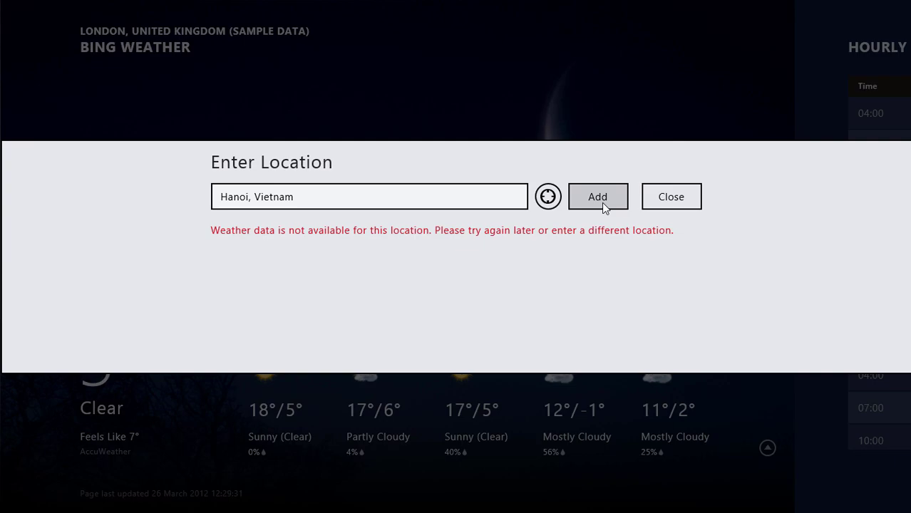
drag(477, 3, 455, 469)
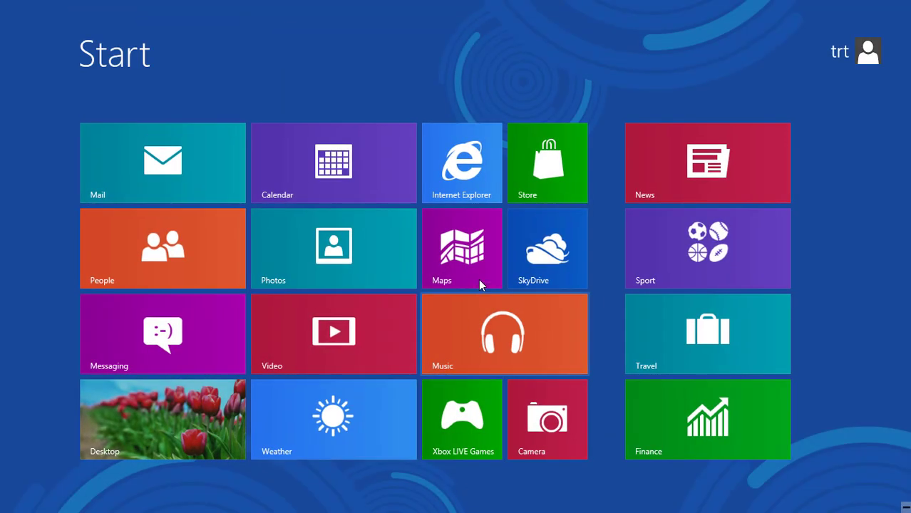
Step: Launch the Store app and close it
click(526, 186)
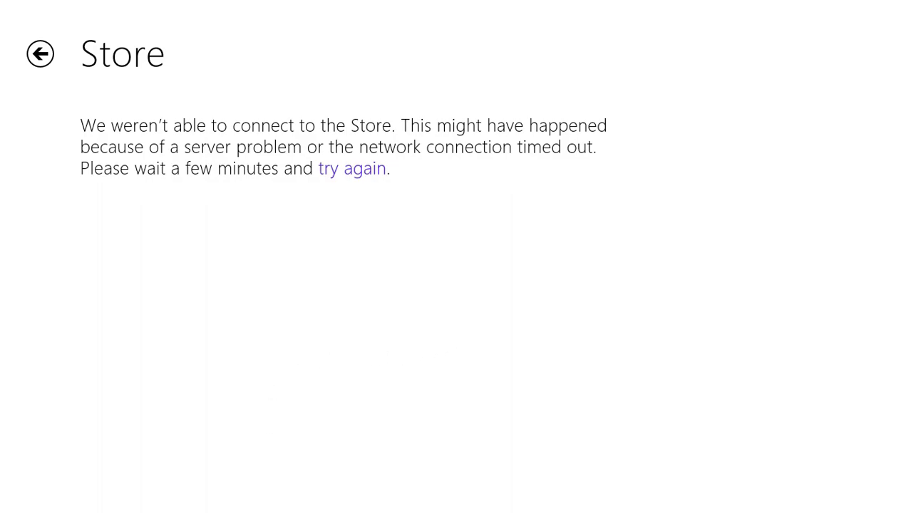
drag(466, 4, 392, 510)
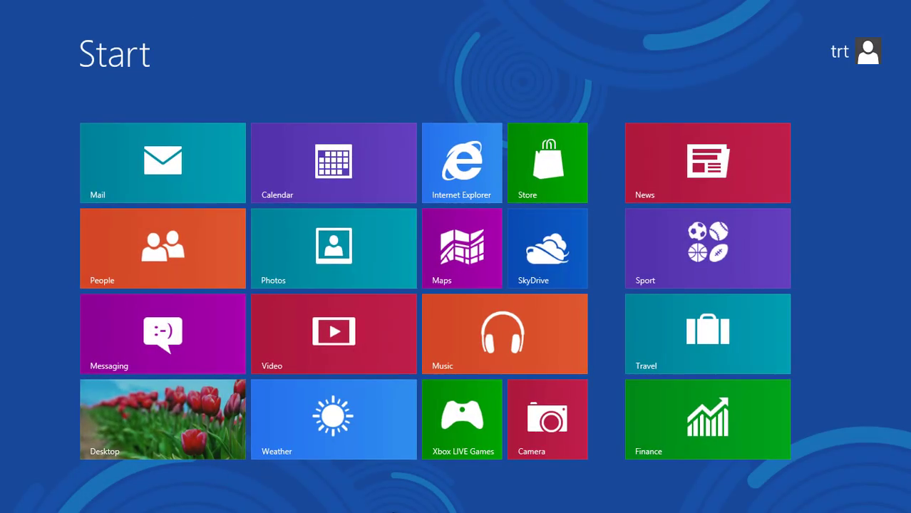
Step: Launch Maps, answer the location access prompt, zoom the map out to world scale and close the app
click(462, 251)
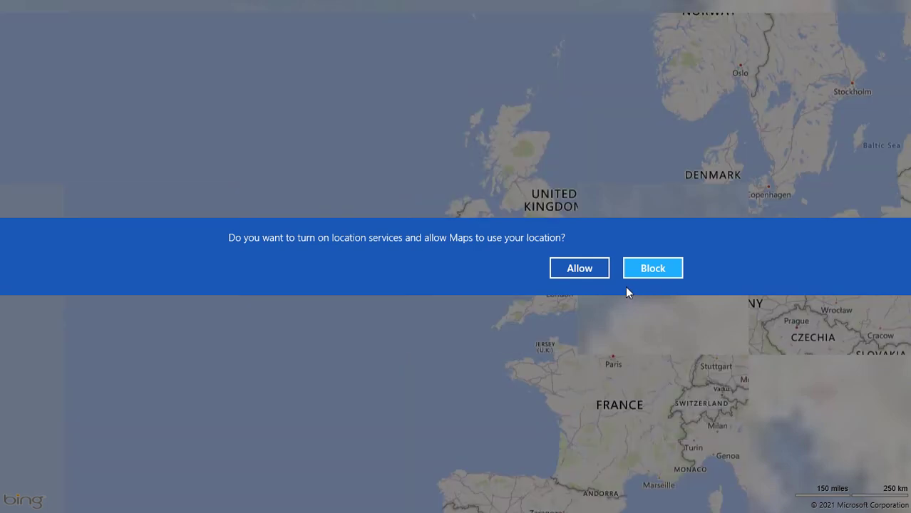
click(550, 277)
scroll(508, 285, down, 5)
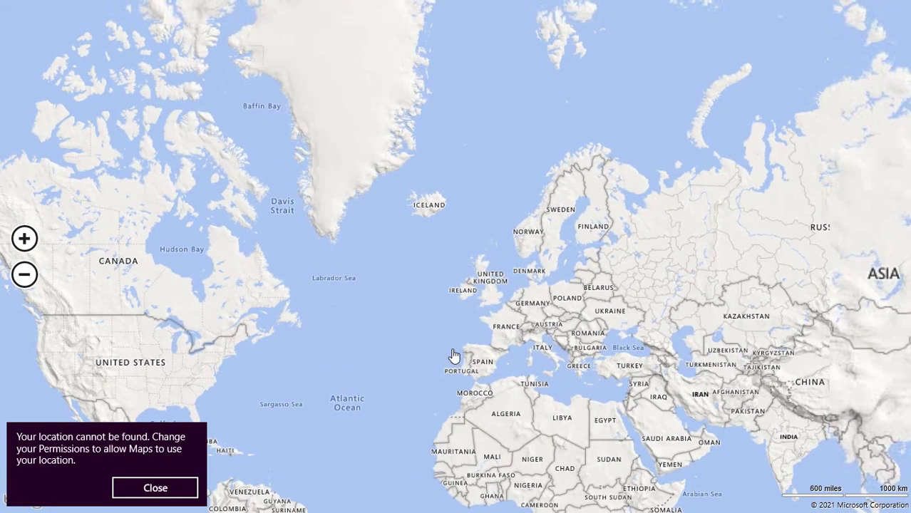
scroll(454, 355, down, 3)
drag(606, 6, 535, 494)
Step: Launch SkyDrive, cancel the Microsoft account sign-in, dismiss the sign-in notice and close the app
click(566, 271)
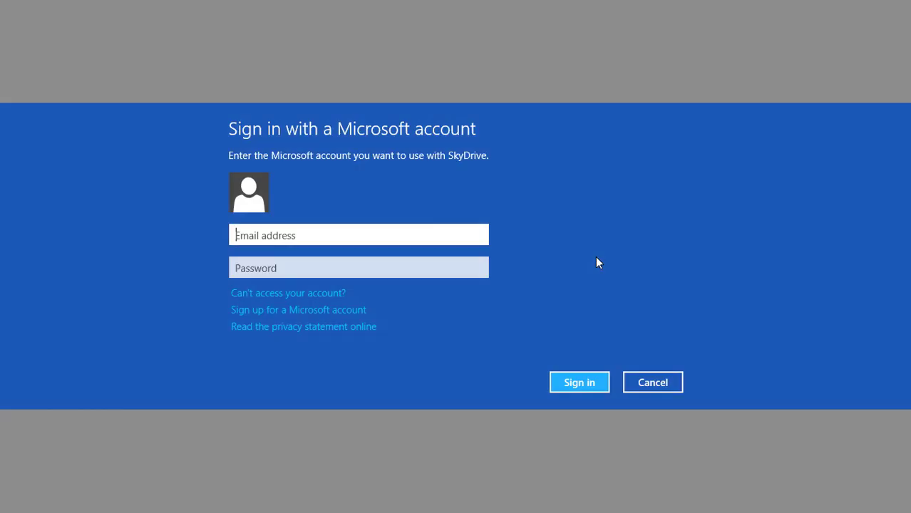
key(Escape)
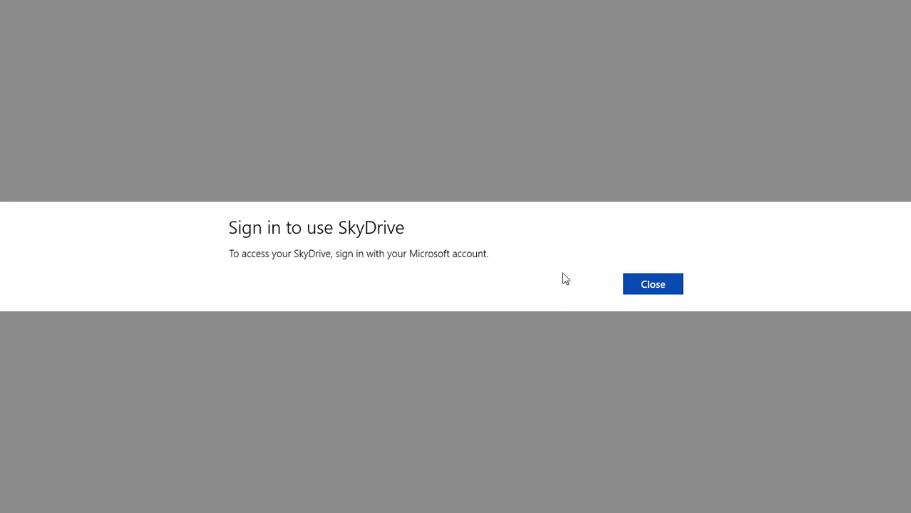
click(646, 284)
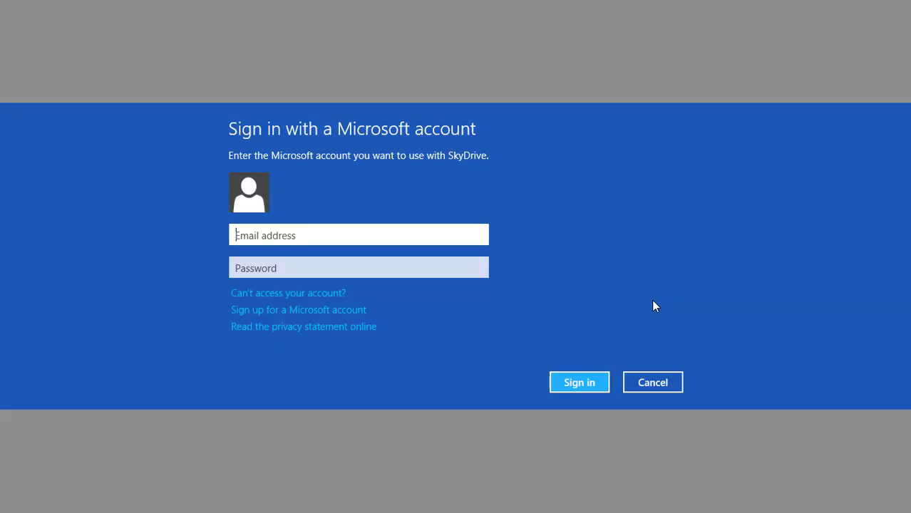
drag(486, 73, 491, 348)
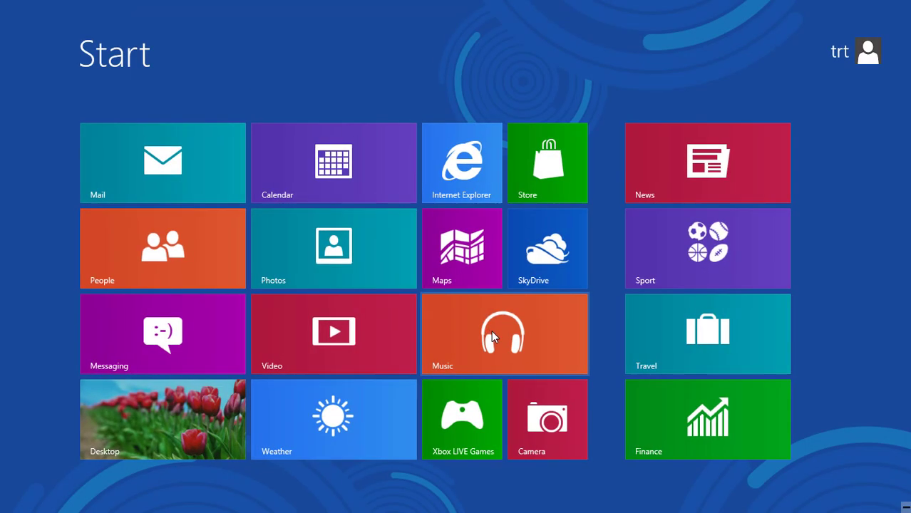
Step: Launch the Music app, check the sort options for songs and return to the Start screen
click(494, 337)
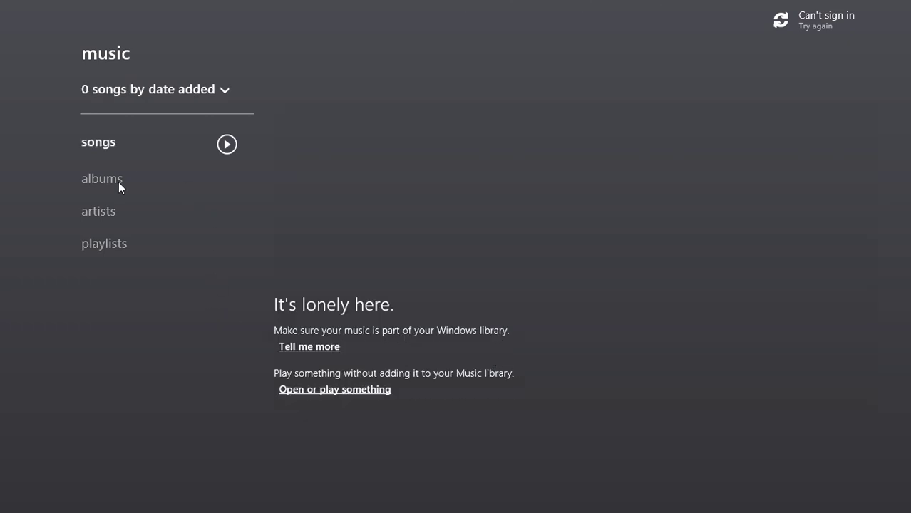
click(215, 86)
click(211, 88)
key(super)
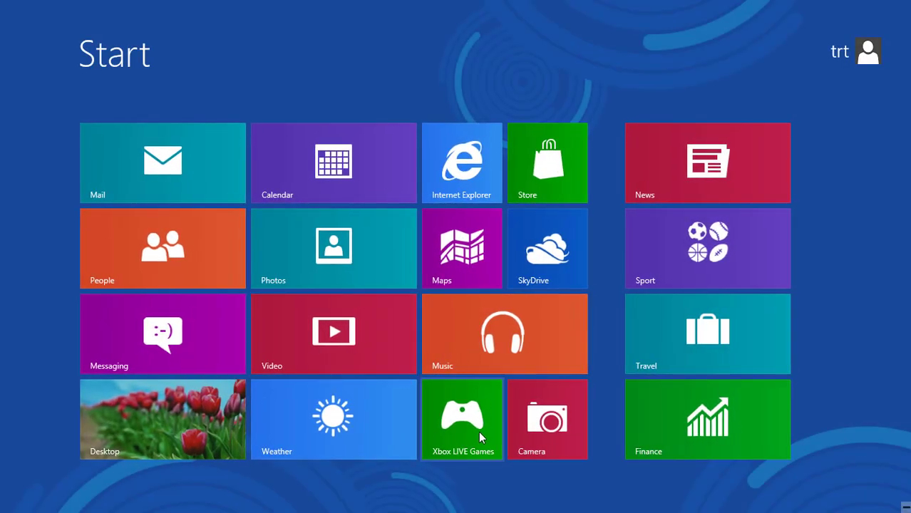
Step: Launch Xbox LIVE Games and browse its sections from the profile and friends through to the game marketplaces
click(480, 437)
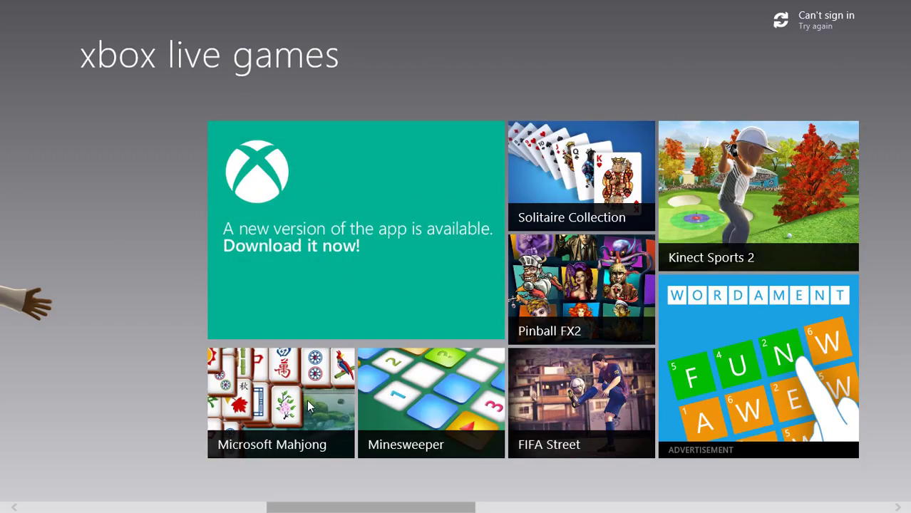
scroll(397, 483, up, 3)
scroll(385, 489, up, 4)
scroll(315, 445, down, 5)
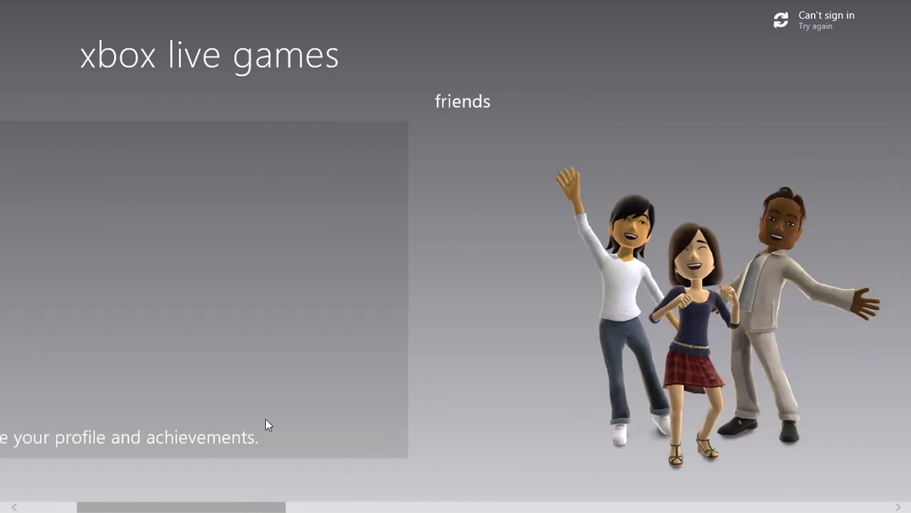
scroll(265, 422, down, 2)
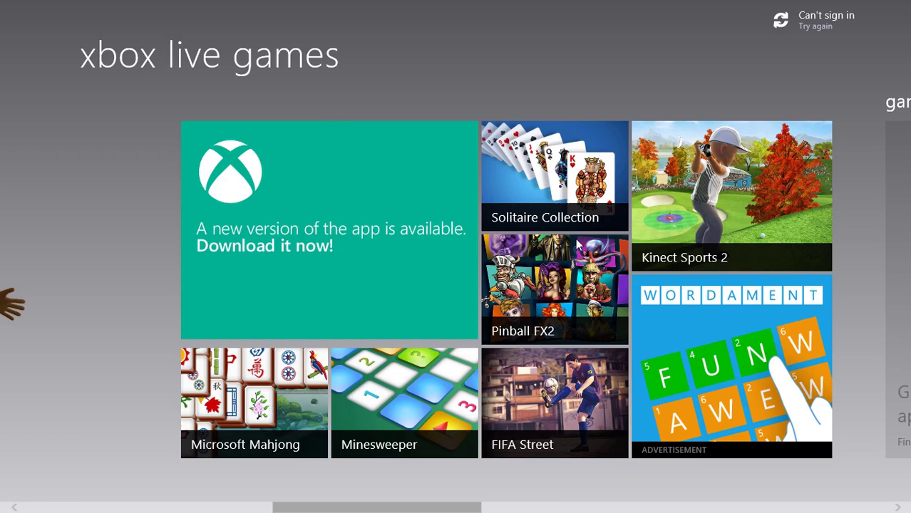
scroll(588, 285, down, 10)
scroll(591, 292, down, 10)
scroll(601, 307, up, 9)
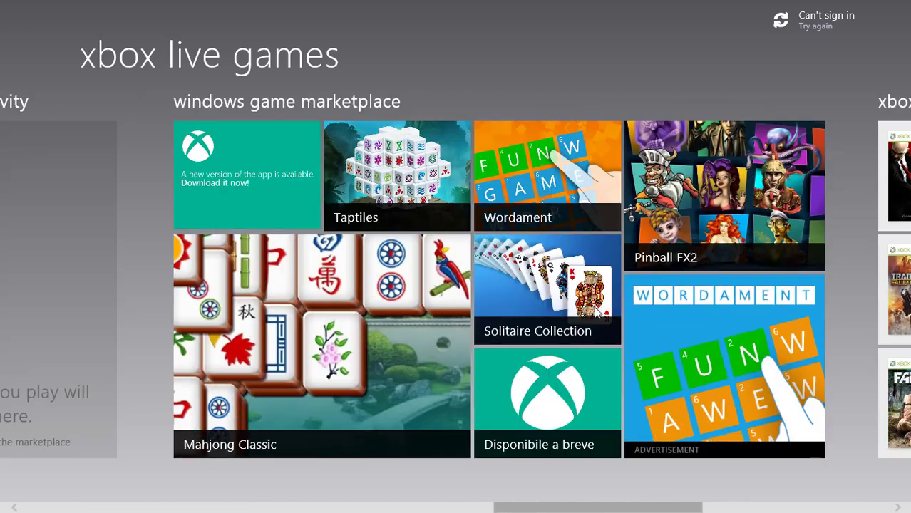
Step: View the Solitaire Collection, Minesweeper and Microsoft Mahjong details in turn, and close the games app
click(593, 311)
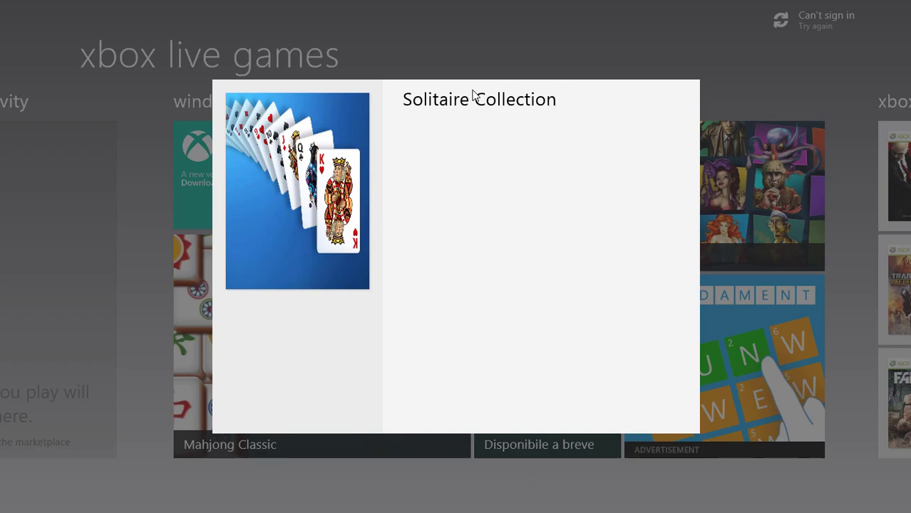
click(504, 497)
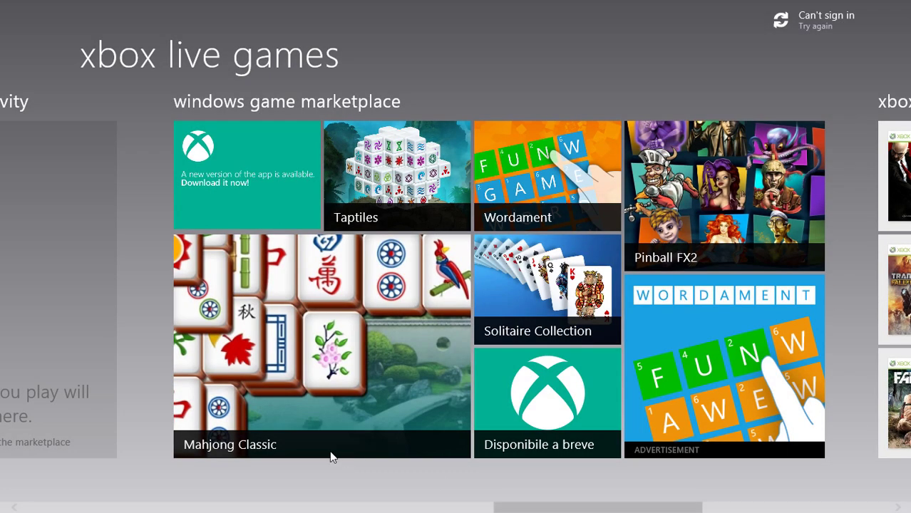
scroll(499, 428, up, 3)
scroll(511, 385, up, 4)
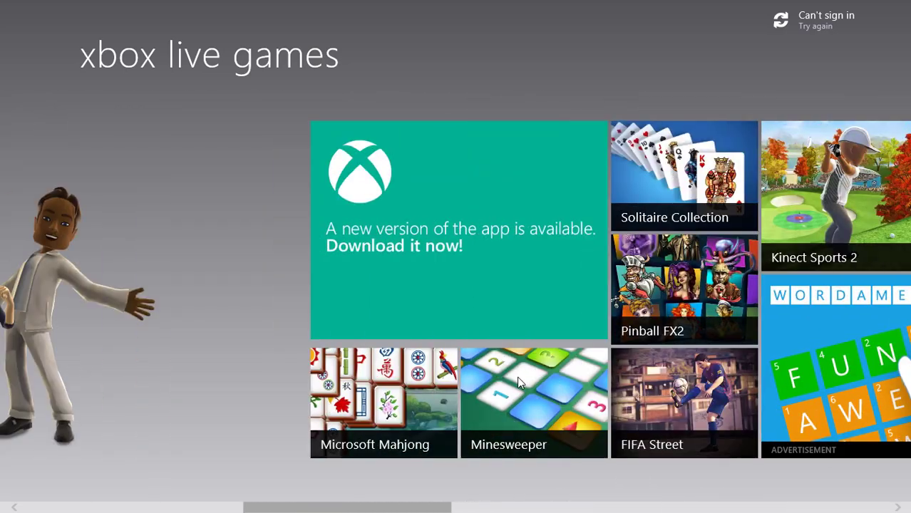
scroll(517, 376, down, 1)
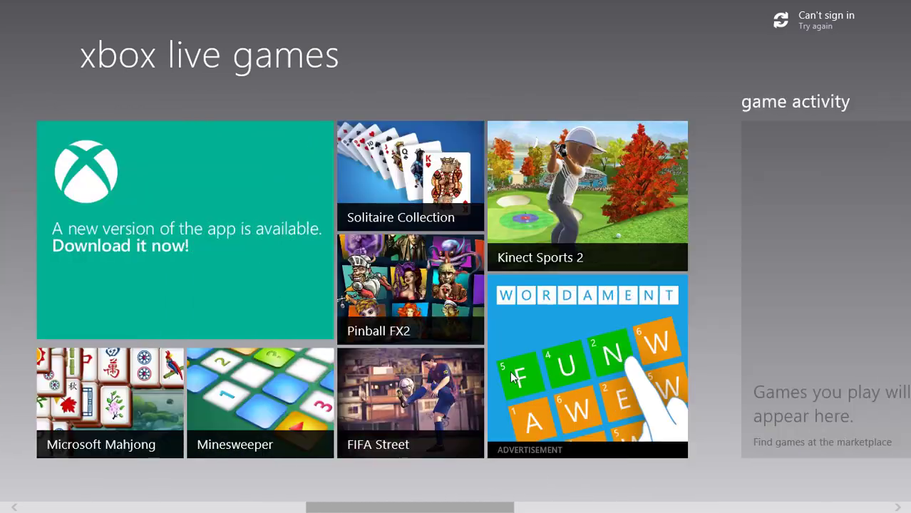
click(244, 405)
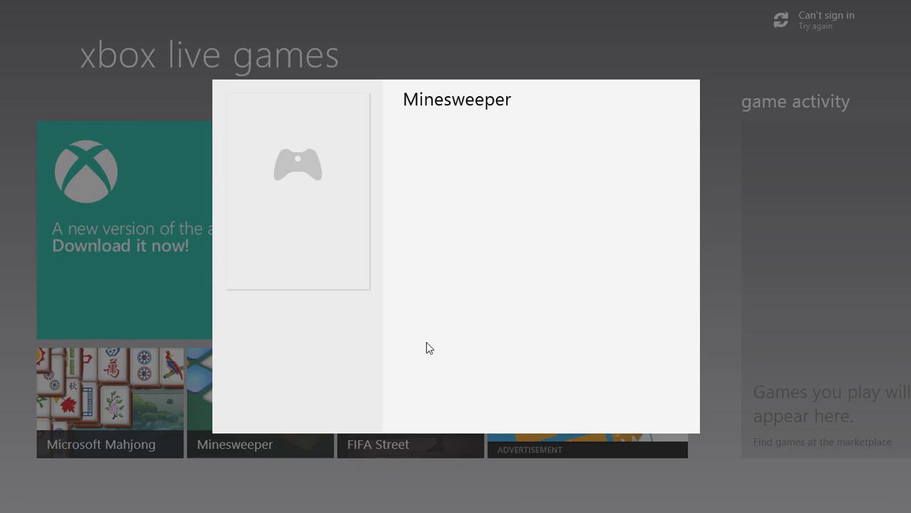
click(228, 466)
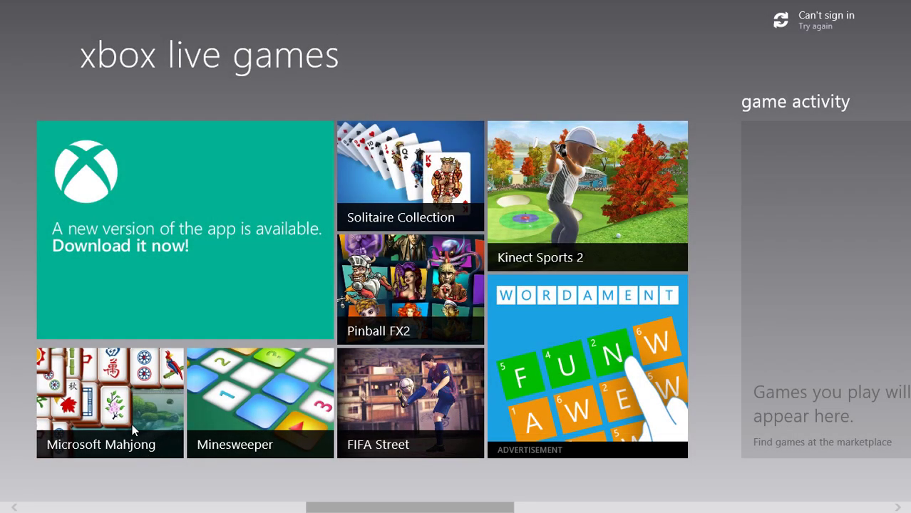
click(131, 424)
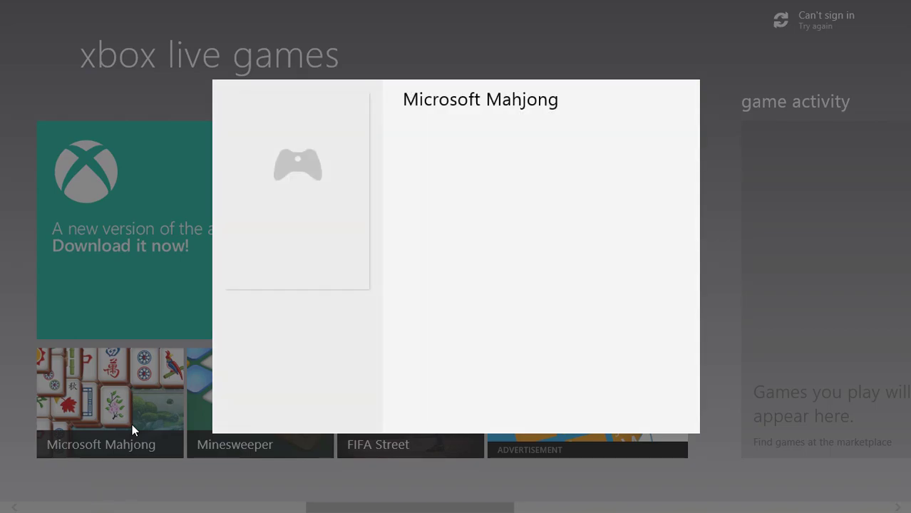
drag(606, 18, 586, 491)
Step: Launch the Camera app and close it
click(559, 420)
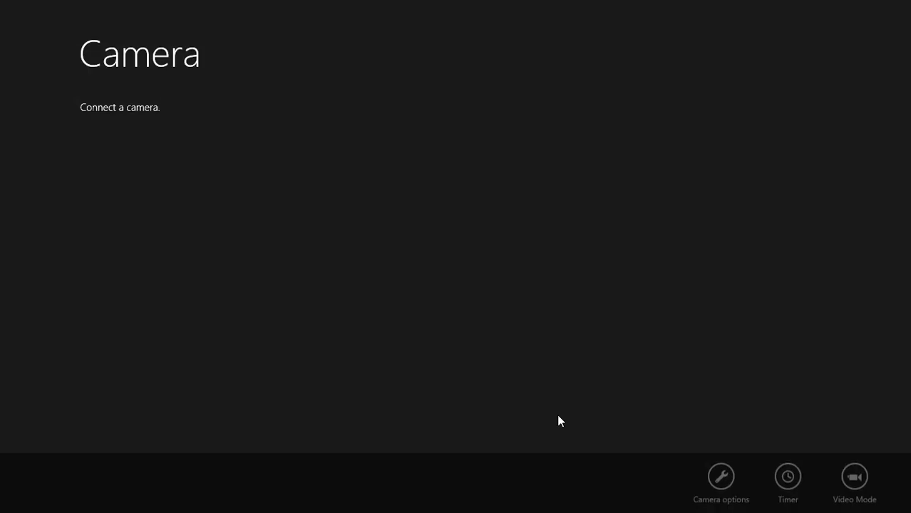
drag(618, 5, 579, 509)
Step: Launch the News app, and look through the full list of installed apps before returning to the Start screen
click(706, 197)
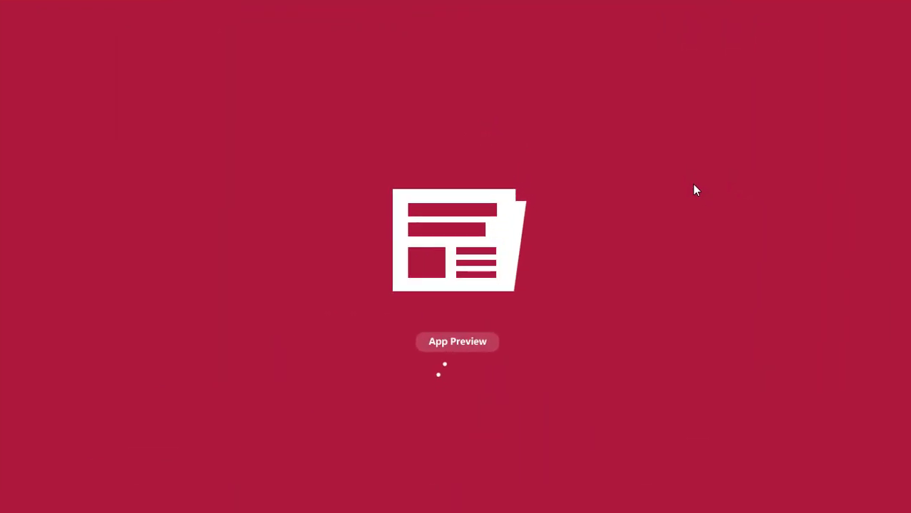
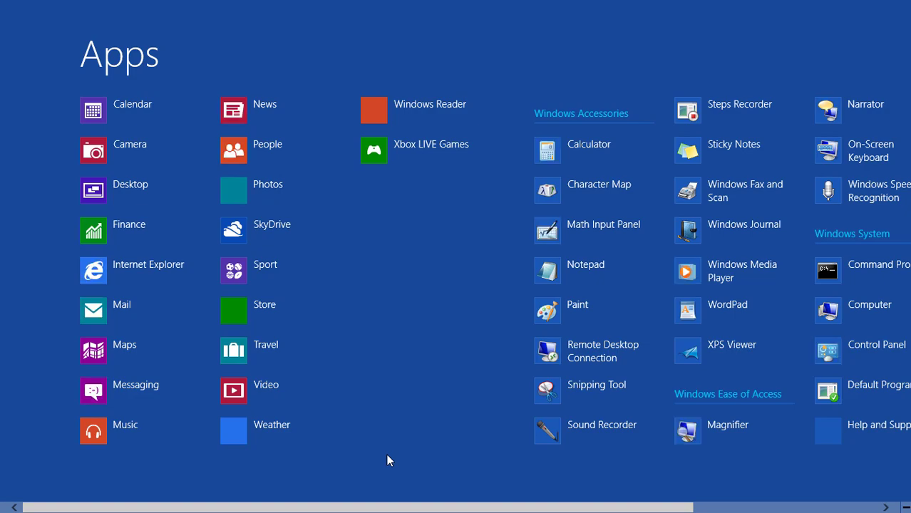
scroll(385, 449, down, 3)
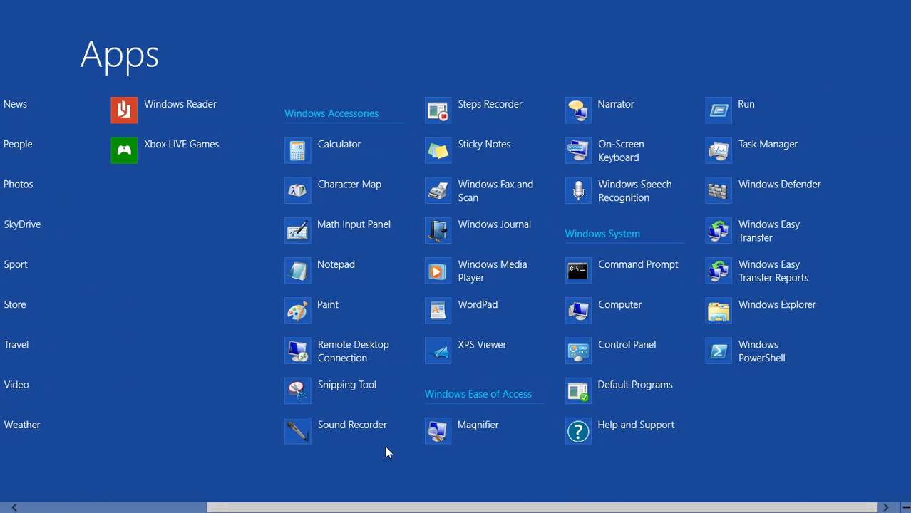
scroll(366, 397, up, 3)
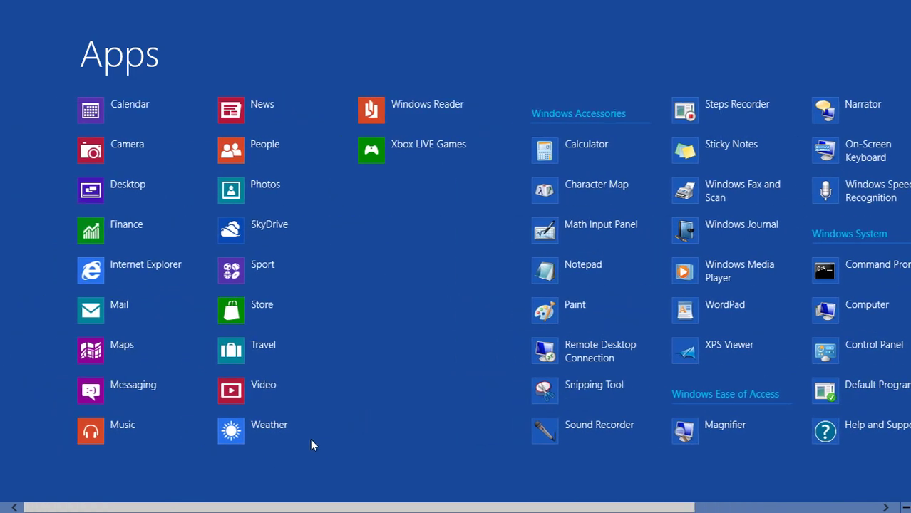
right_click(182, 475)
click(868, 487)
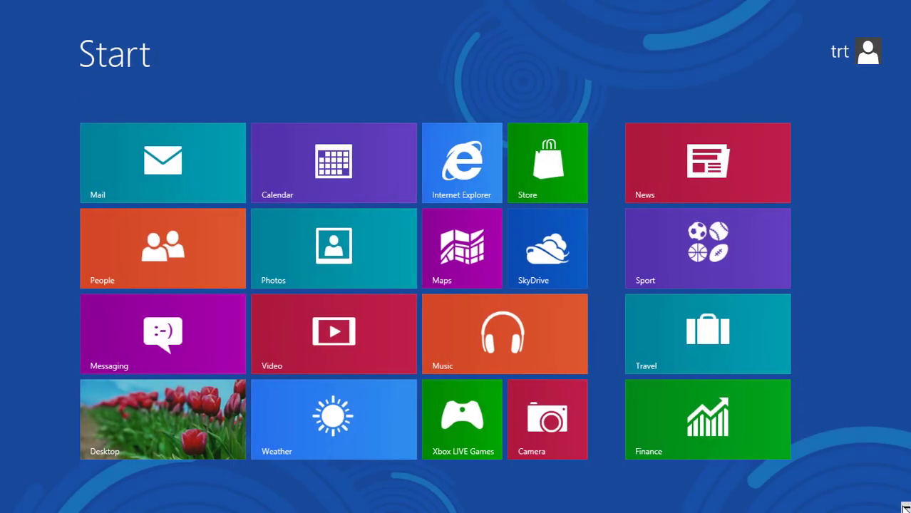
Step: Zoom out the Start screen to its tile groups, mark the groups in turn and zoom back in
click(903, 485)
right_click(142, 289)
right_click(255, 287)
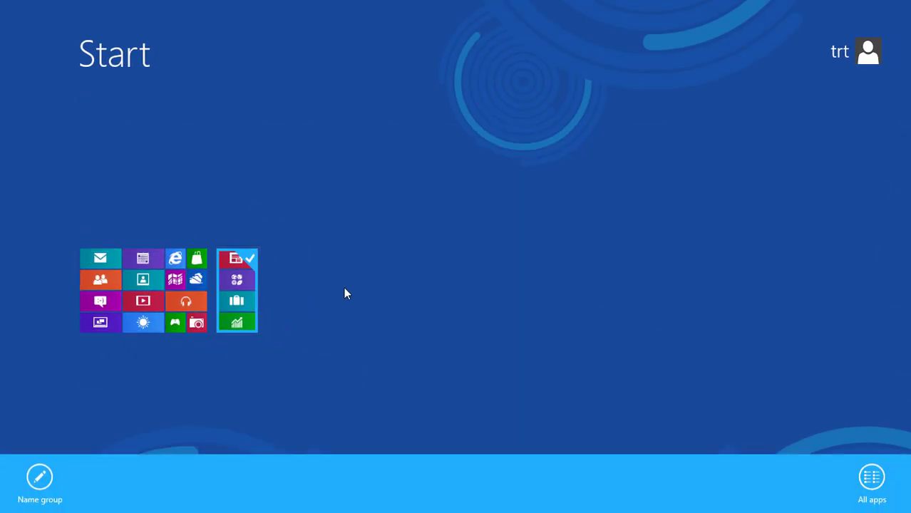
click(367, 322)
Step: Pin Calculator and Windows Media Player to the Start screen from the list of all apps
right_click(496, 478)
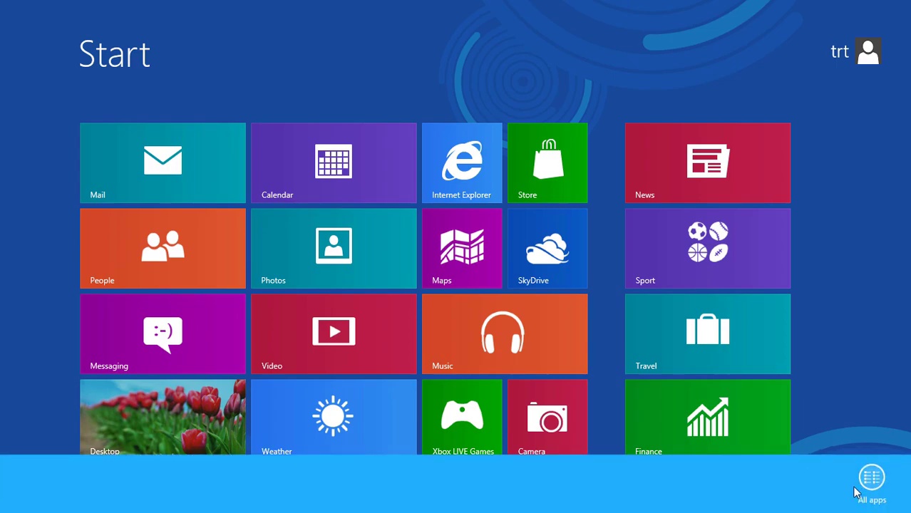
click(853, 489)
scroll(399, 303, down, 3)
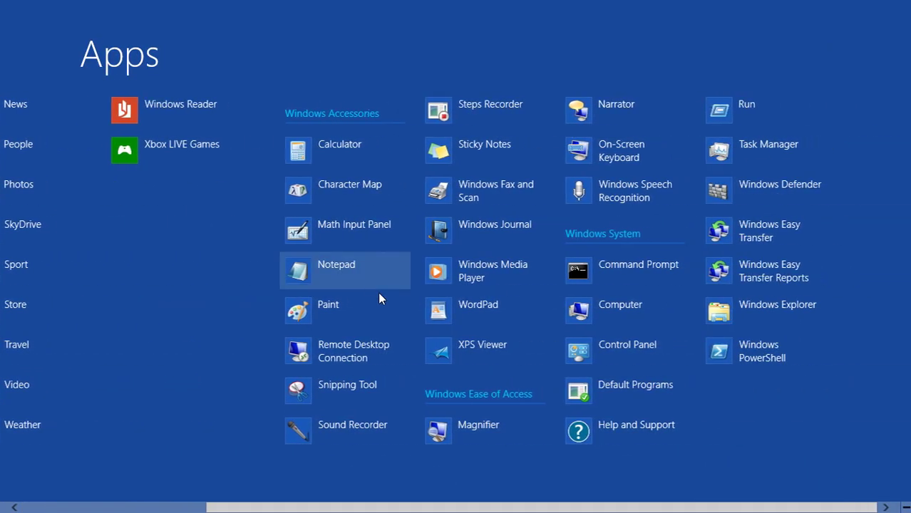
right_click(331, 156)
click(251, 376)
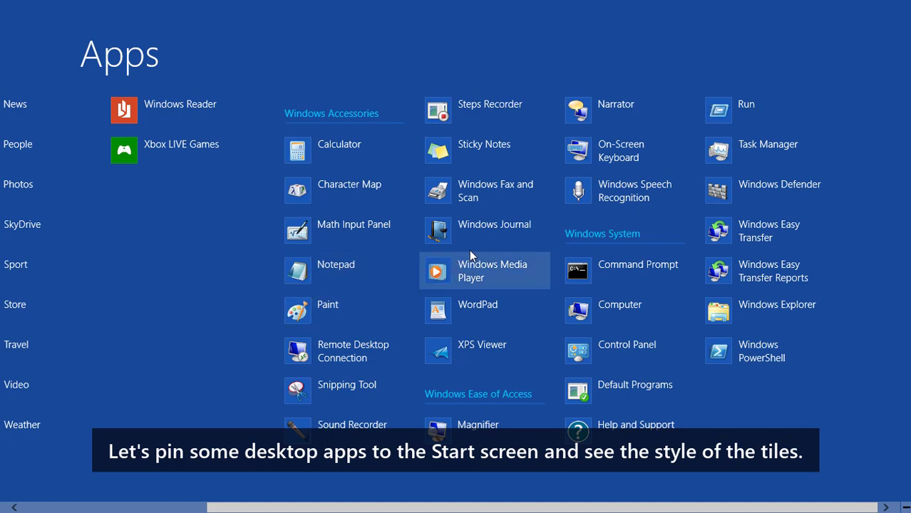
right_click(435, 268)
click(60, 478)
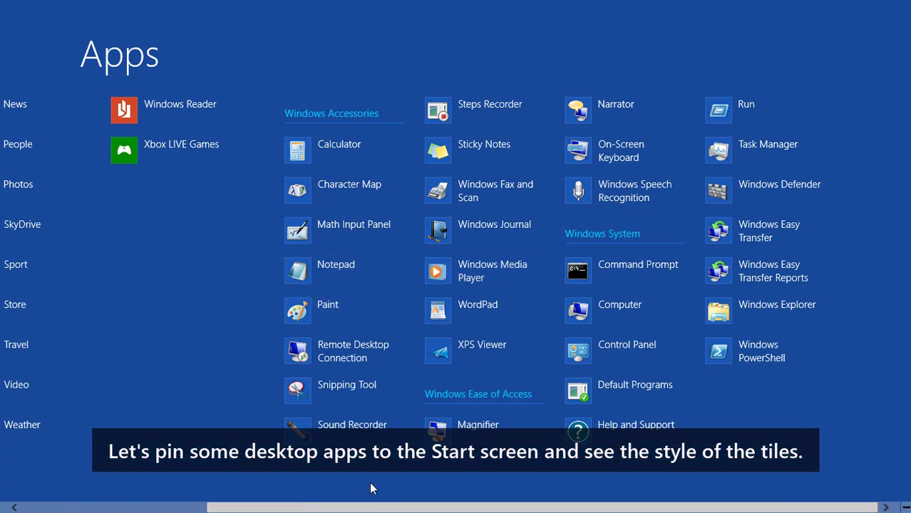
Step: Return to the Start screen and view the pinned Calculator and Windows Media Player tiles
key(super)
scroll(679, 349, down, 2)
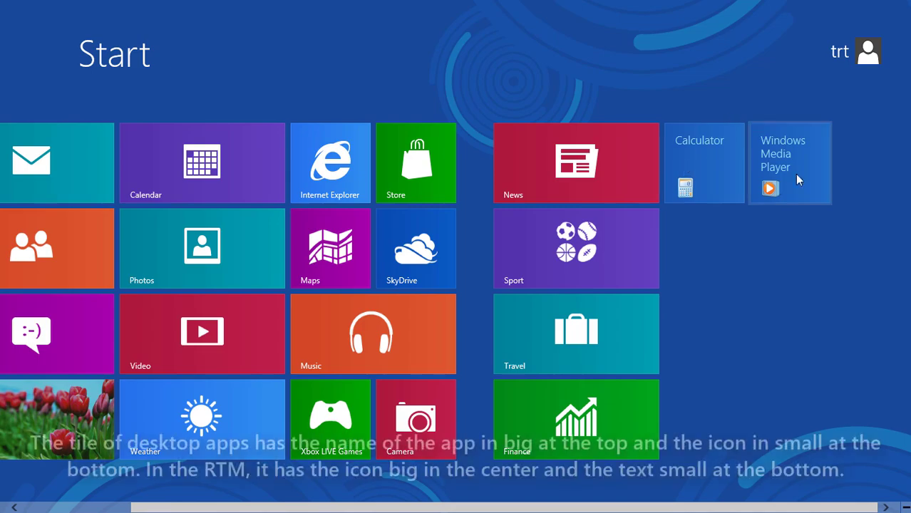
right_click(706, 281)
click(712, 243)
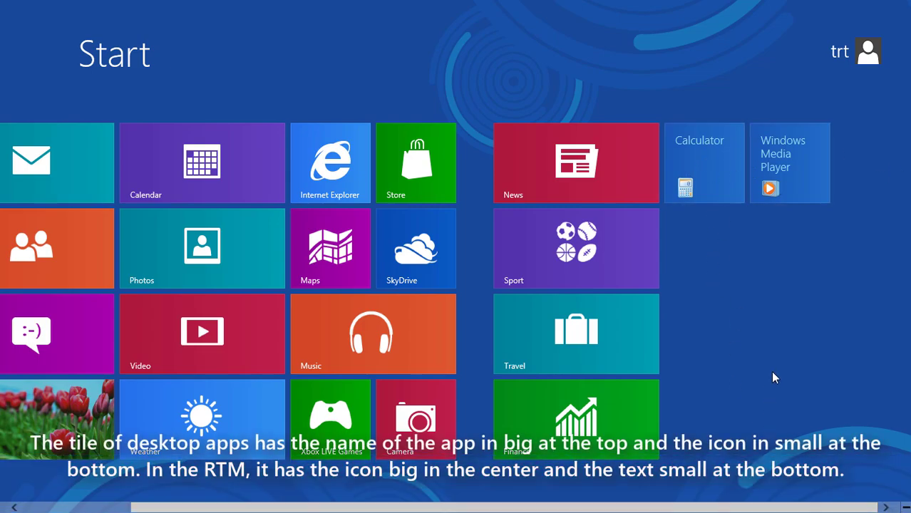
Step: Unpin the Calculator and Windows Media Player tiles from the Start screen
right_click(706, 173)
click(52, 471)
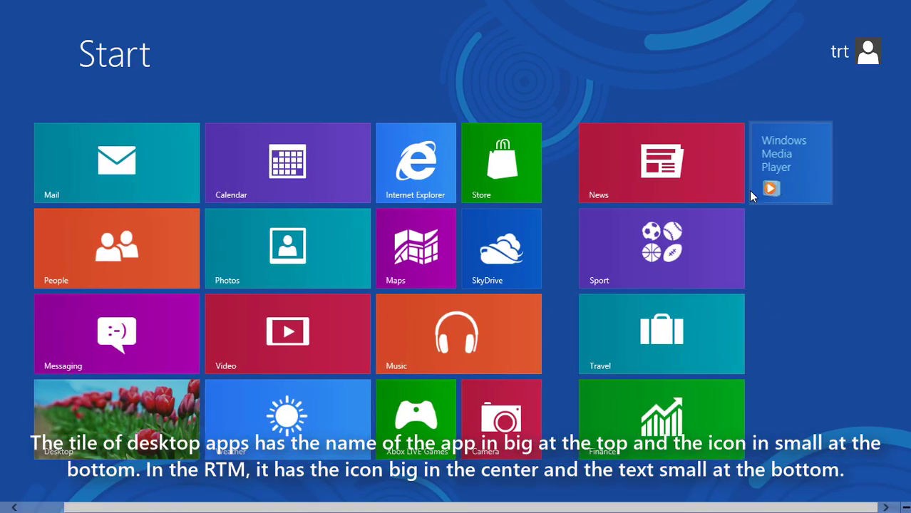
right_click(792, 161)
click(55, 481)
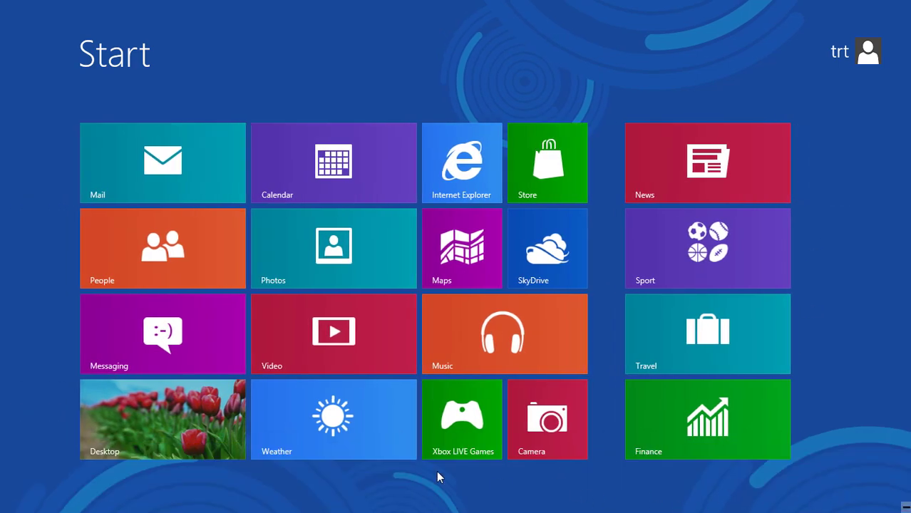
Step: Show the list of all apps again and open Desktop from it
right_click(835, 492)
click(871, 480)
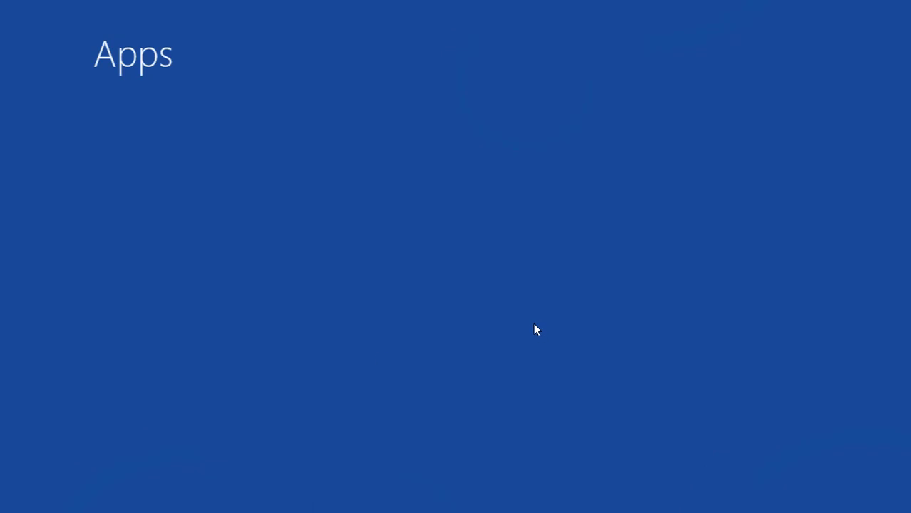
scroll(440, 271, down, 3)
scroll(485, 317, up, 3)
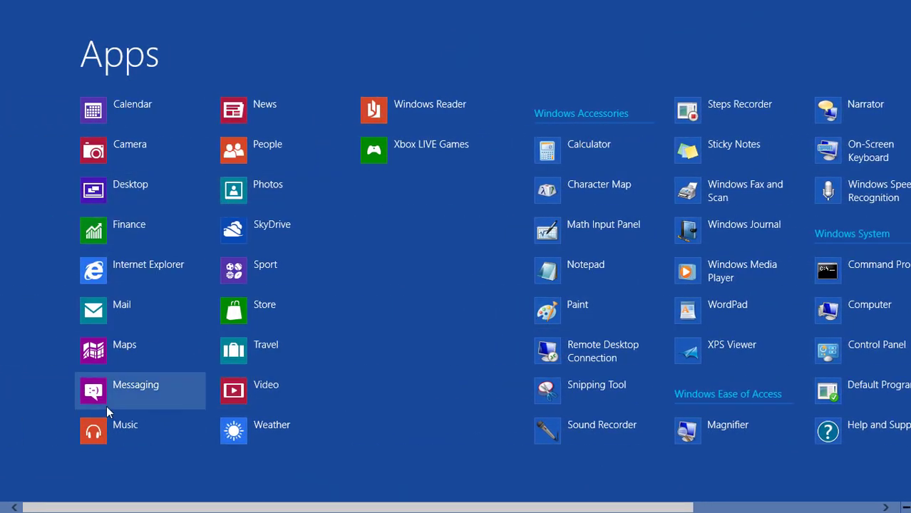
click(120, 200)
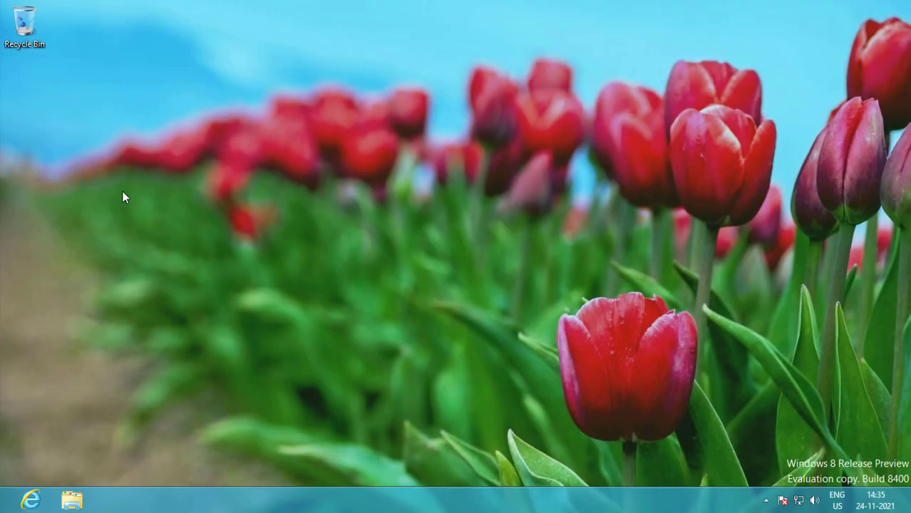
Step: Open the desktop's Personalization settings and apply the Nature theme
right_click(261, 199)
click(335, 238)
right_click(390, 146)
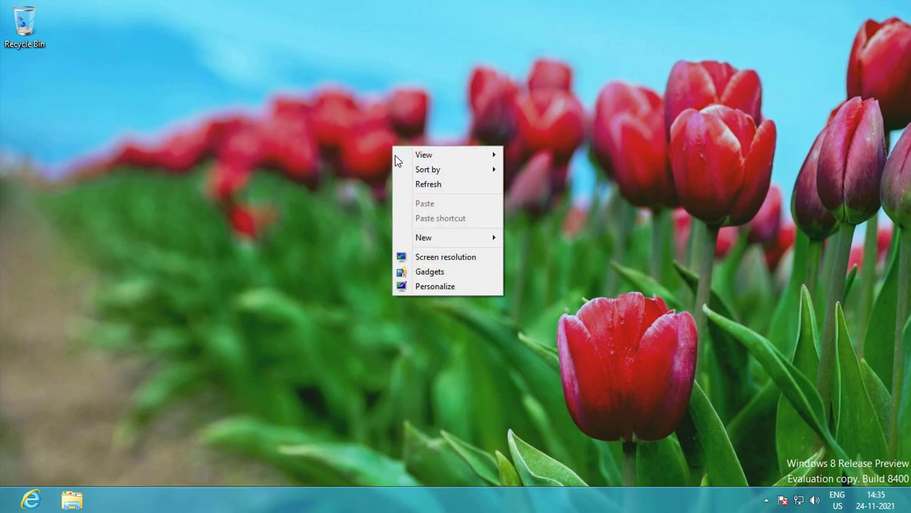
click(414, 288)
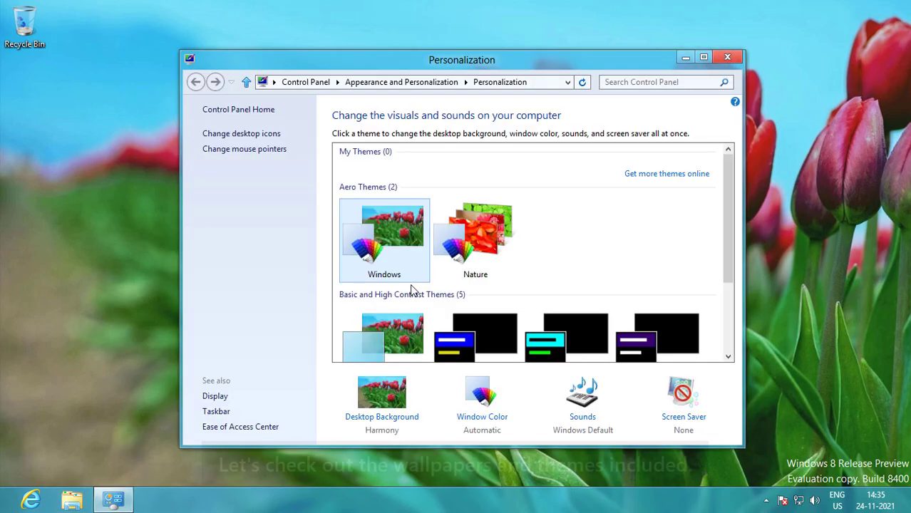
click(483, 235)
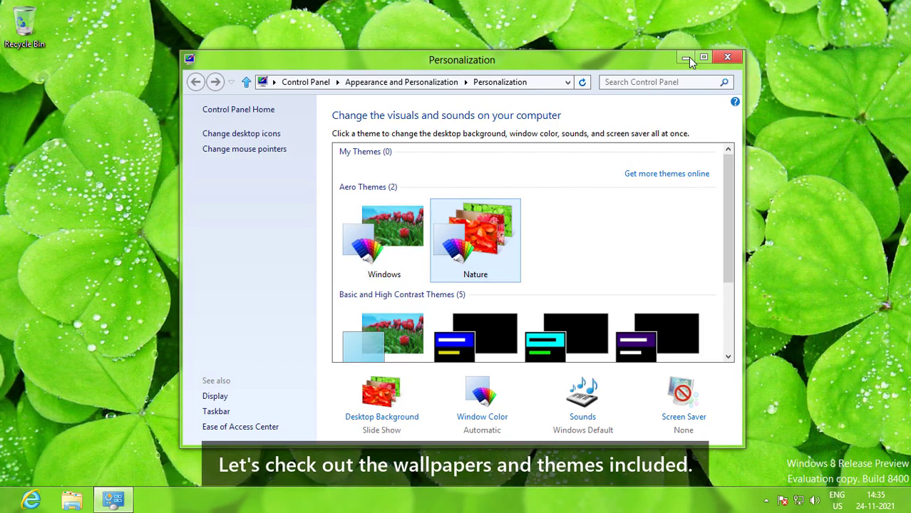
Step: View the Nature theme's desktop background pictures and minimize the Personalization window
click(382, 397)
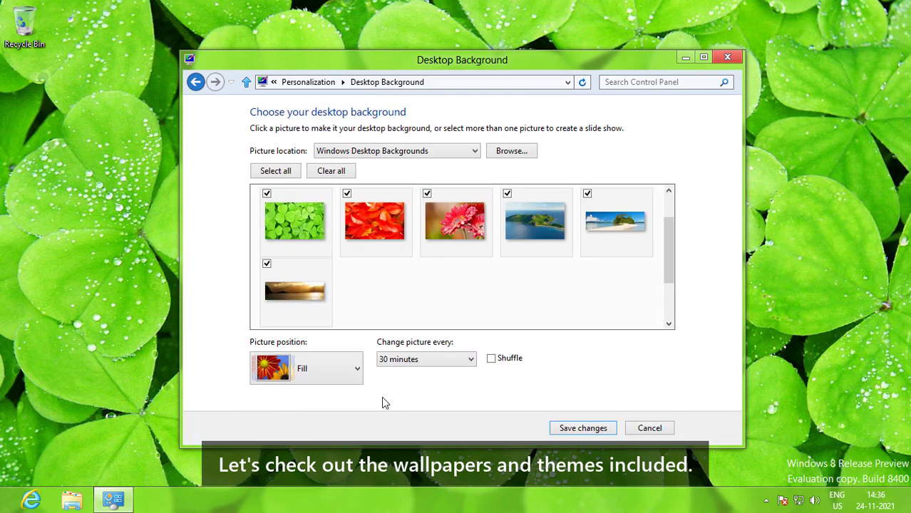
click(204, 83)
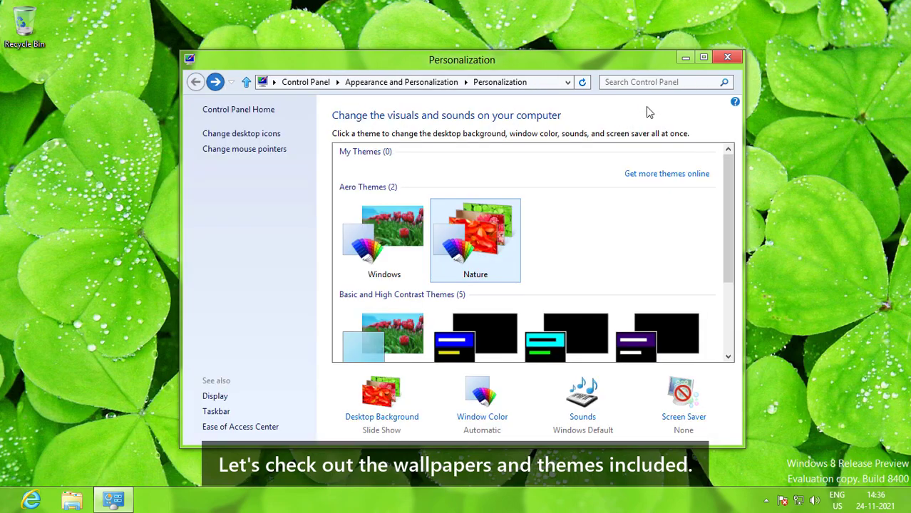
click(683, 57)
Step: Advance the desktop background through the pictures of the Nature slide show until the clover leaves return
right_click(445, 91)
click(528, 178)
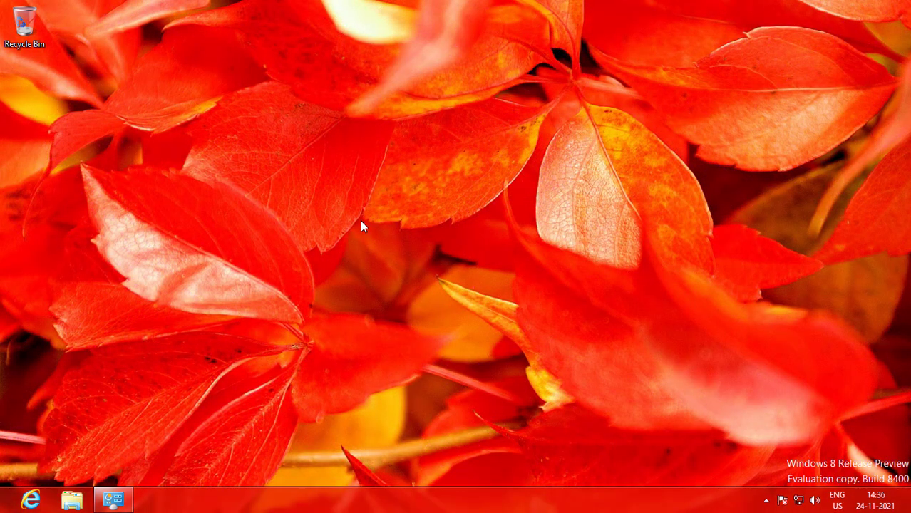
right_click(360, 221)
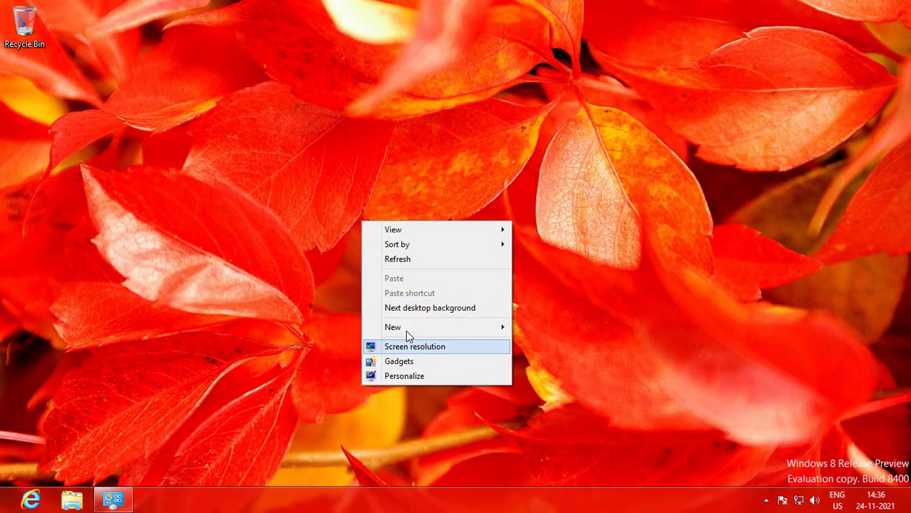
click(442, 308)
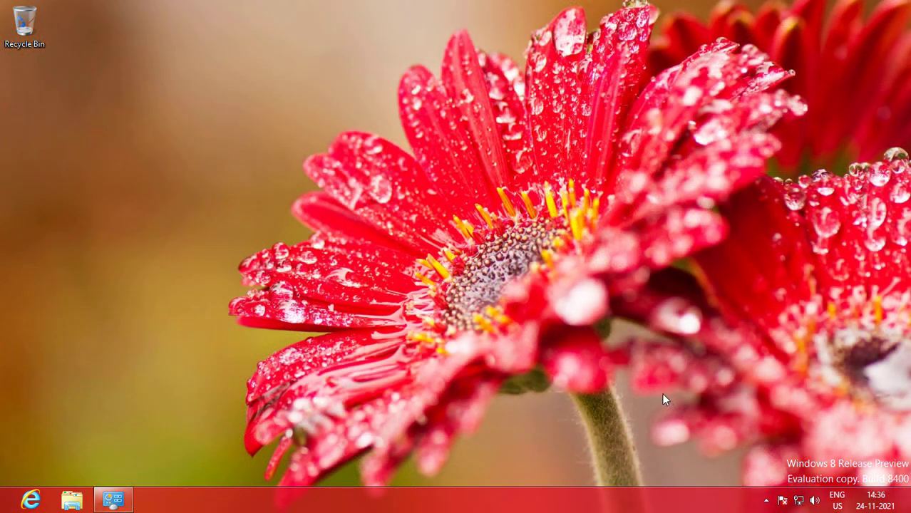
right_click(390, 173)
click(431, 260)
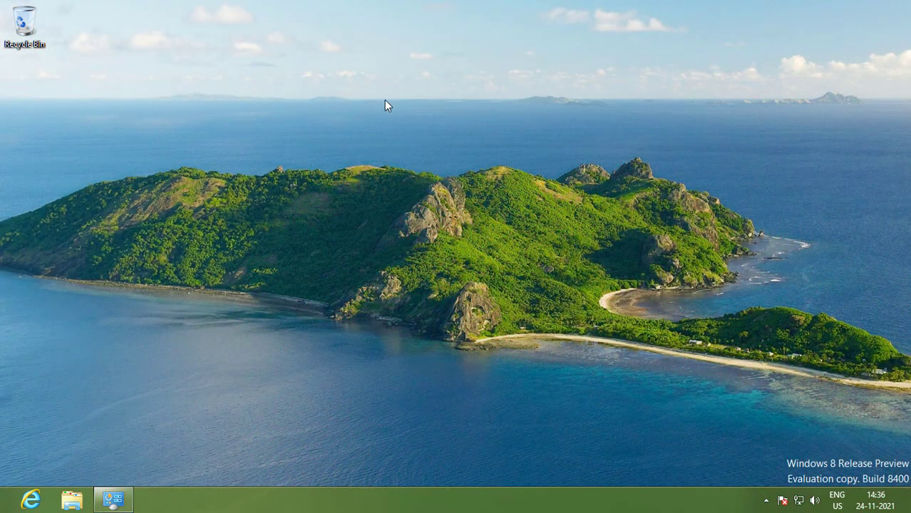
right_click(386, 101)
click(499, 186)
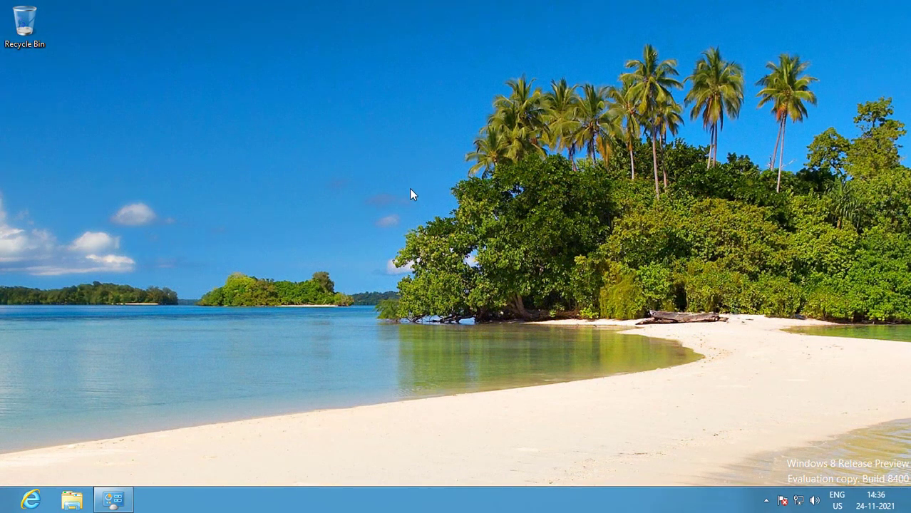
right_click(312, 134)
click(395, 218)
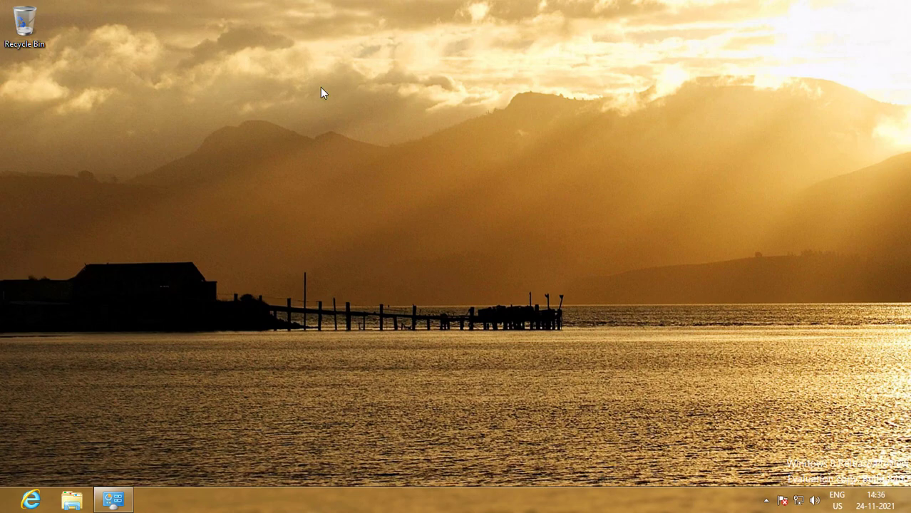
right_click(320, 87)
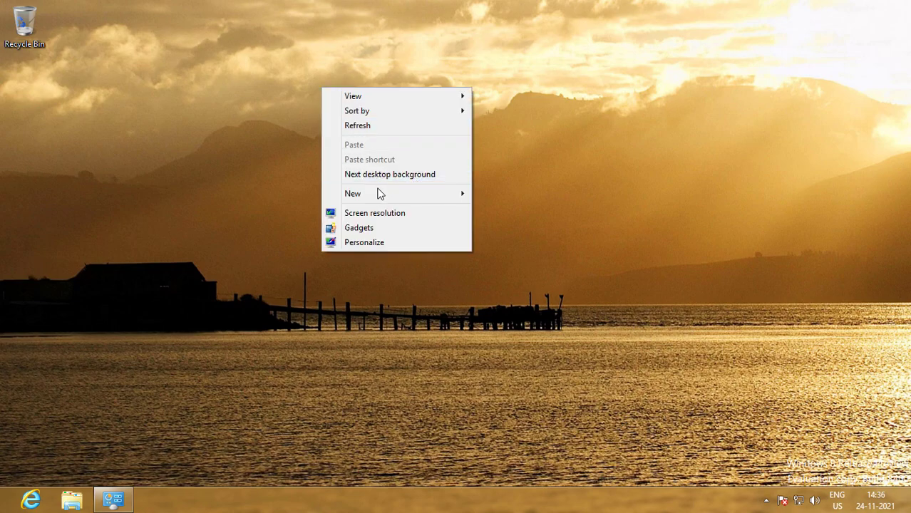
click(405, 173)
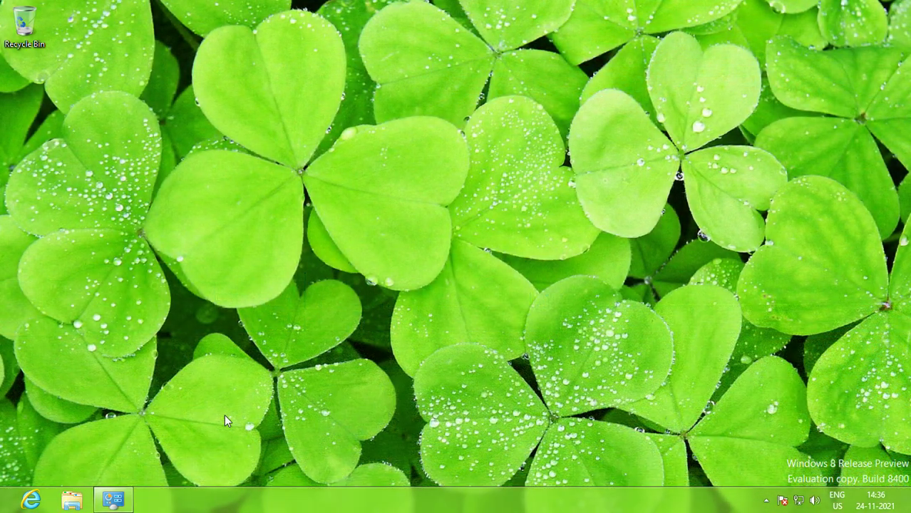
Step: Restore the Personalization window and apply the Windows Basic theme
click(129, 505)
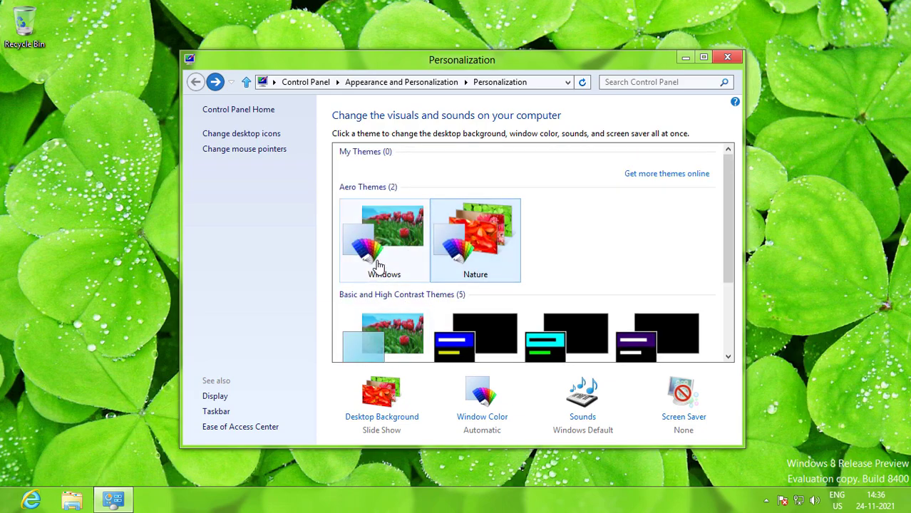
click(377, 333)
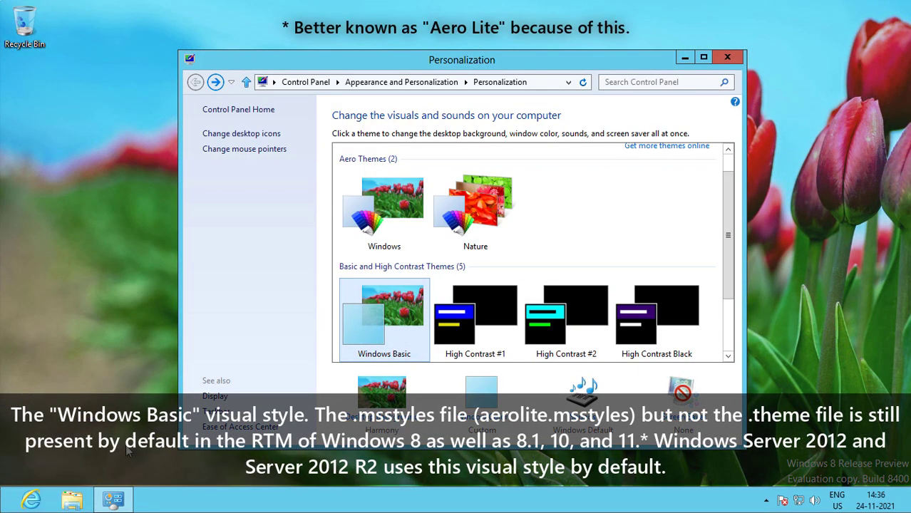
Step: Open the Run dialog behind the Personalization window, and check the input language list before closing it
key(super+r)
click(266, 315)
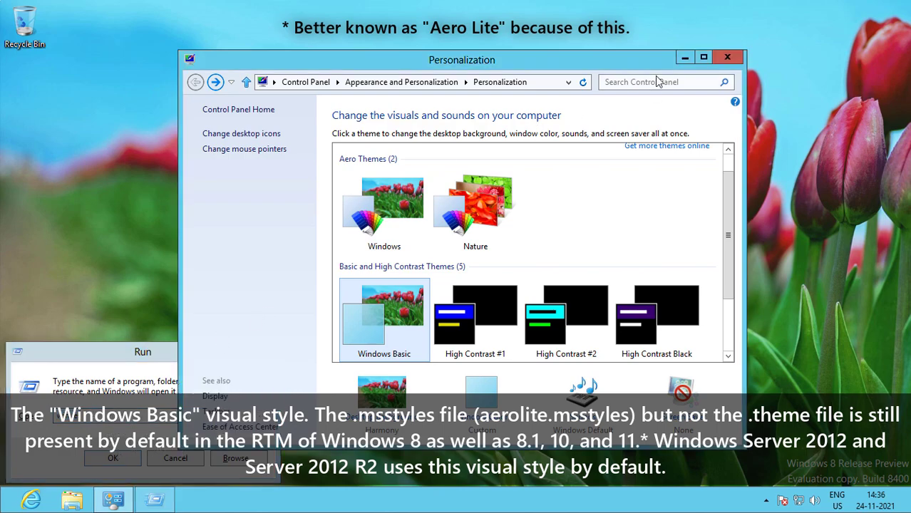
click(826, 501)
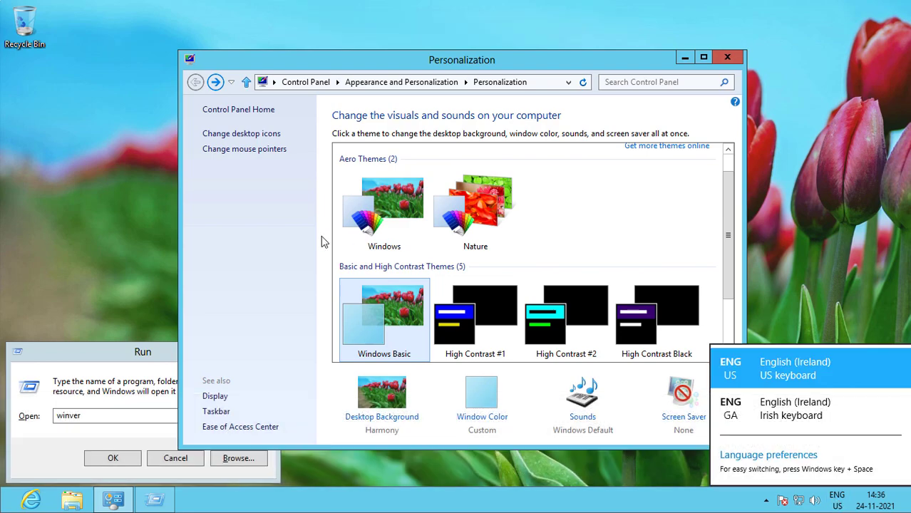
click(671, 209)
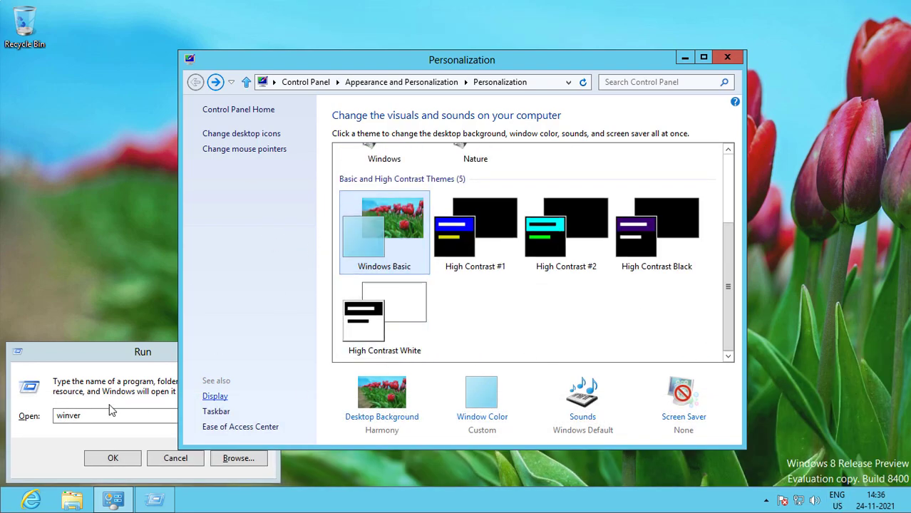
Step: Close the Run dialog and open the window color settings for the Windows Basic theme
click(123, 376)
click(264, 351)
click(466, 403)
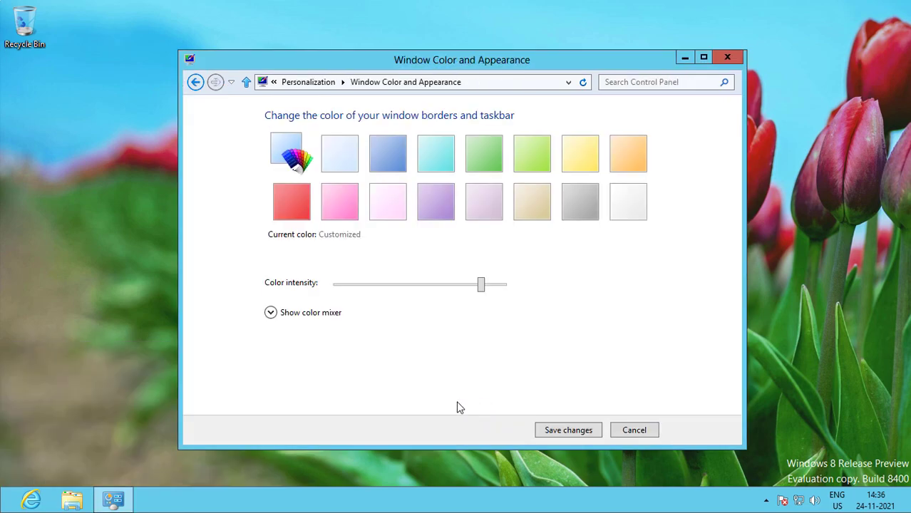
Step: Compare the customized window color with Sky and save Sky as the window color
click(295, 156)
click(340, 158)
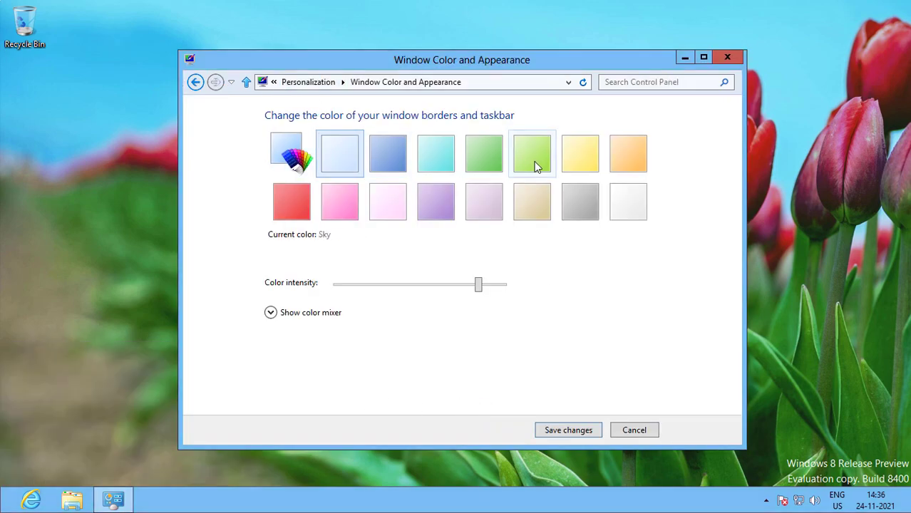
click(295, 161)
click(338, 163)
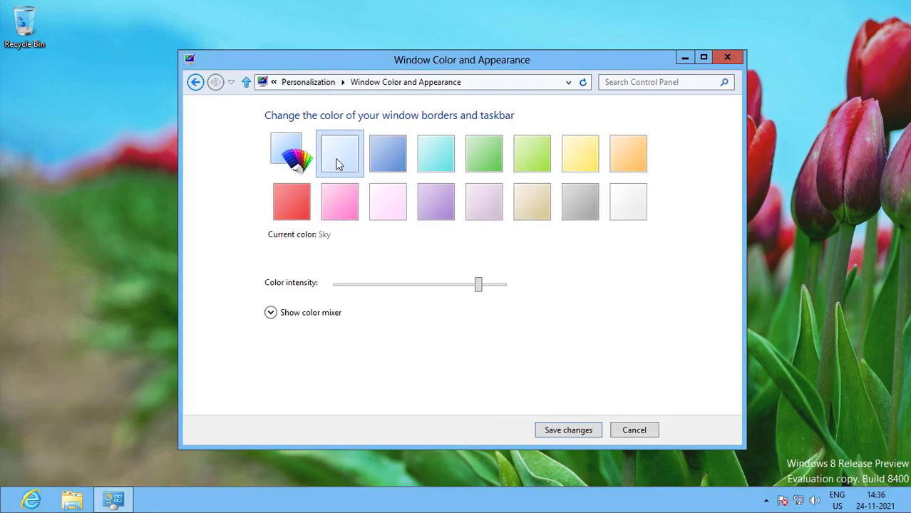
click(288, 161)
click(195, 82)
click(479, 442)
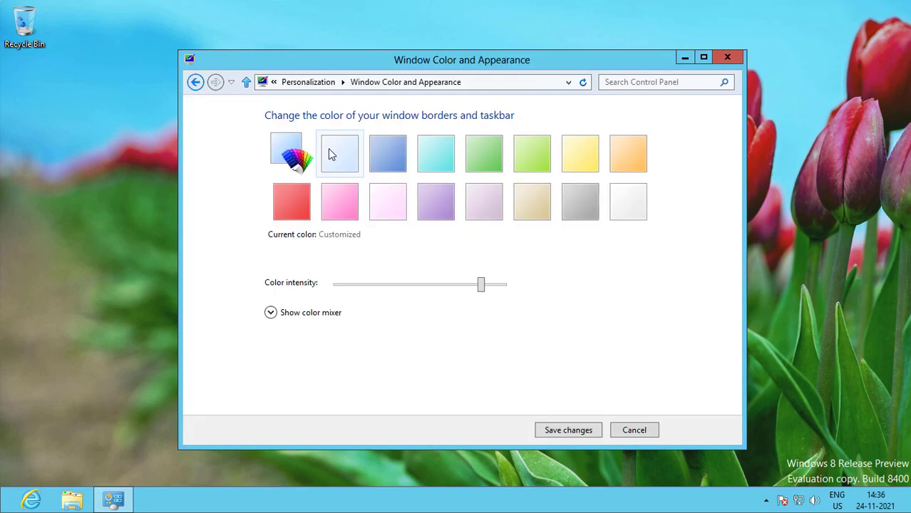
click(585, 434)
Step: Check the desktop background settings, return to Personalization and apply the Windows Aero theme
click(380, 399)
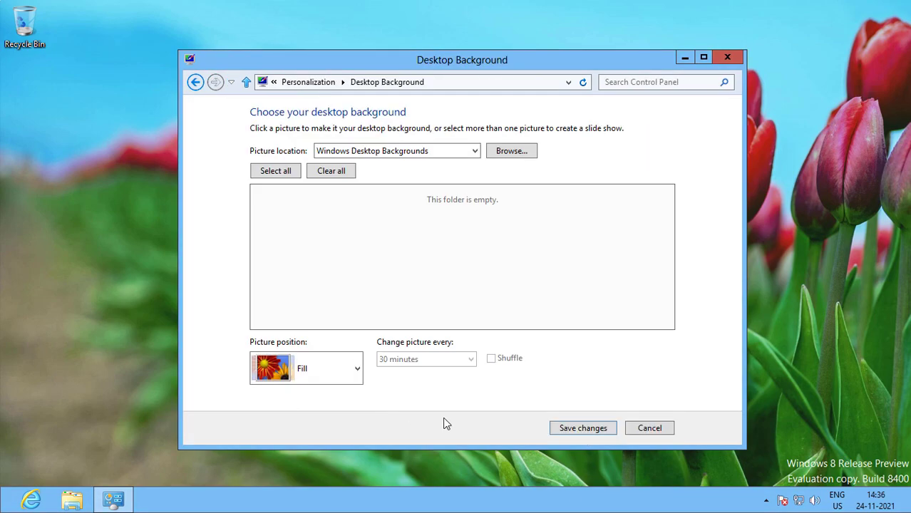
click(196, 81)
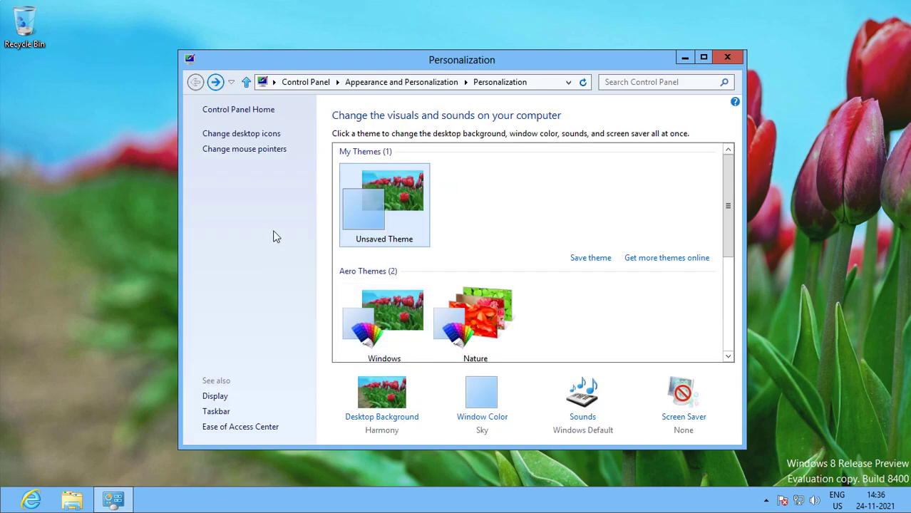
scroll(370, 300, down, 1)
click(370, 301)
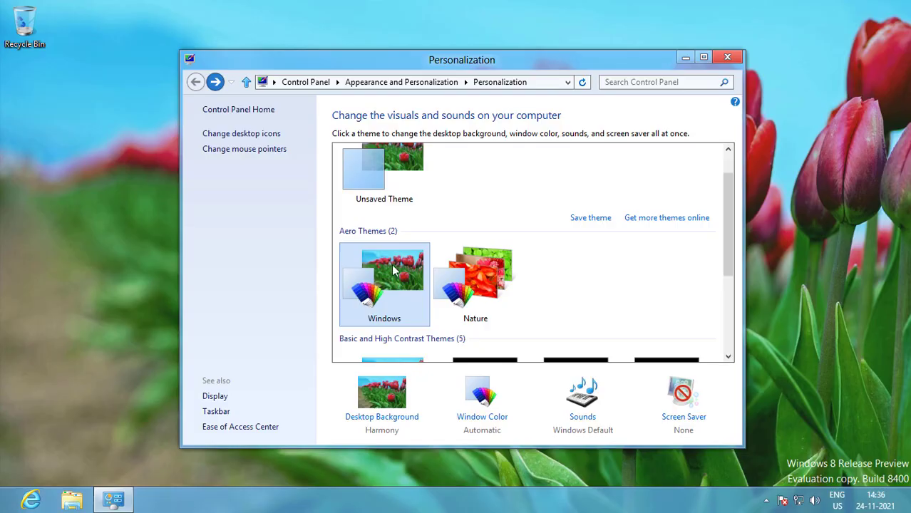
Step: Open the window color settings, open a second Personalization window and arrange the two windows so both are accessible
click(490, 414)
right_click(771, 387)
click(793, 373)
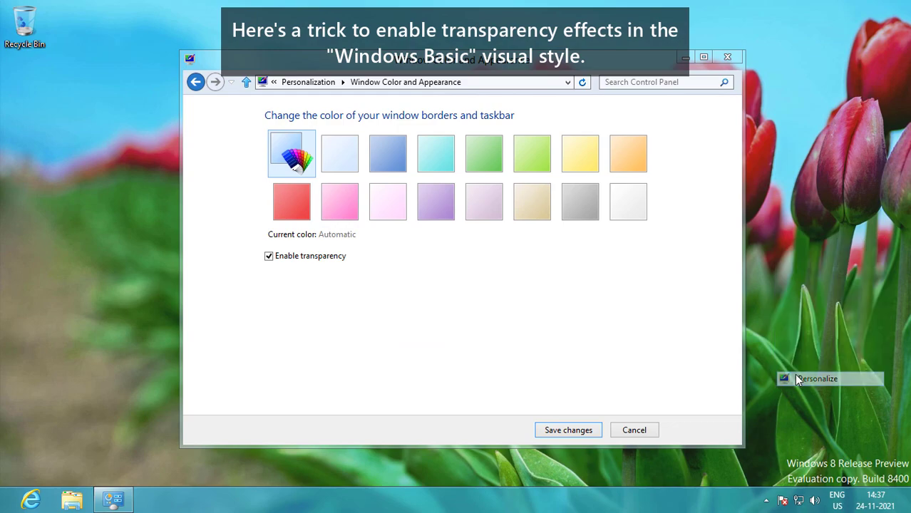
drag(421, 64, 264, 26)
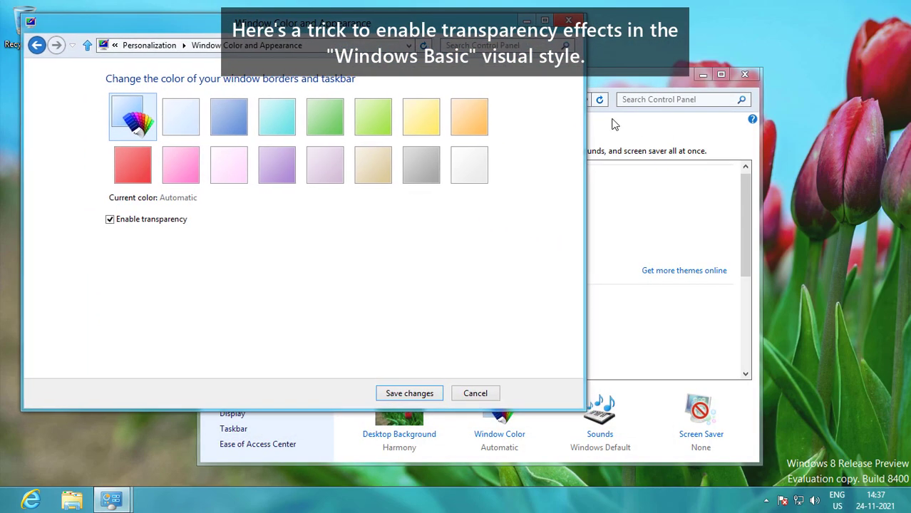
drag(620, 85, 718, 79)
Step: Apply the Windows Basic theme in the second window, and reselect the Automatic and Sky colors in the first to restore transparency
scroll(642, 254, down, 3)
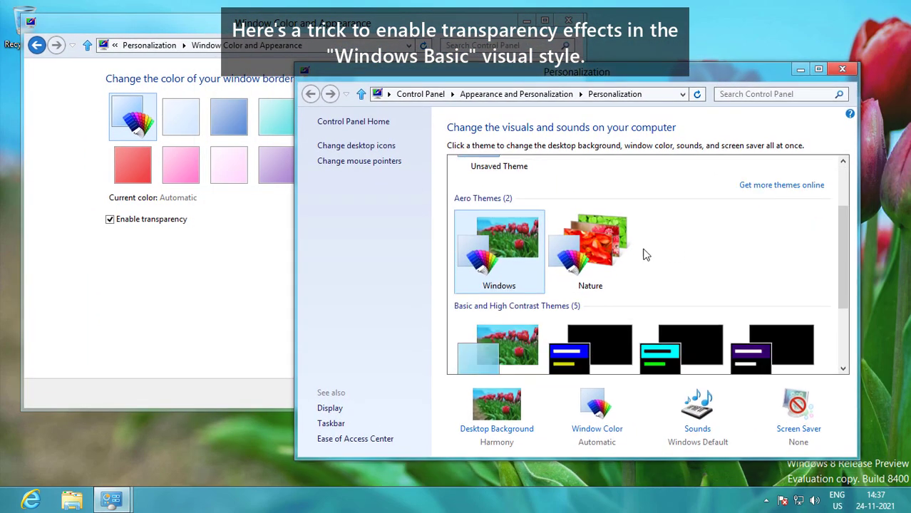
click(499, 341)
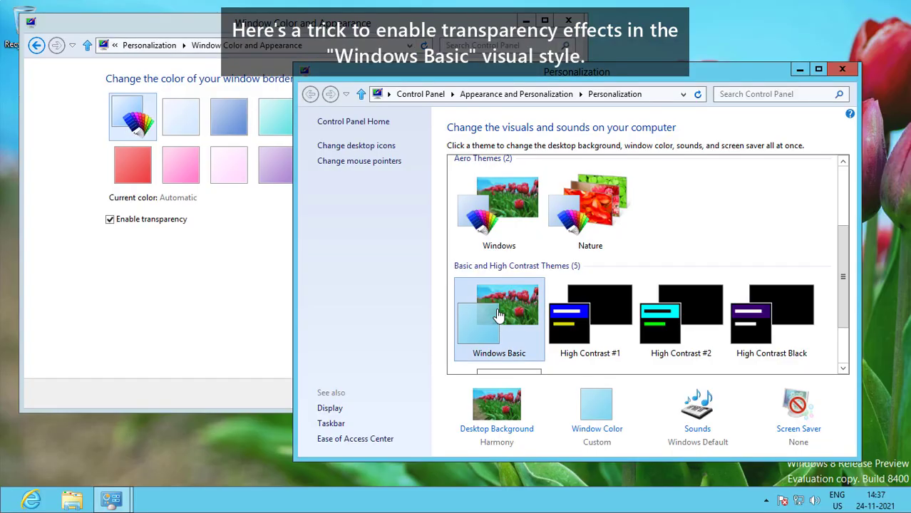
click(217, 244)
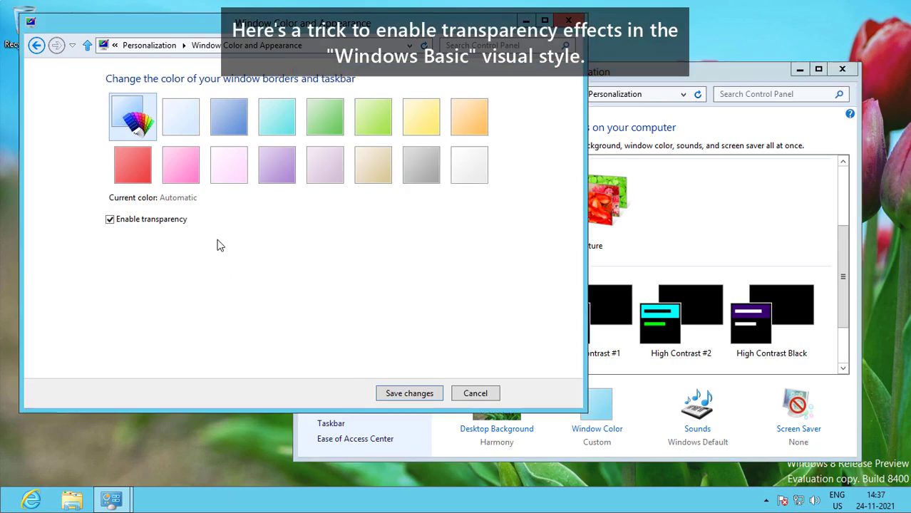
click(164, 118)
click(133, 117)
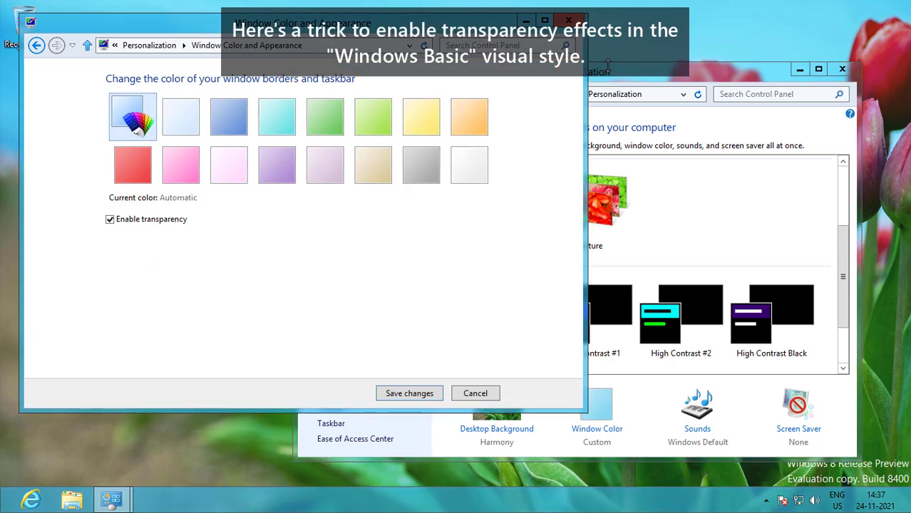
click(180, 118)
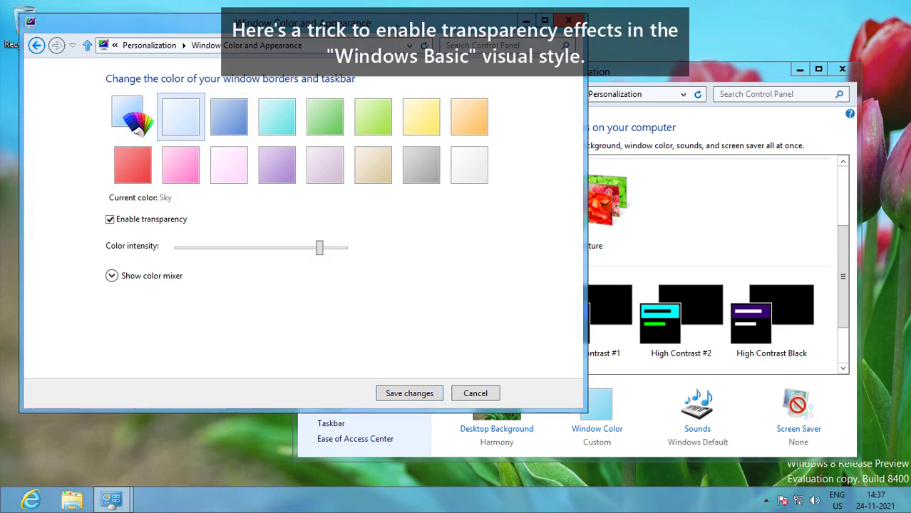
Step: Examine the transparency effect by moving both windows and opening the taskbar clock's calendar
mouse_move(396, 24)
mouse_down()
mouse_move(656, 92)
mouse_move(493, 69)
mouse_move(394, 29)
mouse_up()
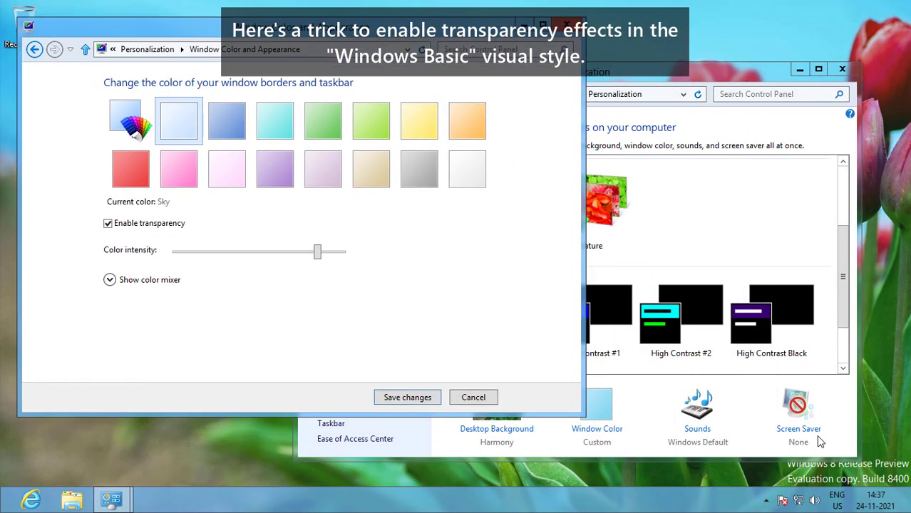
click(861, 501)
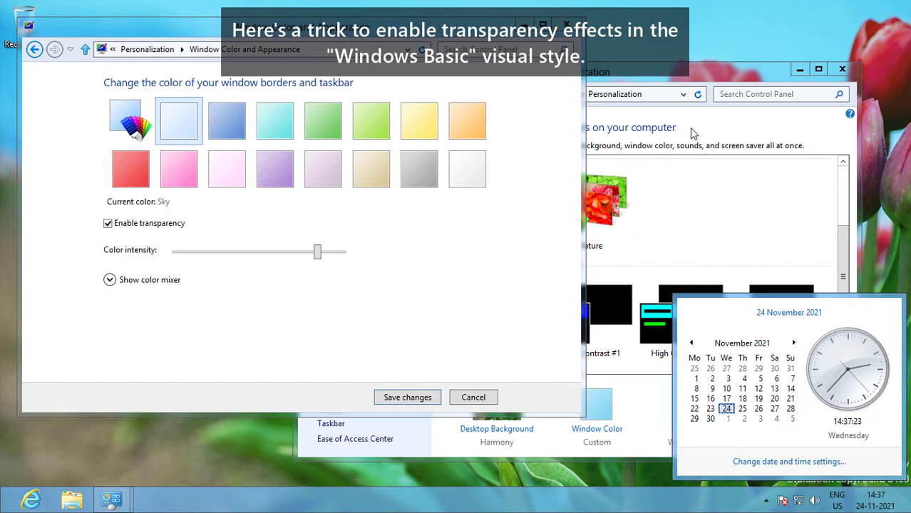
drag(658, 76, 685, 77)
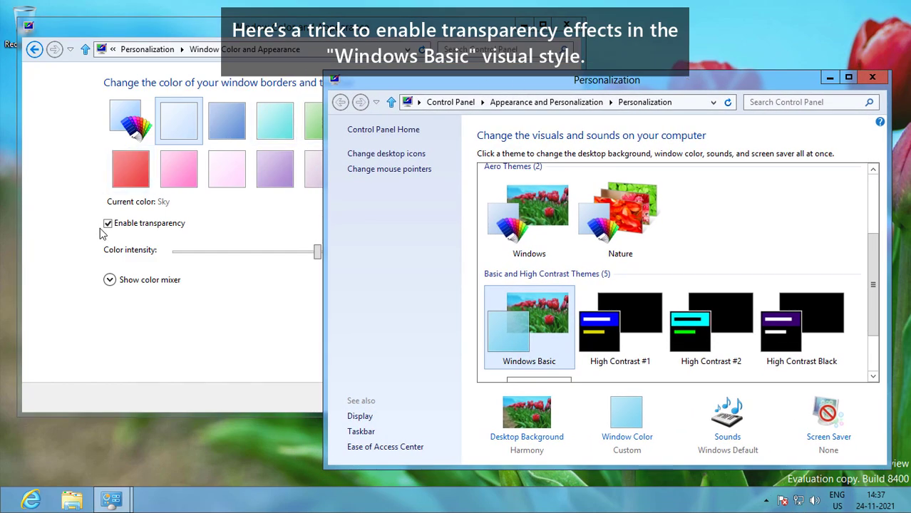
Step: Show the color mixer, try the Twilight color, and save Automatic as the window color with transparency enabled
click(217, 327)
click(110, 279)
click(216, 121)
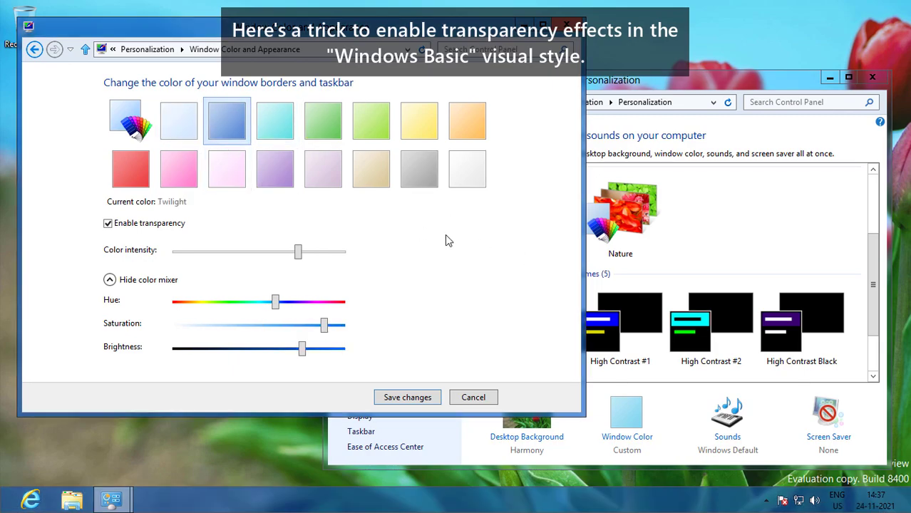
click(130, 123)
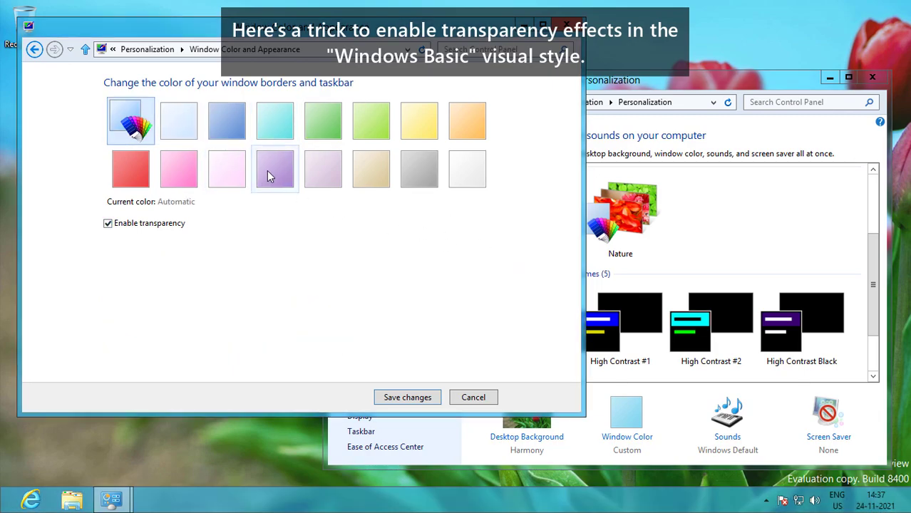
click(392, 399)
Step: Close the extra Personalization window, apply the Nature theme in the remaining one and close it as well
click(660, 87)
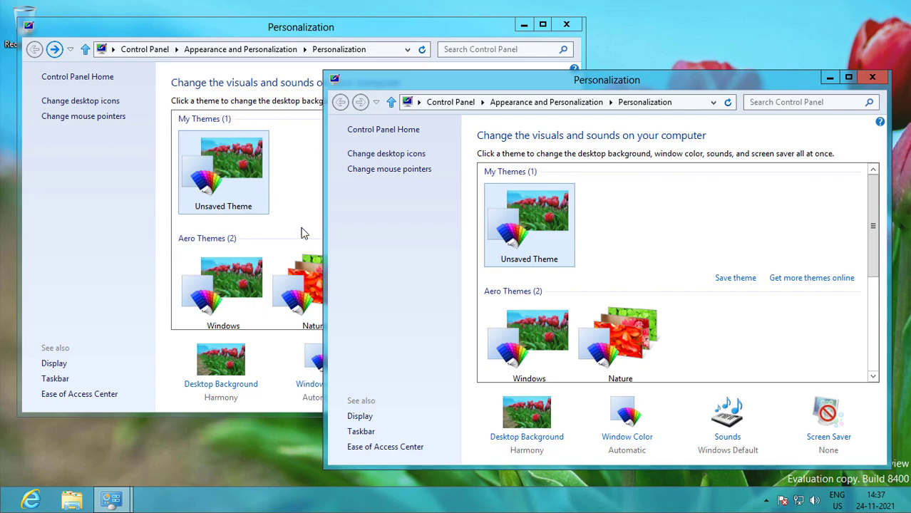
click(567, 25)
drag(530, 78, 383, 45)
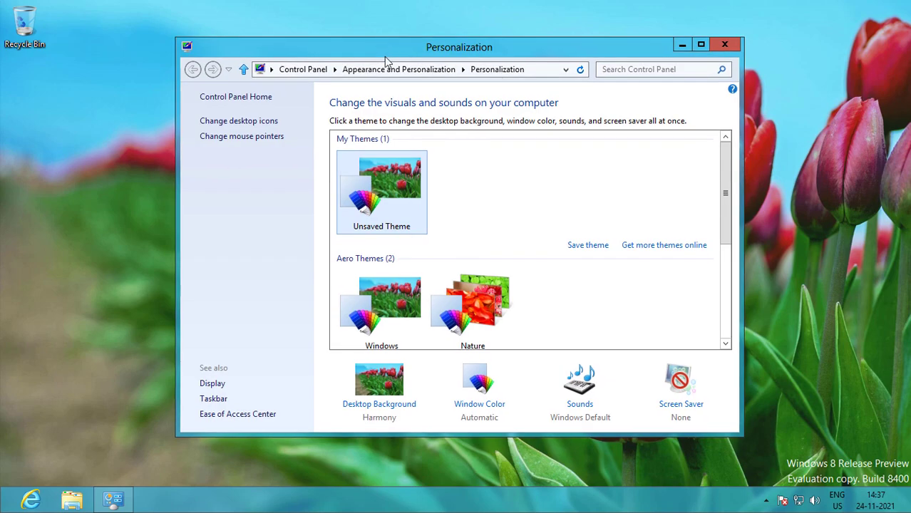
click(481, 299)
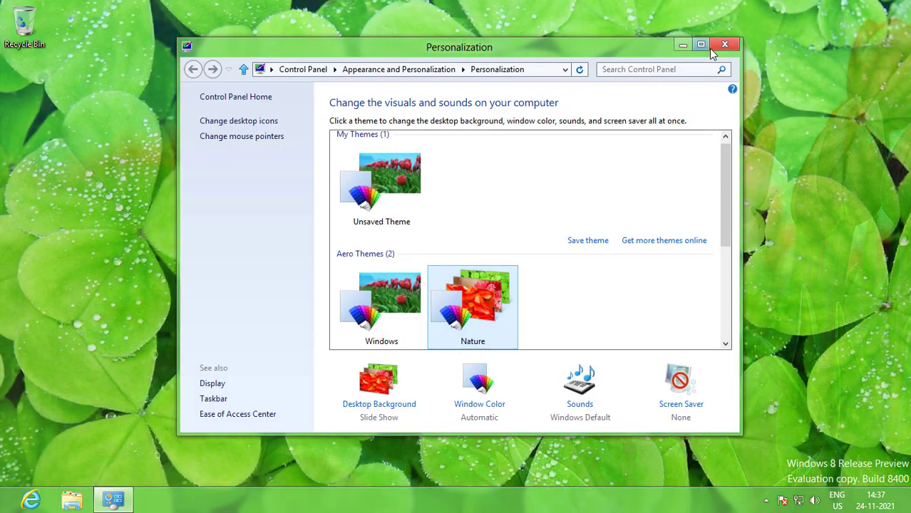
click(724, 9)
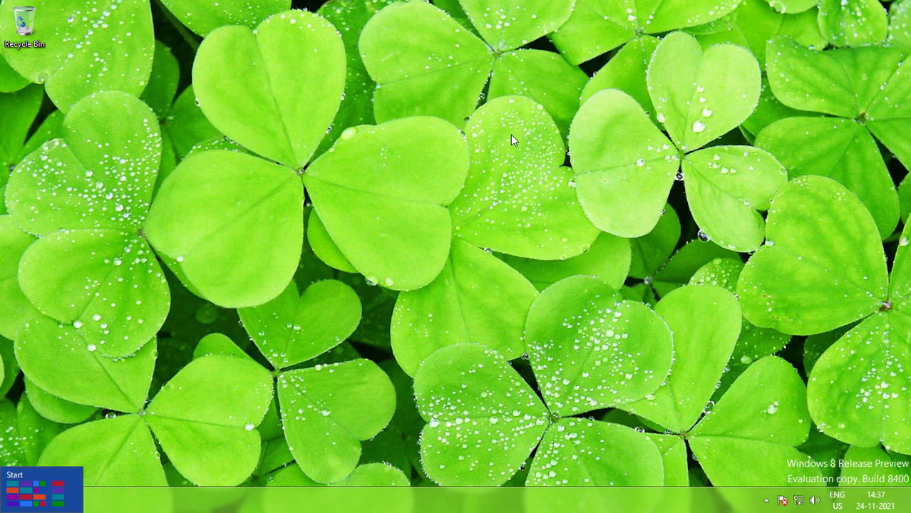
Step: Open Search and view its Apps, Settings, Files and Finance scopes
mouse_move(910, 1)
click(885, 123)
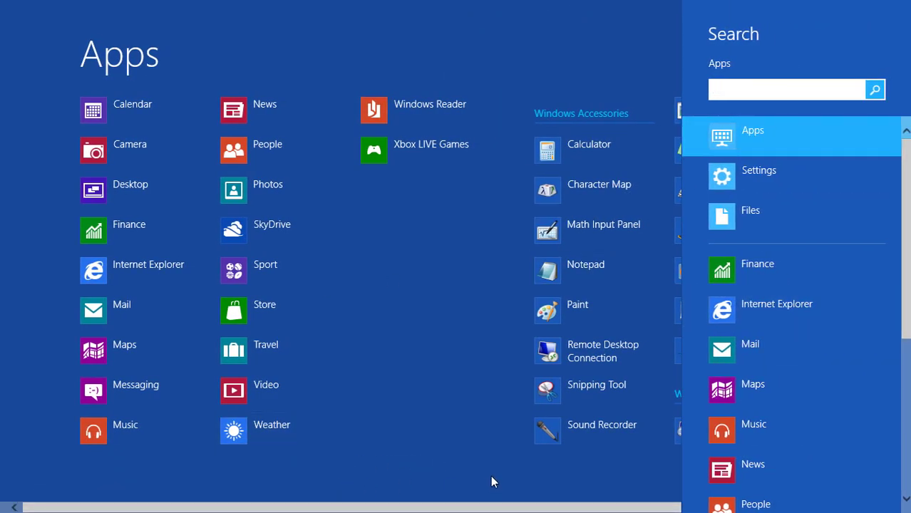
click(756, 183)
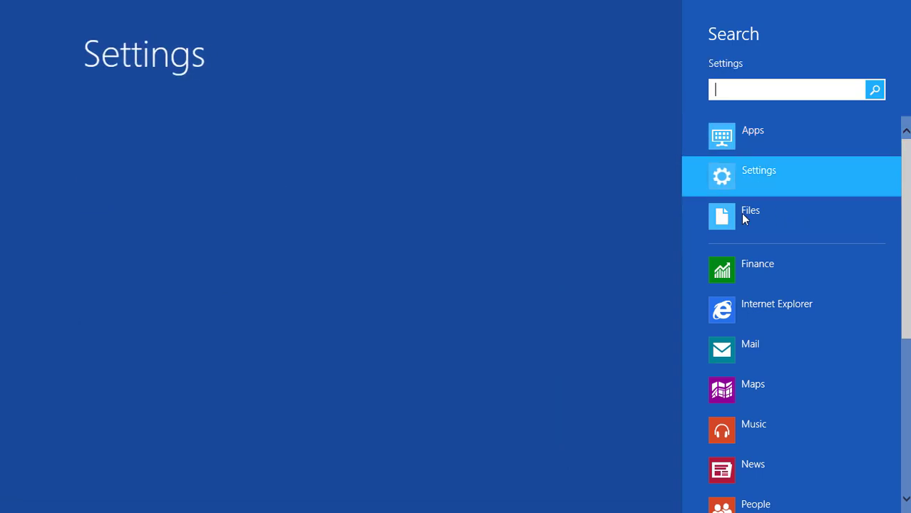
click(749, 216)
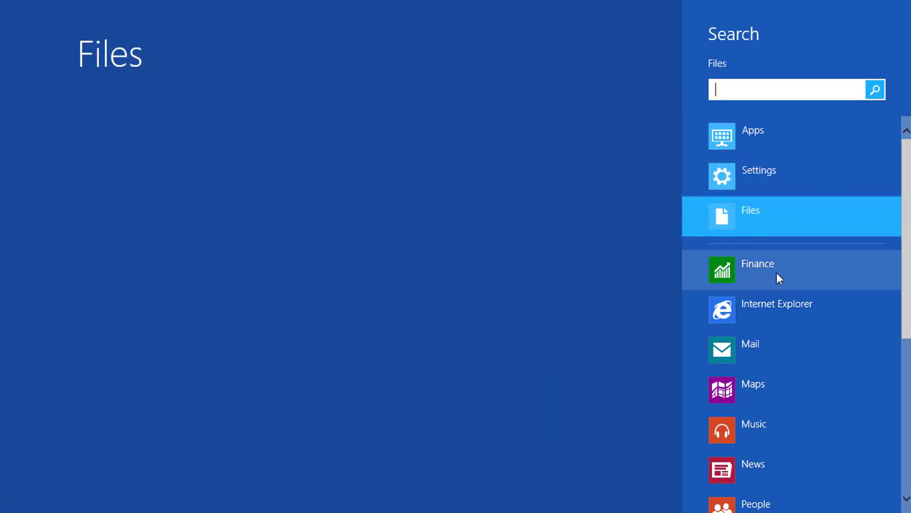
click(787, 264)
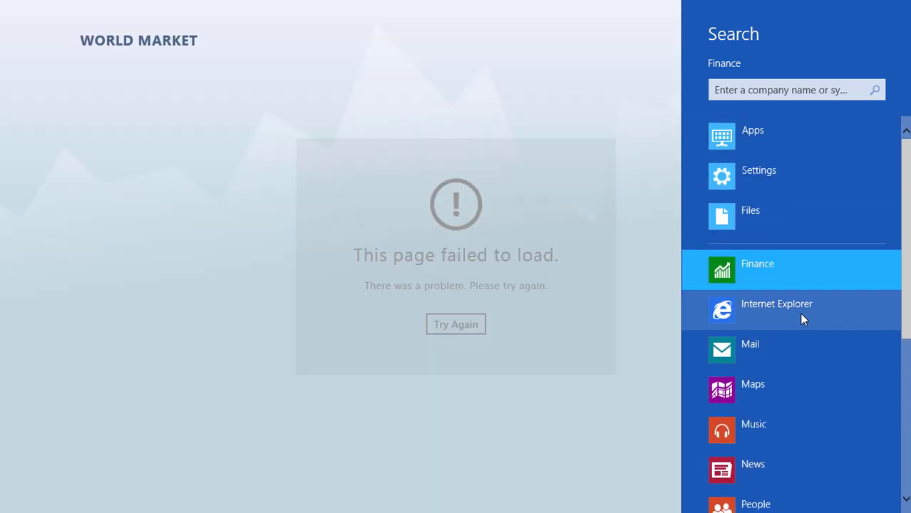
Step: Search in Internet Explorer for "windows 8 release preview" from the Search pane
click(799, 313)
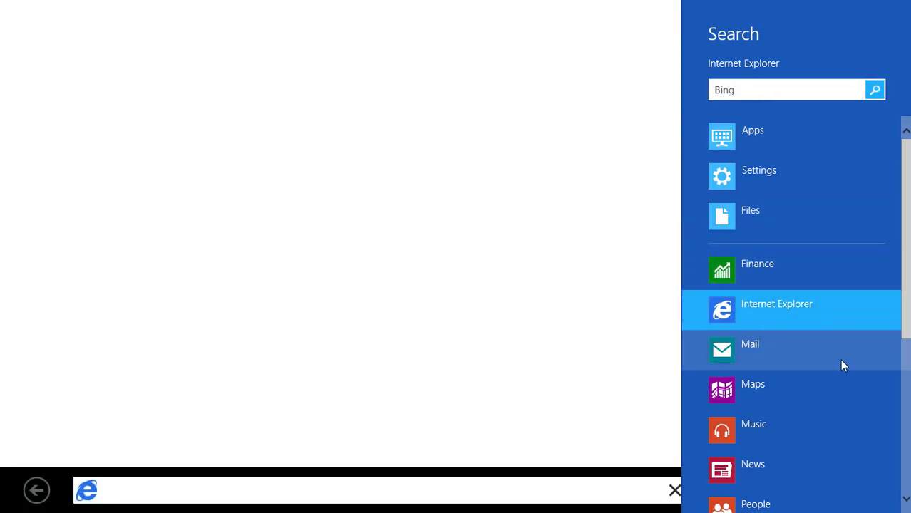
click(803, 89)
text(windwo)
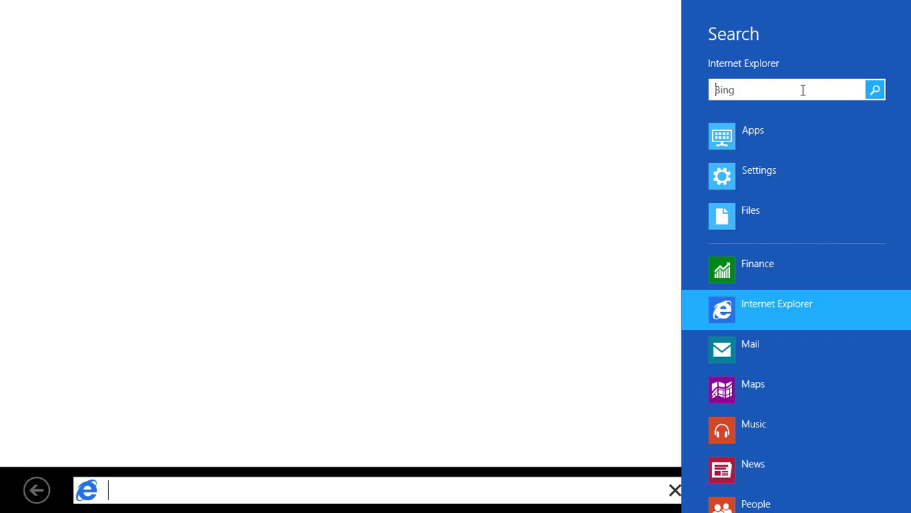
text(s 8 release preview)
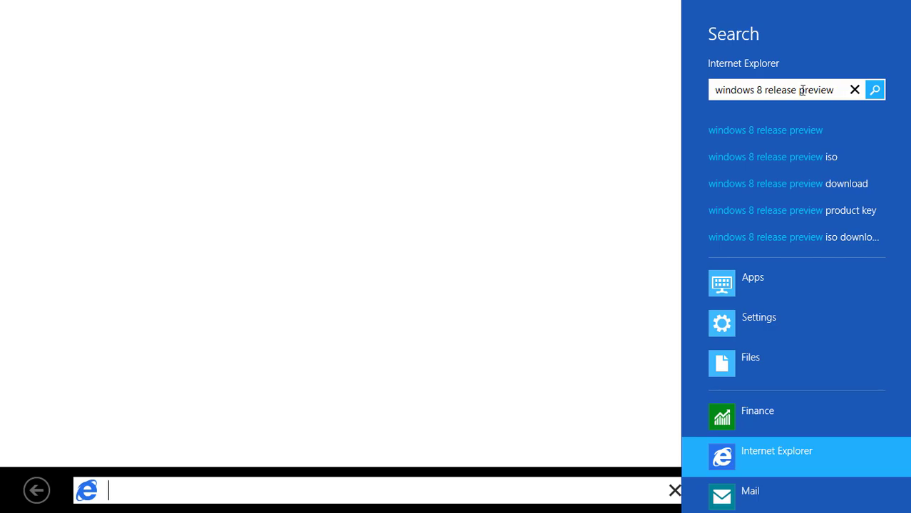
key(Return)
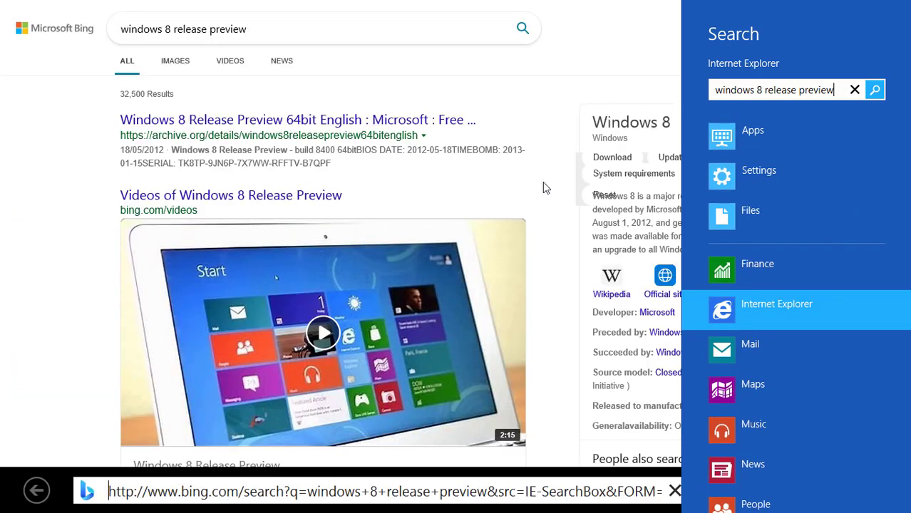
Step: Dismiss the Search pane, look through the Bing results and return to the Start screen
click(563, 180)
scroll(563, 180, down, 3)
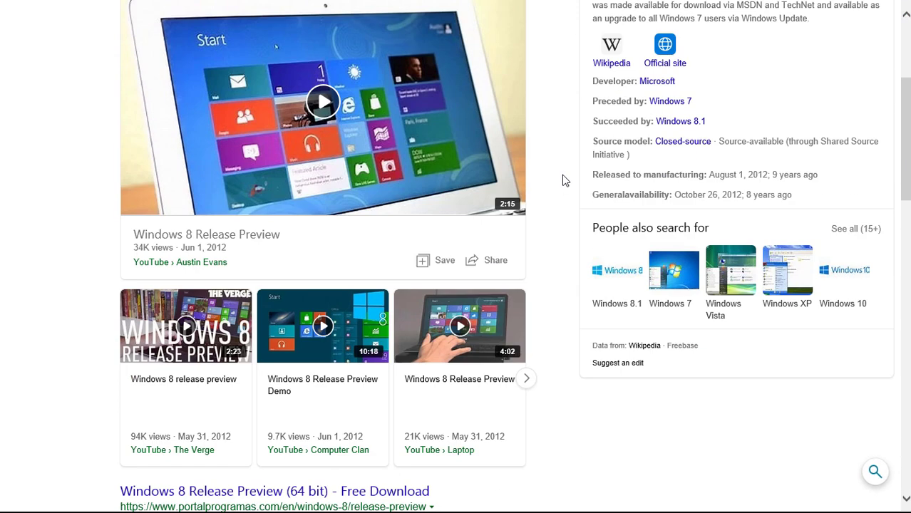
scroll(563, 181, down, 7)
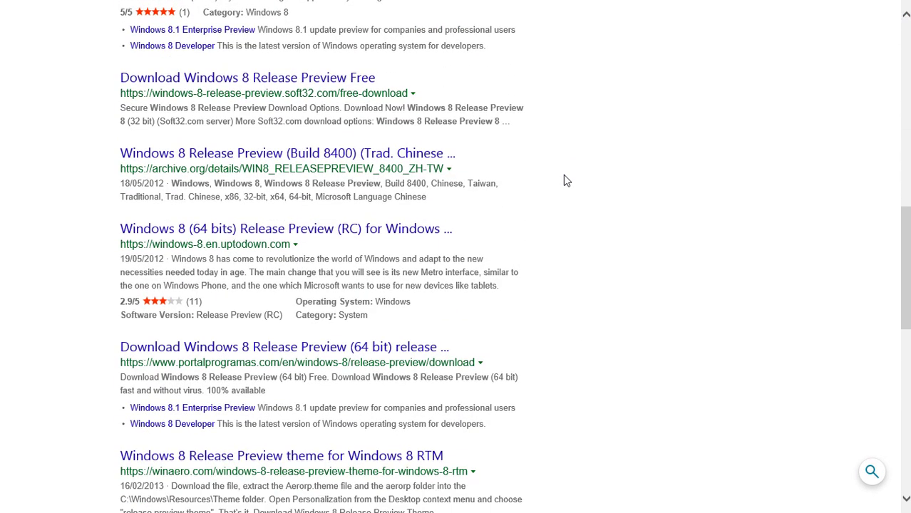
scroll(564, 181, down, 5)
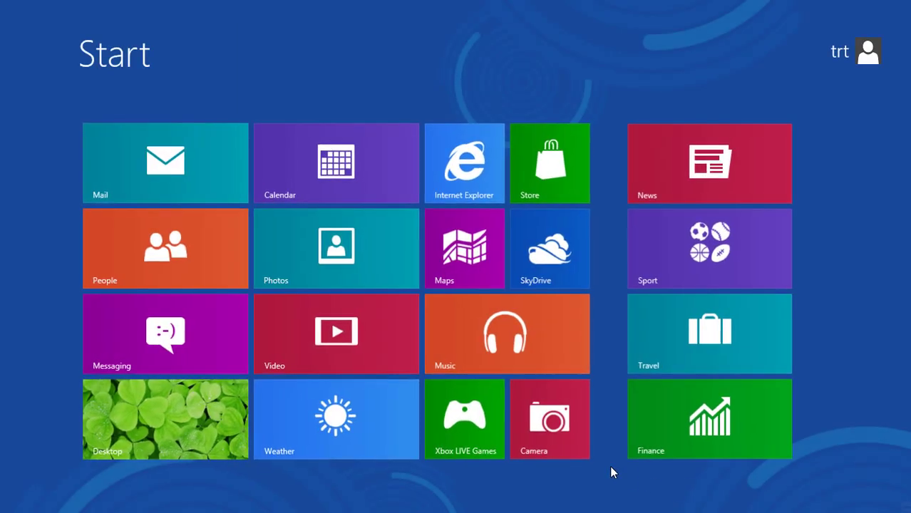
Step: Open Search, look through its list of searchable apps and browse the full Apps list
mouse_move(868, 100)
click(879, 122)
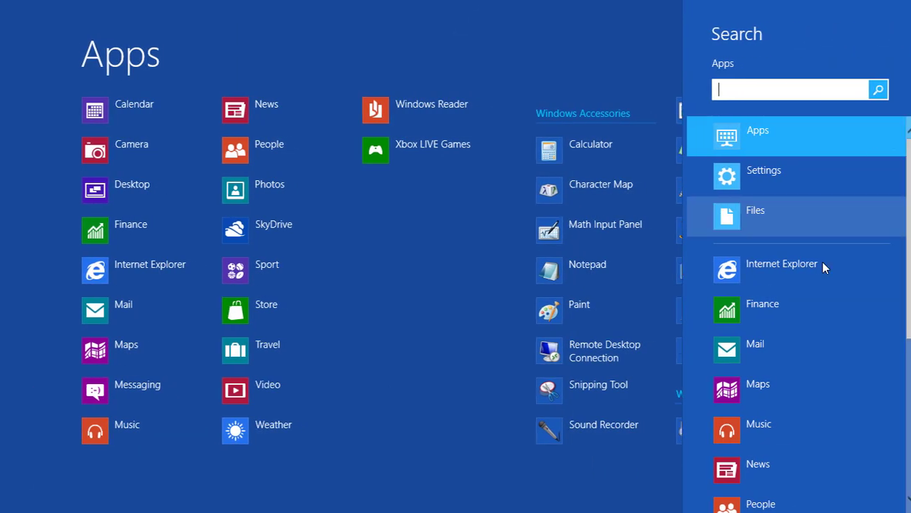
scroll(789, 310, down, 2)
scroll(813, 392, down, 2)
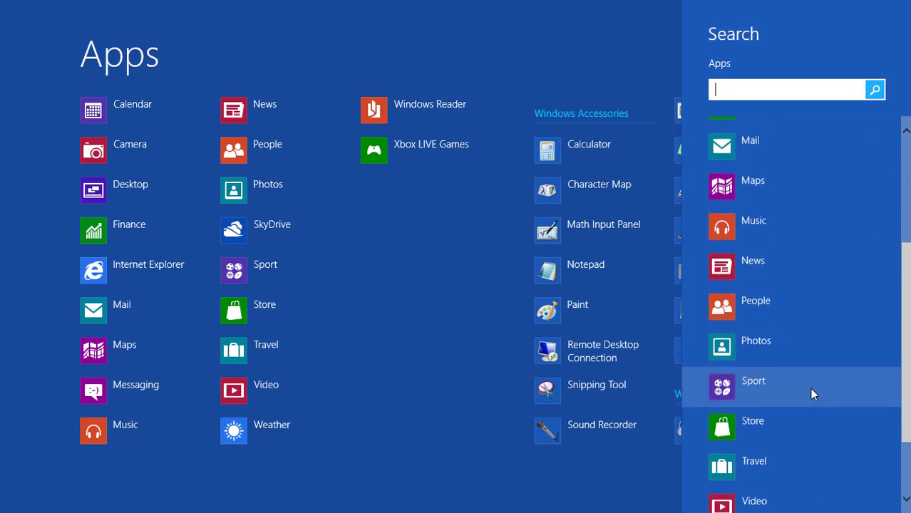
scroll(813, 362, up, 5)
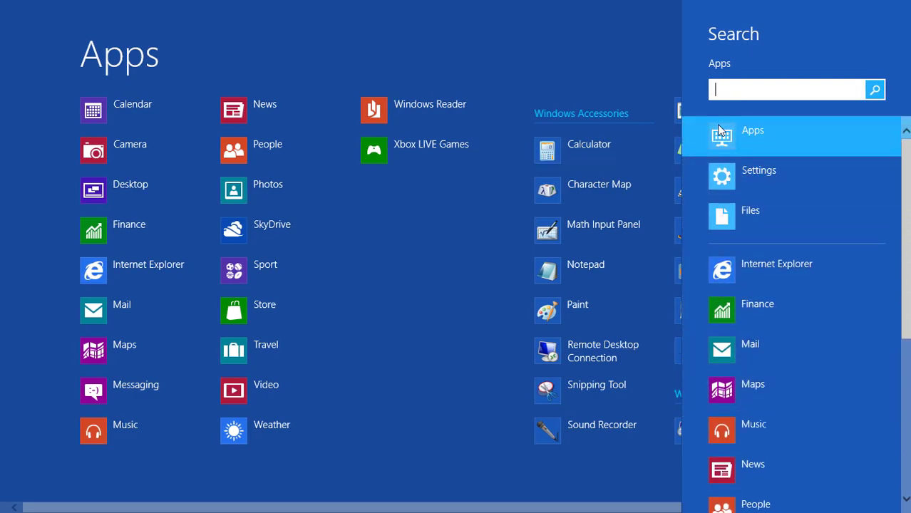
click(477, 476)
scroll(699, 246, down, 3)
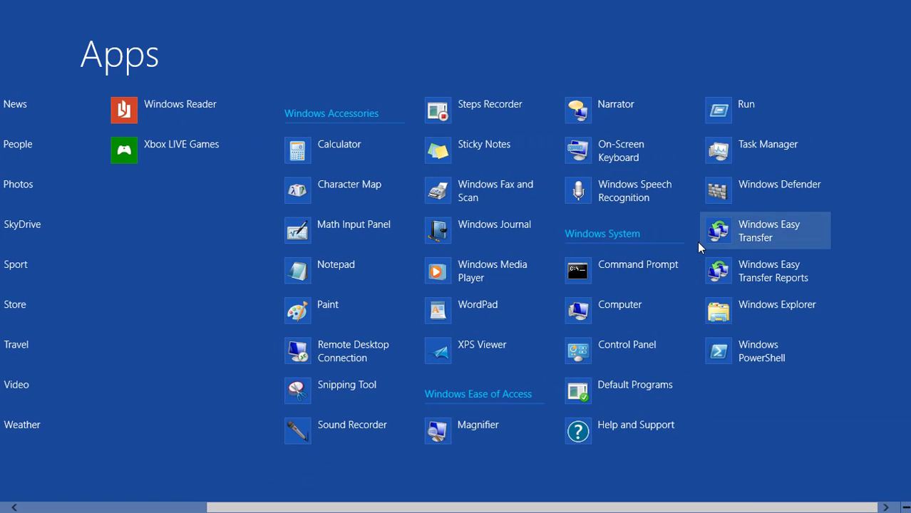
scroll(380, 197, up, 3)
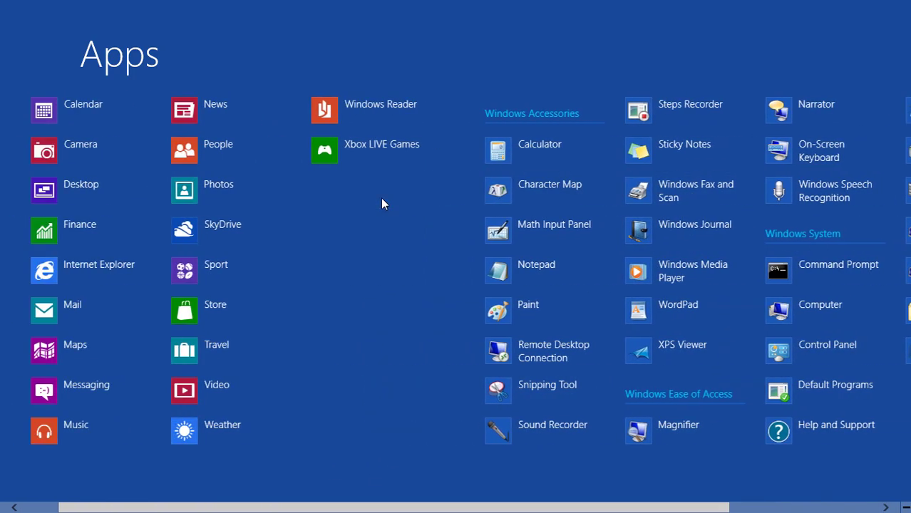
Step: Open and close Windows Reader, and browse the All apps list from the Start screen
click(404, 114)
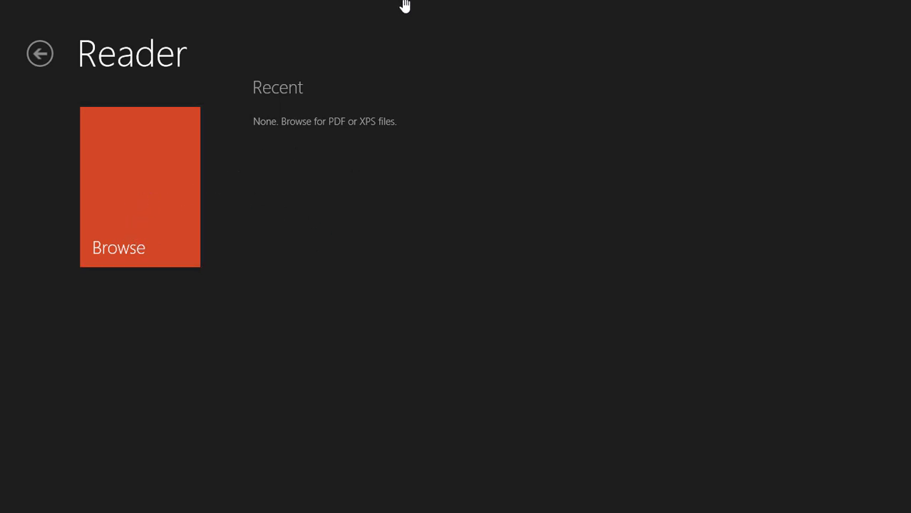
drag(405, 5, 509, 440)
right_click(484, 491)
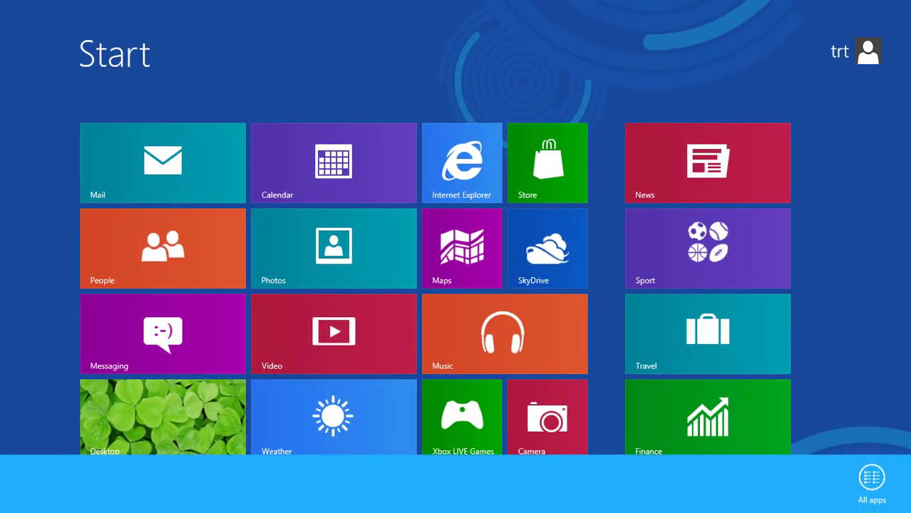
click(871, 479)
scroll(499, 392, down, 3)
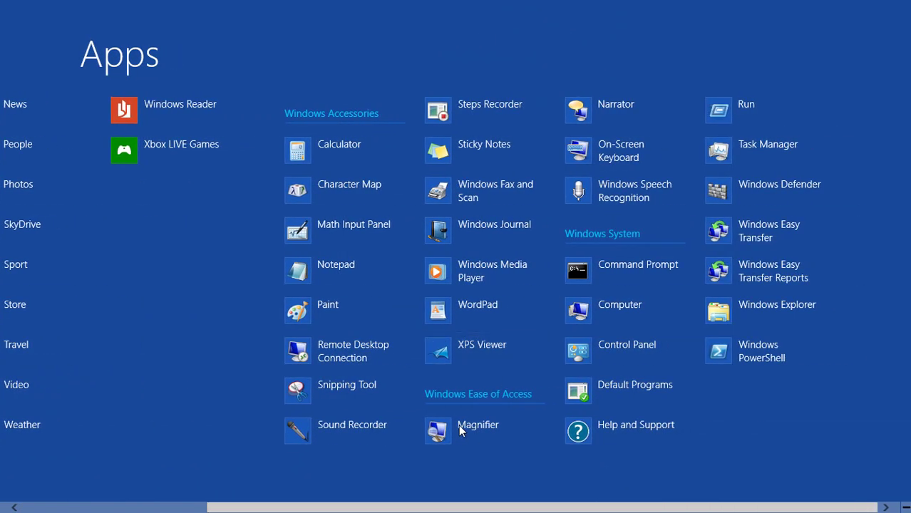
scroll(179, 385, up, 3)
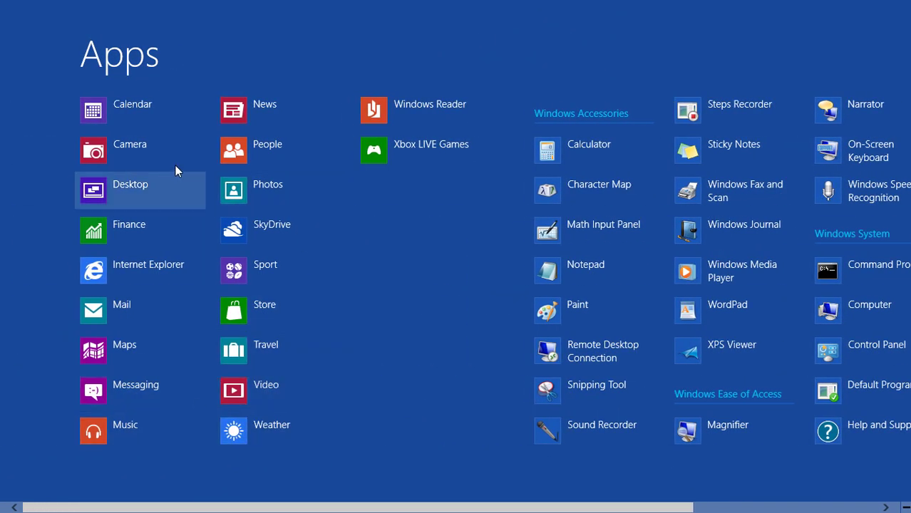
Step: Go to the desktop and open the desktop gadget gallery
click(175, 171)
right_click(227, 99)
click(275, 239)
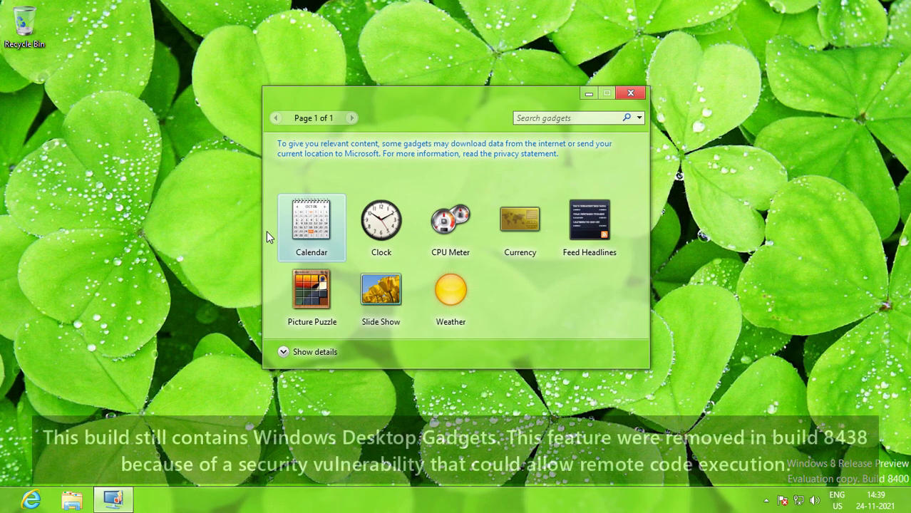
Step: Add the Clock, Calendar, CPU Meter and Slide Show gadgets to the desktop, moving the Calendar off its initial spot
double_click(376, 235)
double_click(307, 237)
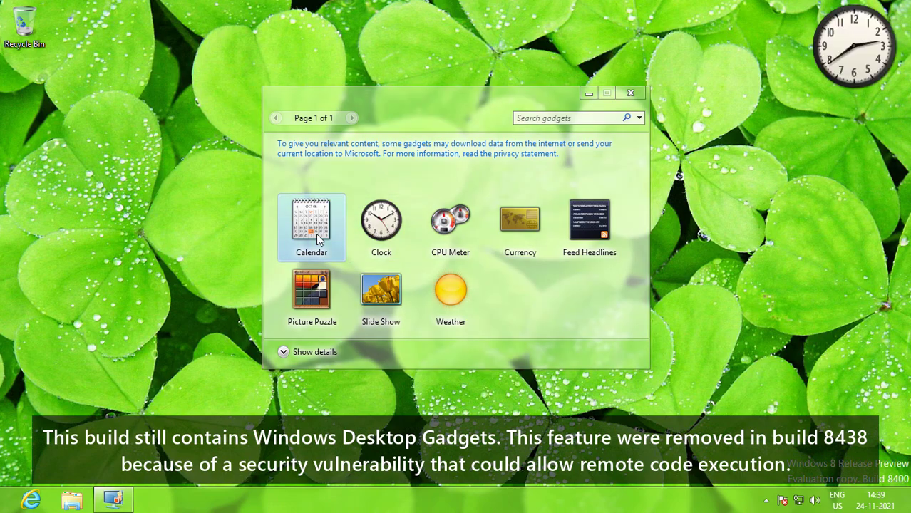
double_click(461, 224)
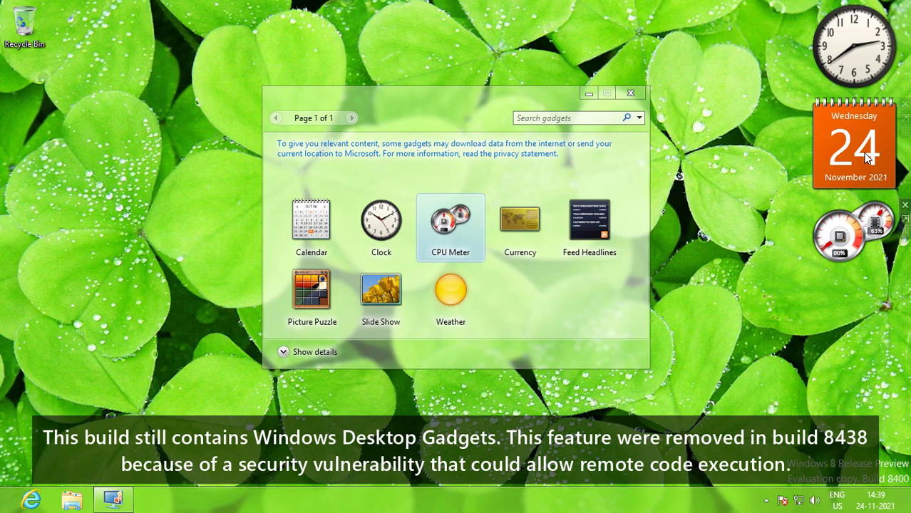
drag(819, 117, 776, 178)
double_click(380, 291)
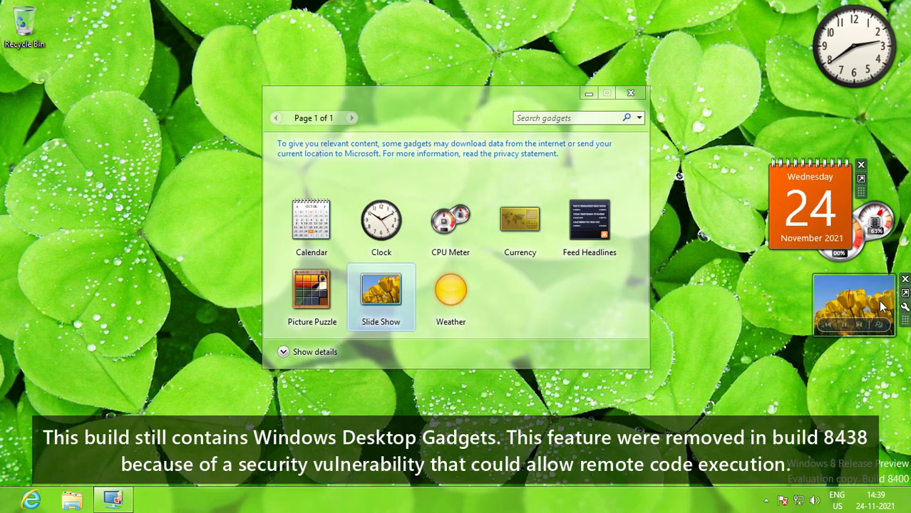
Step: Move the Slide Show and Calendar gadgets over the gadget gallery and remove both from the desktop
drag(859, 322, 695, 410)
drag(778, 181, 689, 97)
drag(769, 107, 450, 175)
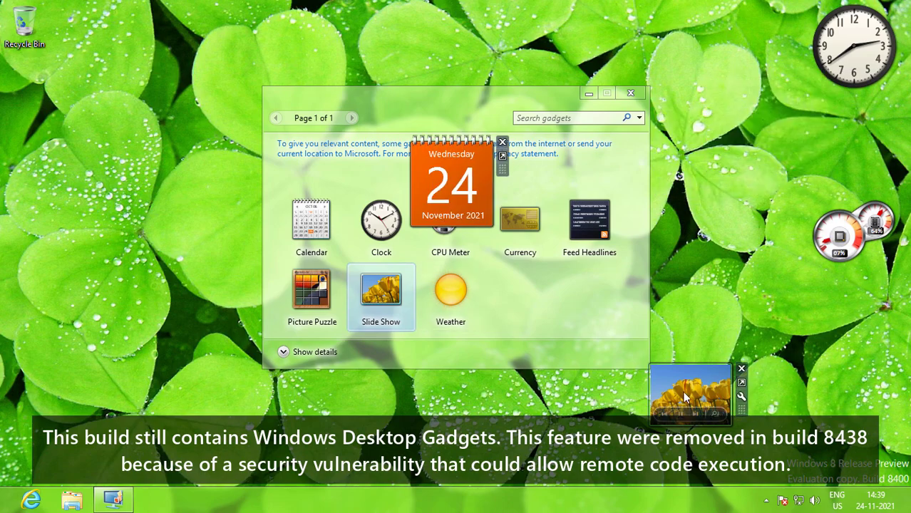
drag(689, 384, 558, 132)
click(500, 142)
click(608, 116)
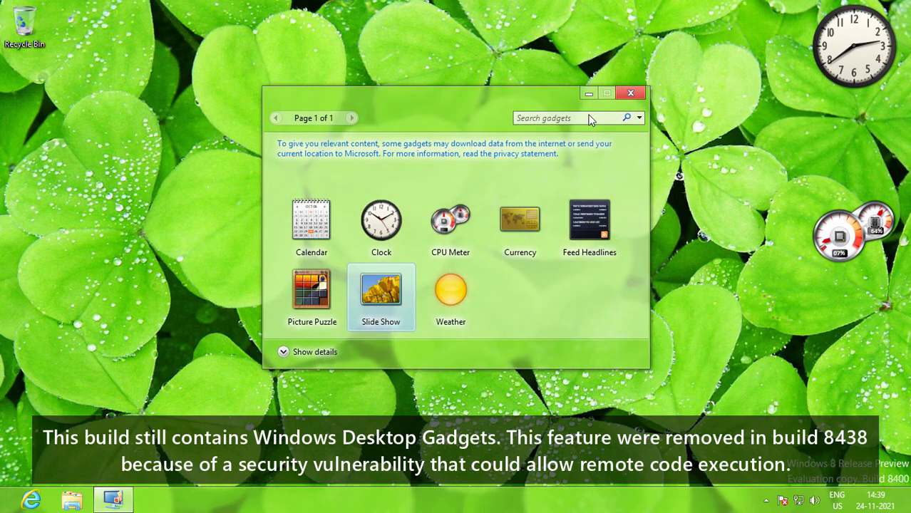
Step: Add the Calendar gadget back with the gallery details shown, close the gallery and remove the CPU Meter gadget
click(307, 352)
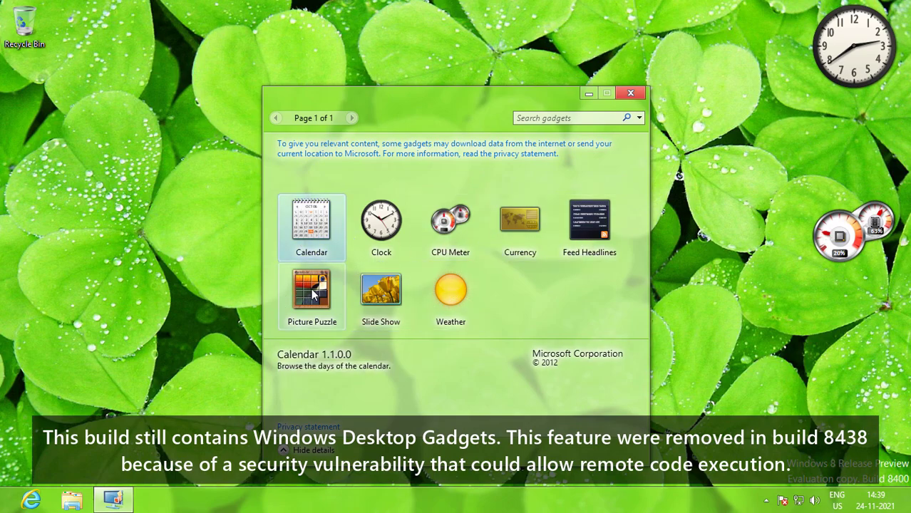
double_click(335, 237)
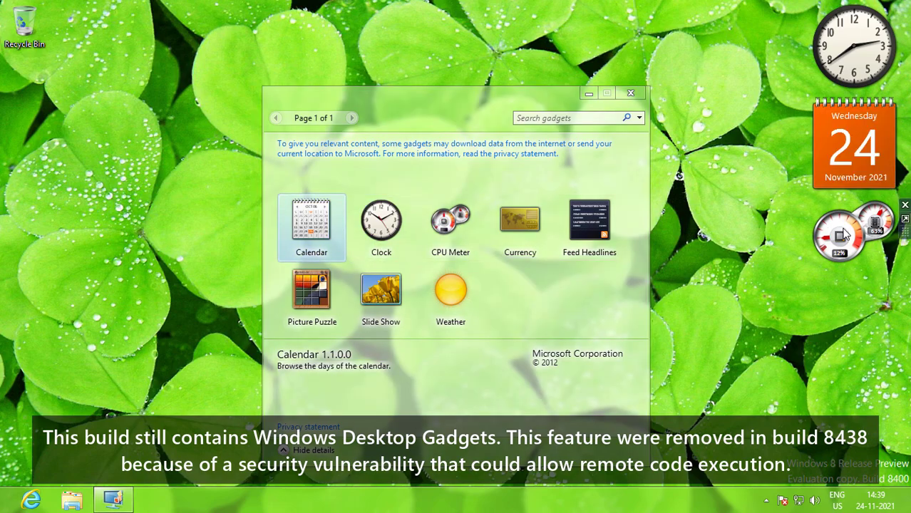
click(630, 94)
click(904, 205)
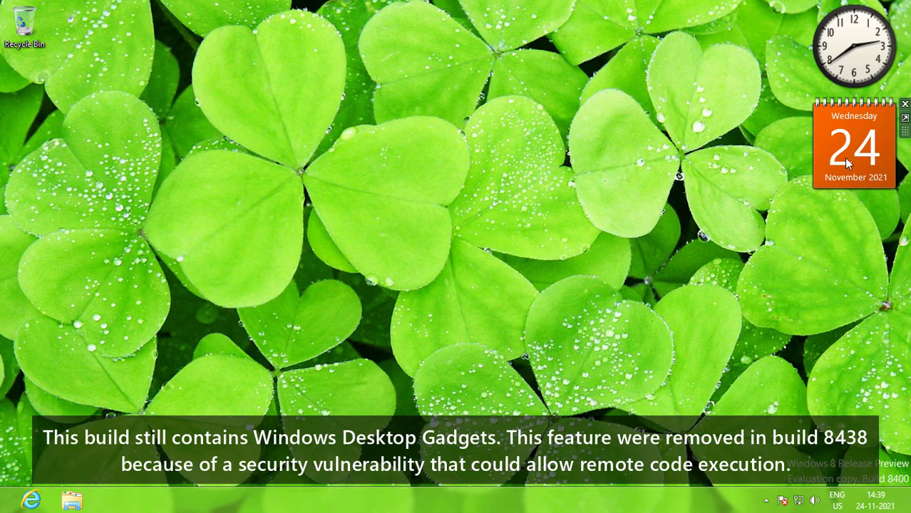
Step: Move the Calendar and Clock gadgets around the desktop and return them to their places, Clock above Calendar
drag(859, 142, 484, 45)
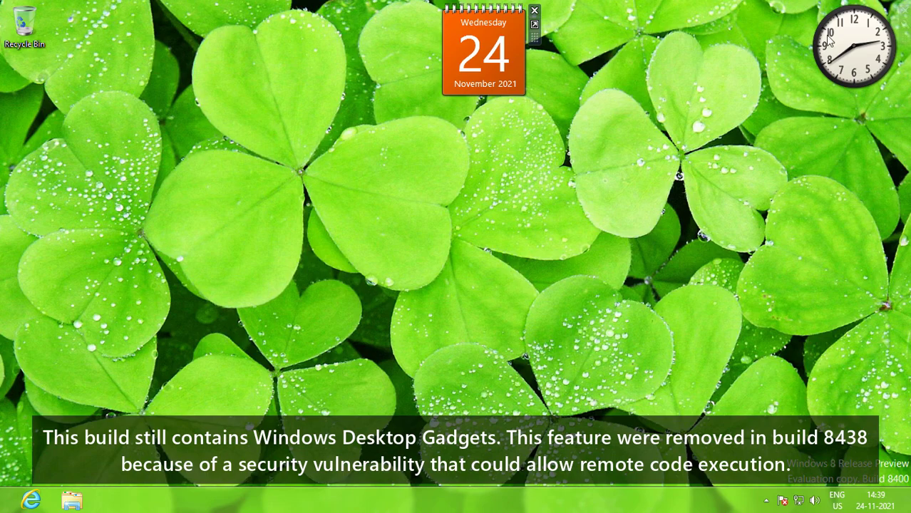
drag(855, 46, 479, 198)
drag(483, 46, 761, 242)
drag(484, 198, 859, 46)
drag(744, 266, 843, 159)
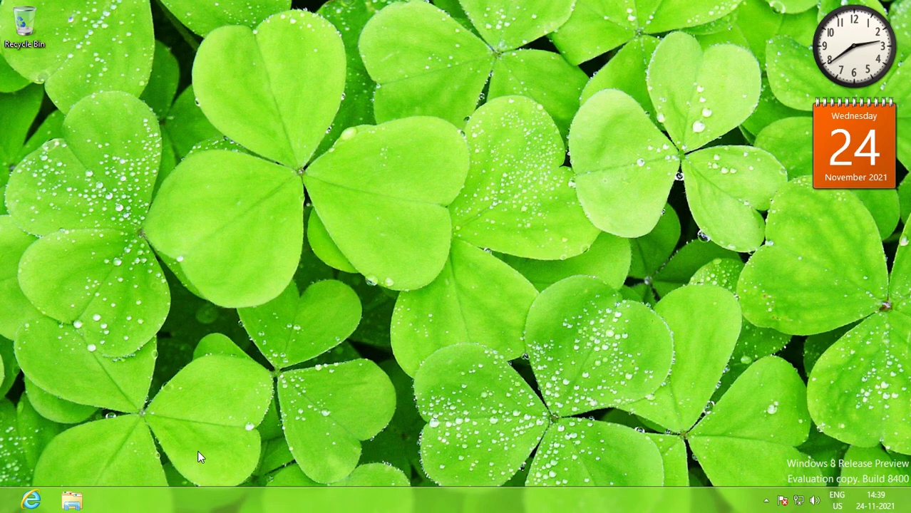
Step: Open the desktop version of Internet Explorer, view its About Internet Explorer information and close the dialog
click(31, 503)
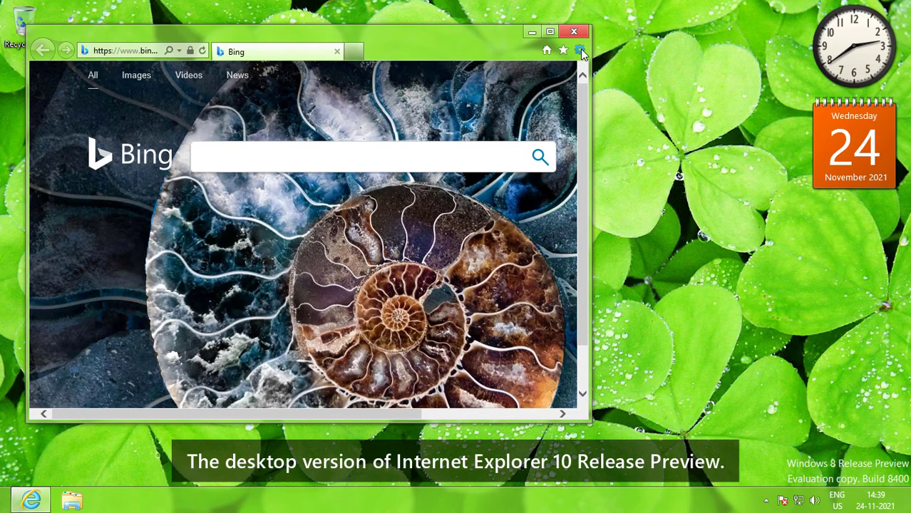
click(580, 49)
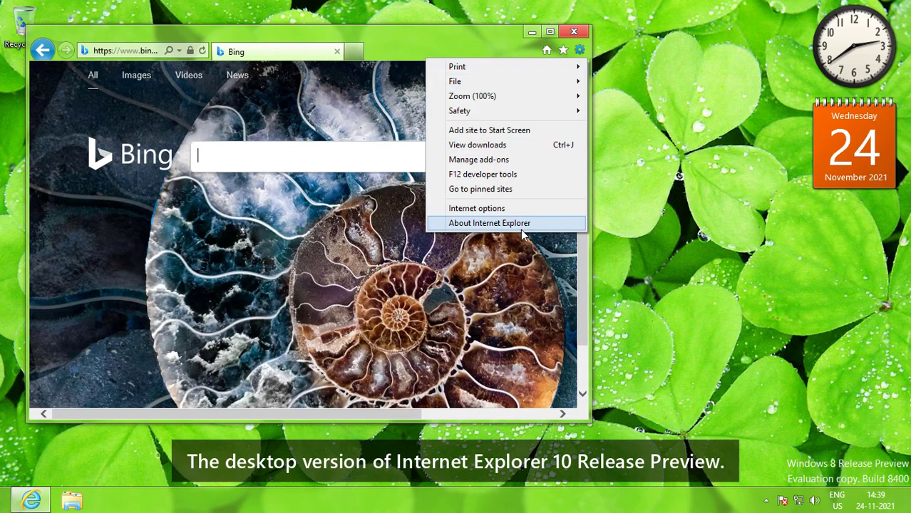
click(516, 224)
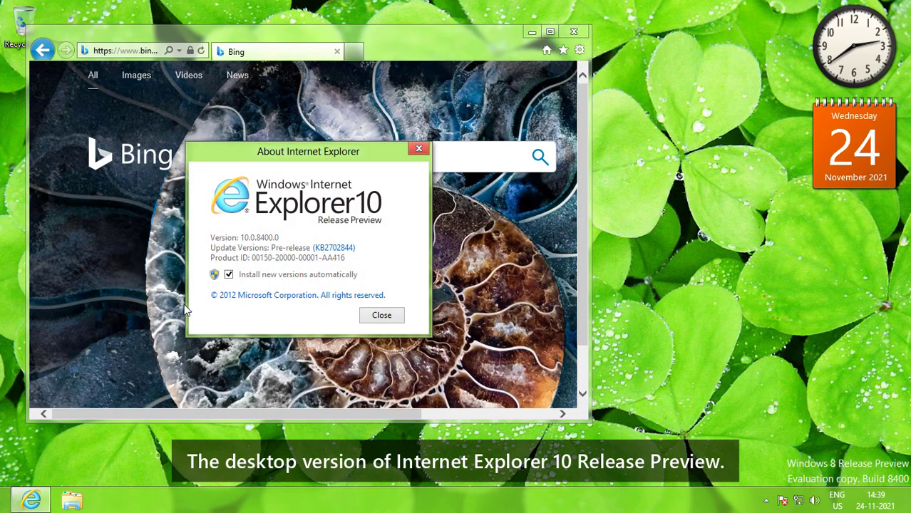
click(381, 315)
Step: Enter "to" in the browser's address bar to view the suggestions and clear the text again
click(107, 48)
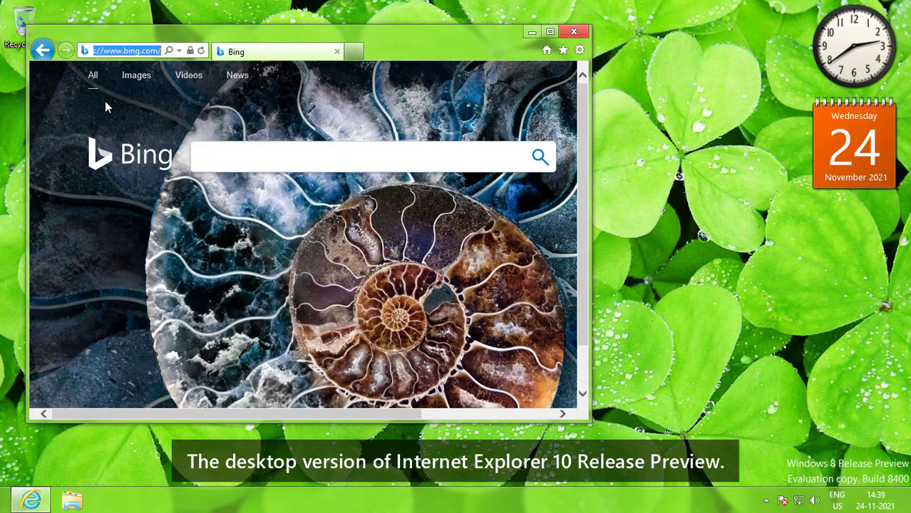
text(to)
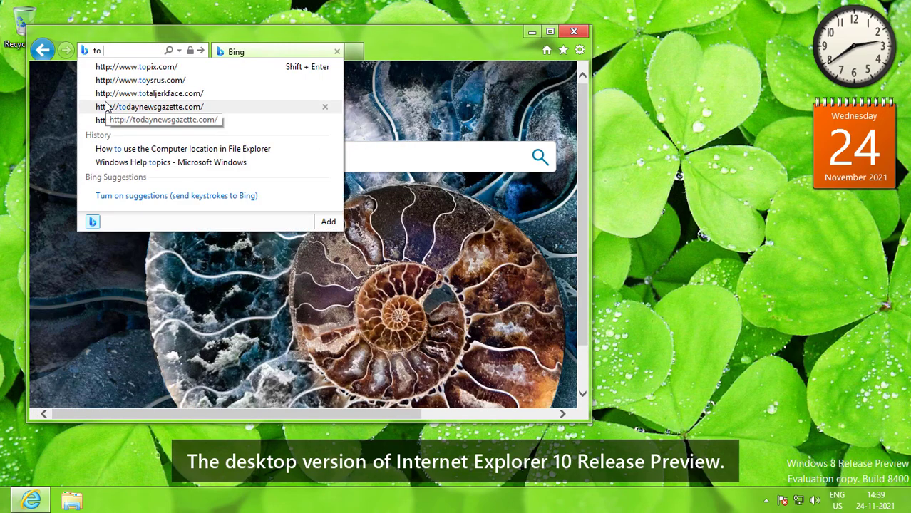
key(BackSpace)
key(BackSpace)
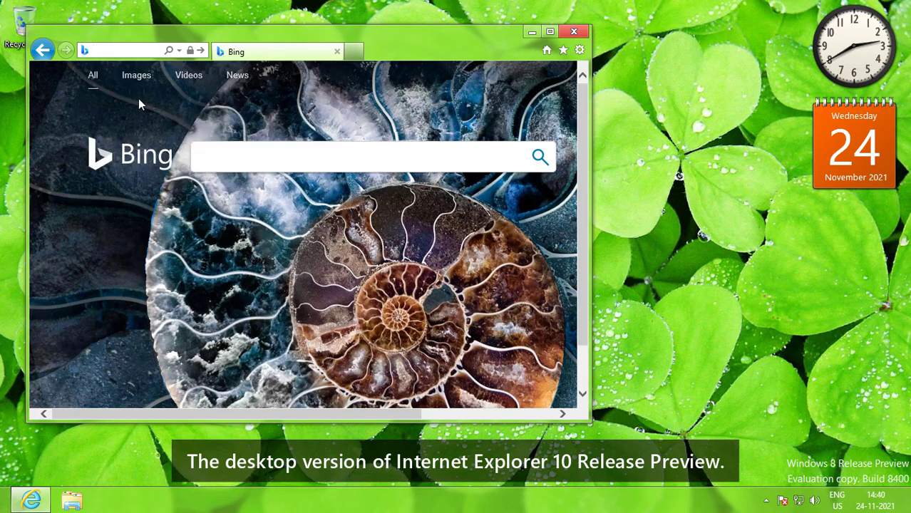
Step: Look through the Security, Privacy, Content and Connections settings in Internet Options, and close the dialog and the browser
click(579, 50)
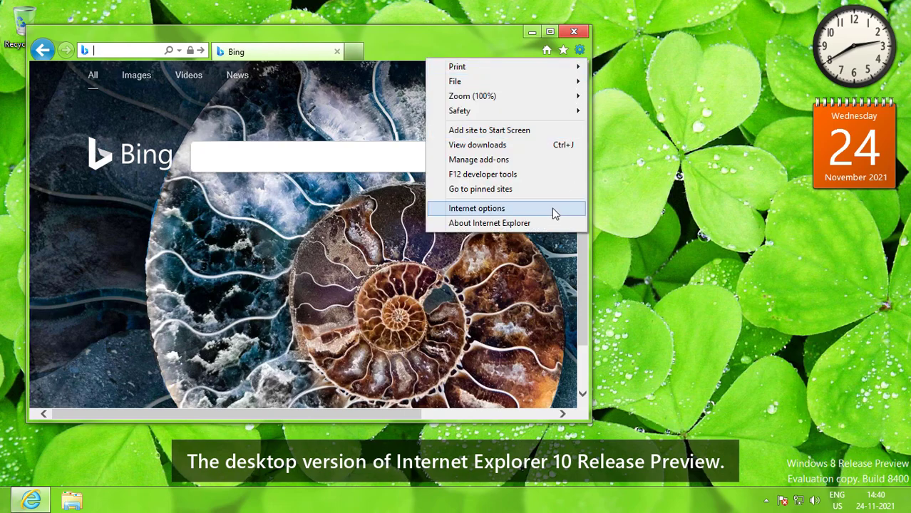
click(552, 208)
click(95, 67)
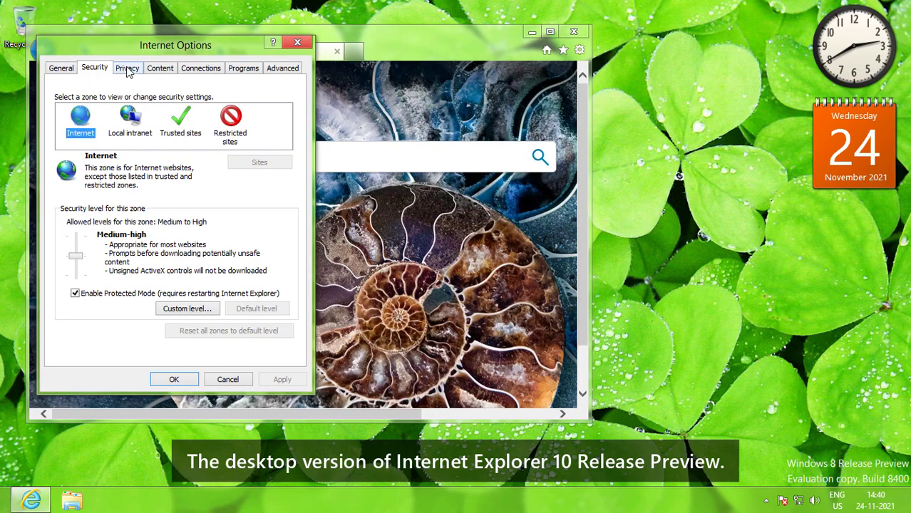
click(127, 67)
click(160, 68)
click(197, 70)
key(Escape)
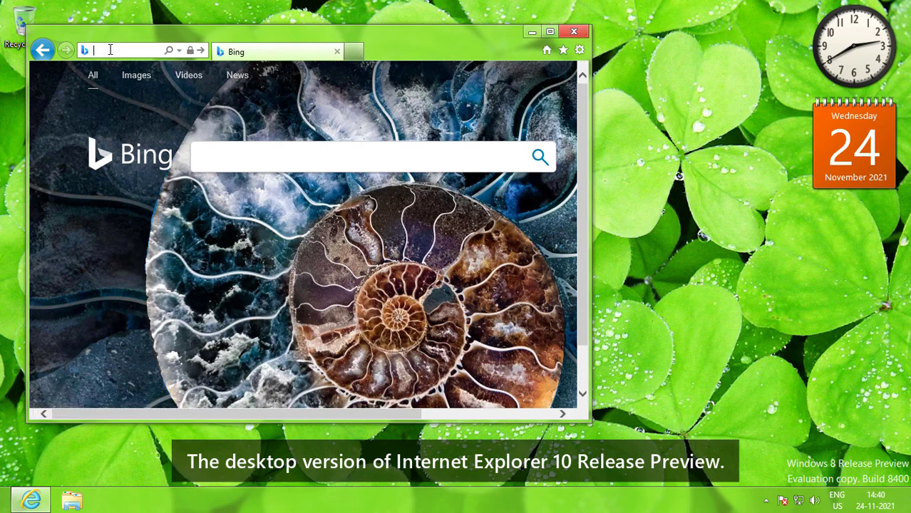
click(581, 32)
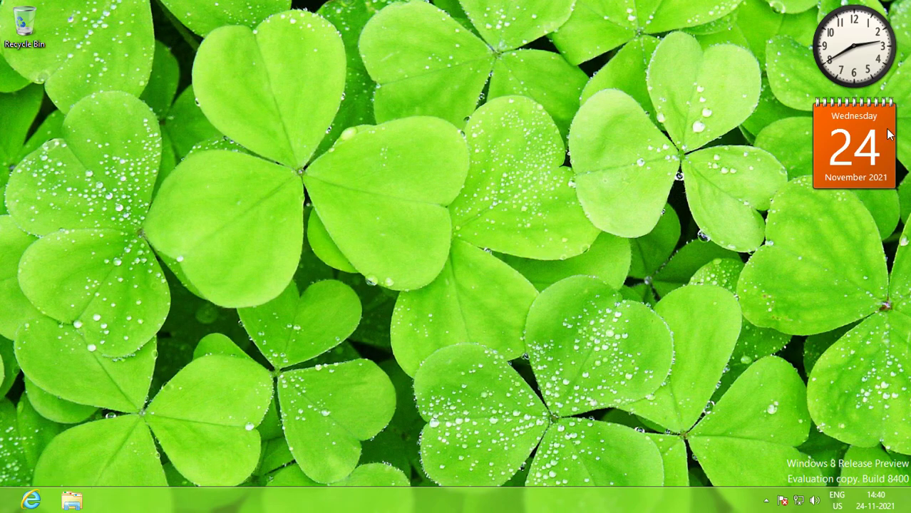
Step: Open Search to browse the Apps list, and view the Quick Links menu and dismiss it
mouse_move(908, 107)
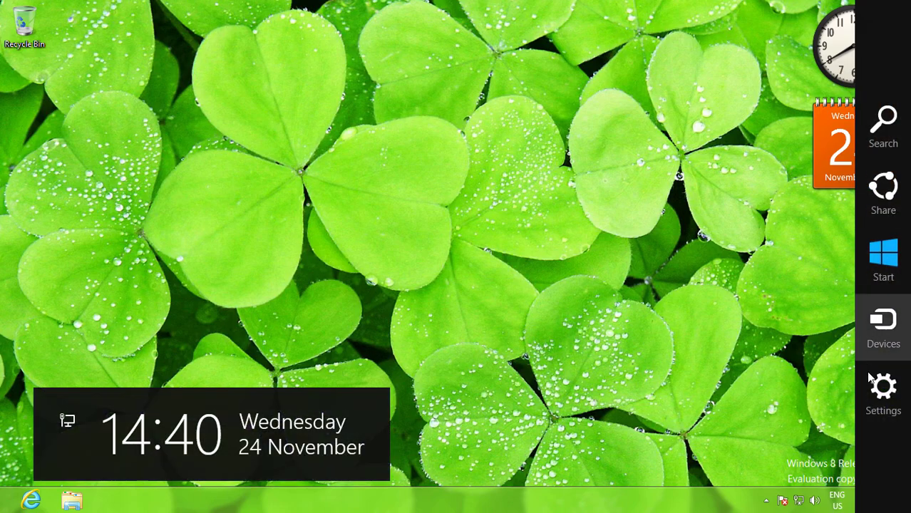
click(884, 128)
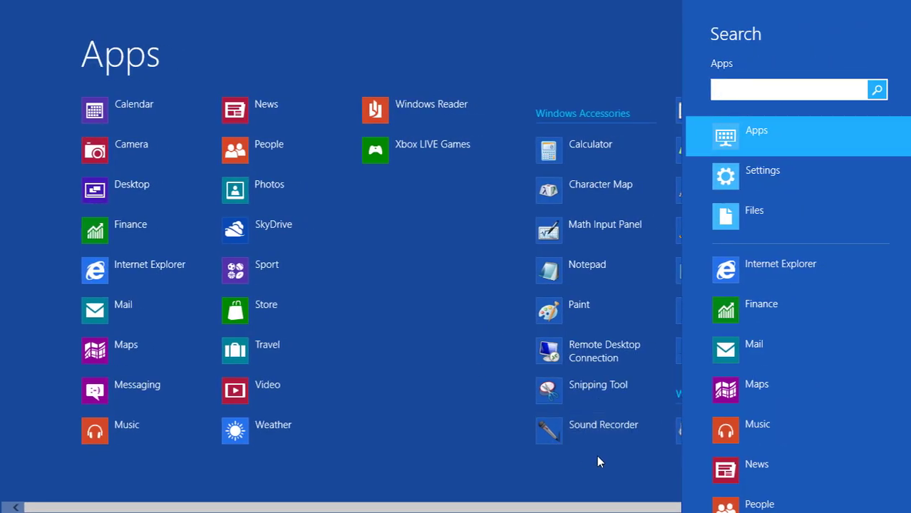
scroll(497, 478, down, 3)
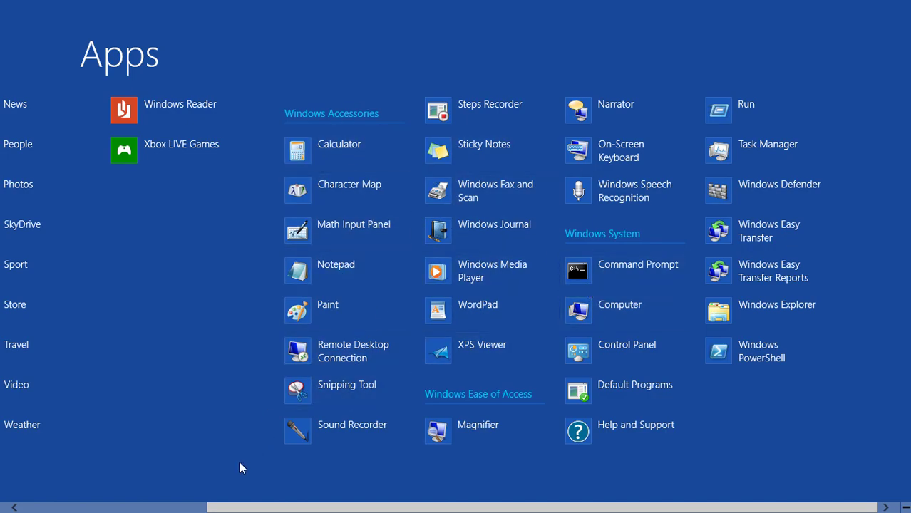
right_click(3, 509)
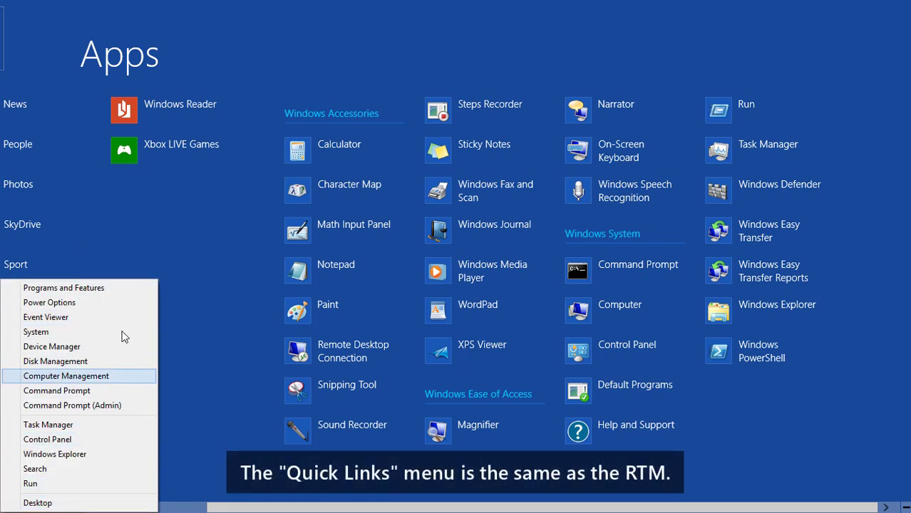
click(536, 397)
scroll(535, 385, up, 3)
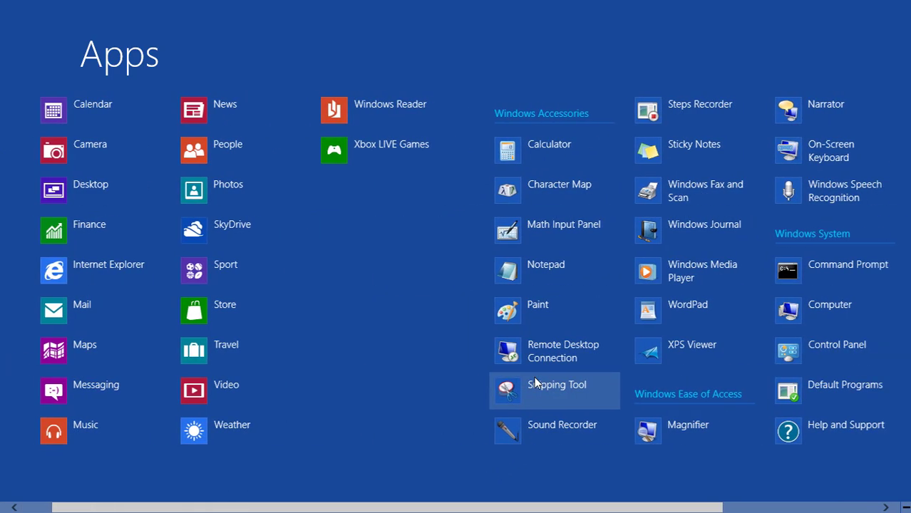
Step: Browse the Apps list, return to the Start screen and open the full apps list again
scroll(428, 356, down, 3)
scroll(196, 301, up, 3)
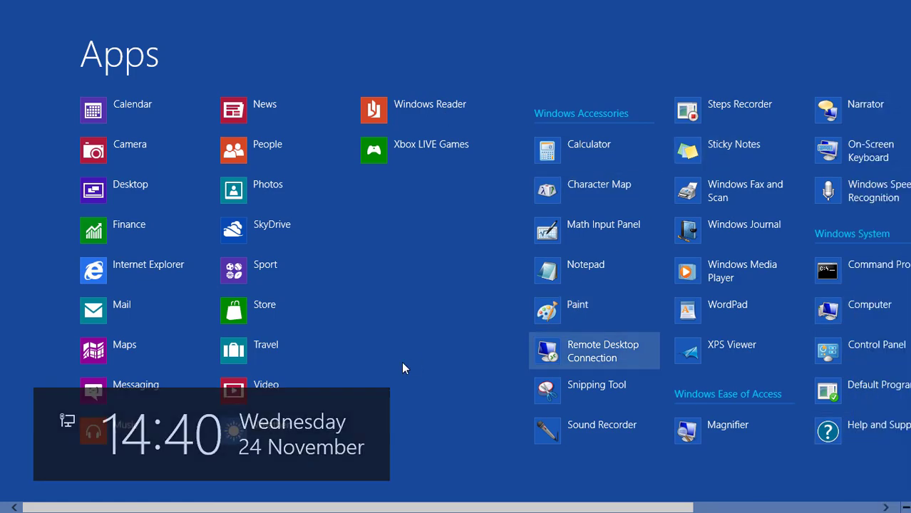
right_click(121, 468)
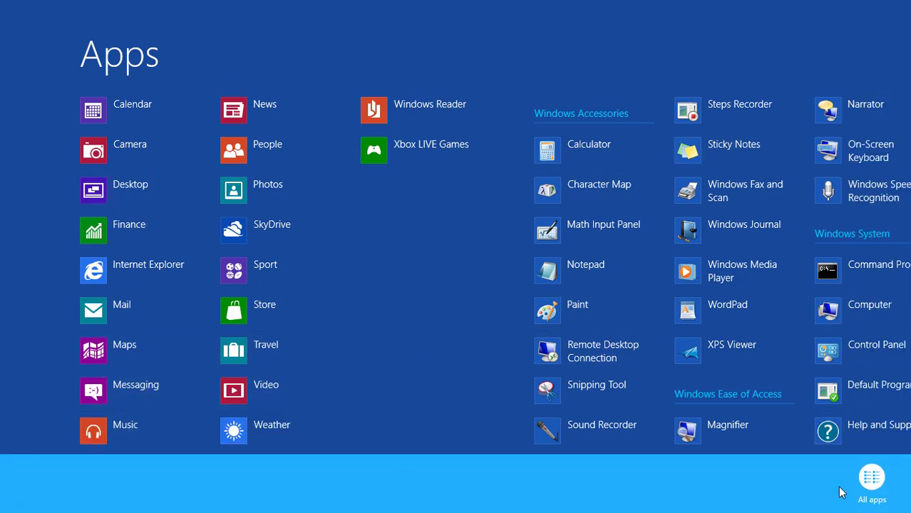
click(845, 481)
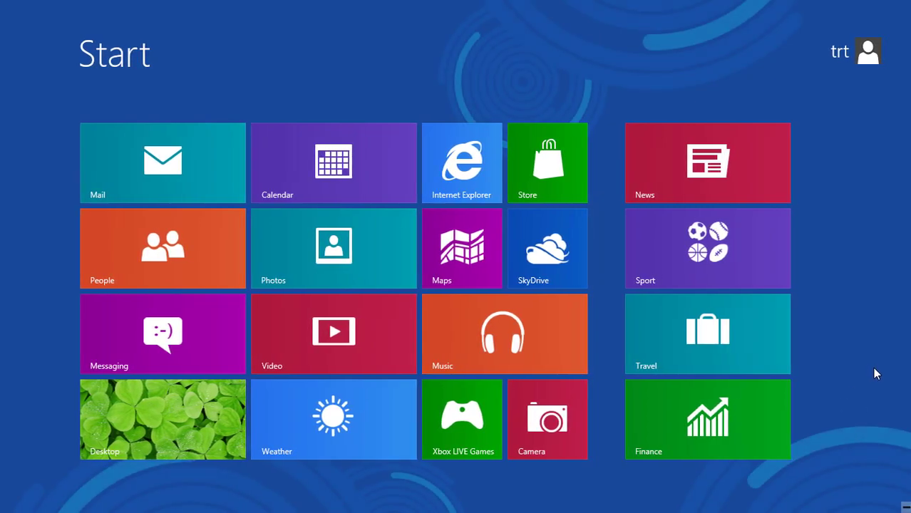
right_click(866, 369)
click(878, 506)
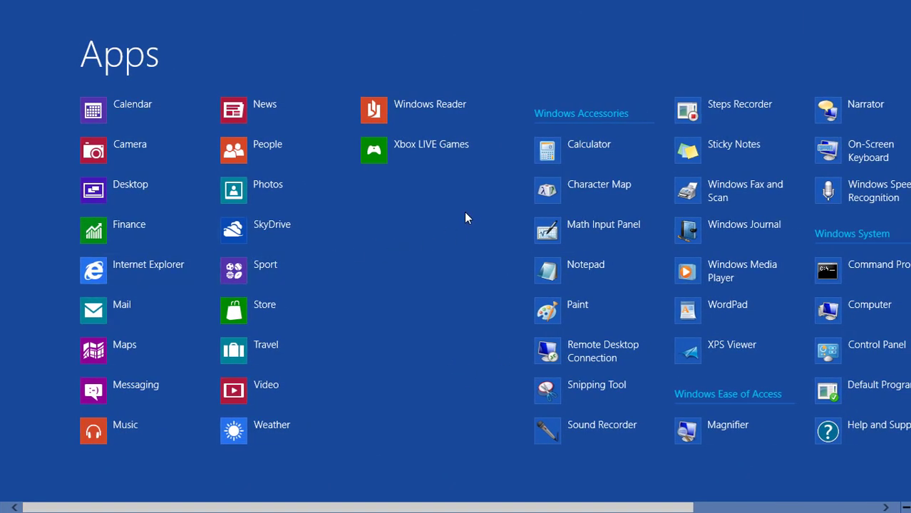
Step: Open Calculator from the Windows Accessories group and move its window further into the desktop
scroll(465, 214, down, 3)
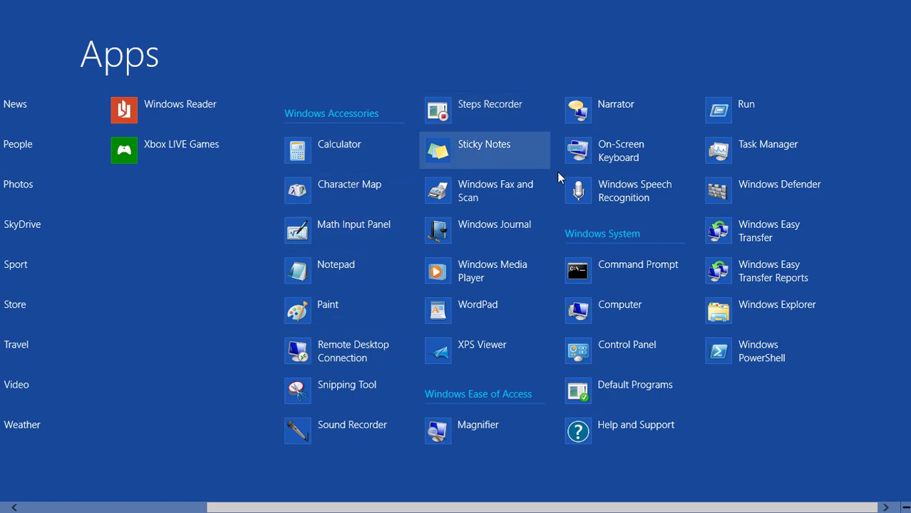
click(320, 156)
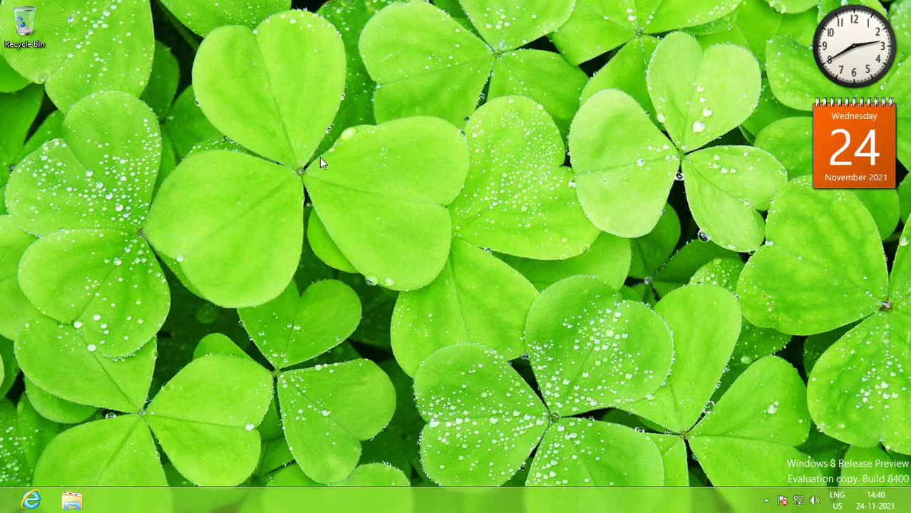
drag(116, 64, 312, 124)
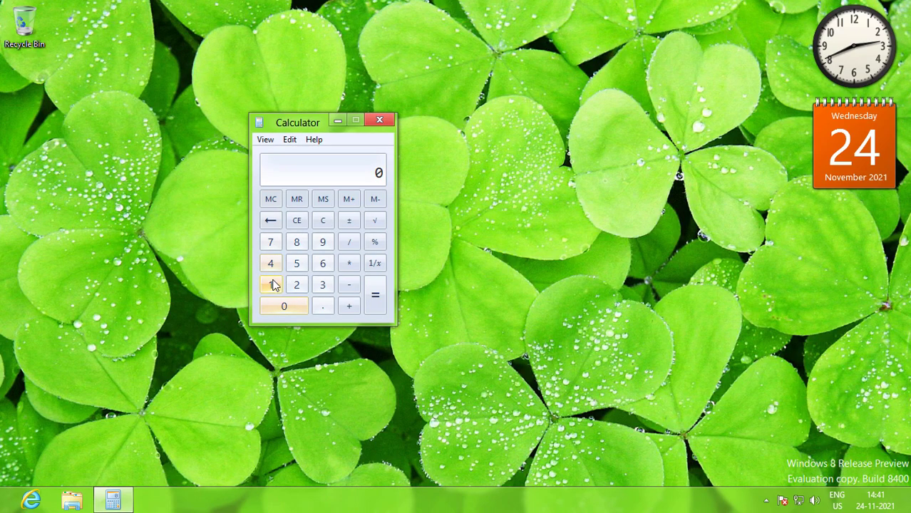
Step: Calculate 1 divided by 0 in Calculator and close it
click(270, 285)
click(349, 241)
click(283, 305)
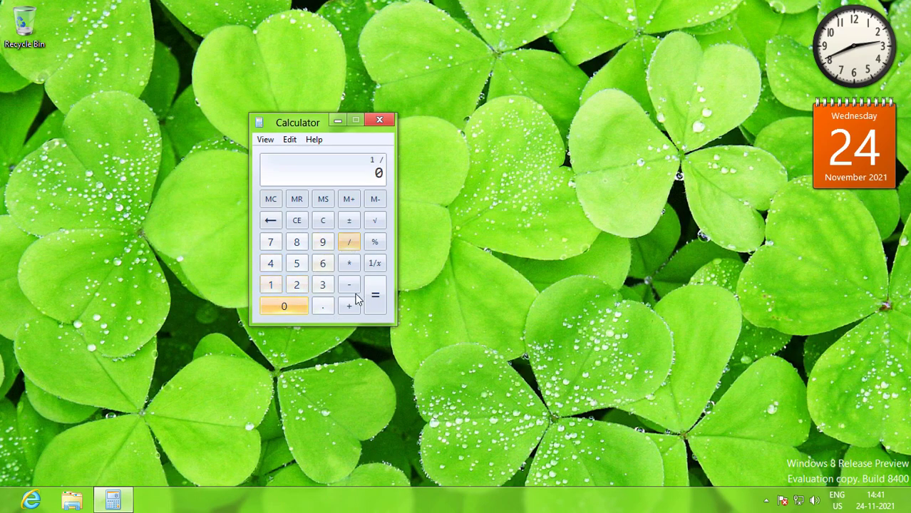
click(374, 295)
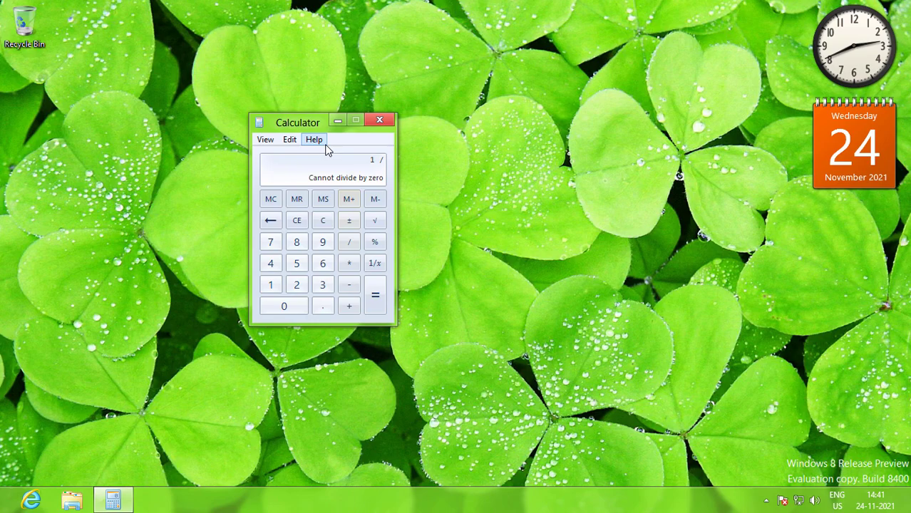
click(385, 121)
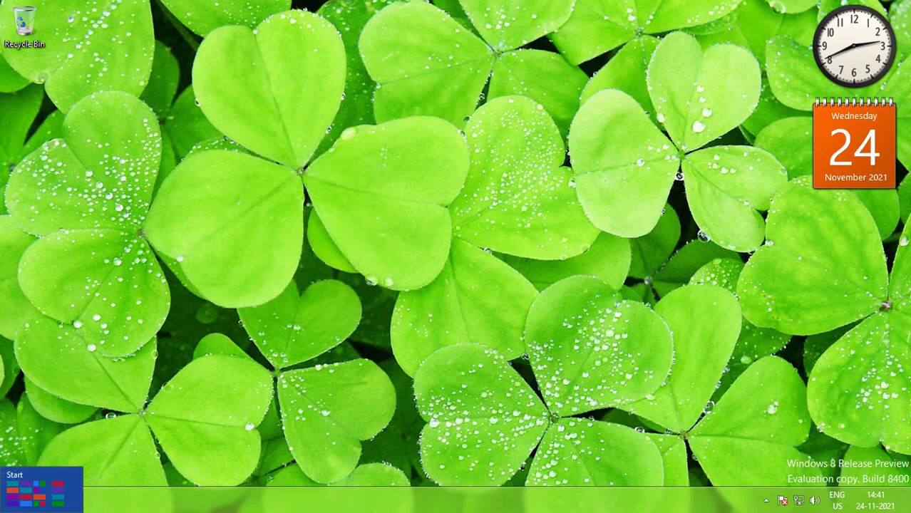
Step: Go back to the Start screen, show all apps and open Notepad
click(3, 508)
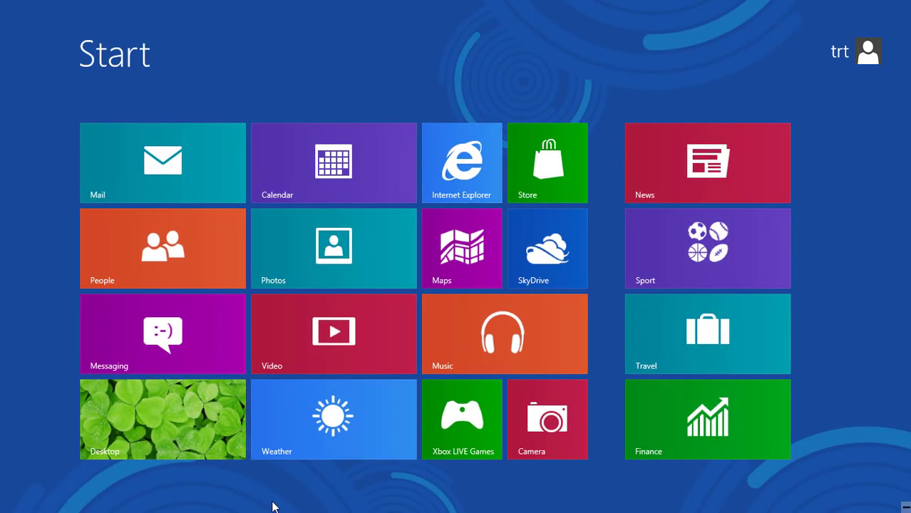
right_click(811, 496)
click(868, 478)
scroll(325, 334, down, 3)
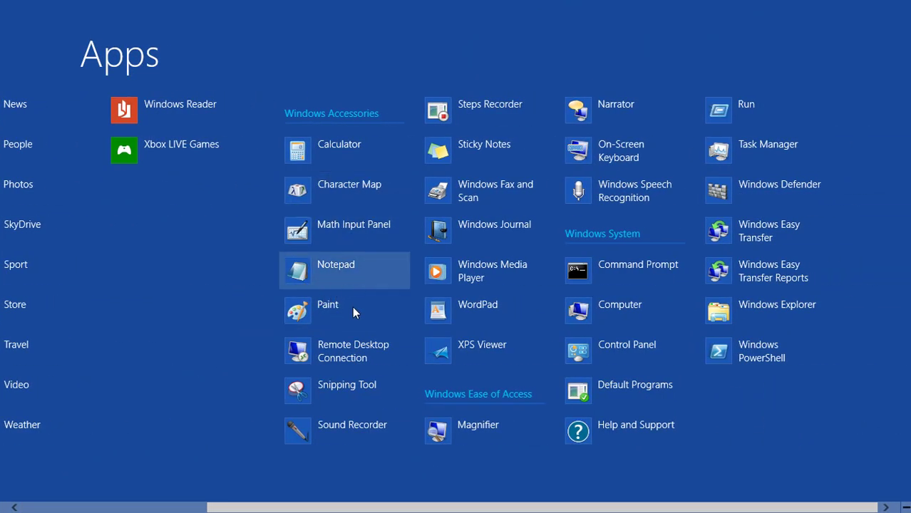
click(335, 278)
Step: Write "Hello!" in the Notepad document and close it without saving
click(137, 97)
click(173, 112)
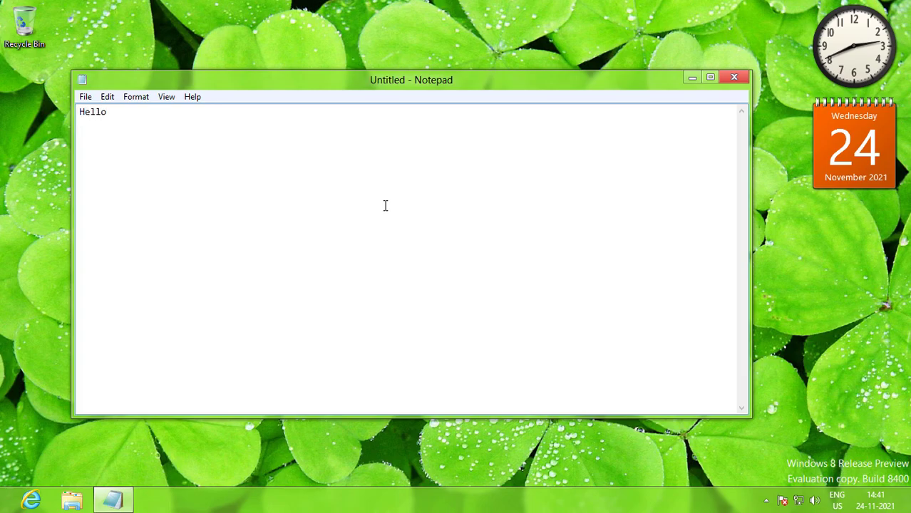
click(734, 76)
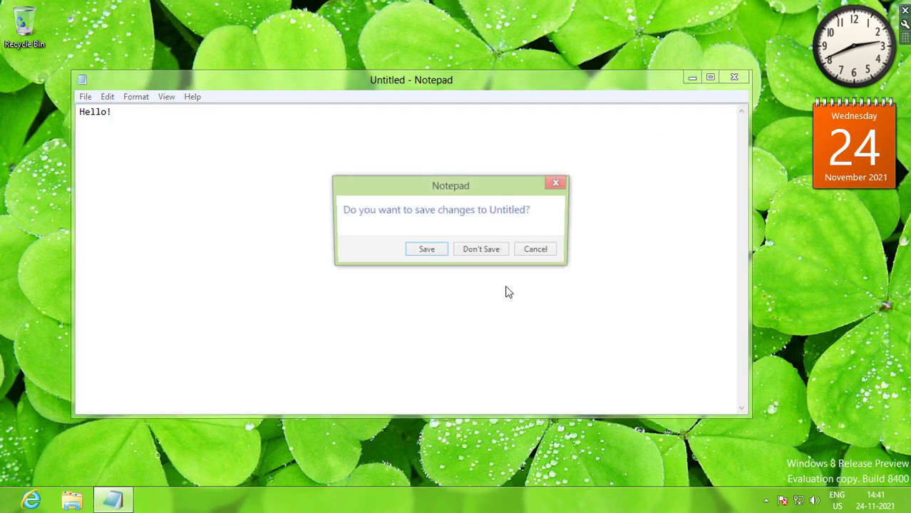
click(485, 250)
Step: Bring up the Apps search list and open Paint from Windows Accessories
key(super+q)
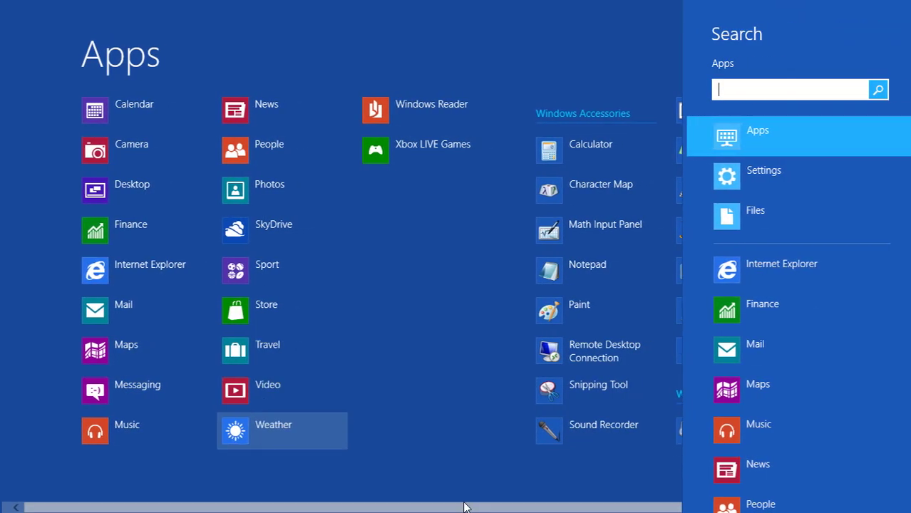
click(552, 476)
scroll(543, 249, down, 3)
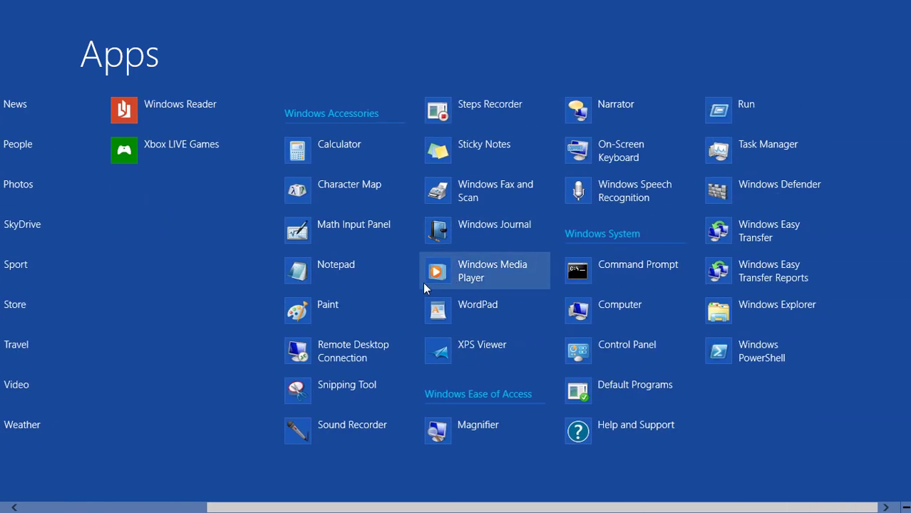
click(318, 310)
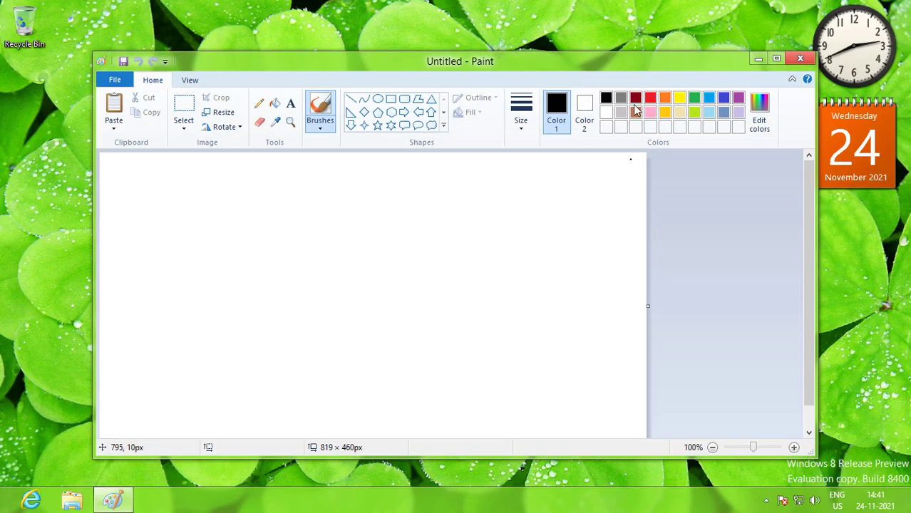
Step: Try yellow, orange and red as Color 1 and set it back to black
click(680, 99)
click(665, 99)
click(650, 99)
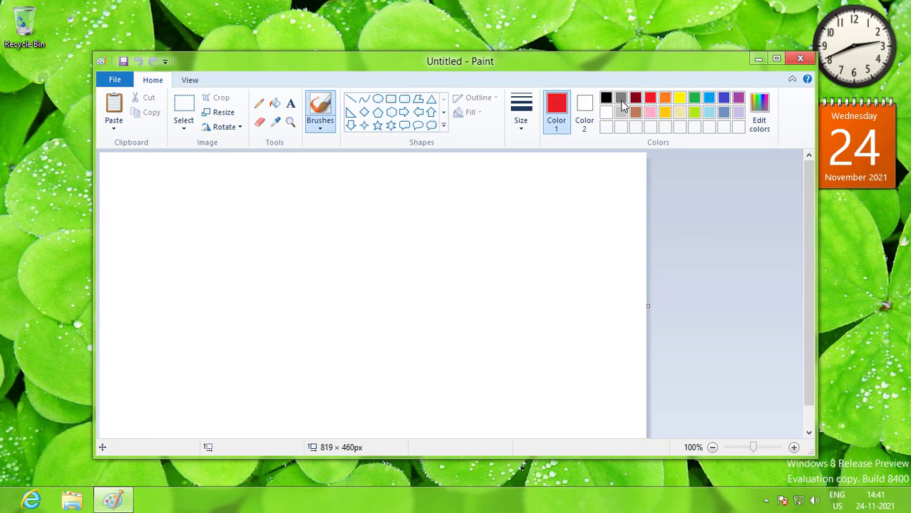
click(605, 99)
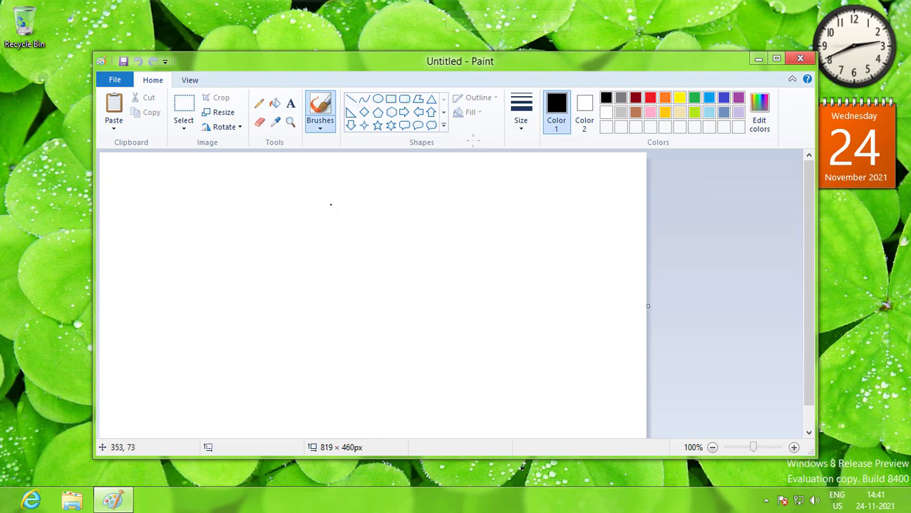
Step: Draw a four-sided window outline with the Line tool, its left side about 128 px and its right side about 215 px tall
click(350, 98)
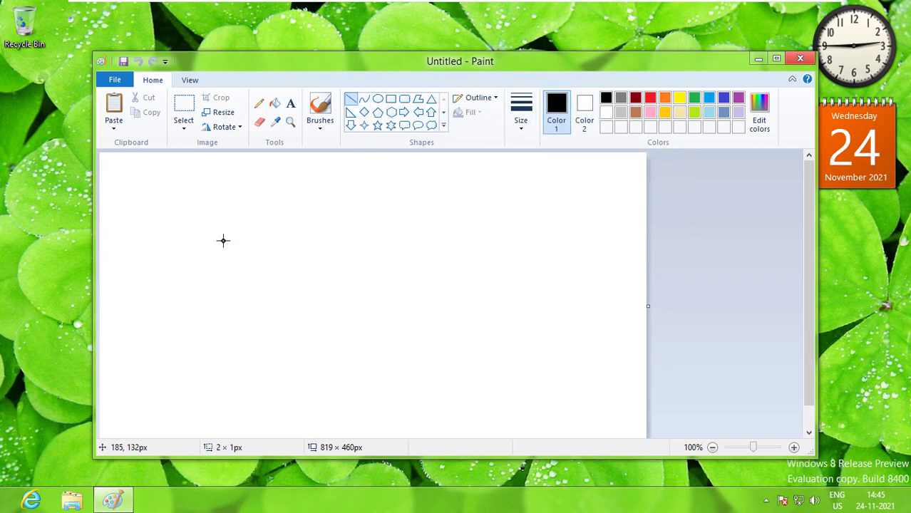
mouse_move(223, 240)
mouse_down()
mouse_move(367, 217)
mouse_move(346, 203)
mouse_up()
click(246, 274)
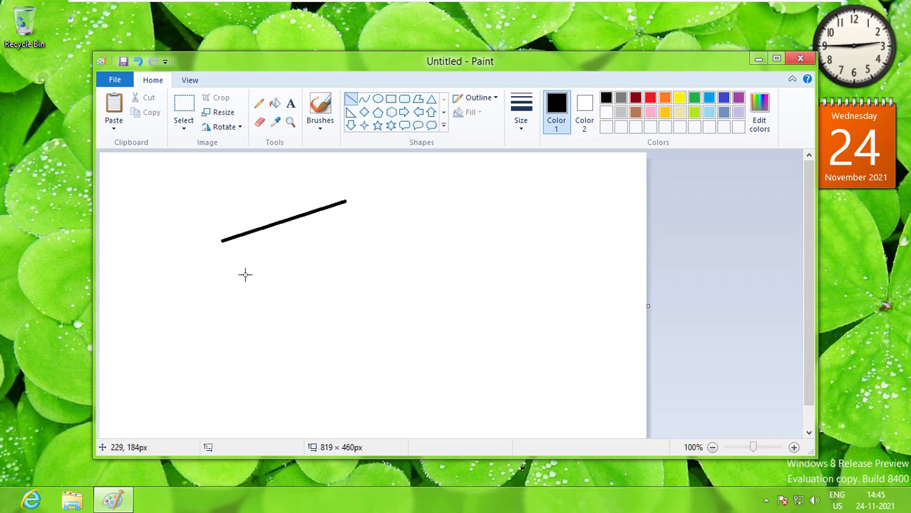
drag(223, 240, 223, 267)
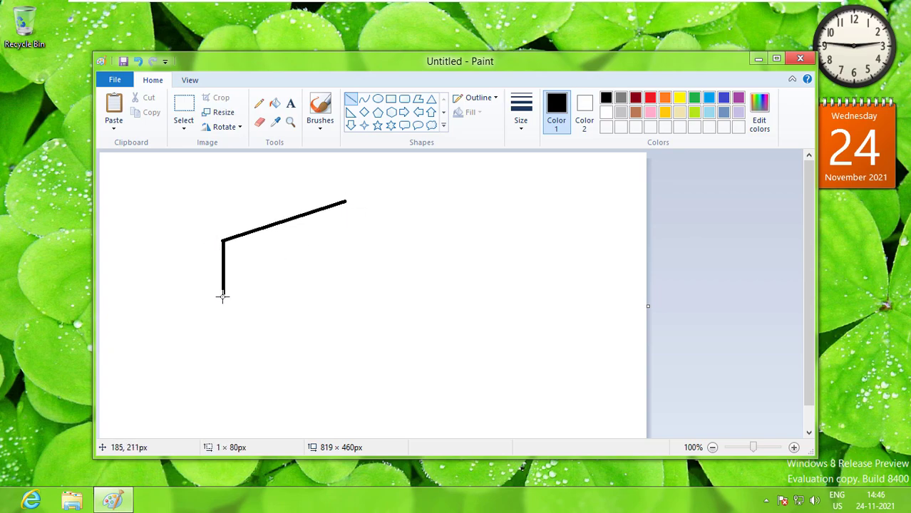
drag(221, 309, 222, 324)
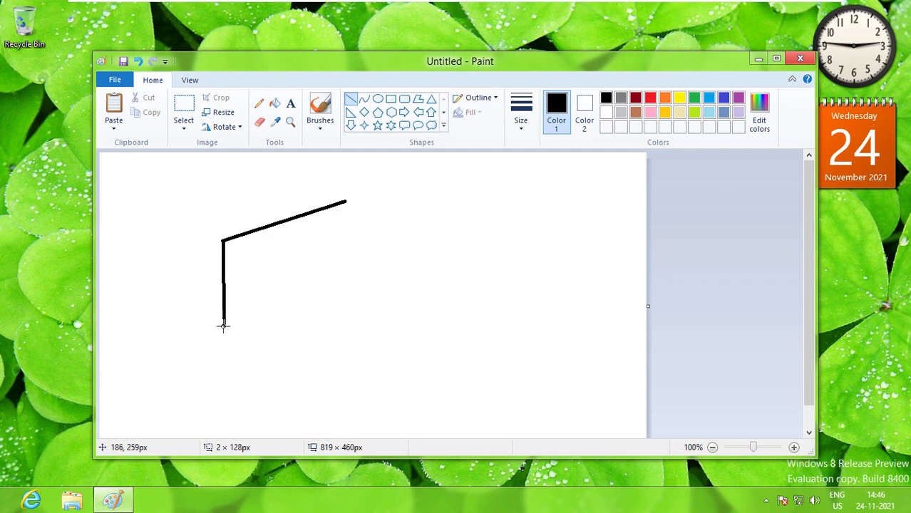
click(254, 336)
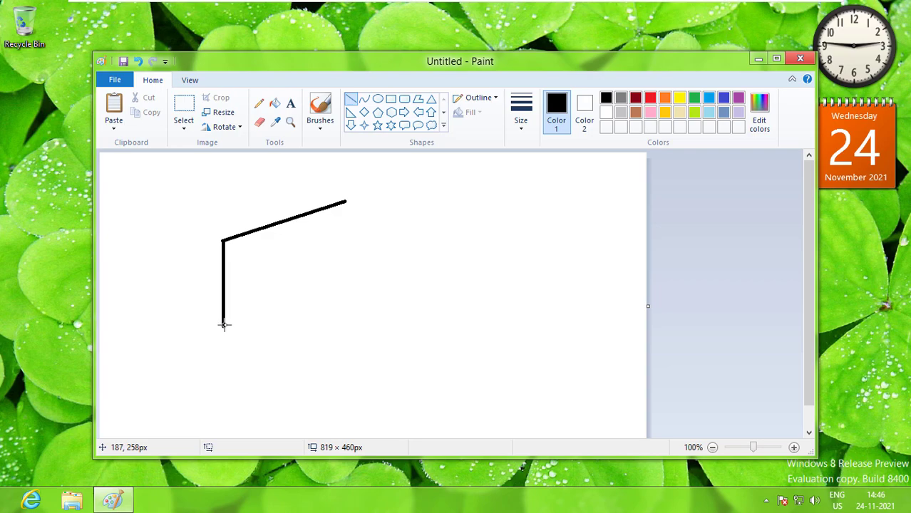
drag(222, 324, 347, 344)
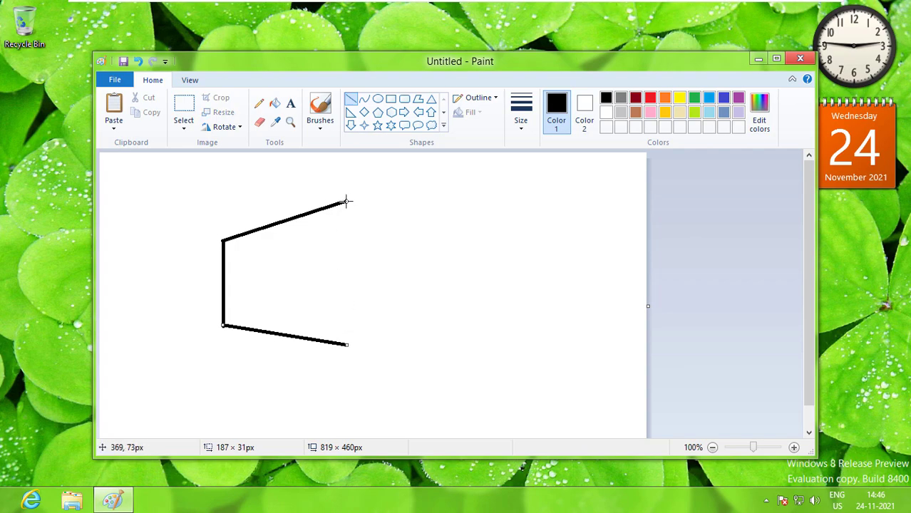
drag(347, 201, 344, 327)
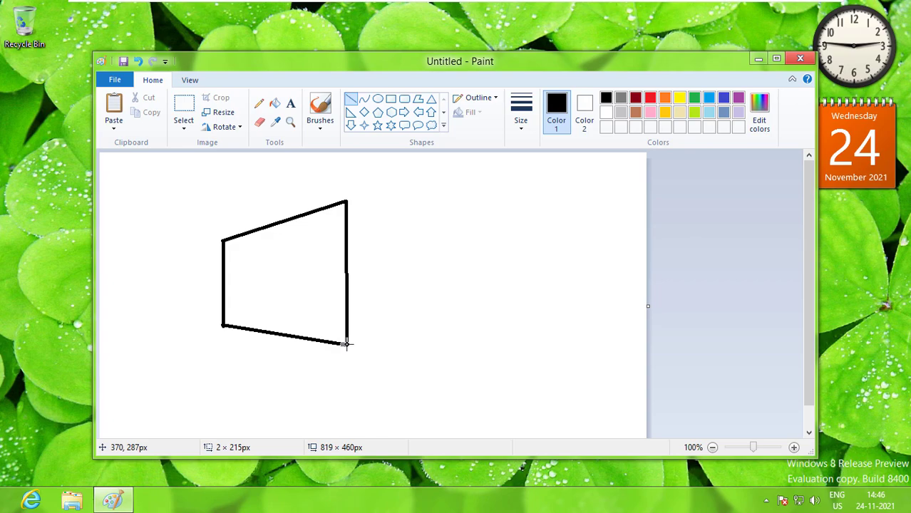
drag(346, 345, 347, 344)
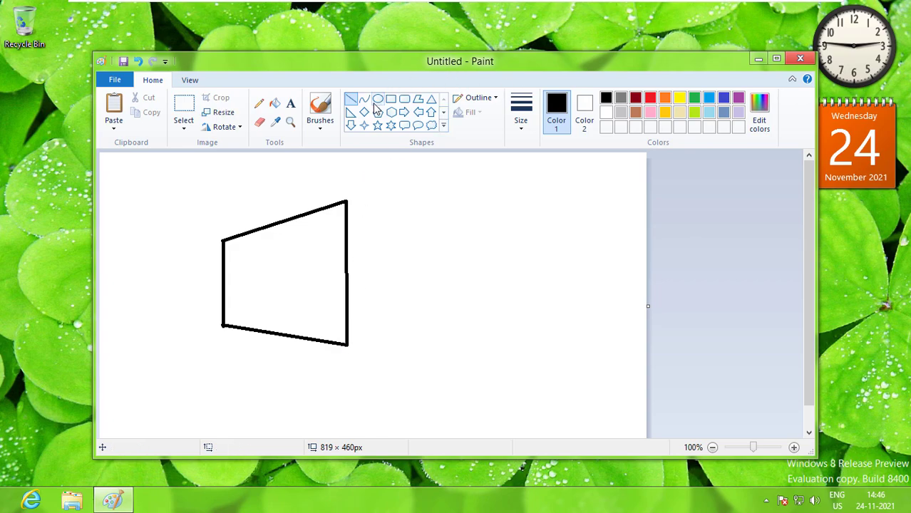
Step: Fill the canvas around the outline with black and undo the fill
click(275, 102)
click(584, 114)
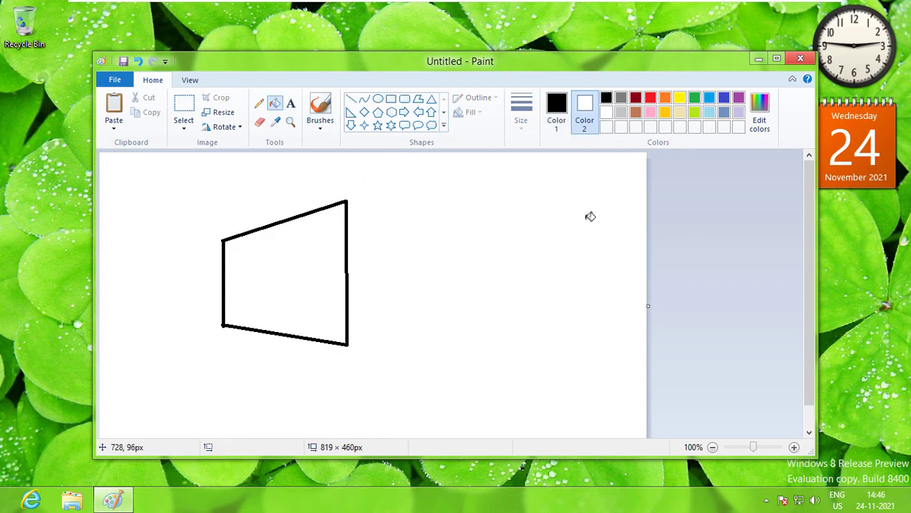
click(590, 216)
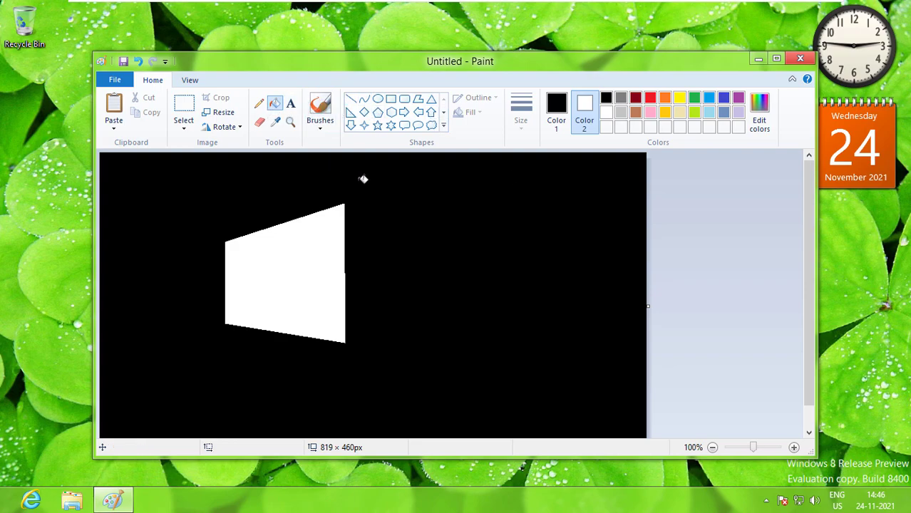
key(ctrl+z)
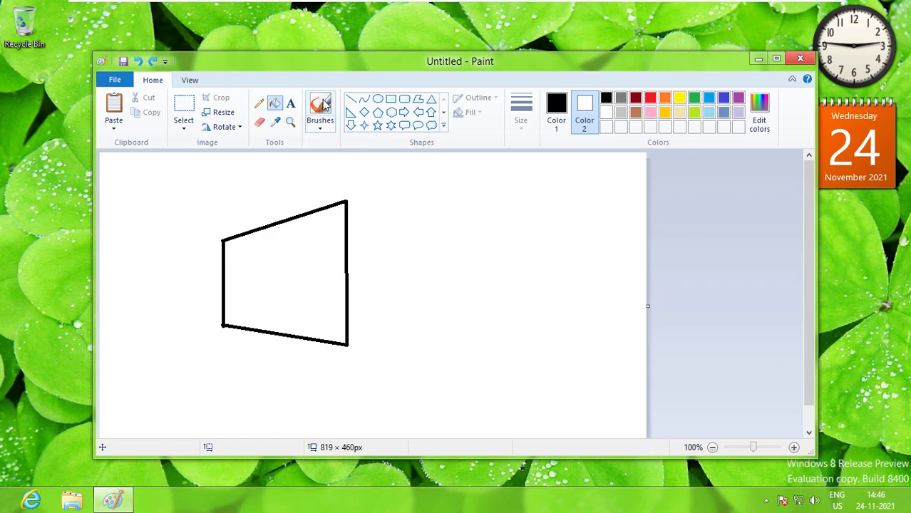
Step: Divide the outline into four panes with a vertical and a horizontal line, and fill the surrounding canvas with black
click(351, 99)
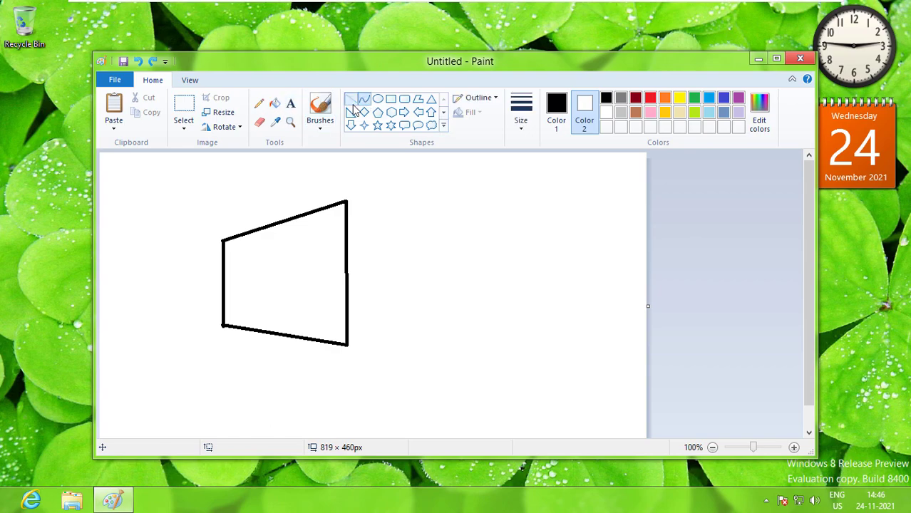
drag(282, 222, 282, 333)
drag(222, 280, 348, 280)
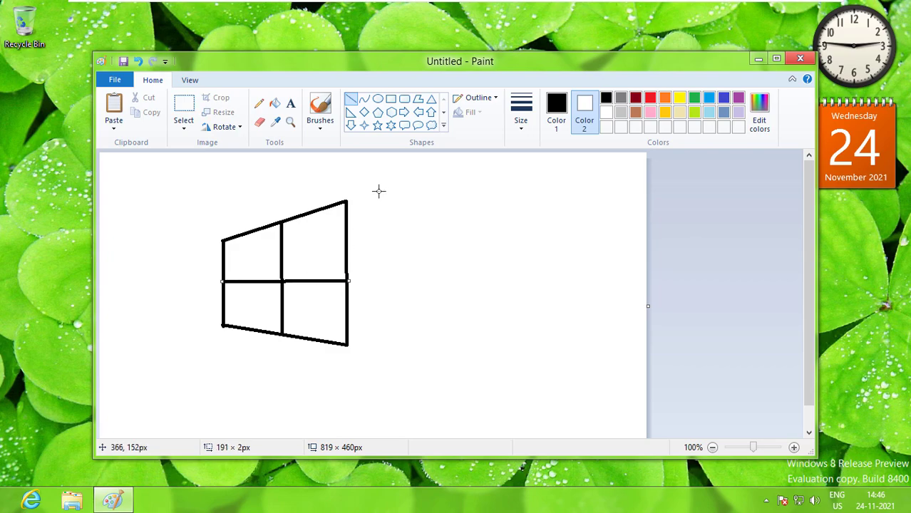
click(275, 103)
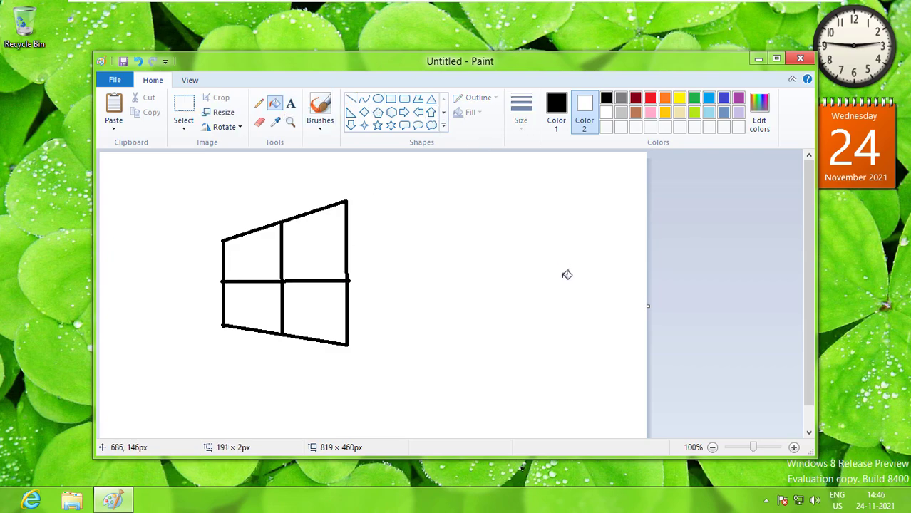
click(580, 320)
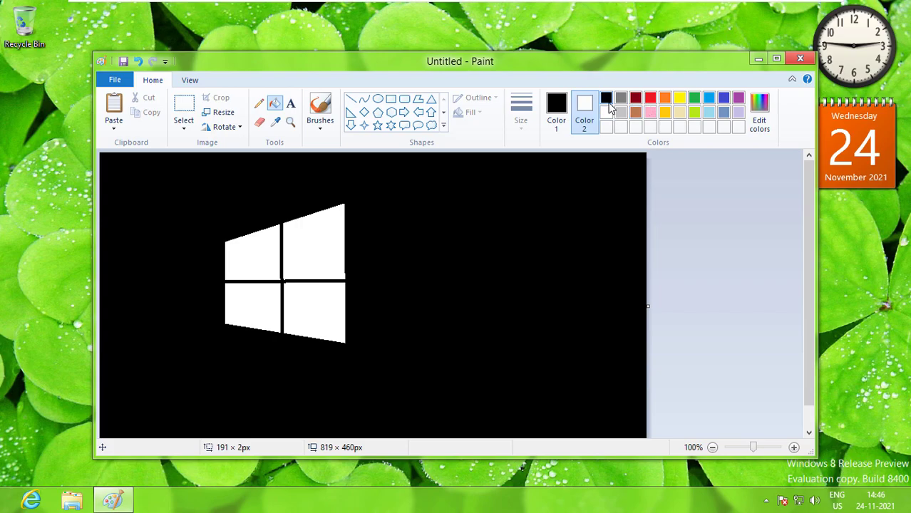
Step: Set Color 1 to bright blue and fill all four panes of the window logo with it
click(555, 108)
click(708, 98)
click(261, 257)
click(324, 256)
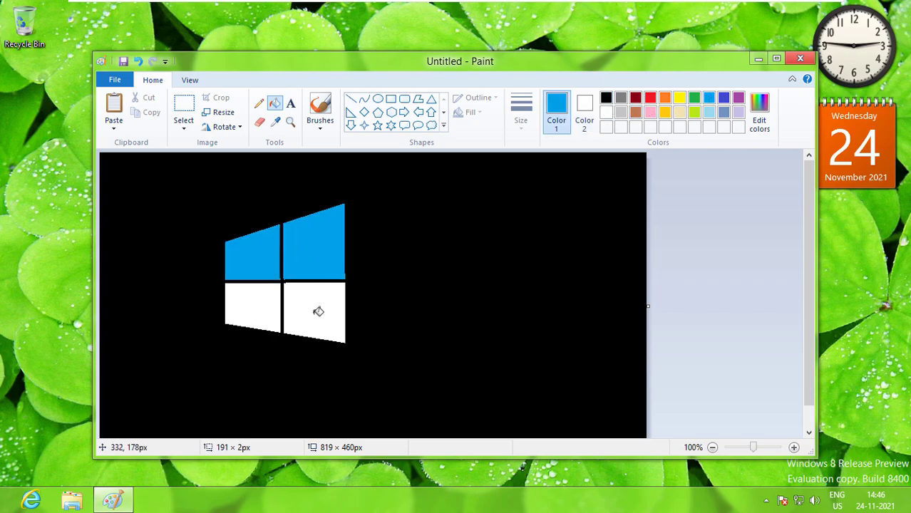
click(318, 311)
click(261, 299)
Step: Save the drawing as a PNG named draft in the Pictures library and close Paint
click(124, 63)
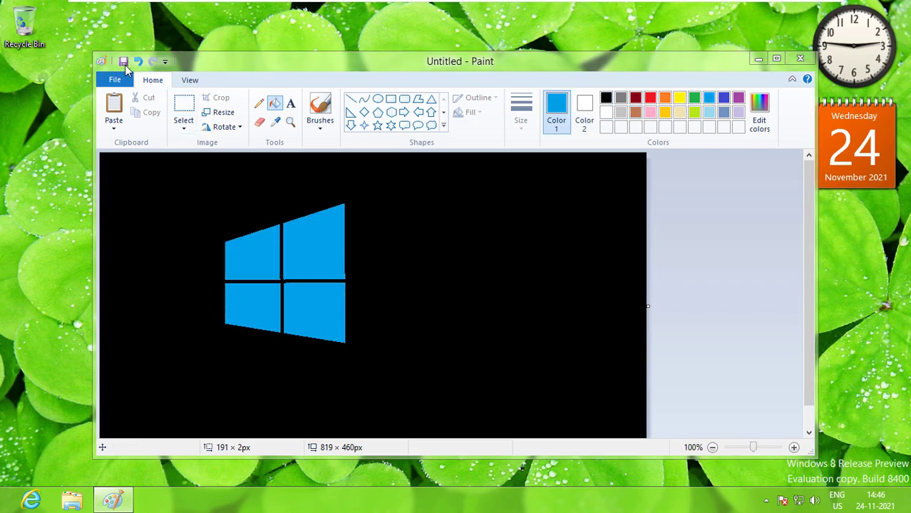
text(draft)
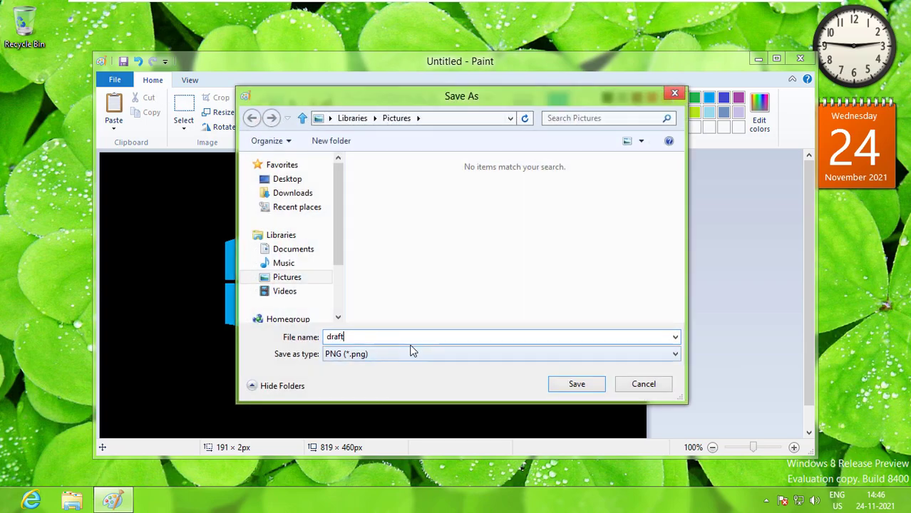
key(Return)
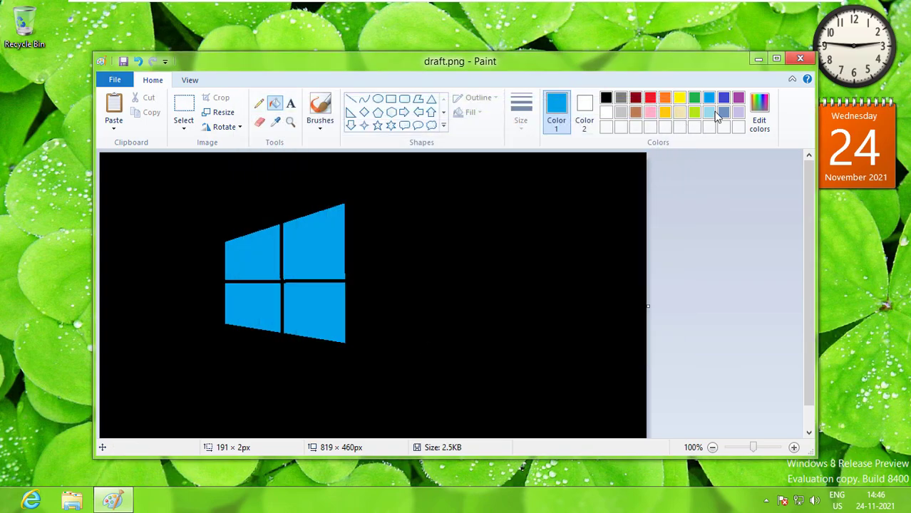
click(797, 60)
Step: Open Remote Desktop Connection from the list of all apps, expand its full options and close it
key(super+q)
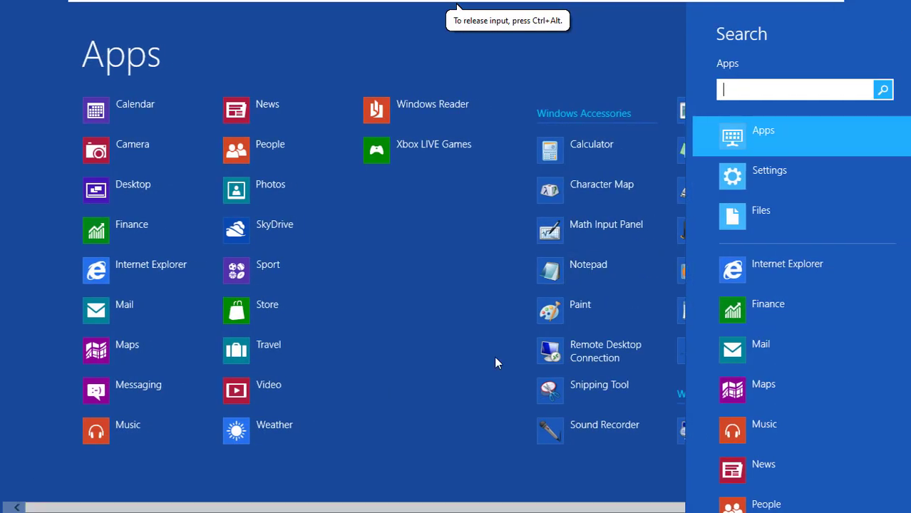
click(545, 490)
scroll(515, 466, down, 3)
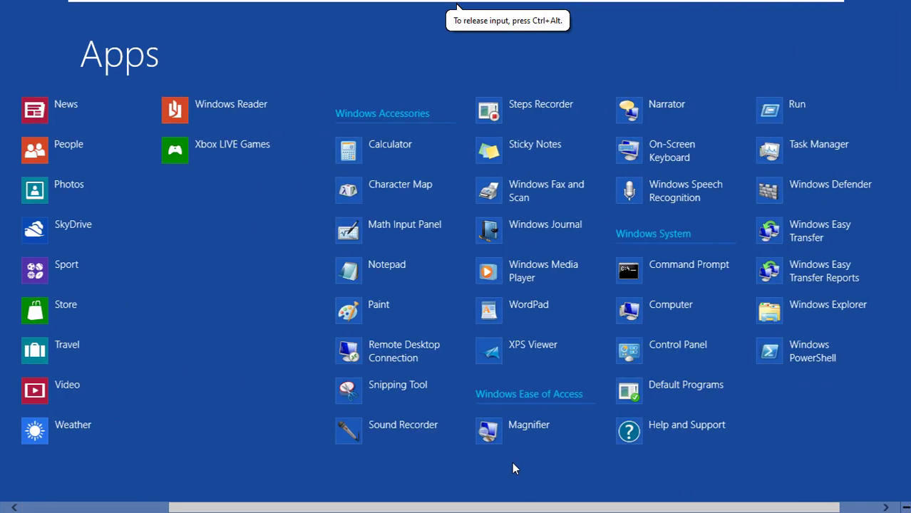
click(351, 357)
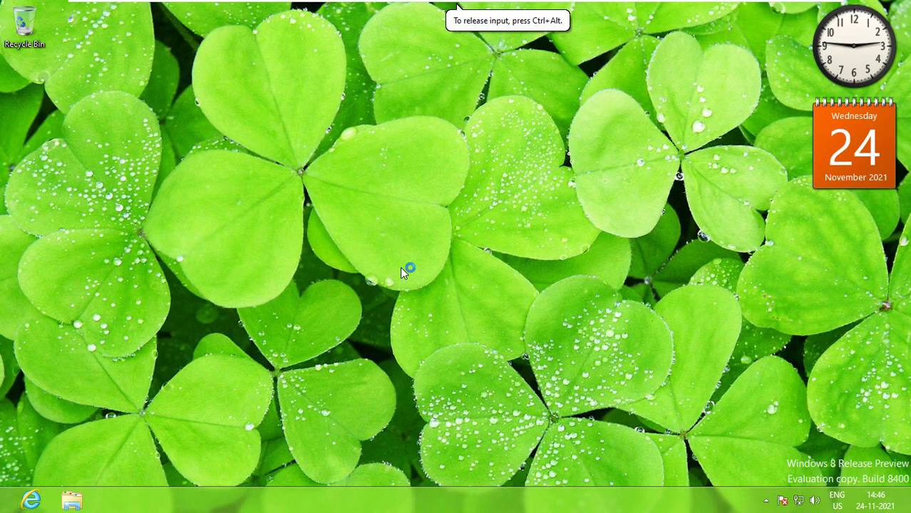
click(366, 238)
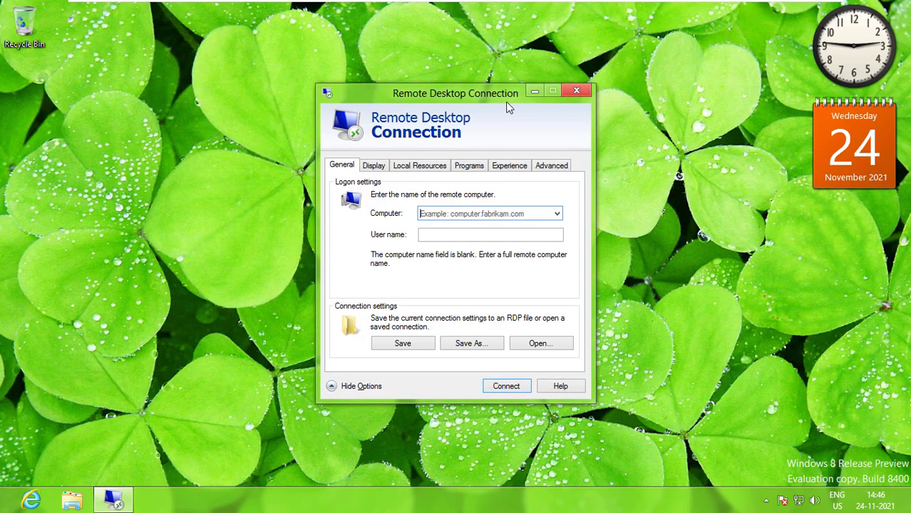
click(576, 91)
Step: Open the Snipping Tool from the Windows Accessories in the list of all apps
click(891, 123)
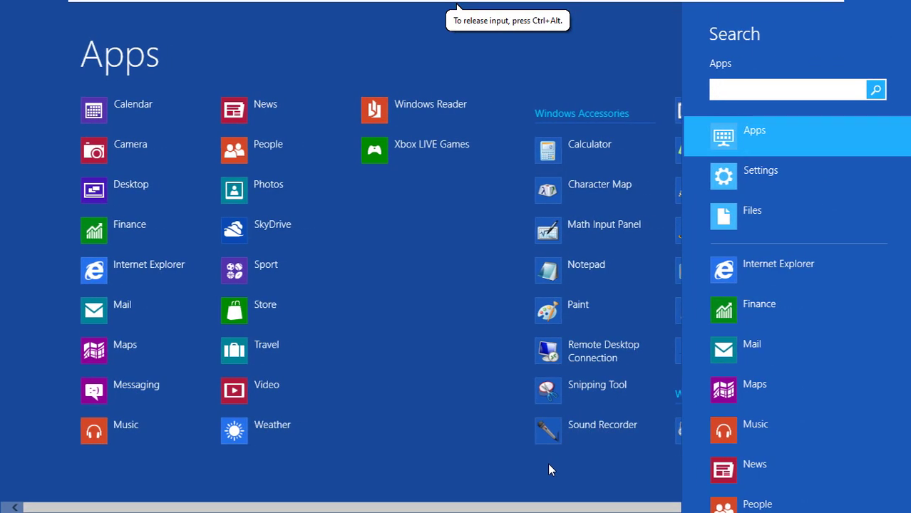
click(547, 462)
scroll(499, 449, down, 3)
scroll(456, 420, up, 2)
scroll(469, 413, down, 1)
click(326, 385)
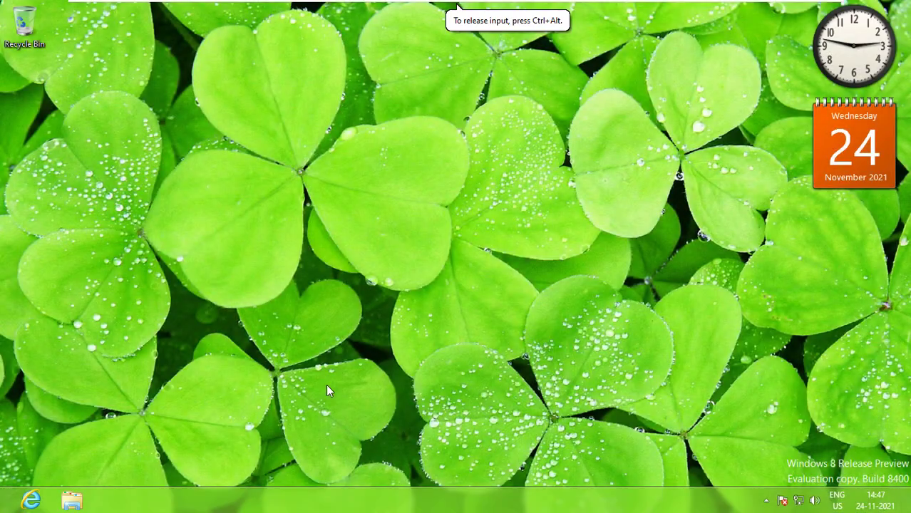
Step: Capture a new snip around the build watermark and taskbar clock, and close the Snipping Tool without saving
click(388, 161)
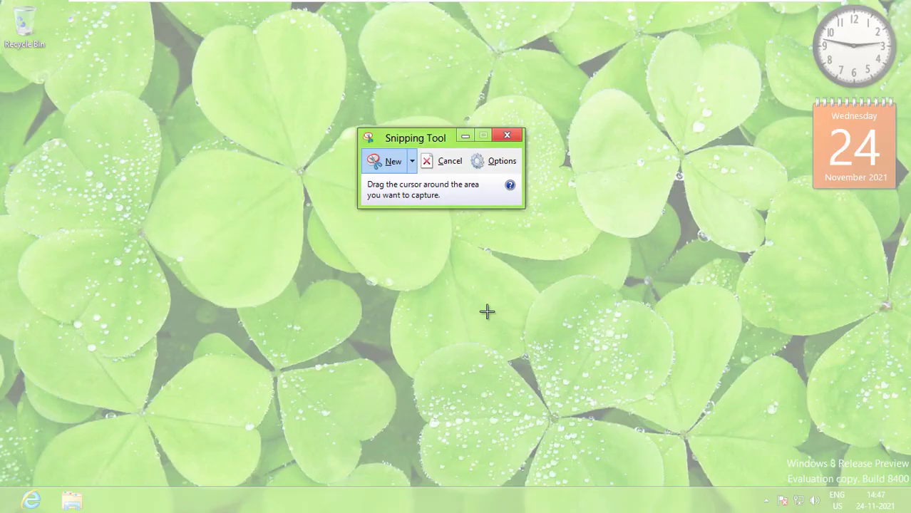
mouse_move(295, 267)
mouse_down()
mouse_move(654, 369)
mouse_move(286, 267)
mouse_up()
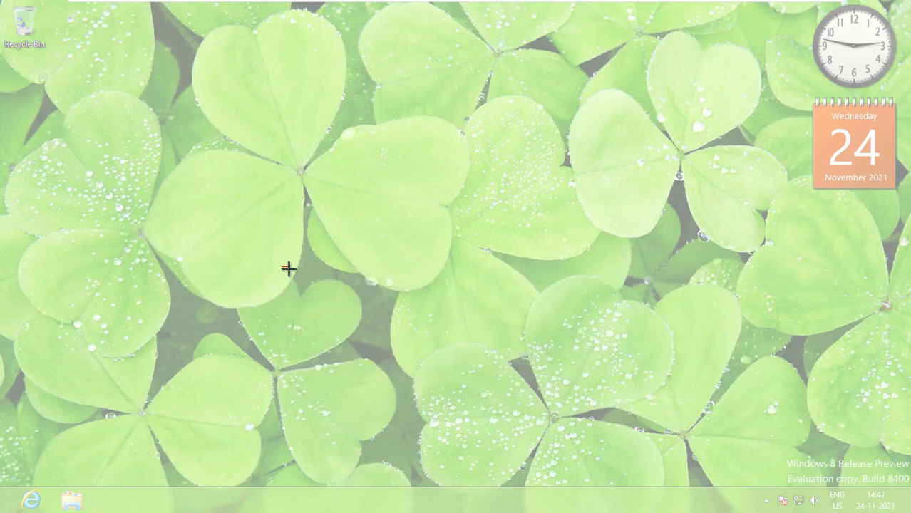
drag(710, 425, 910, 512)
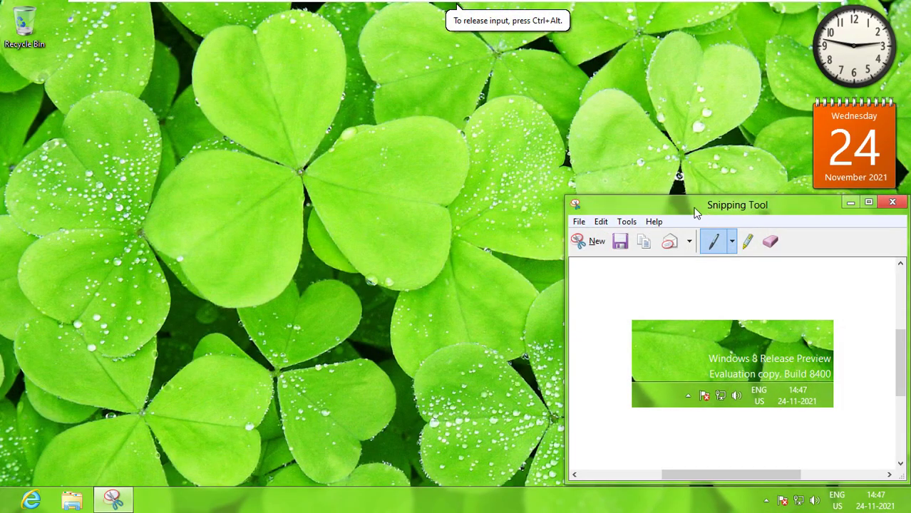
drag(699, 184, 340, 114)
click(539, 105)
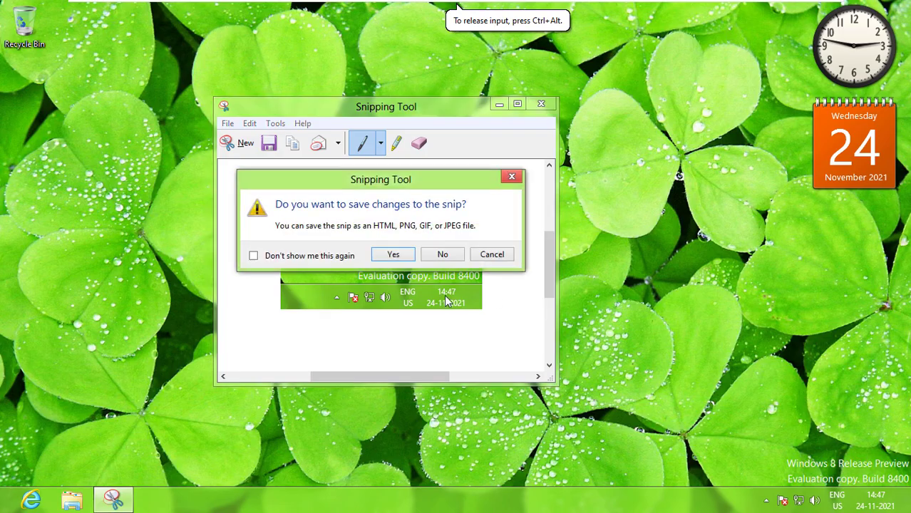
click(442, 255)
Step: Open Sticky Notes, write "windows 8 release preview" on a note moved to mid-desktop, and delete the note
key(super+q)
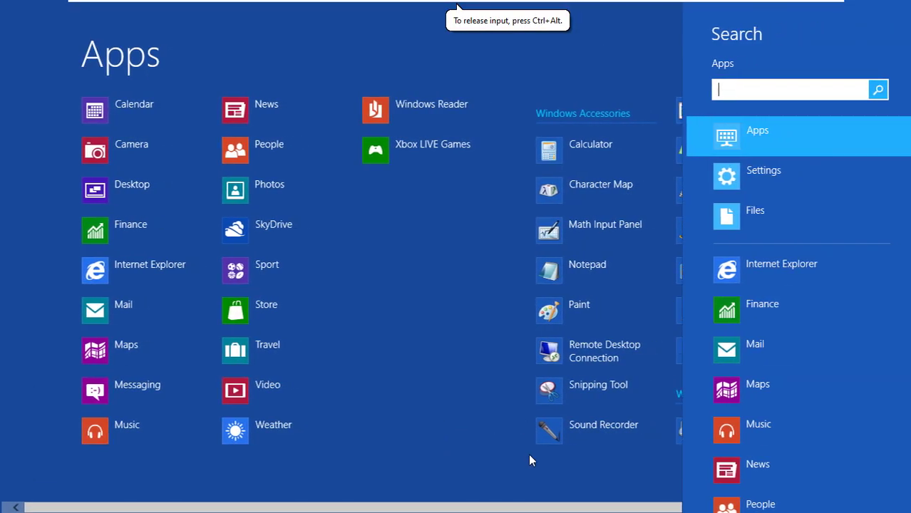
click(528, 453)
scroll(524, 427, down, 3)
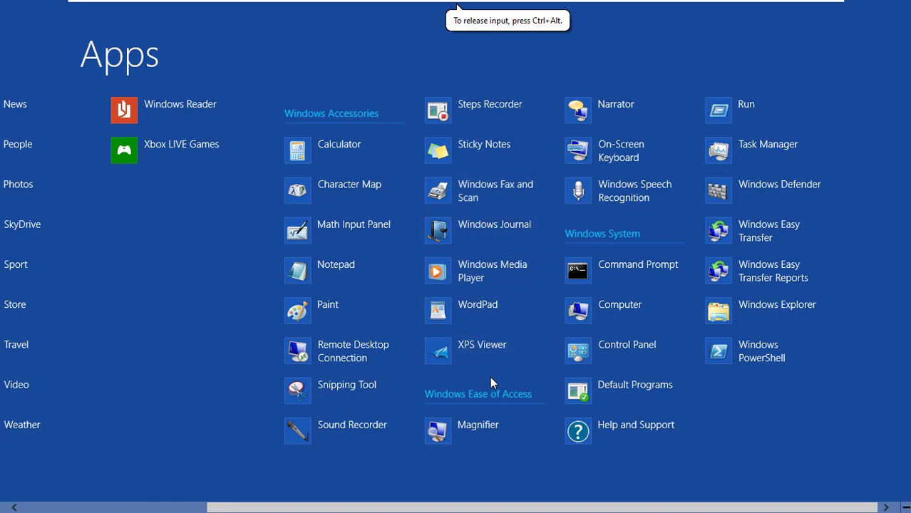
click(484, 158)
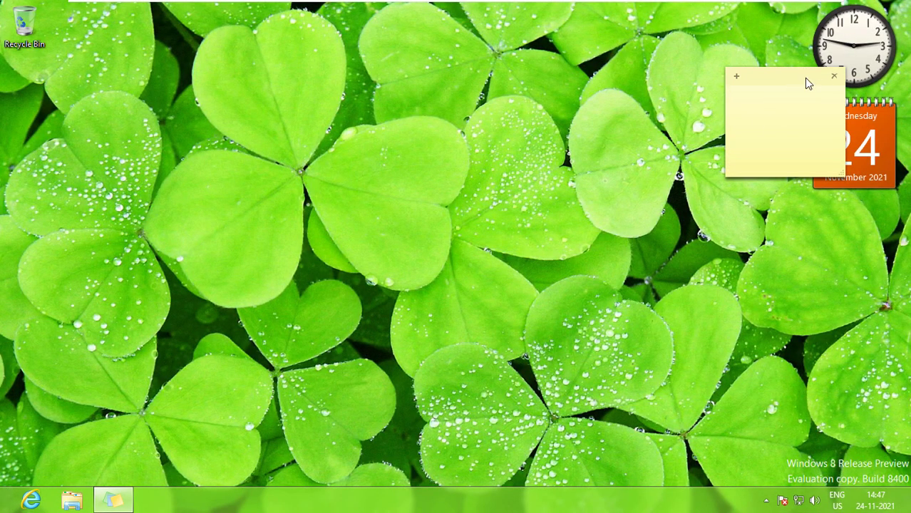
drag(807, 83, 462, 119)
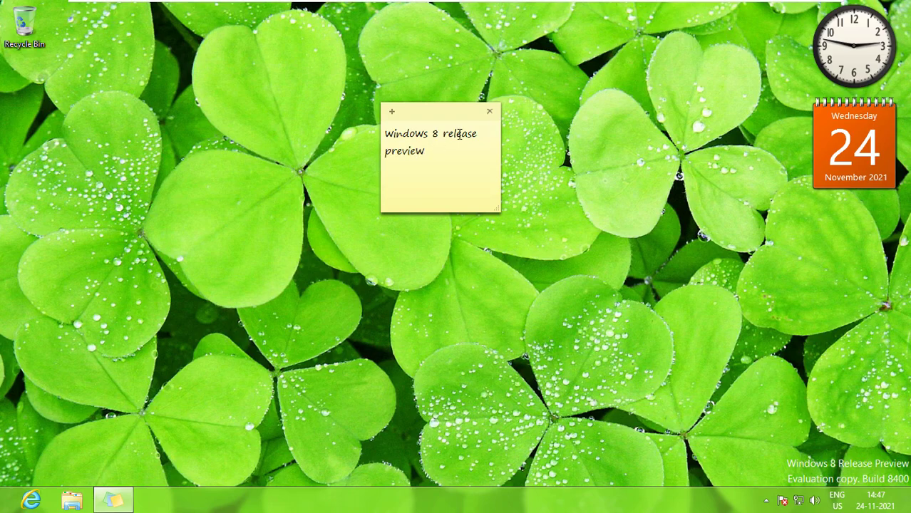
click(489, 111)
click(496, 170)
Step: Open Windows Media Player from the list of all apps and complete its initial setup with Recommended settings
mouse_move(906, 112)
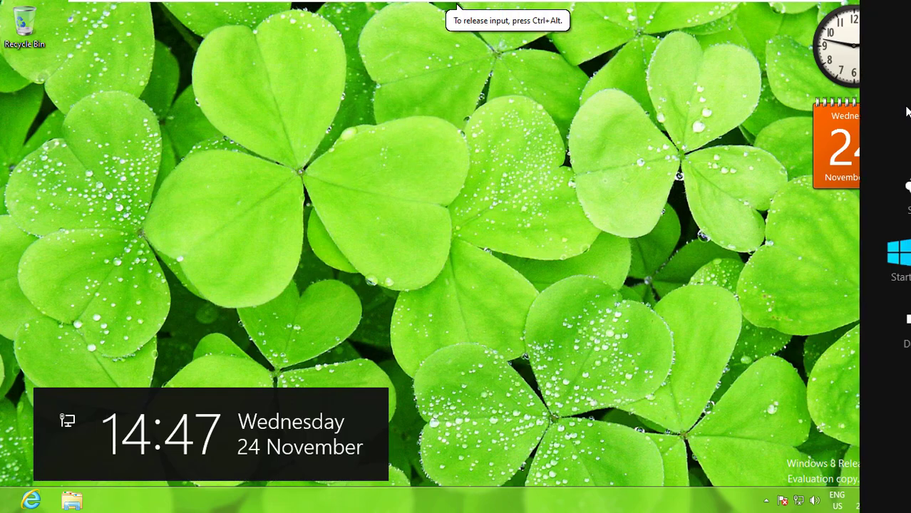
click(903, 189)
click(570, 456)
scroll(593, 366, down, 3)
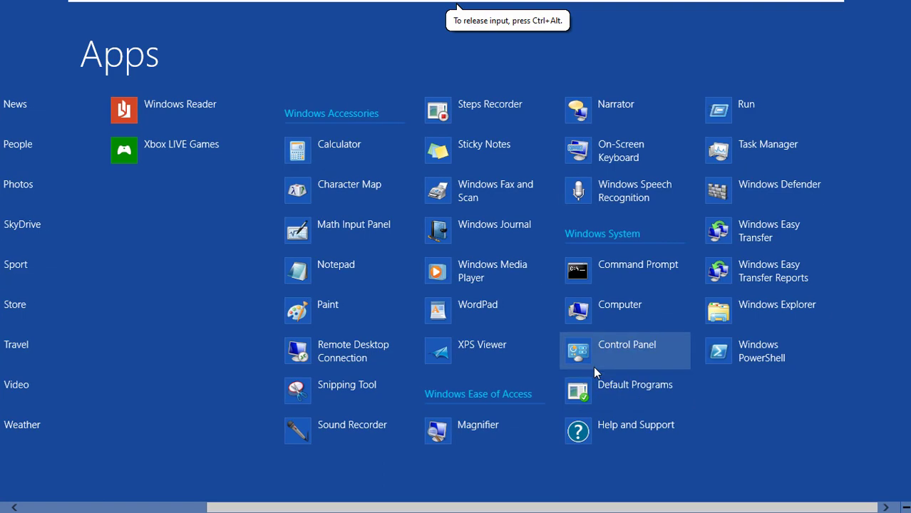
click(457, 276)
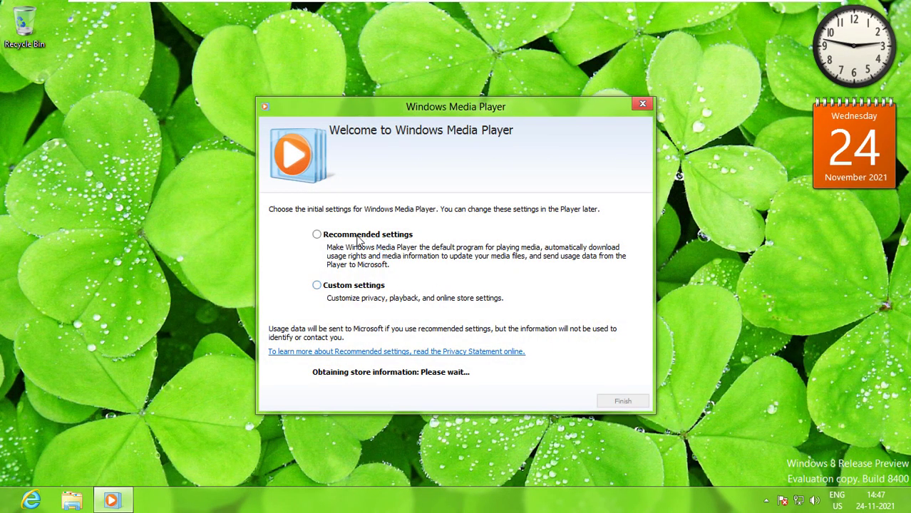
click(357, 239)
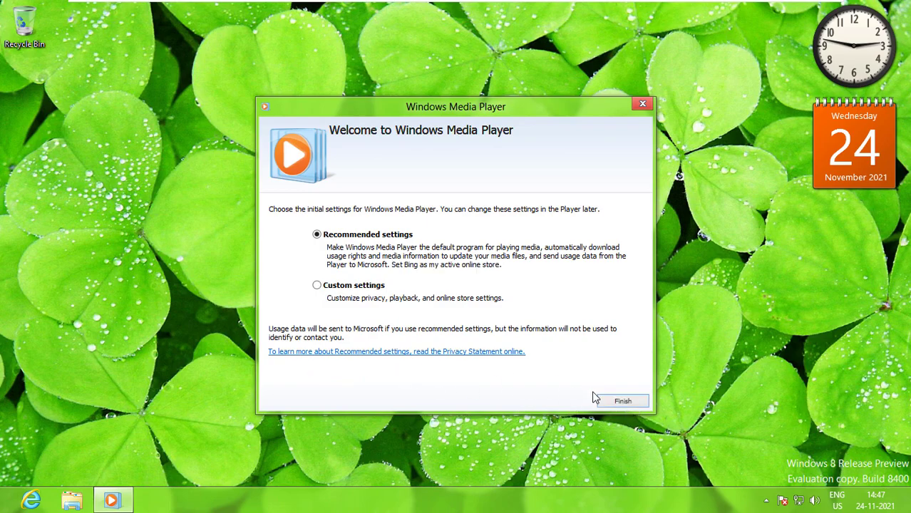
click(622, 402)
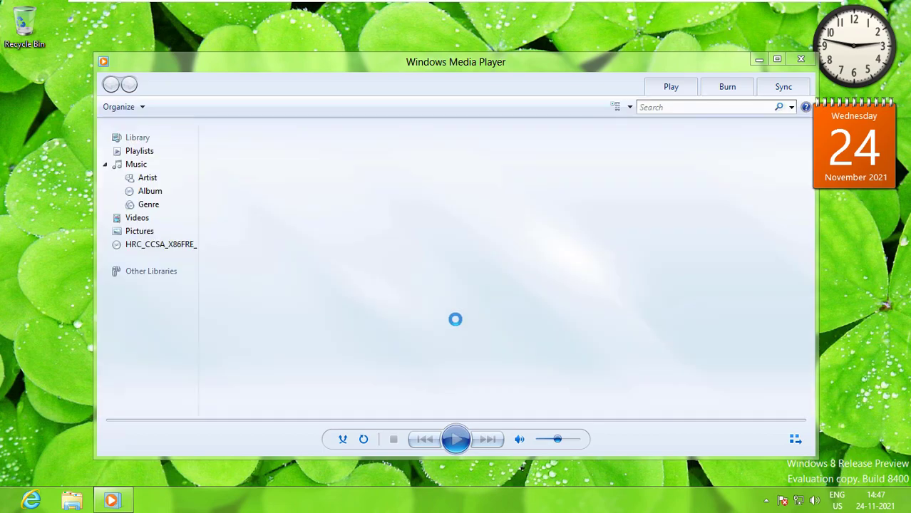
Step: Check the version information of Windows Media Player in its About dialog and close the dialog
right_click(336, 90)
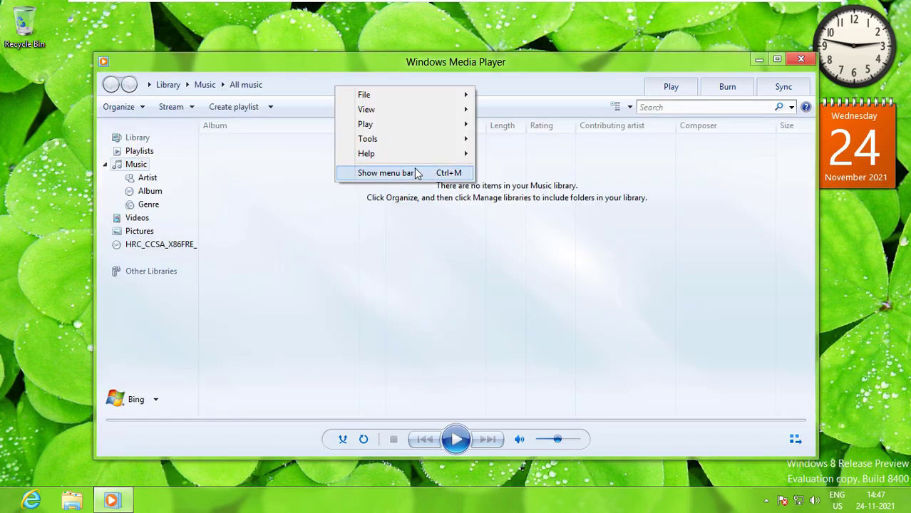
mouse_move(363, 153)
click(531, 217)
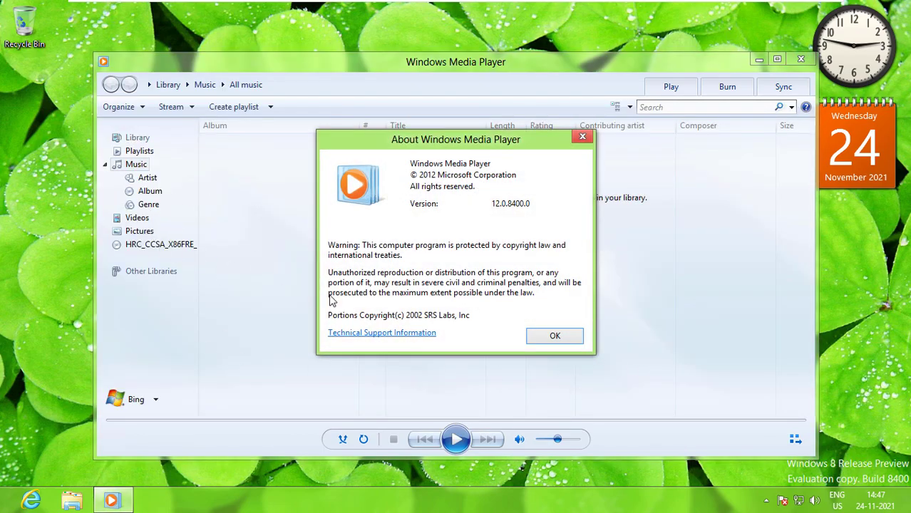
click(558, 339)
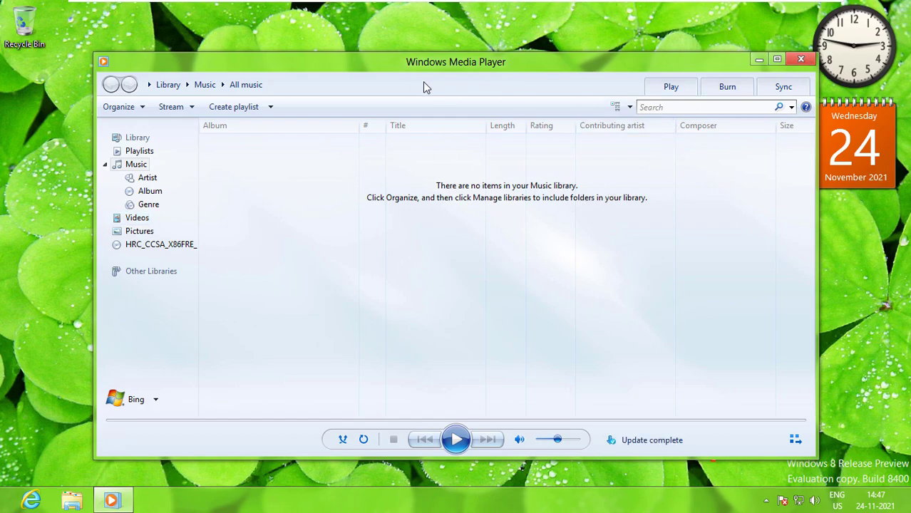
Step: Preview the Revert and Corporate skins in the Skin chooser and close Windows Media Player
right_click(315, 81)
mouse_move(346, 99)
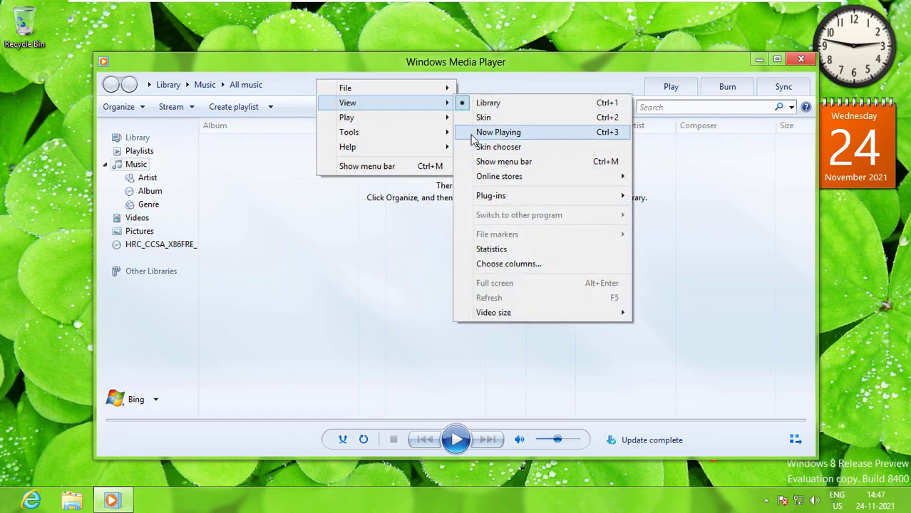
click(497, 148)
click(146, 135)
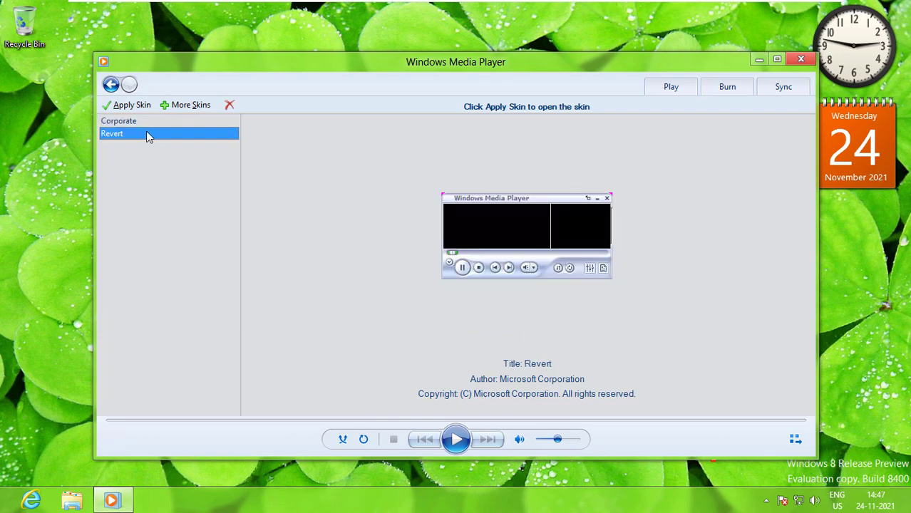
click(156, 123)
click(118, 132)
click(118, 122)
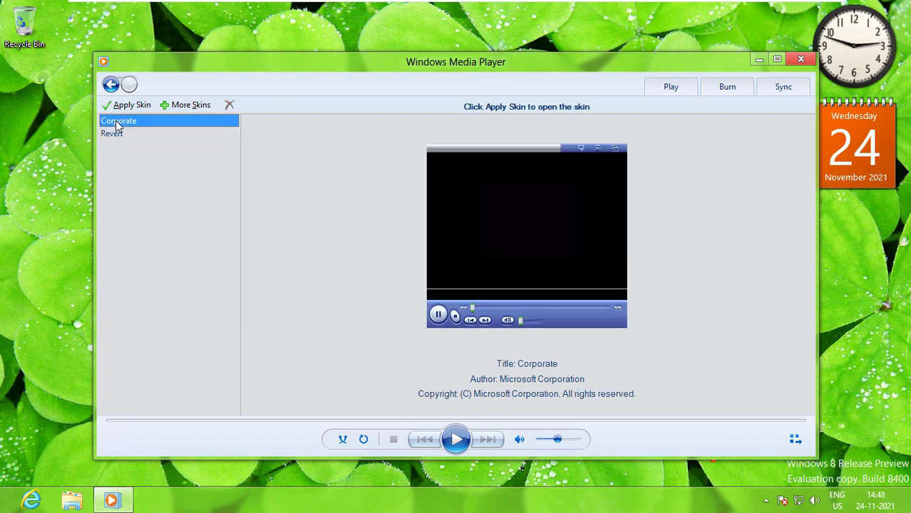
click(800, 60)
Step: Open WordPad from the Windows Accessories in the list of all apps
key(super+q)
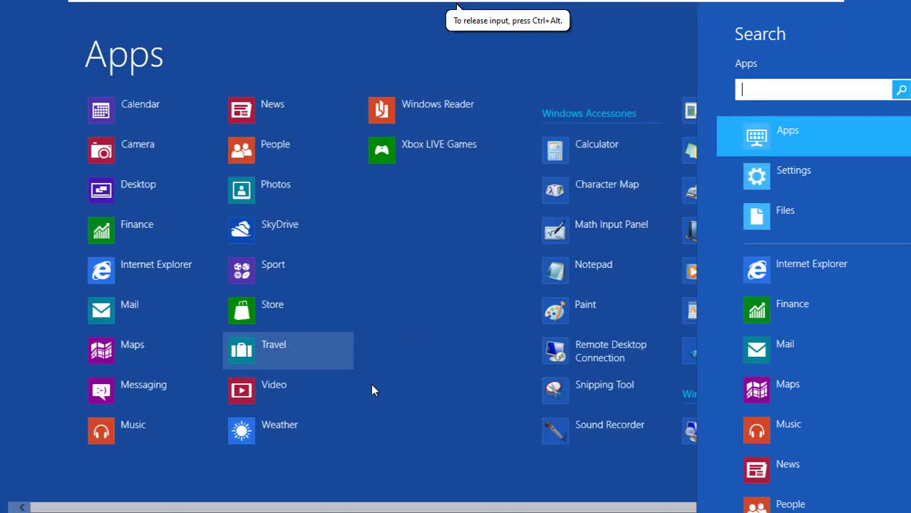
scroll(540, 423, down, 3)
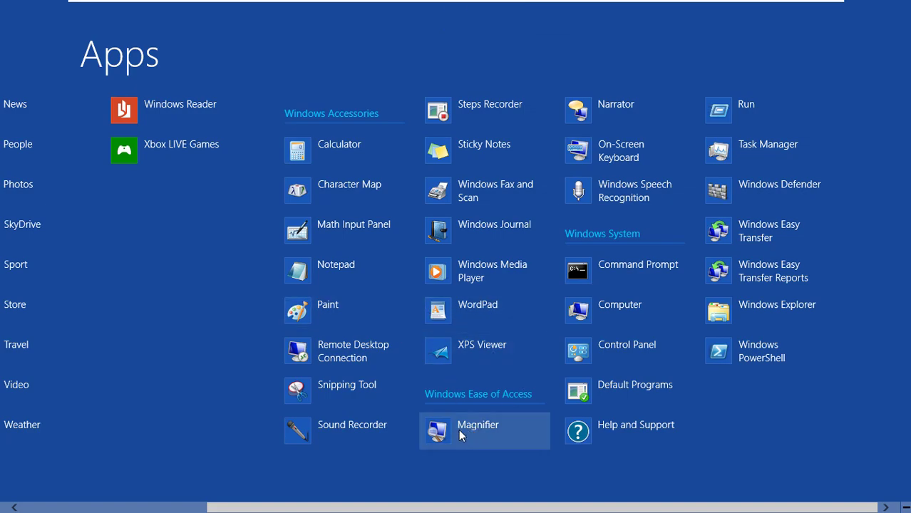
click(462, 317)
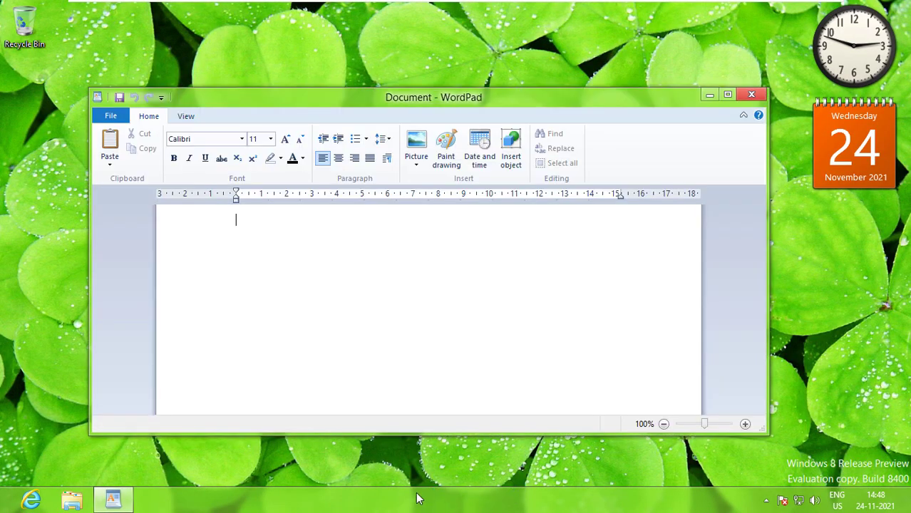
Step: Add the touch keyboard toolbar to the taskbar
right_click(416, 498)
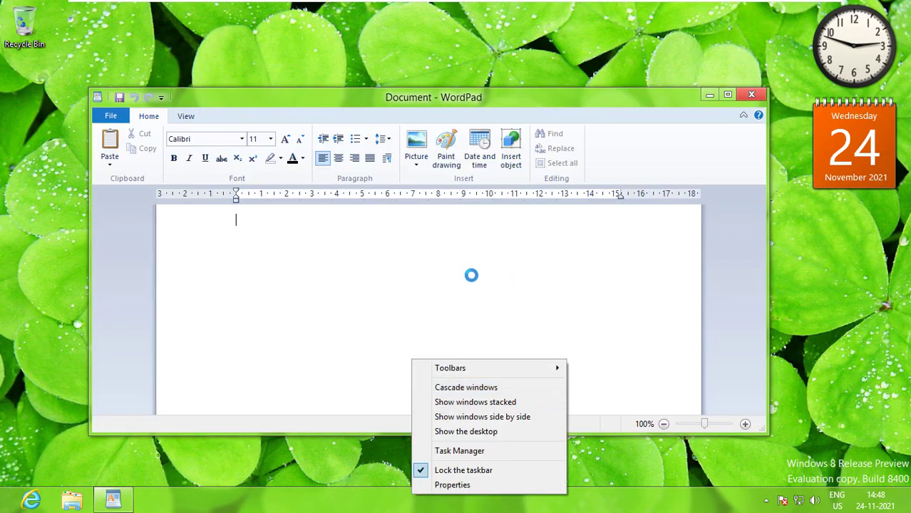
mouse_move(528, 368)
click(615, 397)
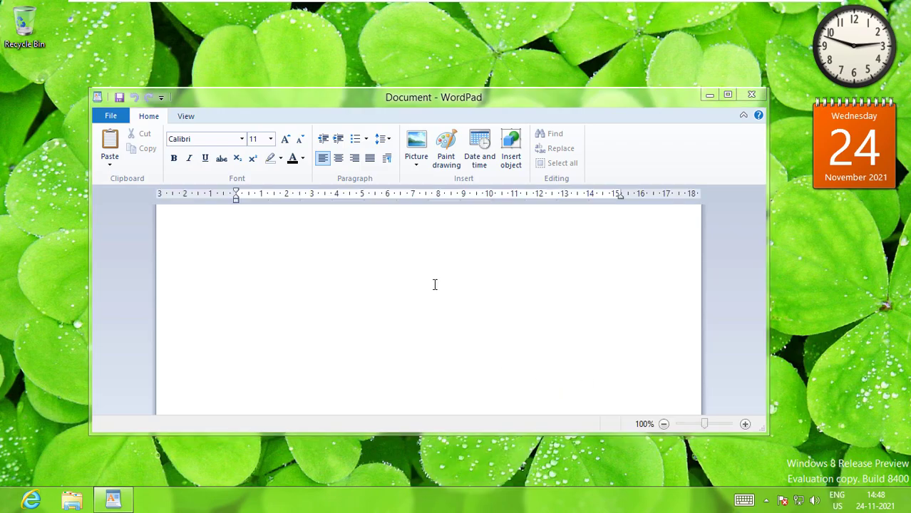
Step: Dismiss the taskbar's shortcut menu and minimize the WordPad window to the taskbar
right_click(745, 501)
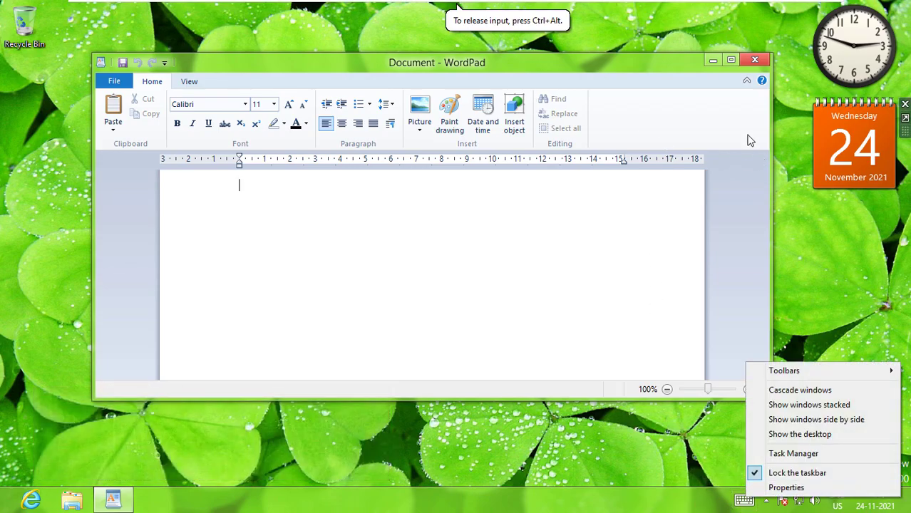
click(667, 119)
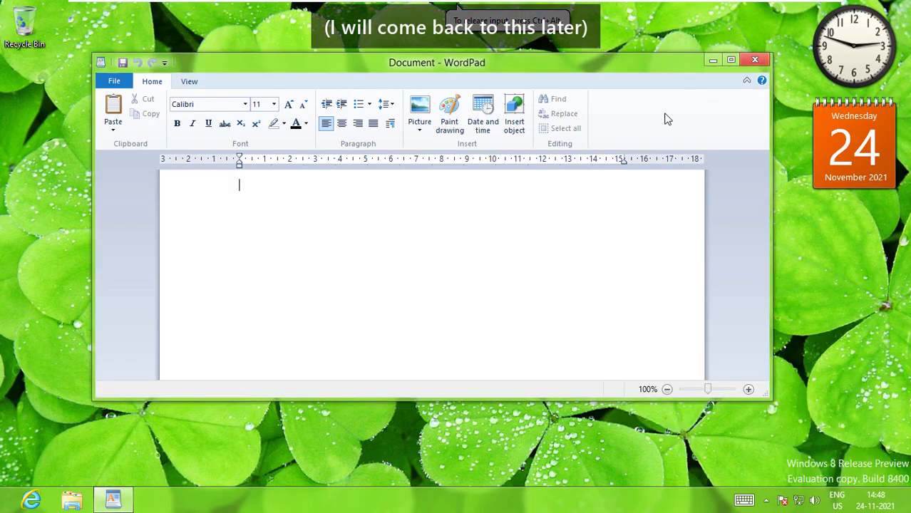
click(711, 61)
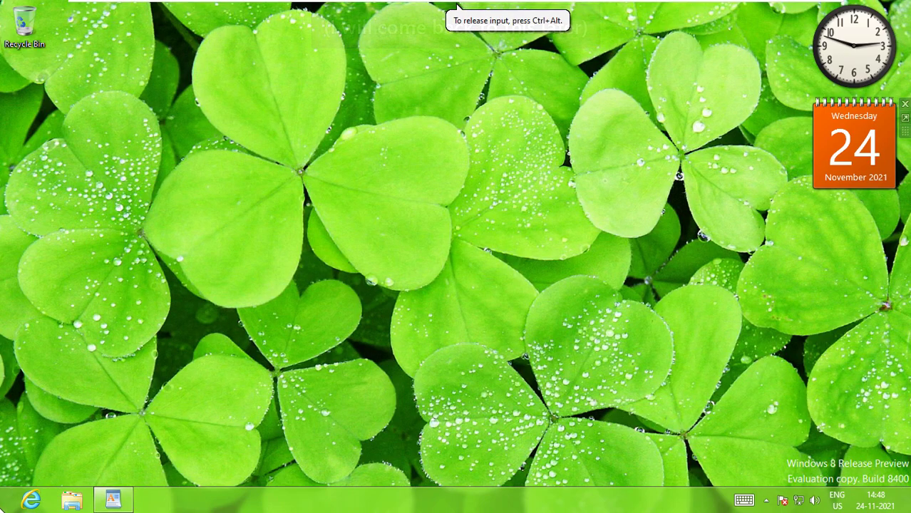
Step: Open Magnifier from the Windows Ease of Access group in the list of all apps
click(3, 508)
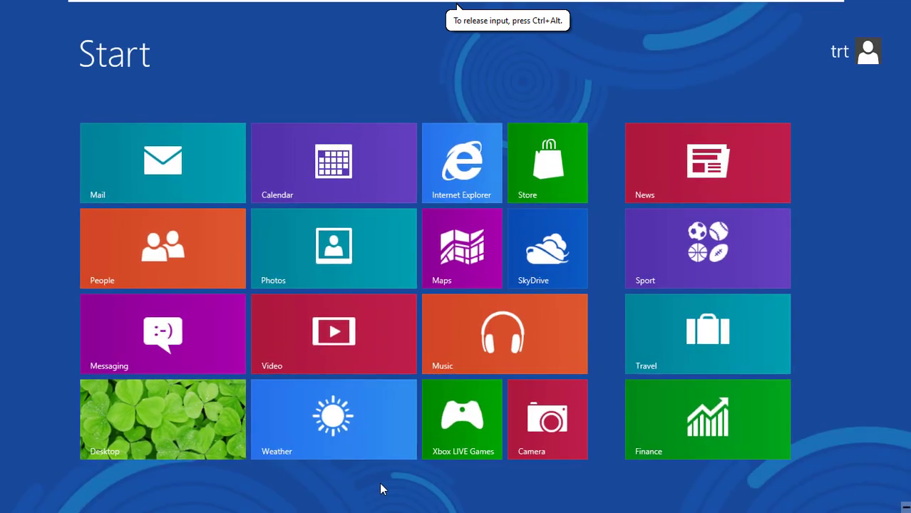
right_click(381, 489)
click(871, 490)
scroll(691, 420, down, 3)
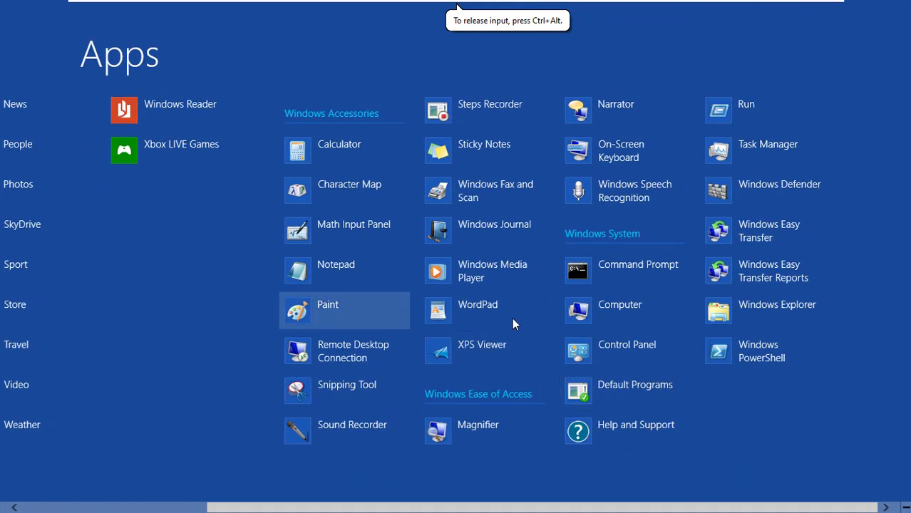
click(499, 435)
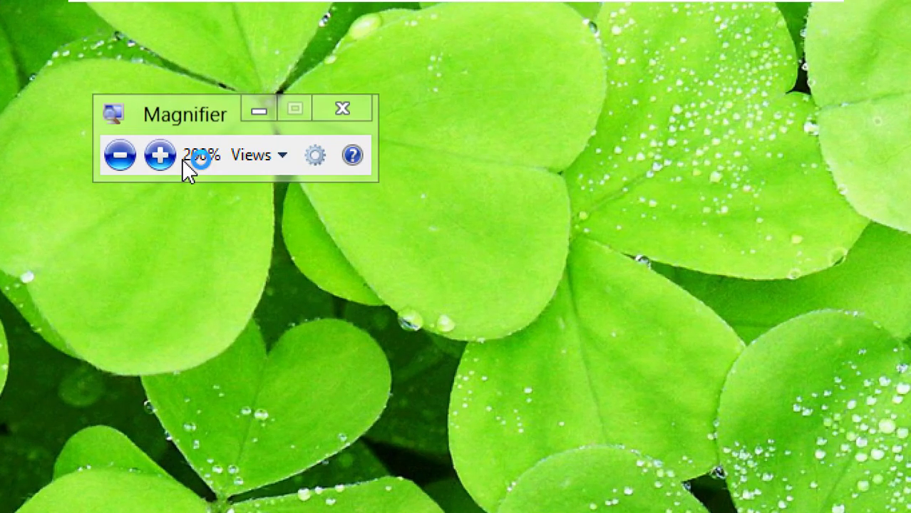
Step: Zoom the magnified view out to normal size and exit Magnifier
click(120, 155)
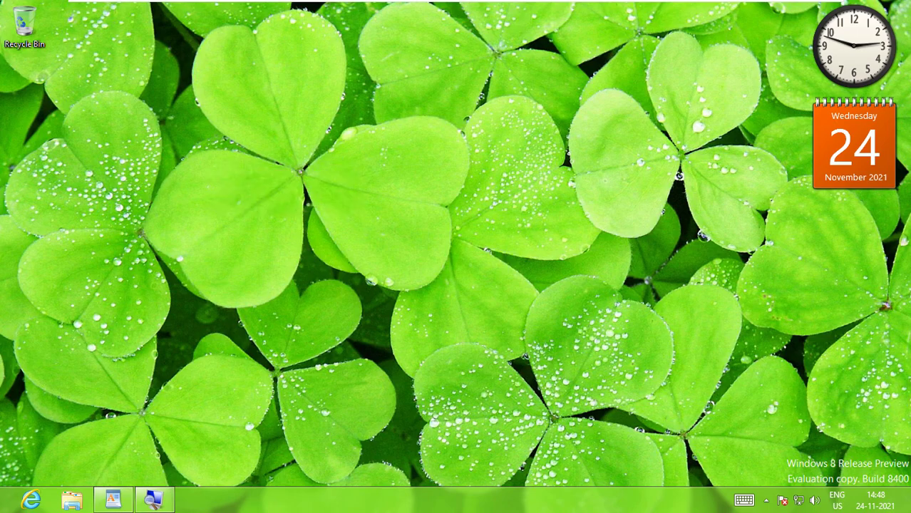
key(super+Escape)
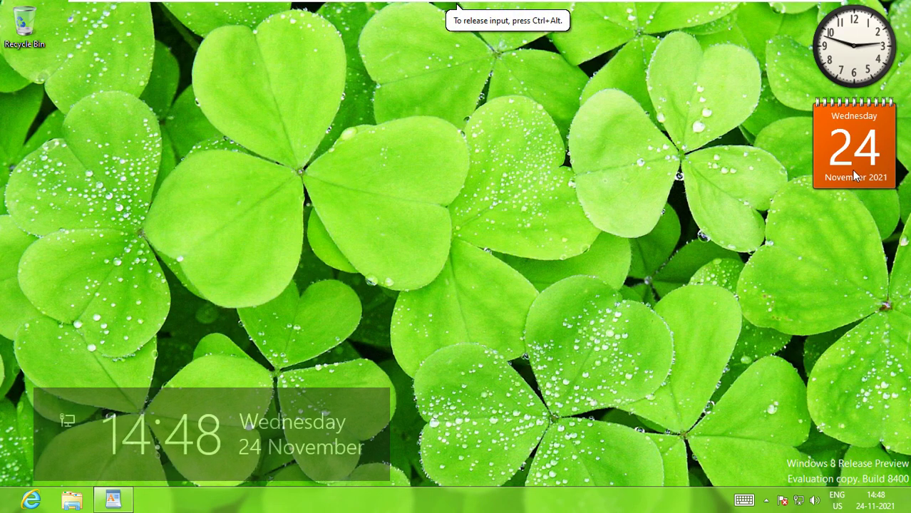
Step: Bring up the full apps list through the Search charm and open Command Prompt from the Windows System group
mouse_move(905, 6)
mouse_move(893, 136)
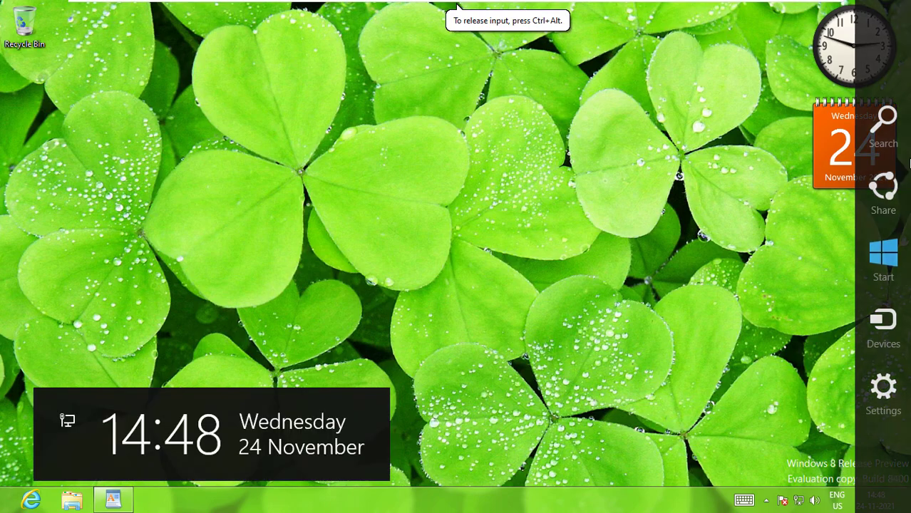
click(884, 129)
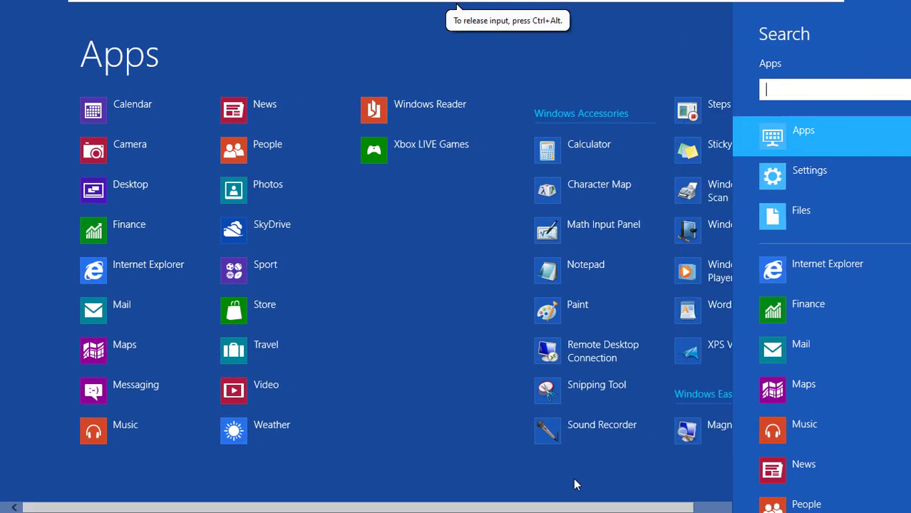
click(575, 484)
scroll(586, 285, right, 3)
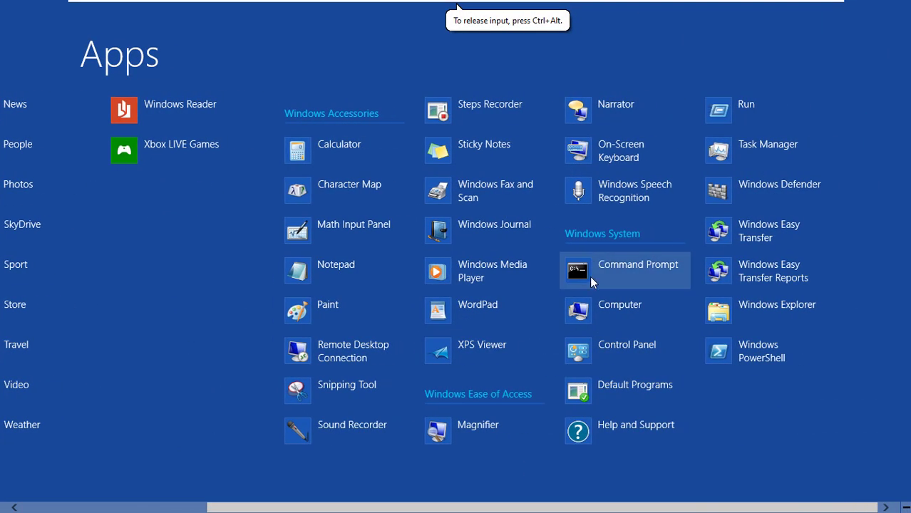
click(562, 277)
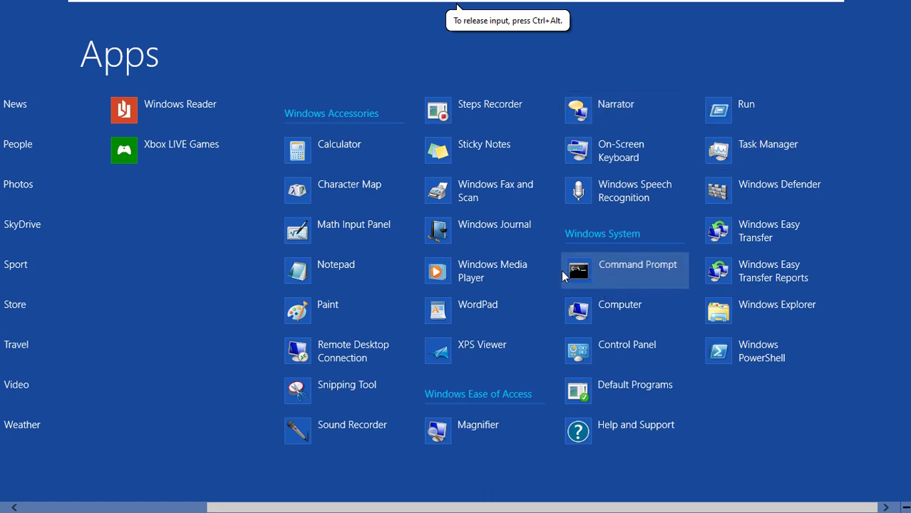
Step: Open Command Prompt as administrator and switch the desktop to its next background picture
right_click(562, 276)
click(239, 467)
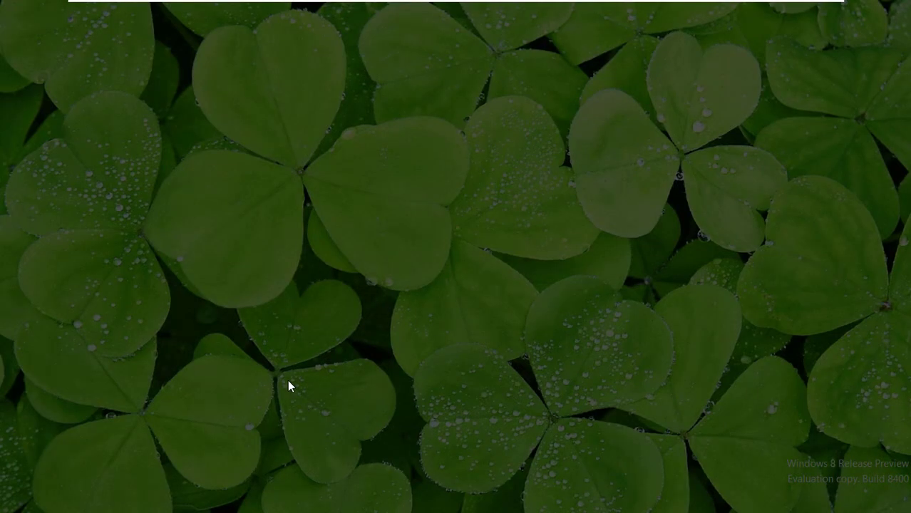
click(514, 267)
right_click(353, 340)
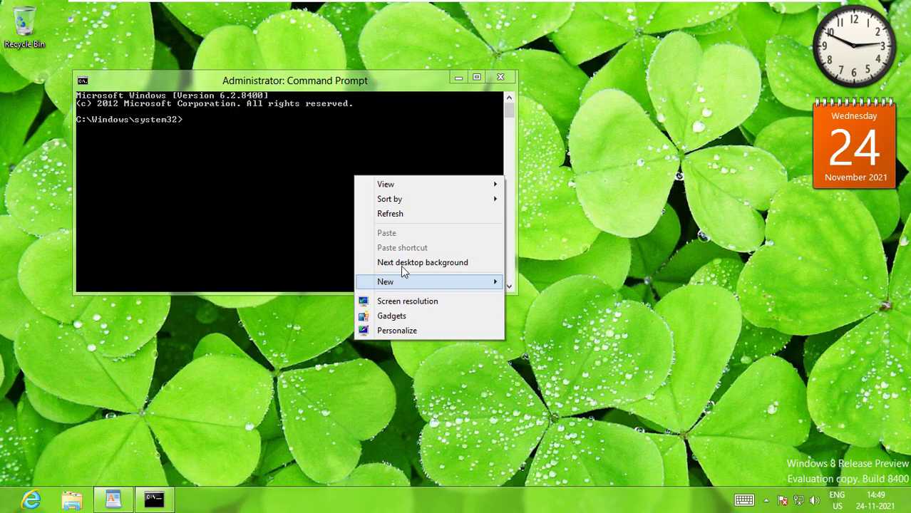
click(401, 263)
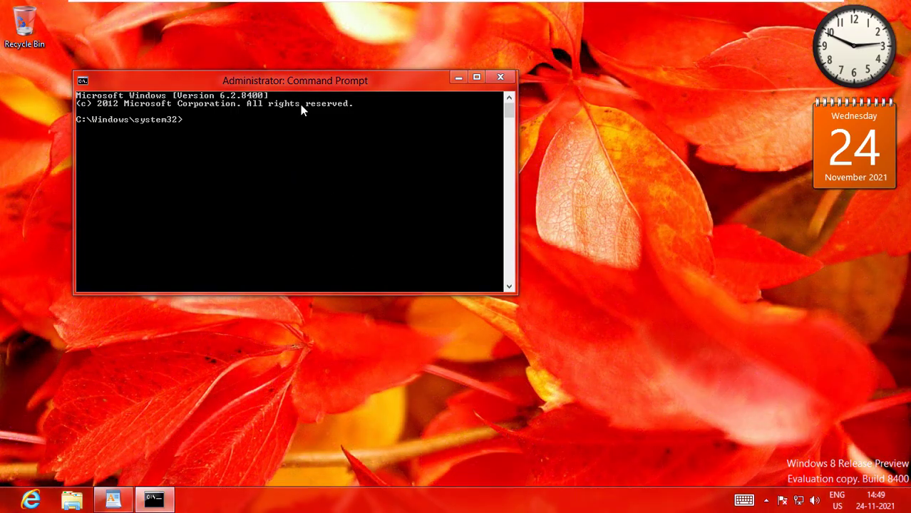
Step: Run the dir, date and time commands in the system32 folder, entering no new date or time
text(dir)
key(Return)
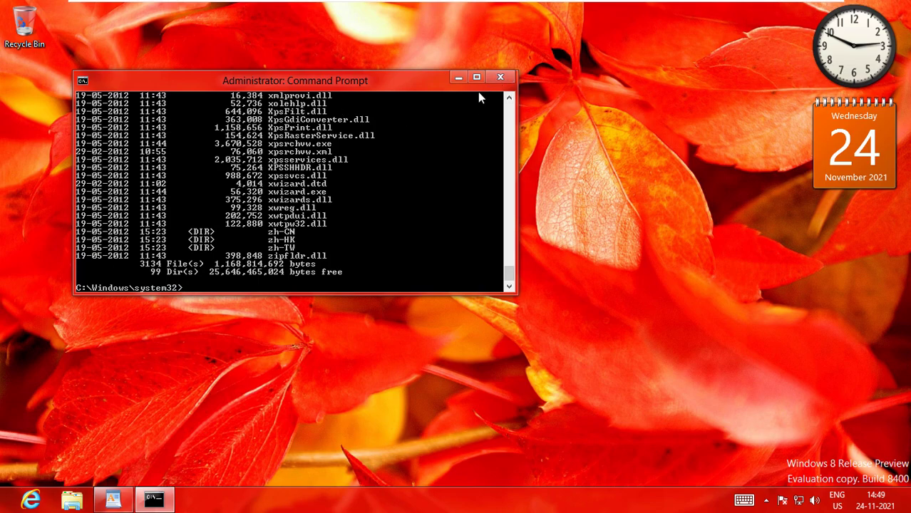
text(date)
key(Return)
key(Return)
text(t)
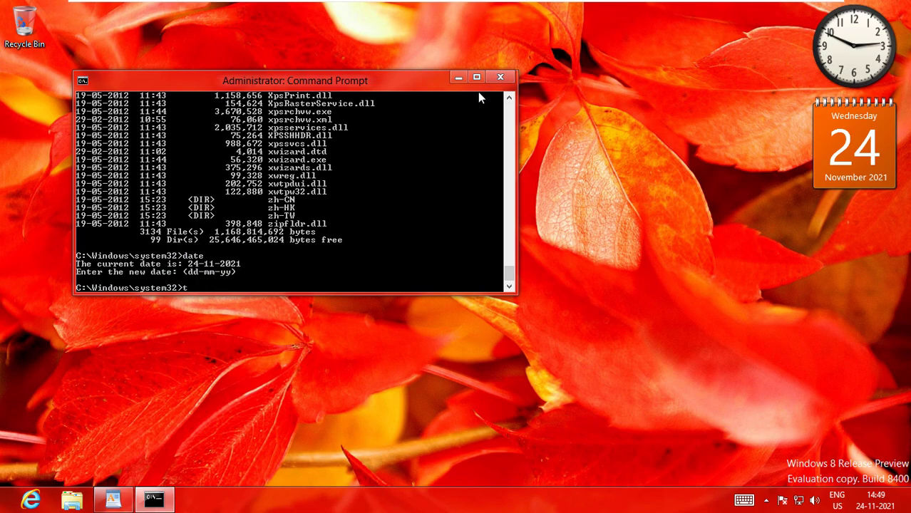
text(ime)
key(Return)
key(Return)
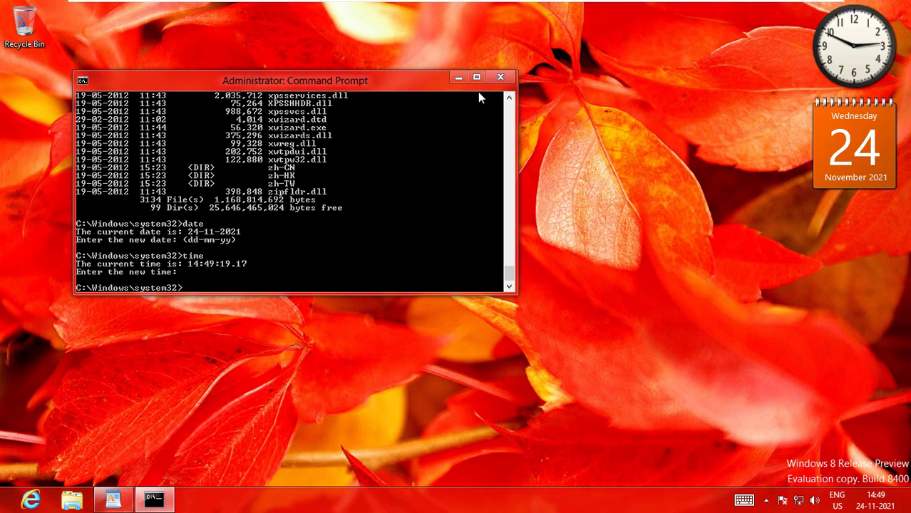
Step: Close Command Prompt and advance the desktop background by two pictures
click(499, 78)
right_click(501, 155)
click(528, 239)
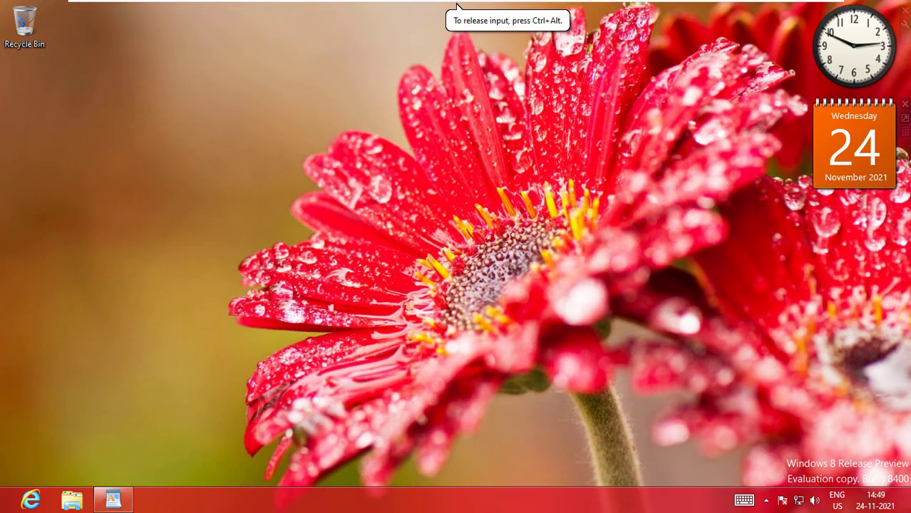
right_click(554, 261)
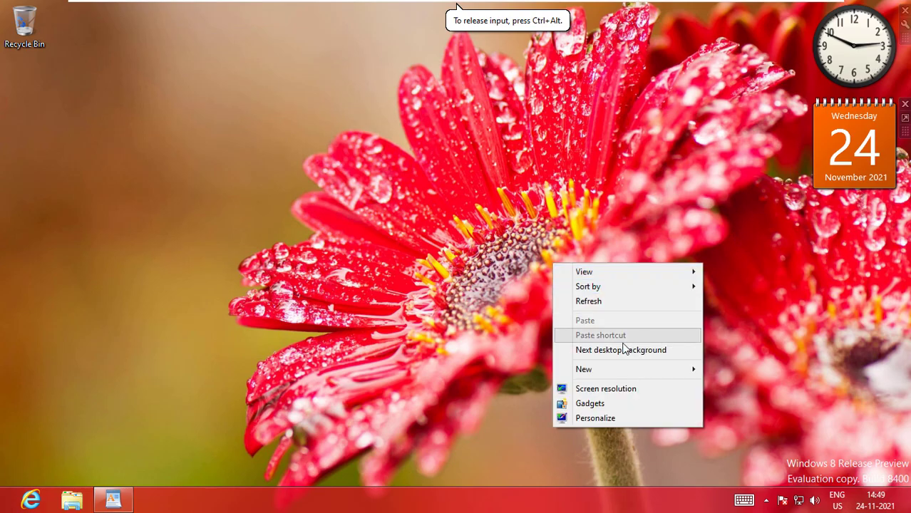
click(573, 350)
Step: Open Control Panel from the list of all apps and view the System and Security category, briefly maximized
key(super+q)
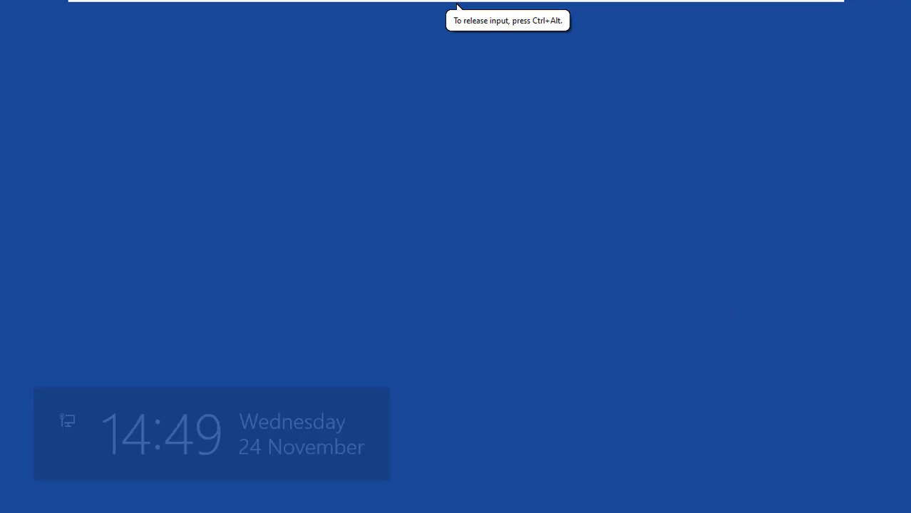
scroll(538, 427, down, 3)
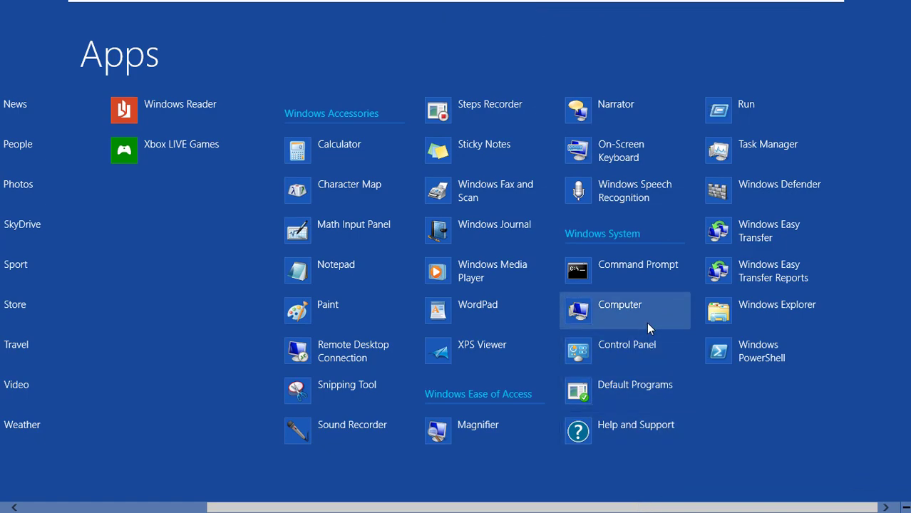
click(618, 350)
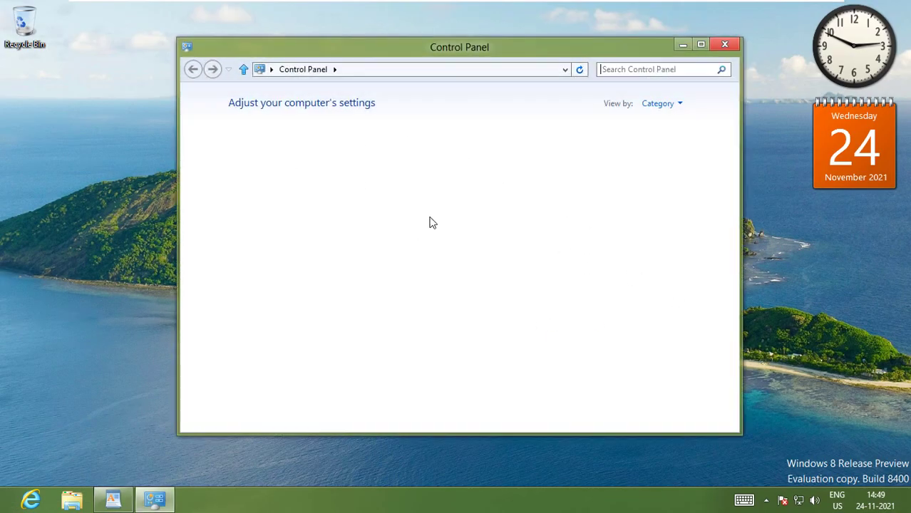
click(317, 134)
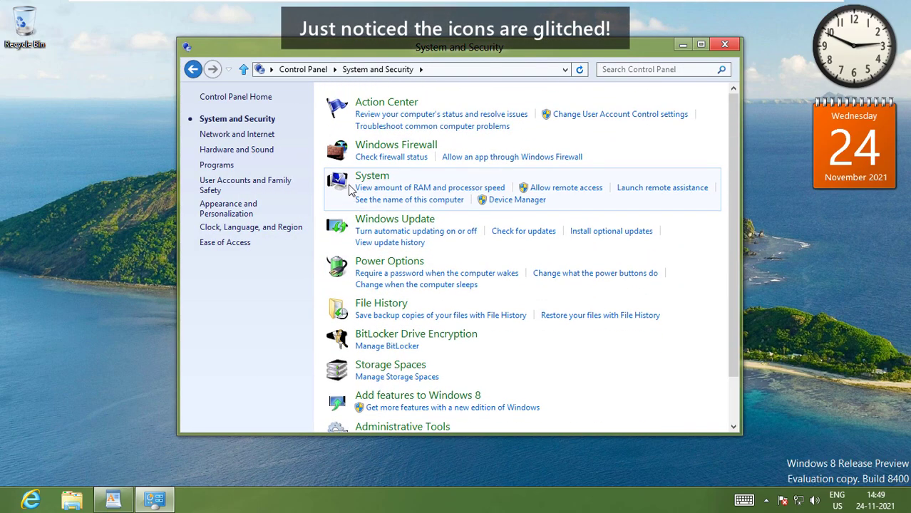
double_click(381, 52)
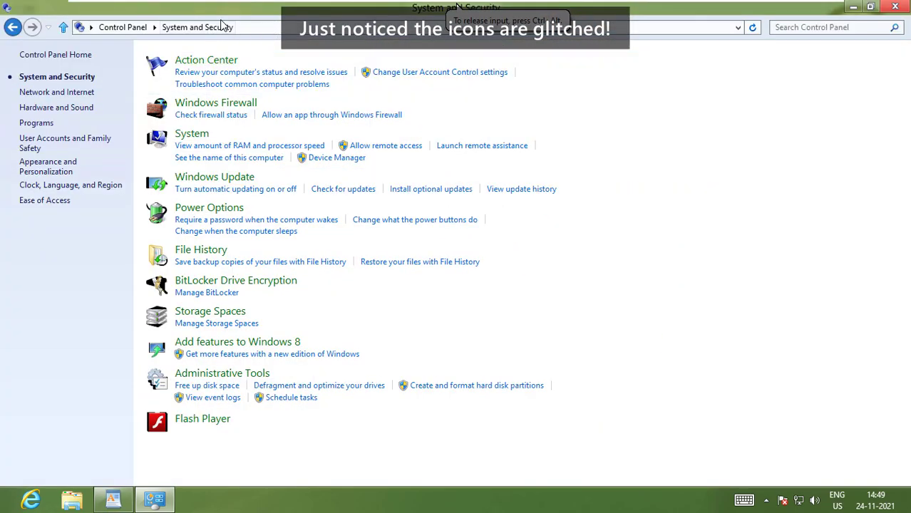
double_click(213, 14)
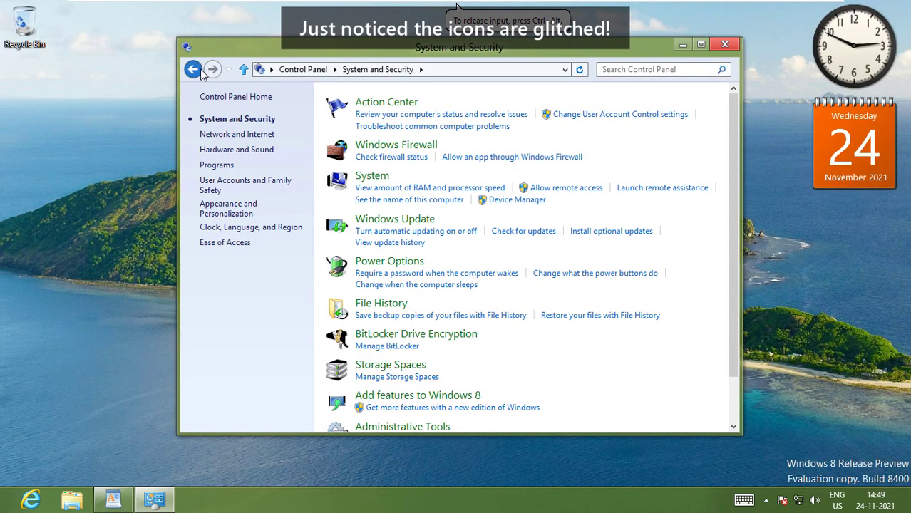
Step: View the System page and the Network and Internet category, and close Control Panel
click(327, 183)
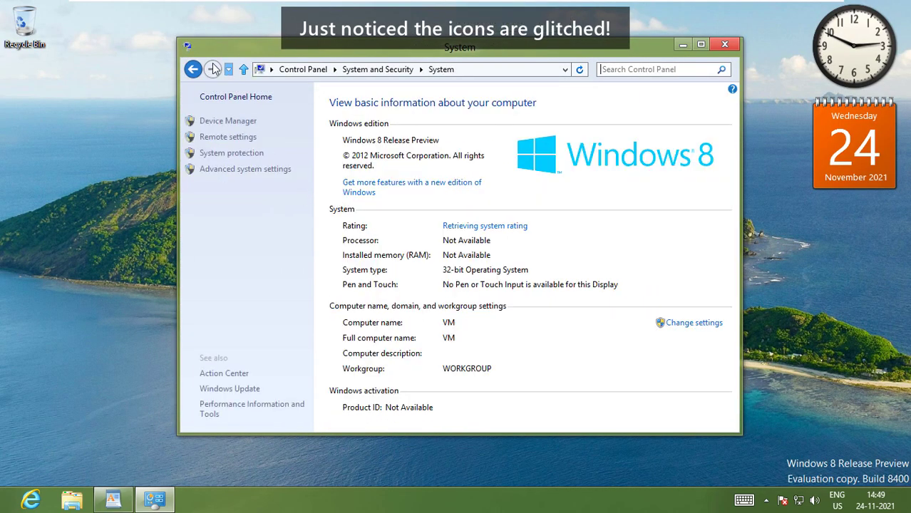
click(192, 70)
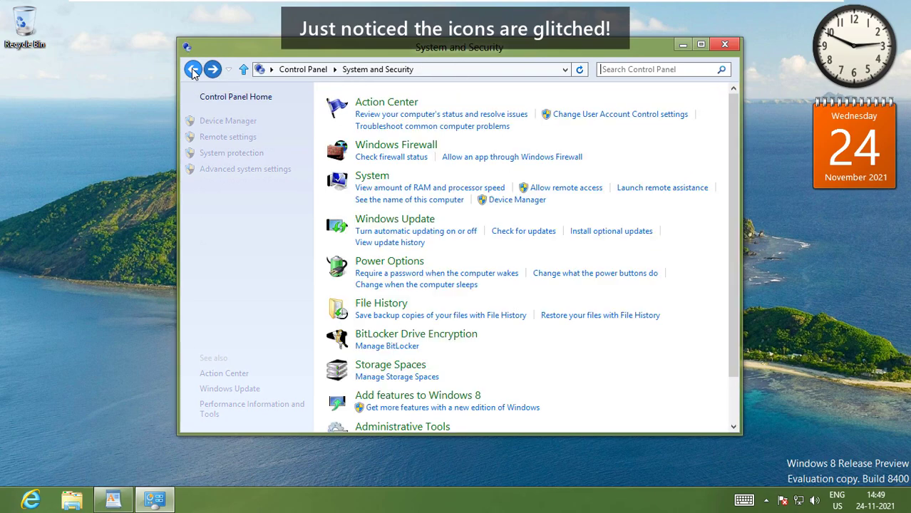
click(193, 69)
click(402, 195)
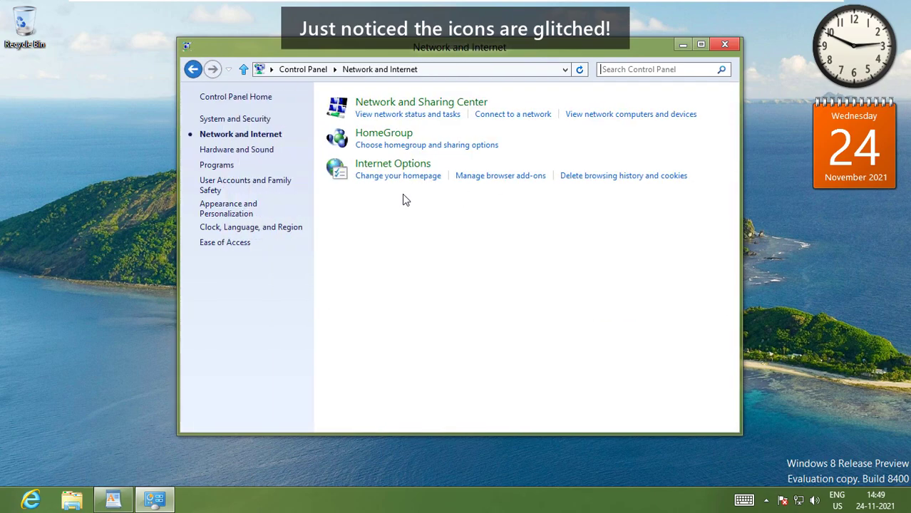
click(192, 70)
click(725, 44)
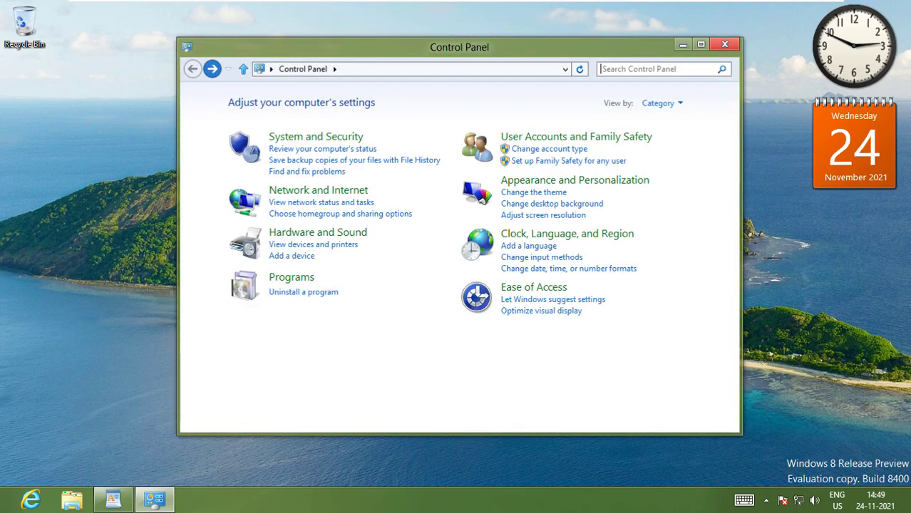
Step: Open Task Manager in its detailed view and move its window higher on the desktop
right_click(734, 492)
click(734, 458)
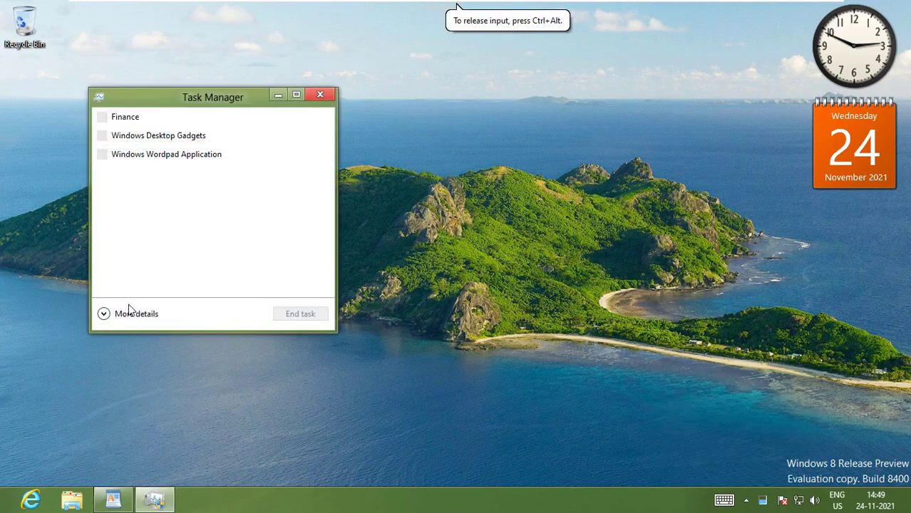
click(130, 311)
drag(258, 98, 279, 63)
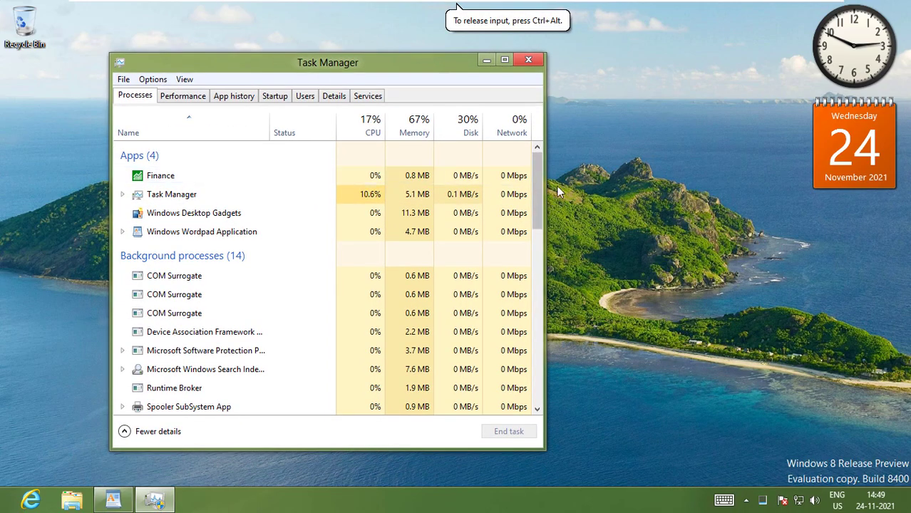
Step: Restart the Windows Explorer process in Task Manager
scroll(521, 314, down, 10)
click(342, 351)
click(491, 432)
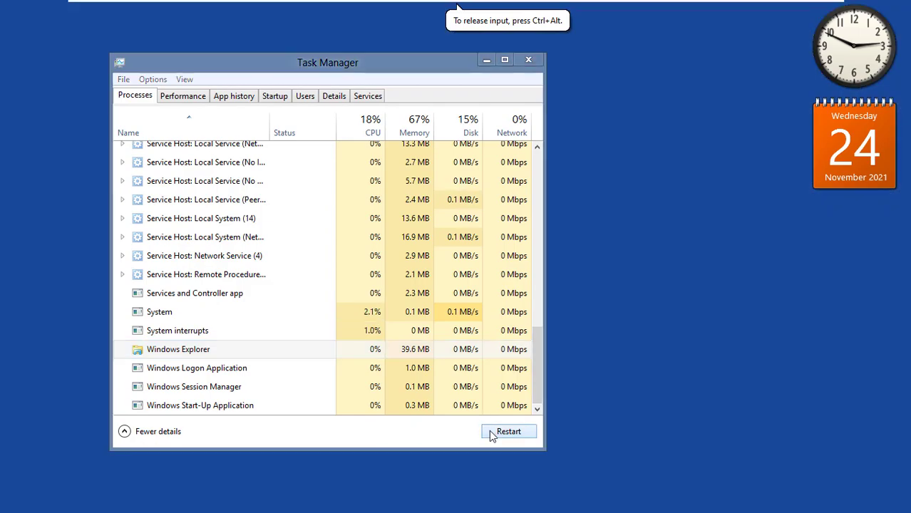
Step: End the dwm.exe process from Task Manager's detailed process list to restart the Desktop Window Manager
click(334, 95)
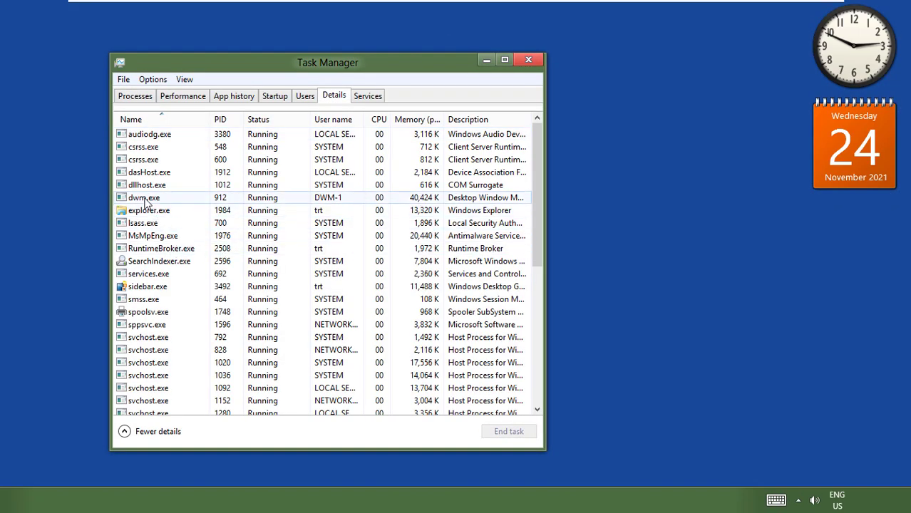
right_click(147, 198)
click(185, 221)
click(471, 278)
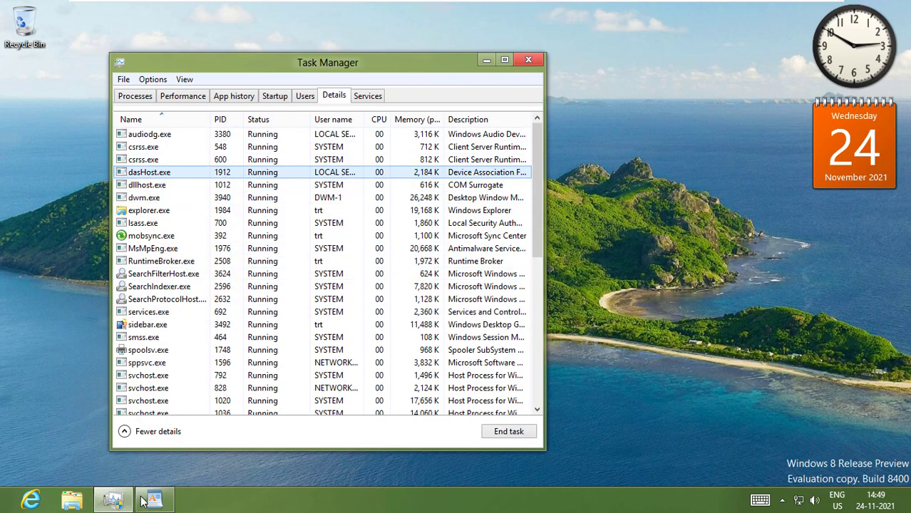
Step: Reopen Control Panel and examine the icons in the System and Security category
right_click(7, 506)
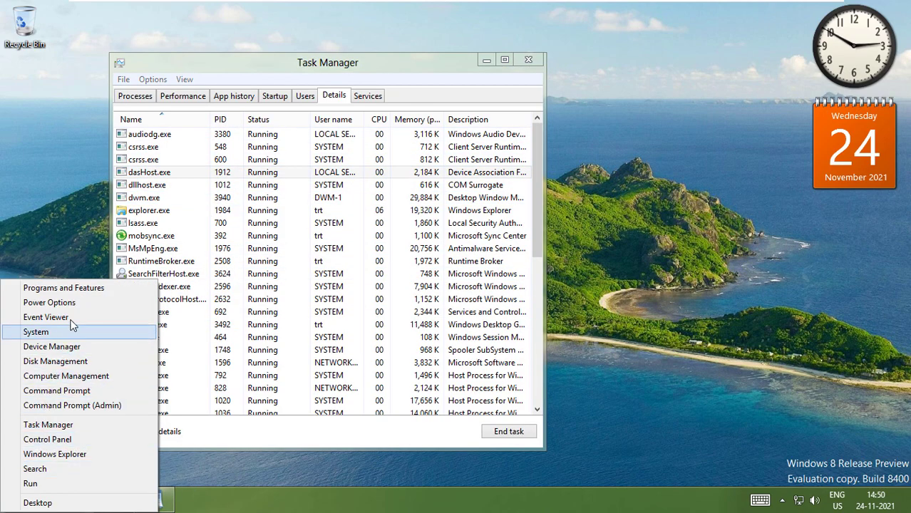
click(66, 437)
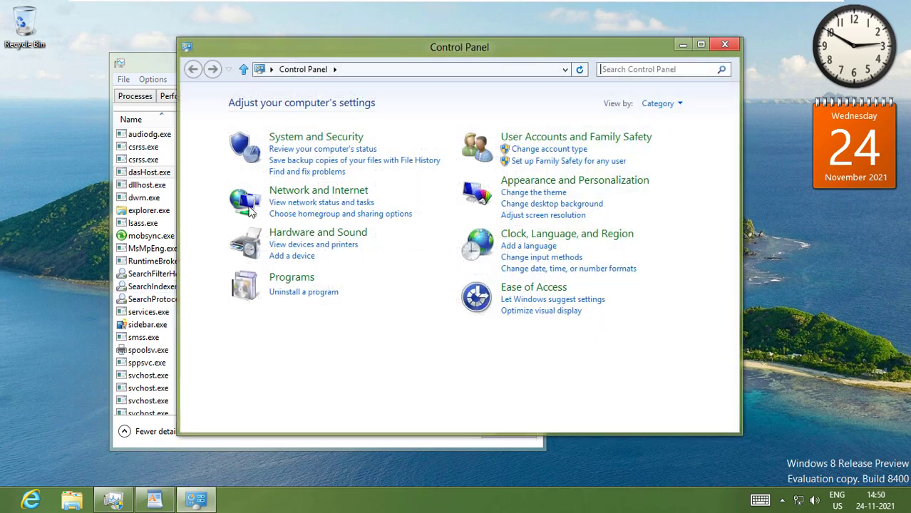
click(382, 139)
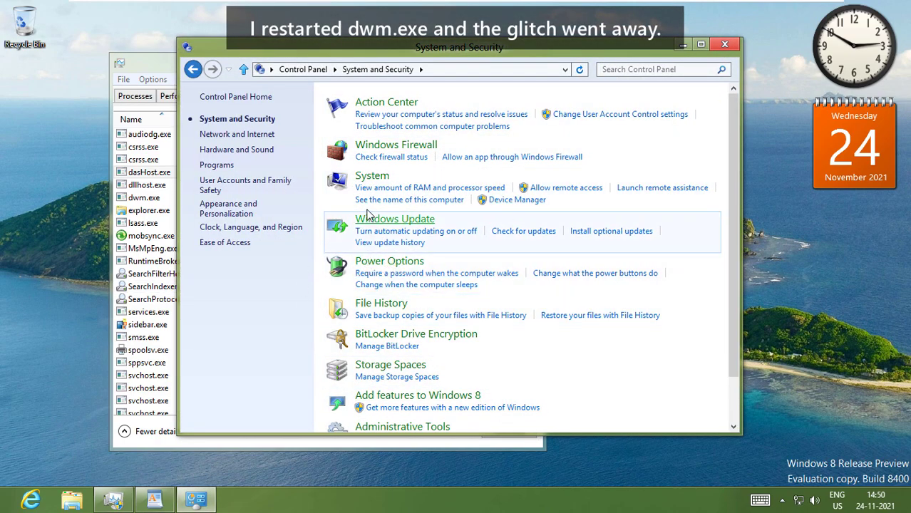
scroll(361, 286, down, 2)
scroll(362, 236, up, 2)
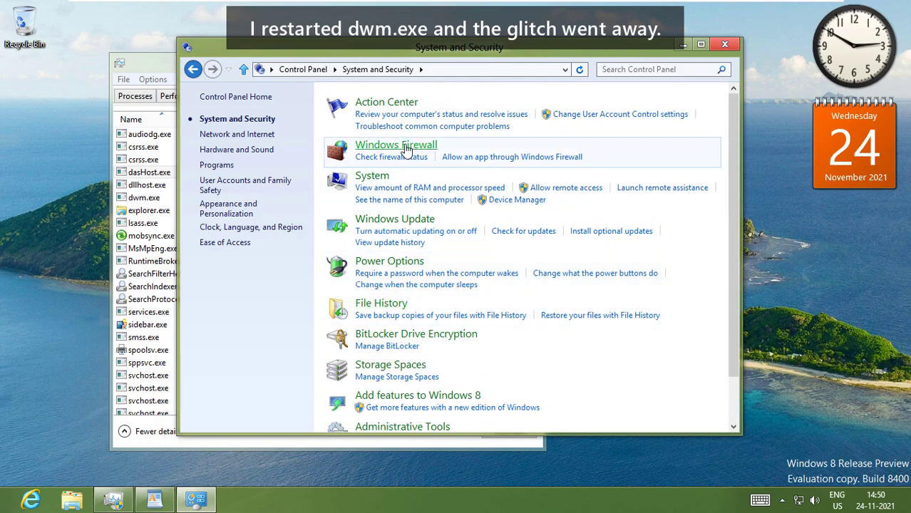
scroll(360, 299, down, 1)
scroll(360, 299, up, 1)
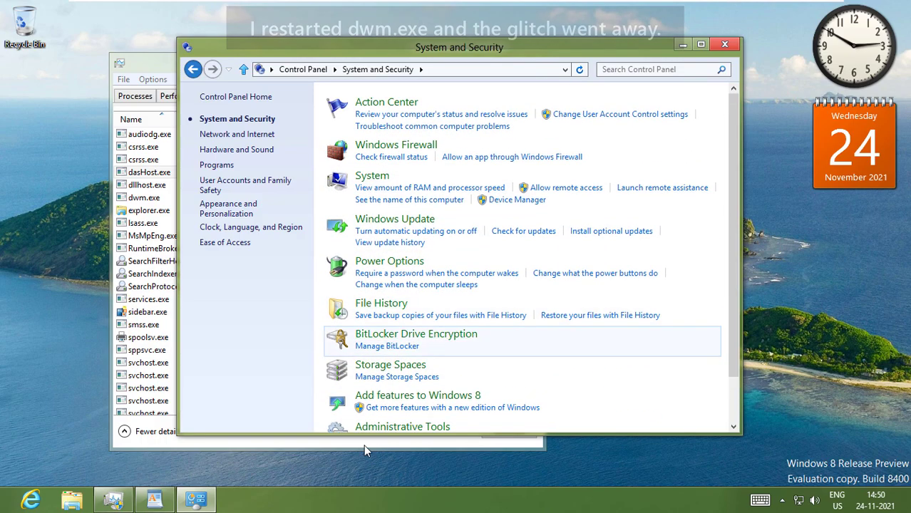
Step: Launch Add features to Windows 8, close it without choosing an option, and return to the Control Panel home
click(402, 398)
click(512, 270)
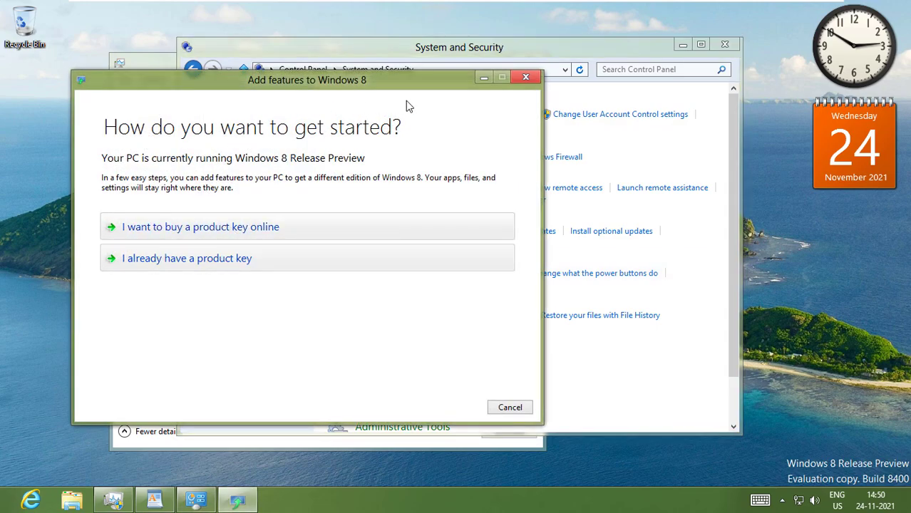
click(526, 78)
click(193, 70)
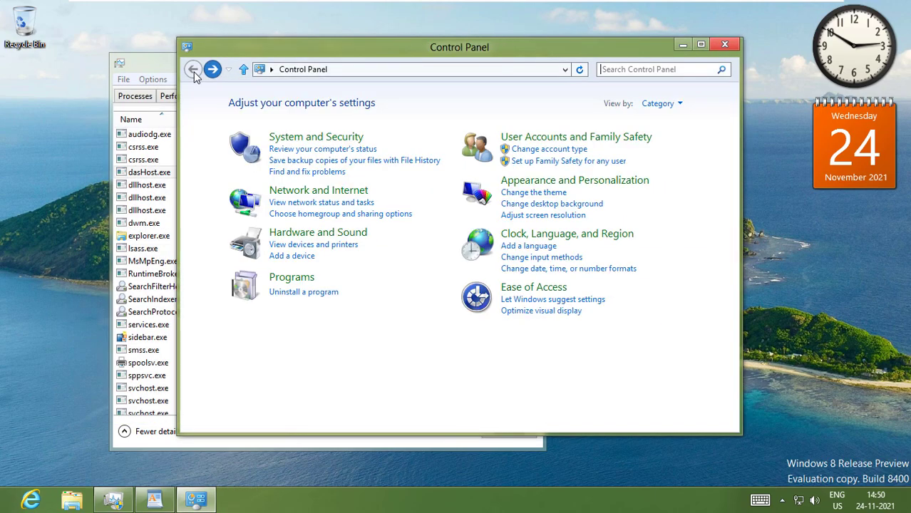
Step: Browse the Network and Internet, Hardware and Sound with Devices and Printers, and Programs categories in Control Panel
click(320, 186)
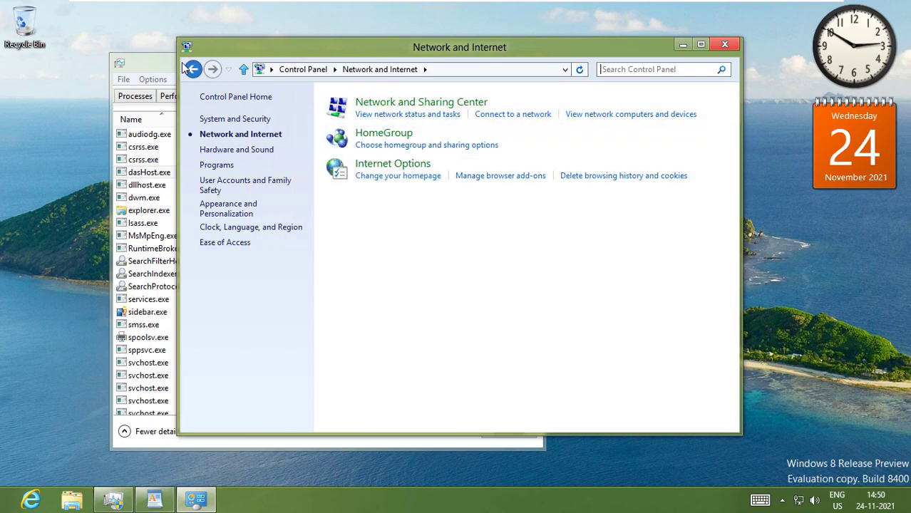
click(191, 68)
click(416, 238)
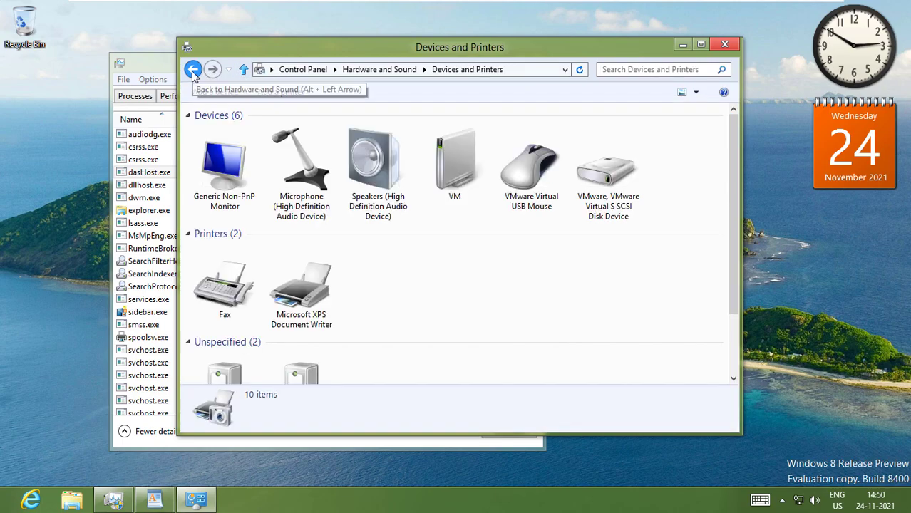
click(192, 70)
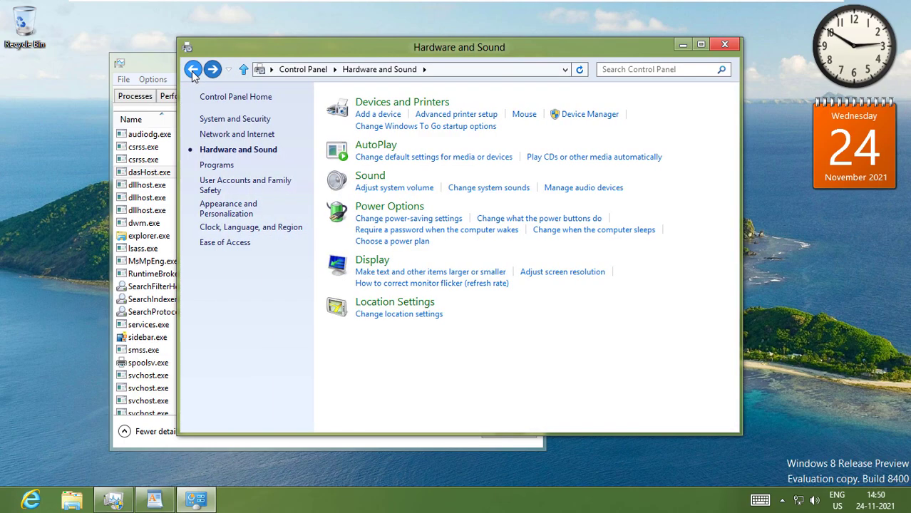
click(193, 70)
click(381, 274)
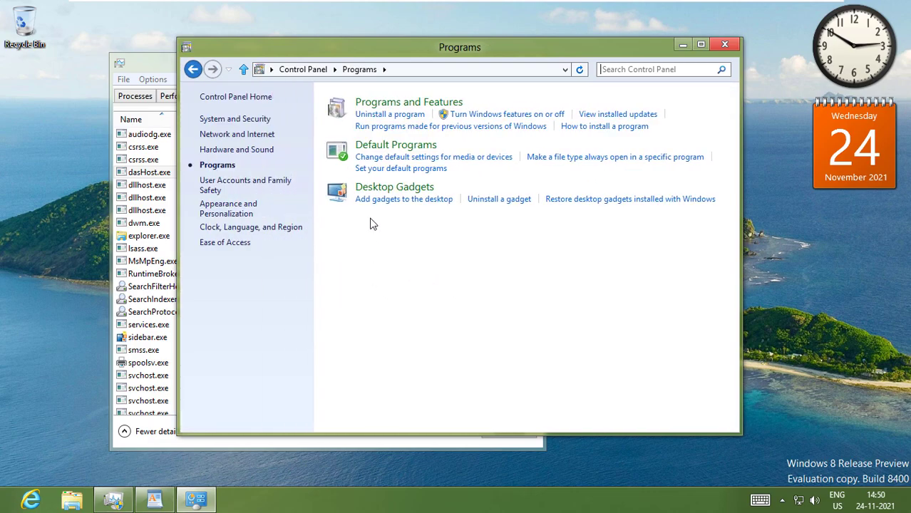
click(342, 123)
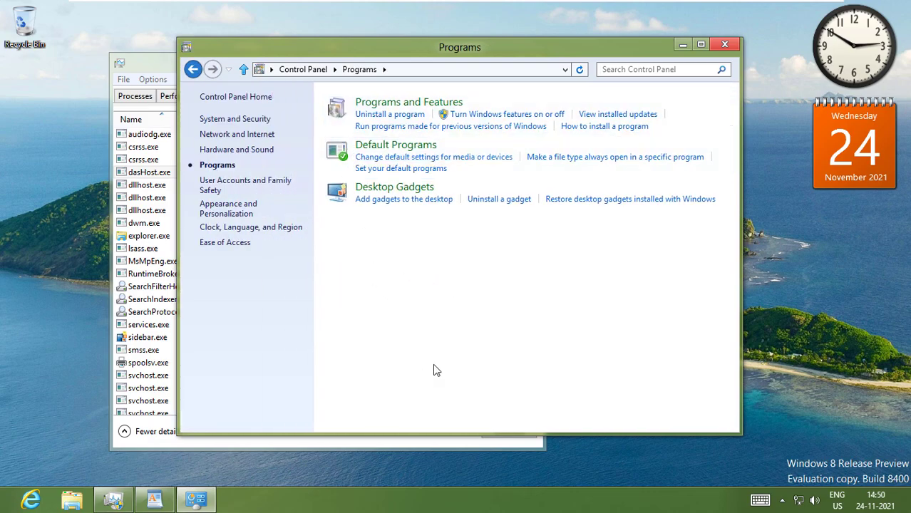
Step: View Default Programs and the uninstall list from the Programs category, returning to the Control Panel home
click(192, 69)
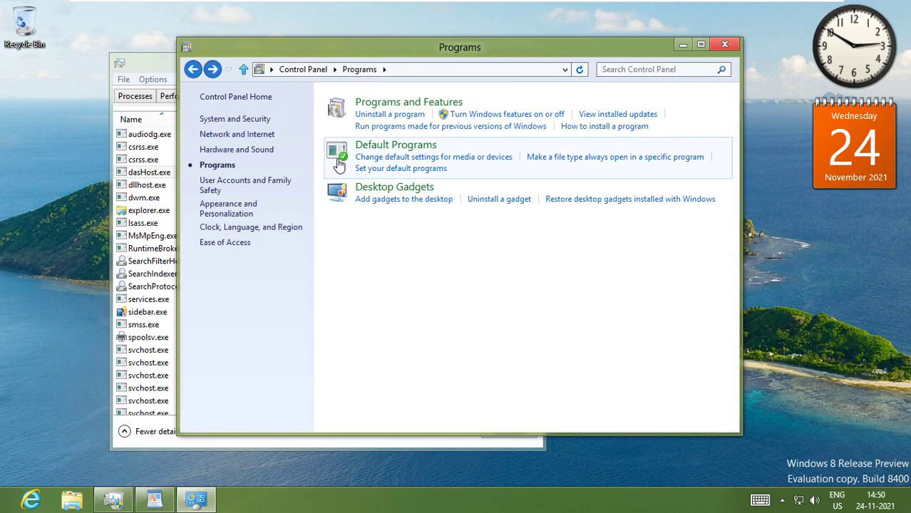
click(396, 145)
double_click(193, 69)
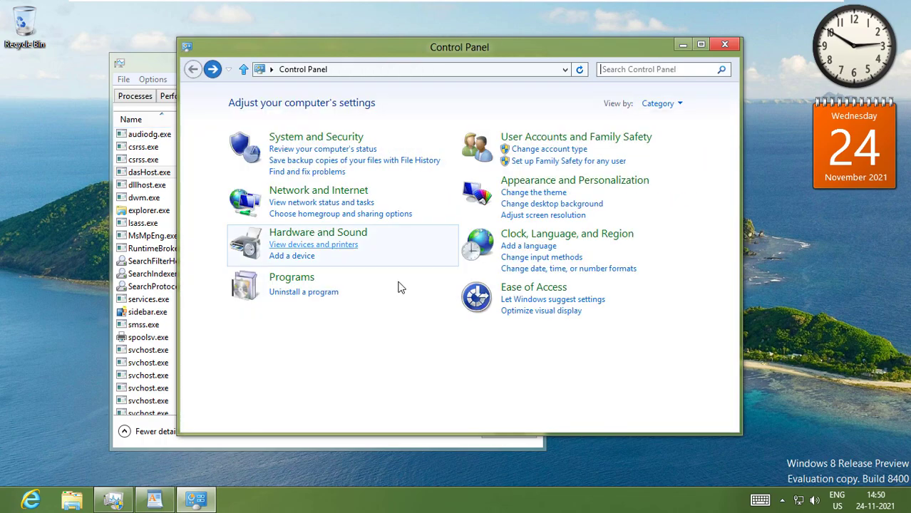
click(329, 292)
click(193, 69)
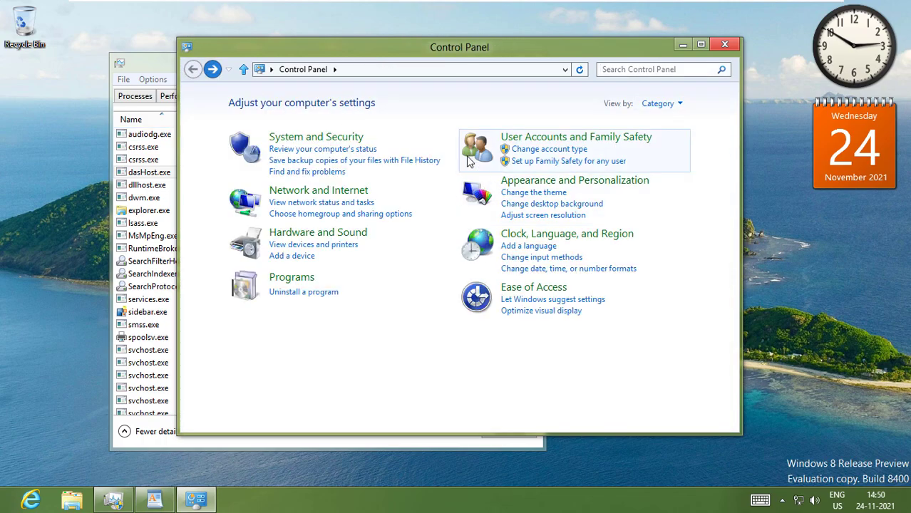
Step: View User Accounts and its Manage Accounts page under User Accounts and Family Safety, returning to the Control Panel home
click(470, 151)
click(342, 107)
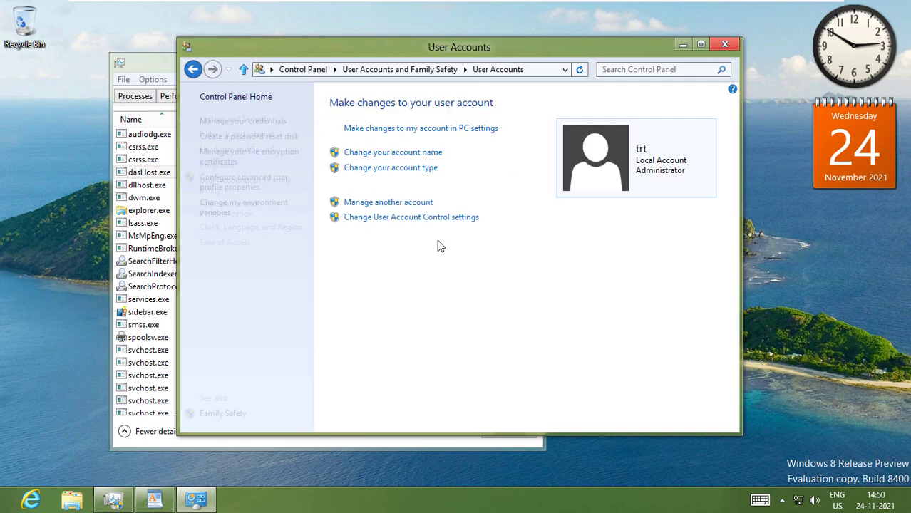
click(453, 206)
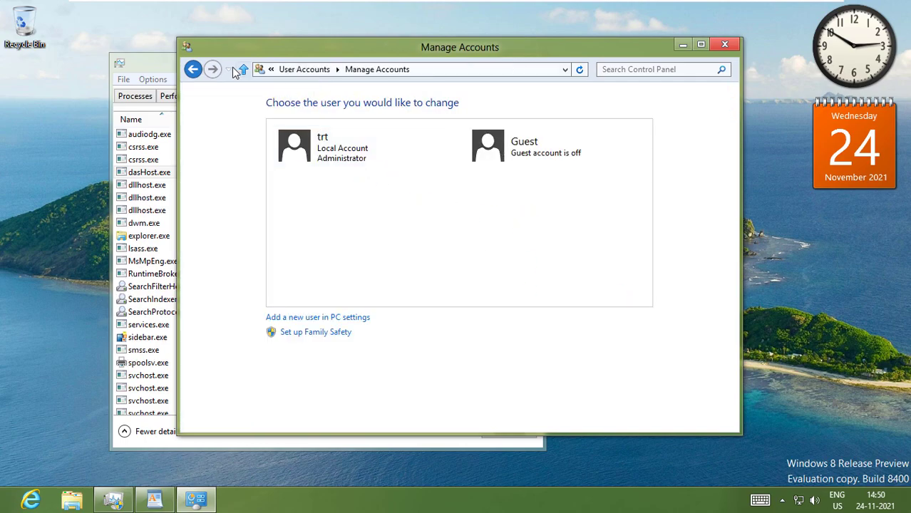
click(193, 70)
click(193, 70)
click(192, 70)
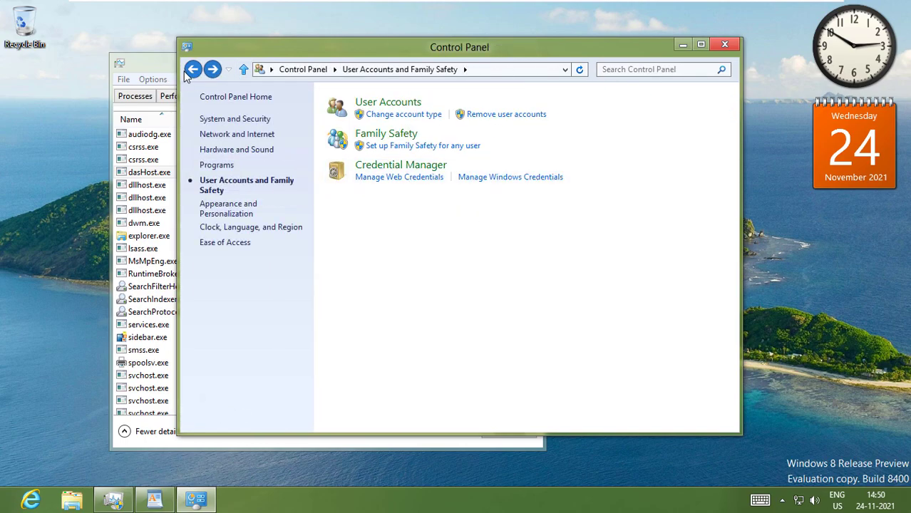
Step: Open the Appearance and Personalization category and look at its Personalization page
click(472, 207)
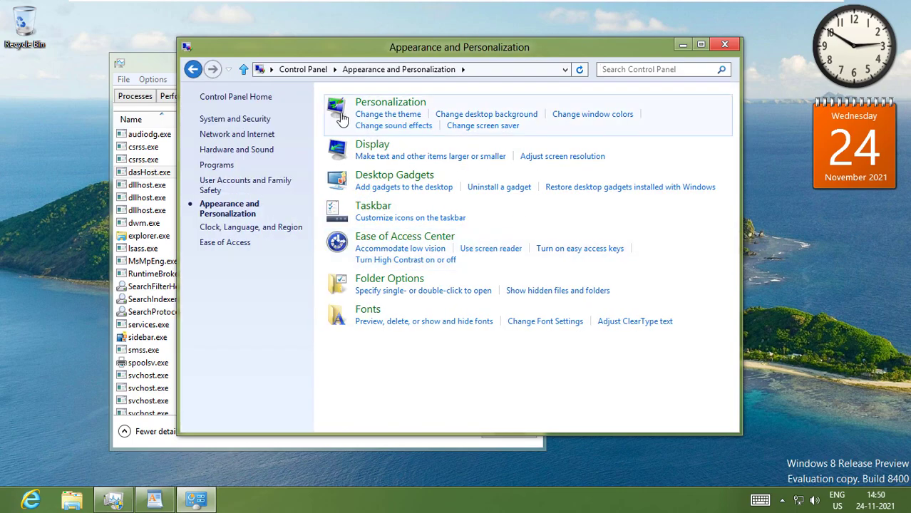
click(391, 96)
click(193, 70)
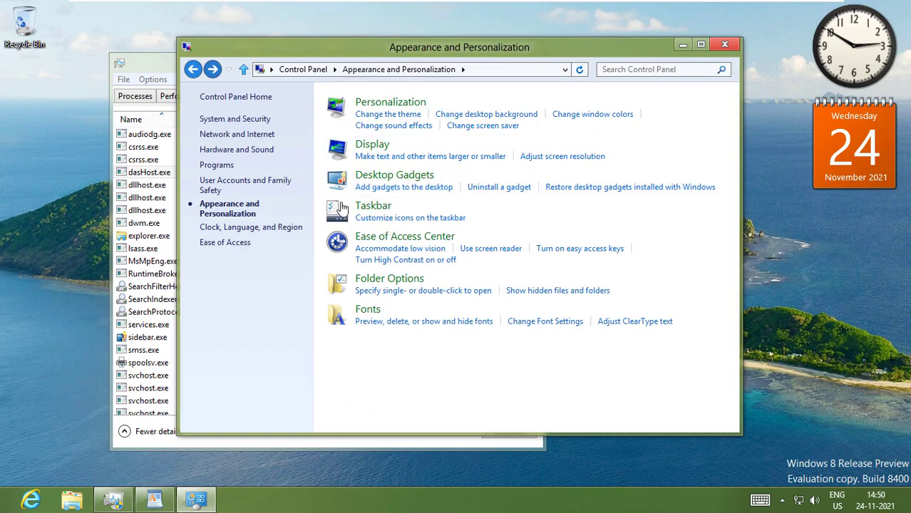
click(212, 69)
click(192, 69)
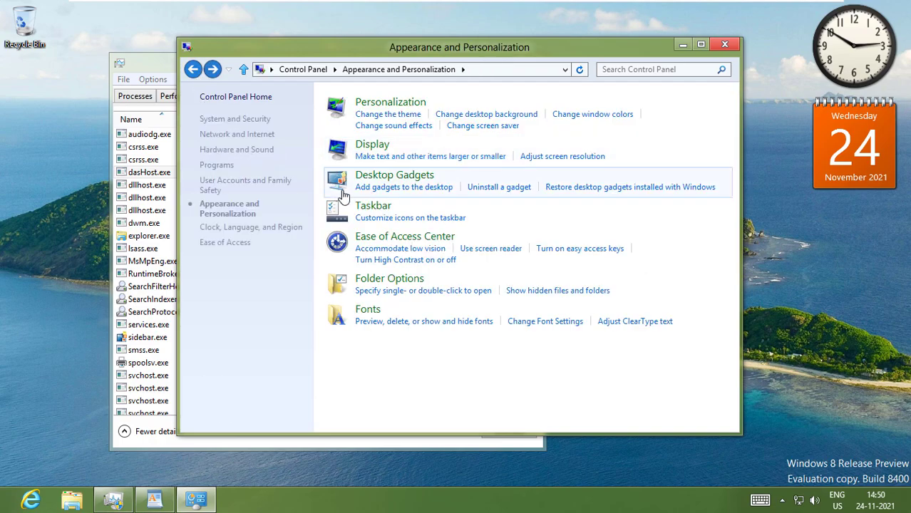
Step: Open Taskbar Properties and review the Jump Lists and Toolbars settings
click(373, 206)
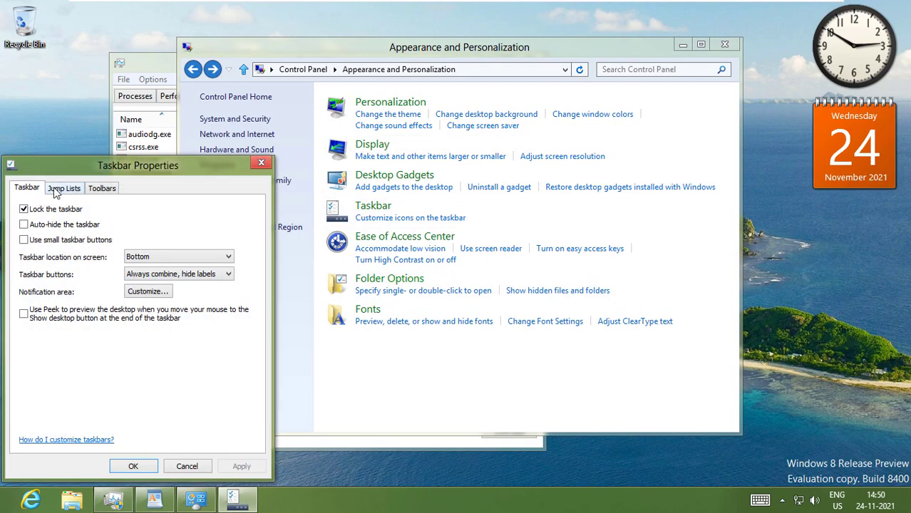
click(64, 189)
click(100, 188)
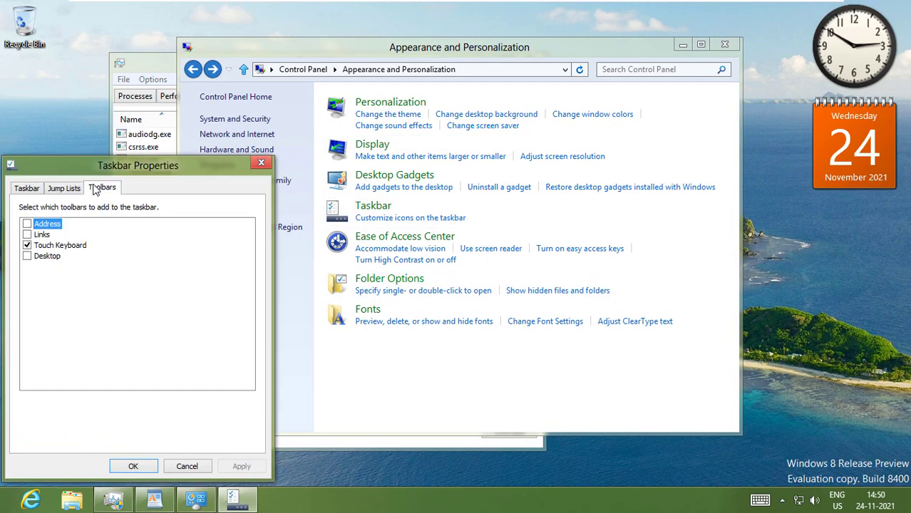
click(29, 189)
Step: Set the taskbar buttons to Combine when taskbar is full and apply it
click(198, 277)
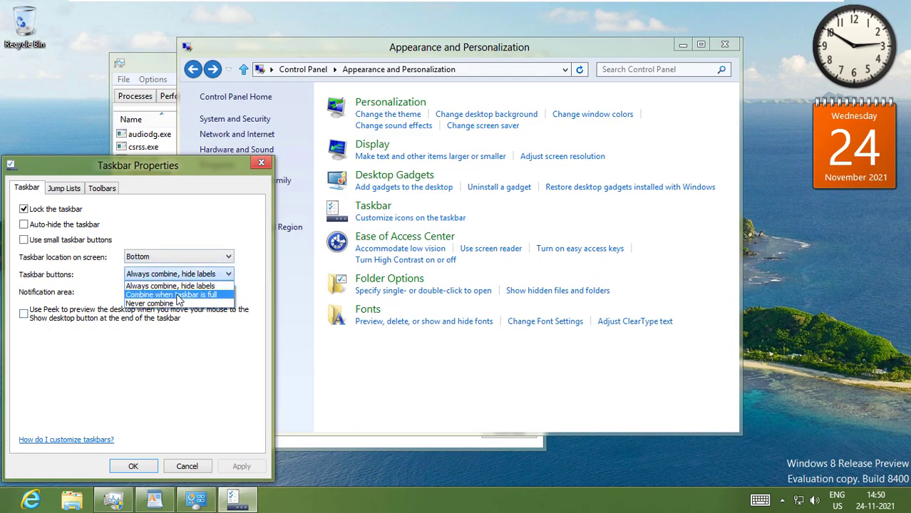
click(168, 293)
click(228, 465)
Step: Set the taskbar buttons to Never combine, enable small taskbar buttons, and apply the changes
click(191, 278)
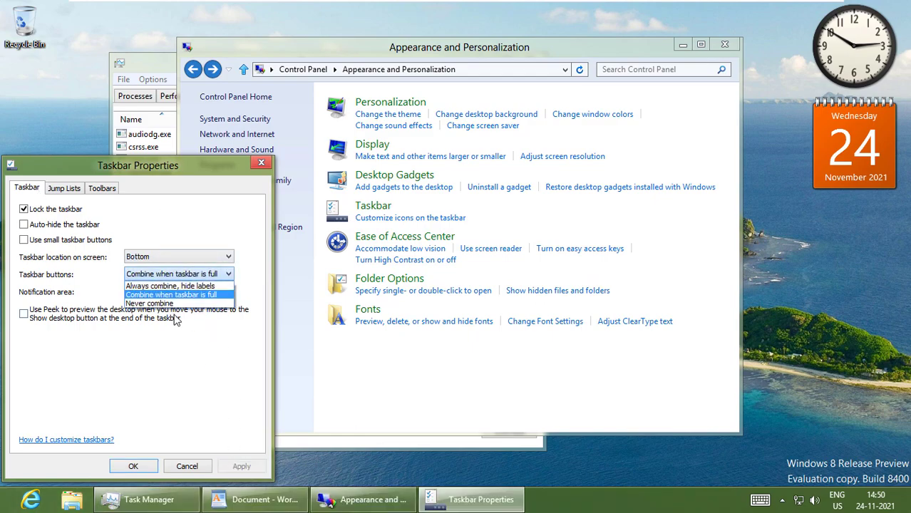
click(164, 303)
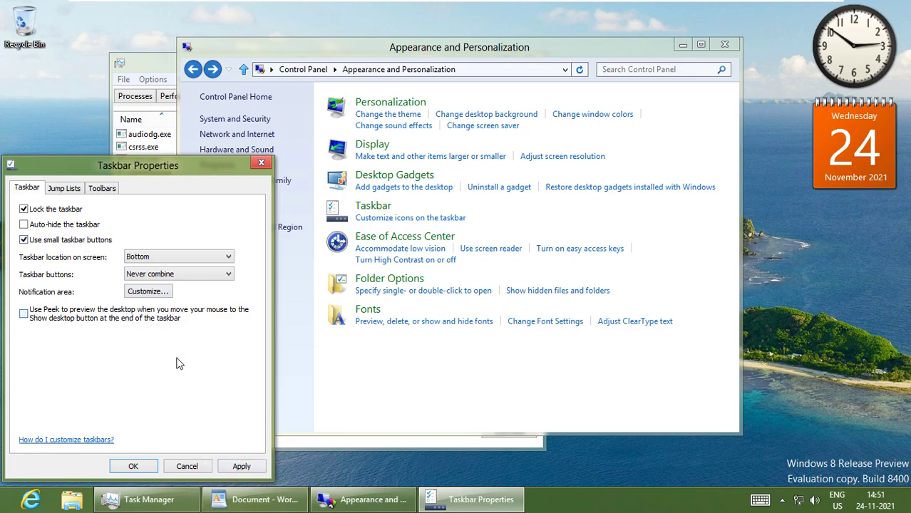
click(241, 467)
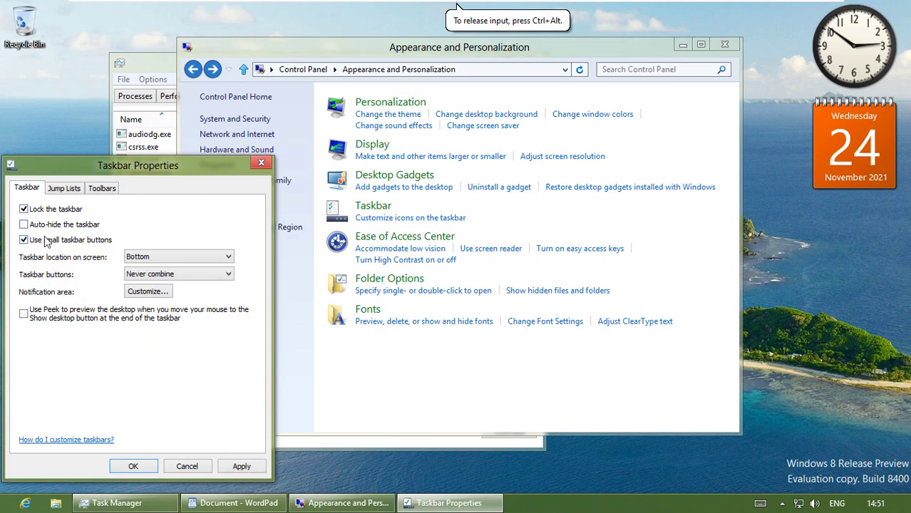
Step: Set the taskbar buttons to Always combine, hide labels, turn off small taskbar buttons, and confirm Taskbar Properties
click(159, 275)
click(150, 283)
click(145, 319)
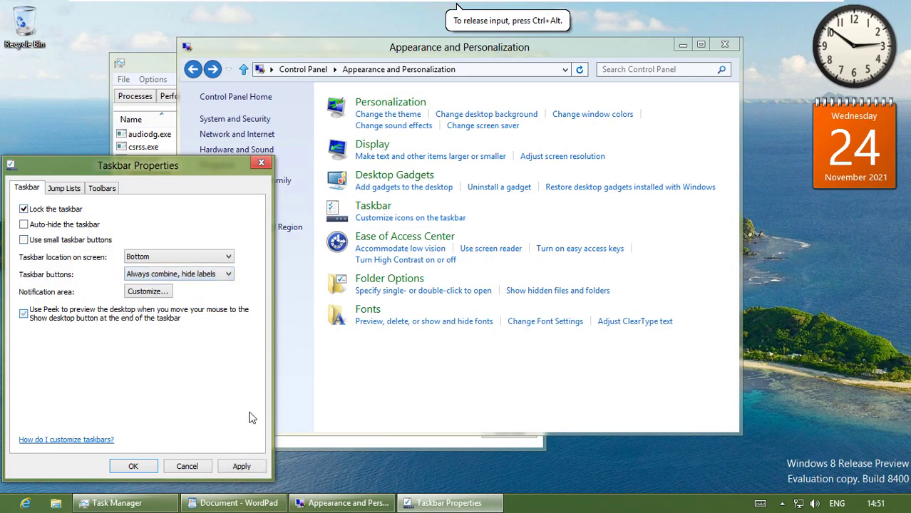
click(257, 467)
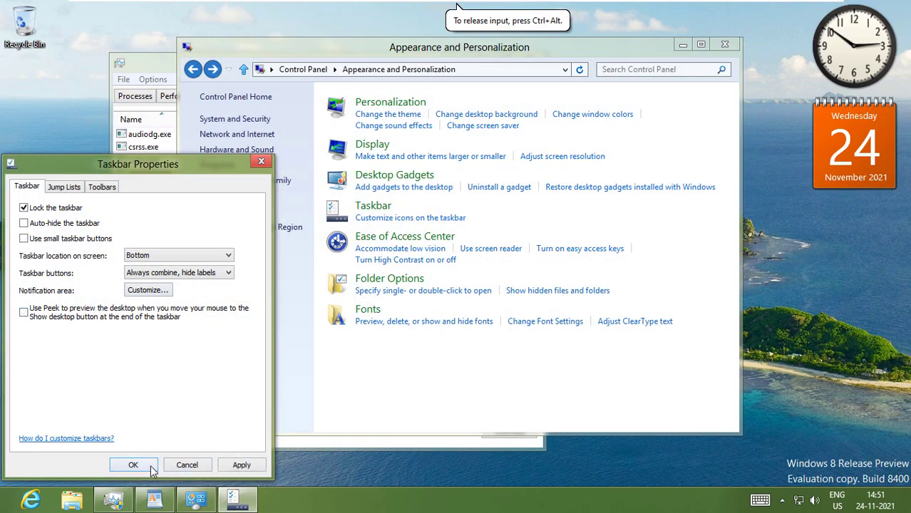
click(134, 465)
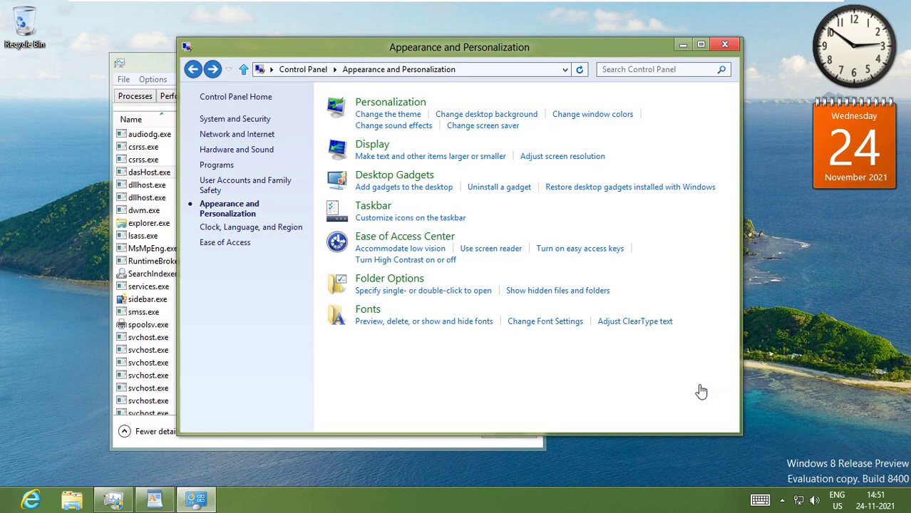
Step: Check the taskbar's desktop peek options and view the Ease of Access Center, returning to Appearance and Personalization
right_click(908, 498)
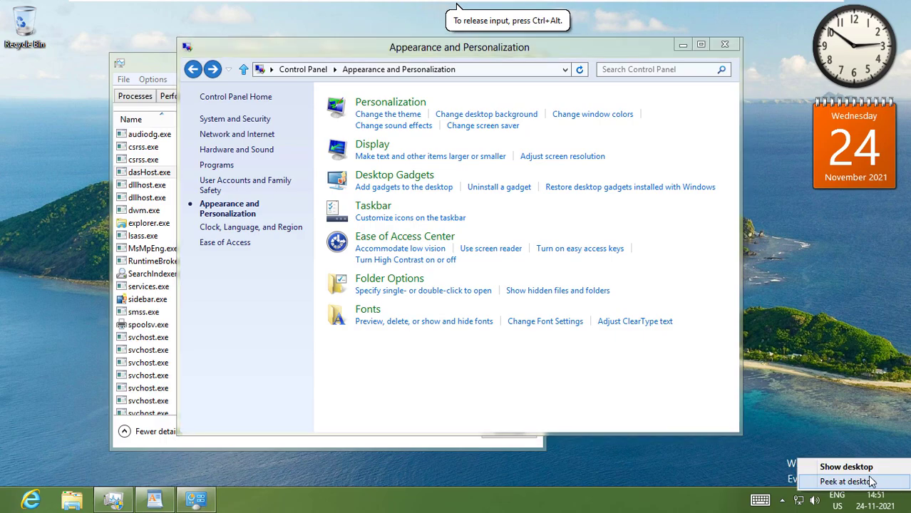
click(398, 375)
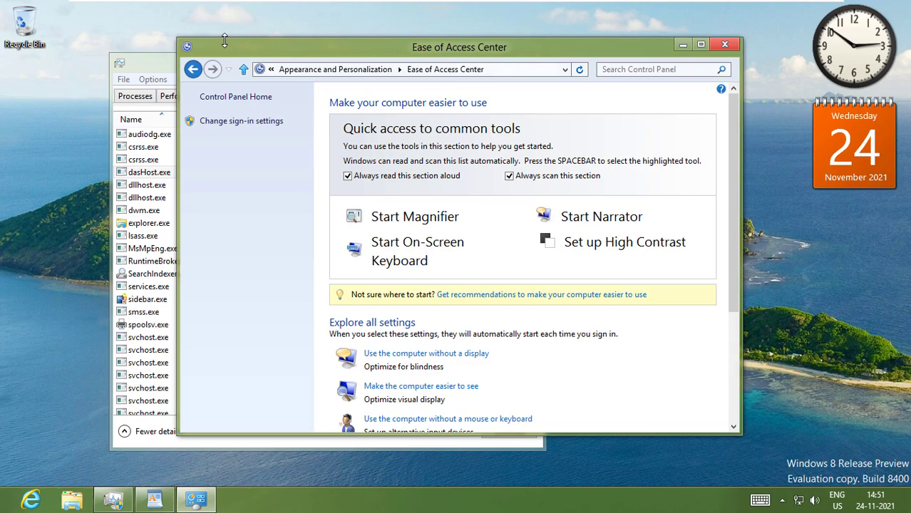
click(193, 70)
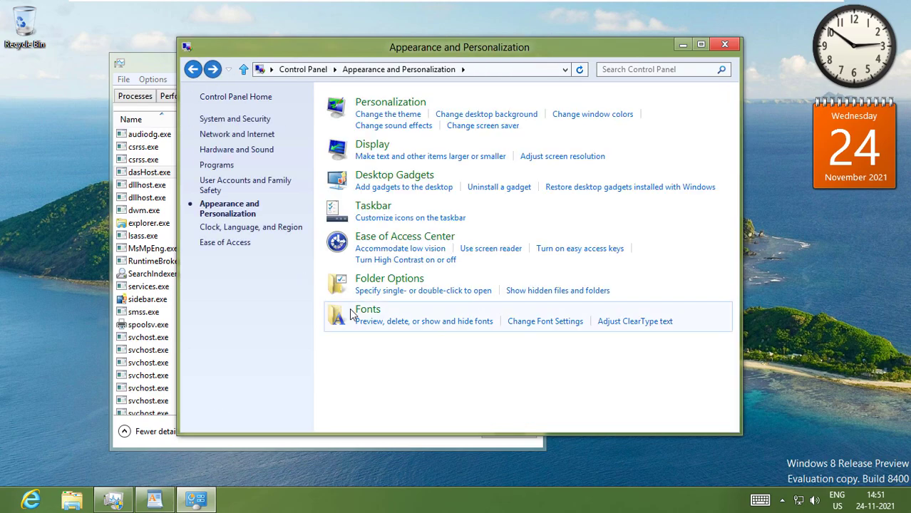
Step: Open Fonts and look through the previews of the installed fonts
click(352, 314)
scroll(467, 242, down, 5)
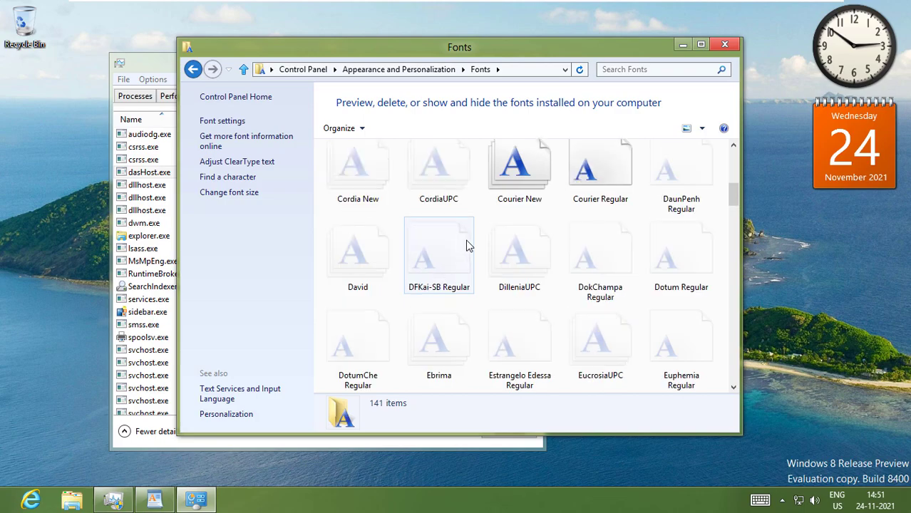
scroll(467, 246, down, 10)
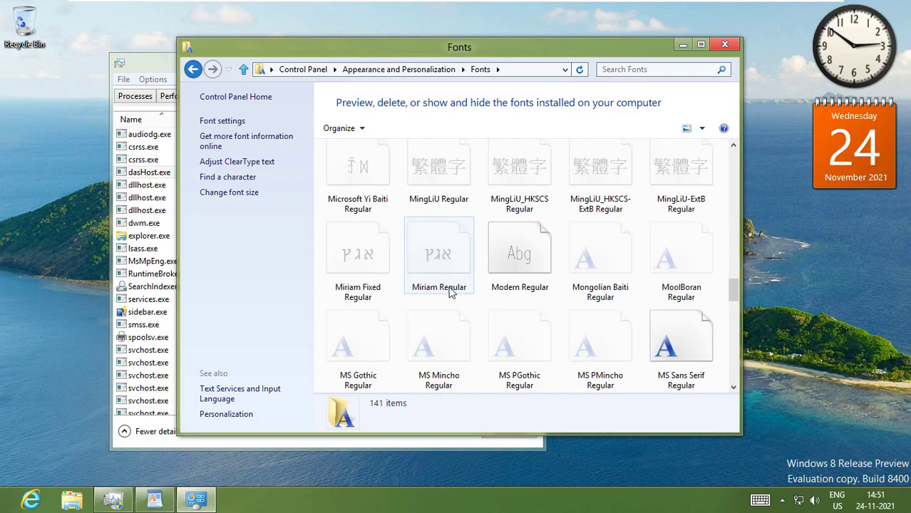
scroll(450, 292, down, 1)
scroll(449, 281, up, 14)
scroll(453, 269, down, 3)
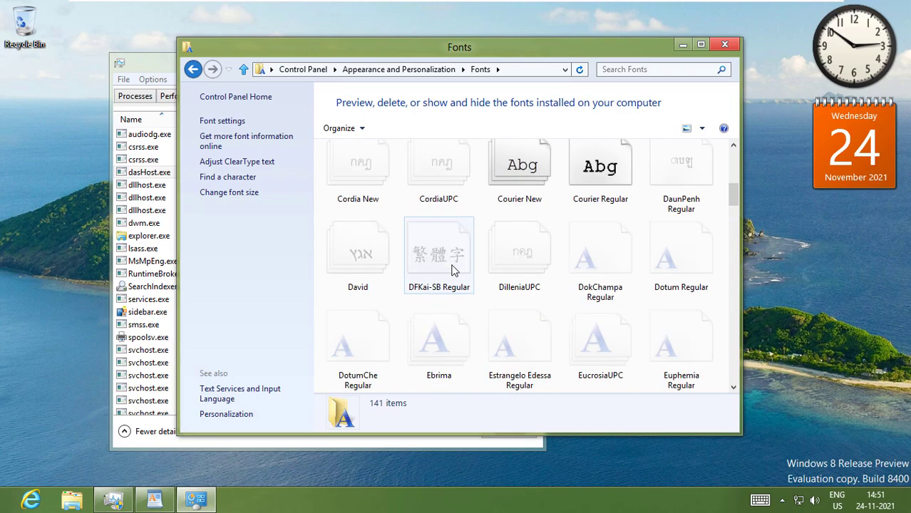
scroll(454, 270, down, 1)
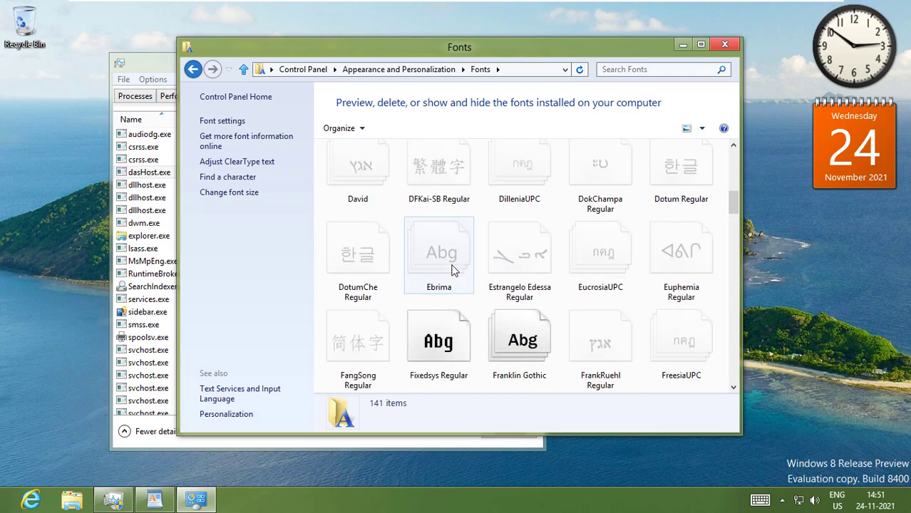
Step: Examine the Group by options for the font list and dismiss them without choosing one
right_click(372, 214)
mouse_move(433, 244)
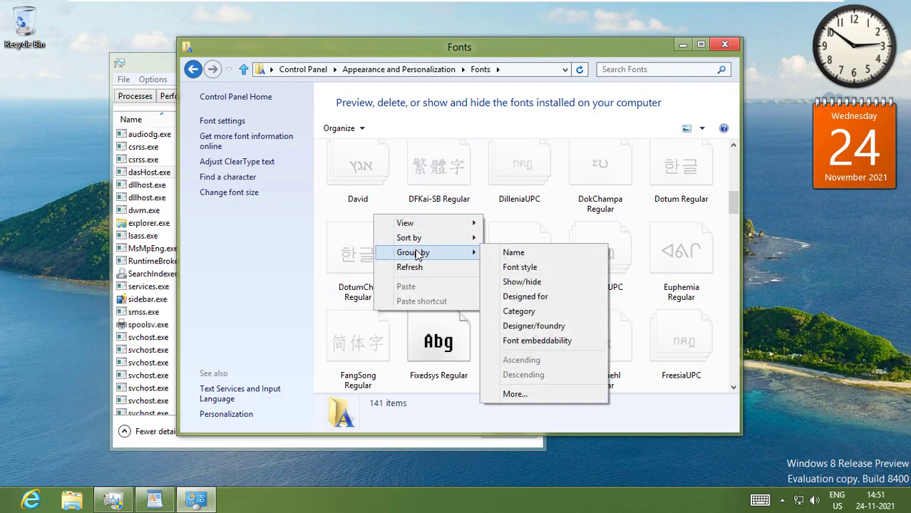
key(Escape)
key(Escape)
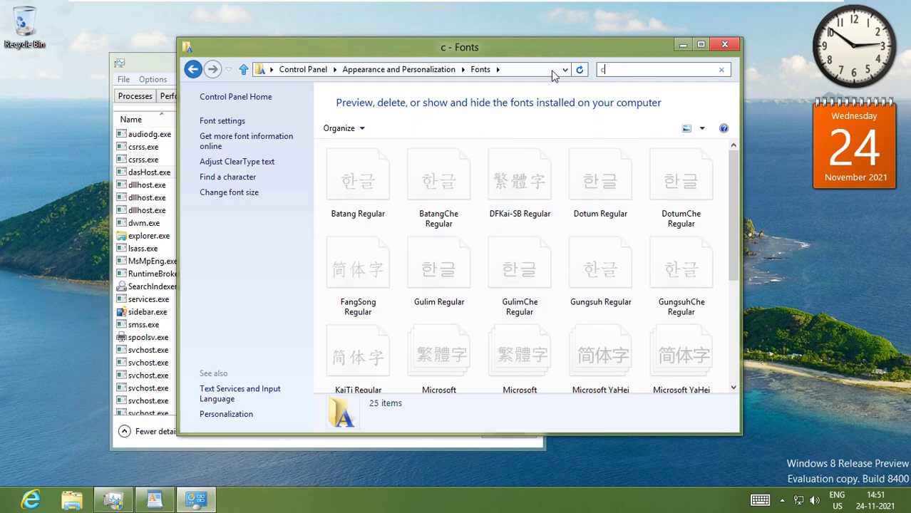
Step: Replace the font search text with "han ("
key(BackSpace)
key(BackSpace)
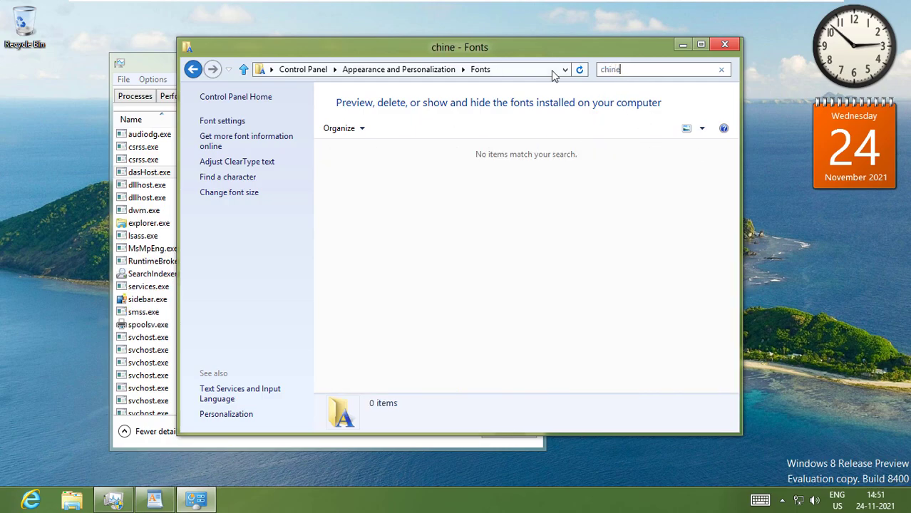
text(han ()
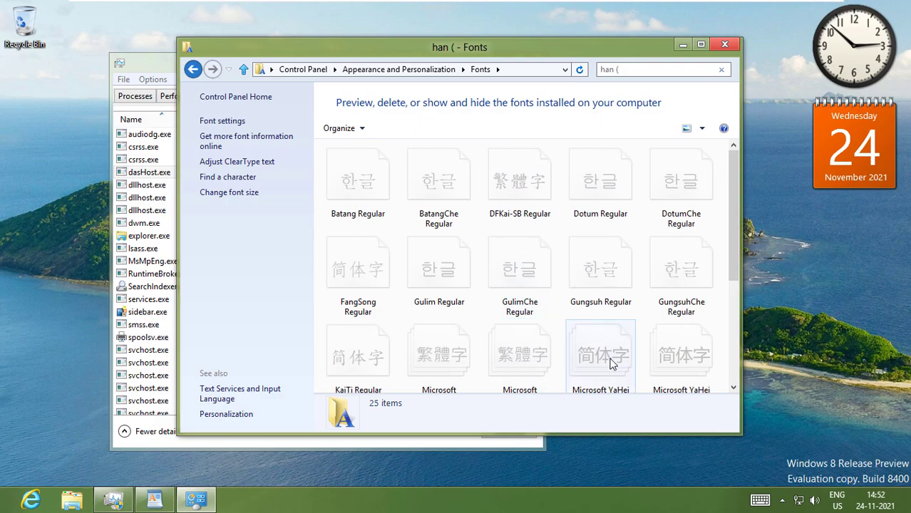
Step: Open the Microsoft JhengHei UI font family, preview its Regular font, and close the preview
double_click(538, 349)
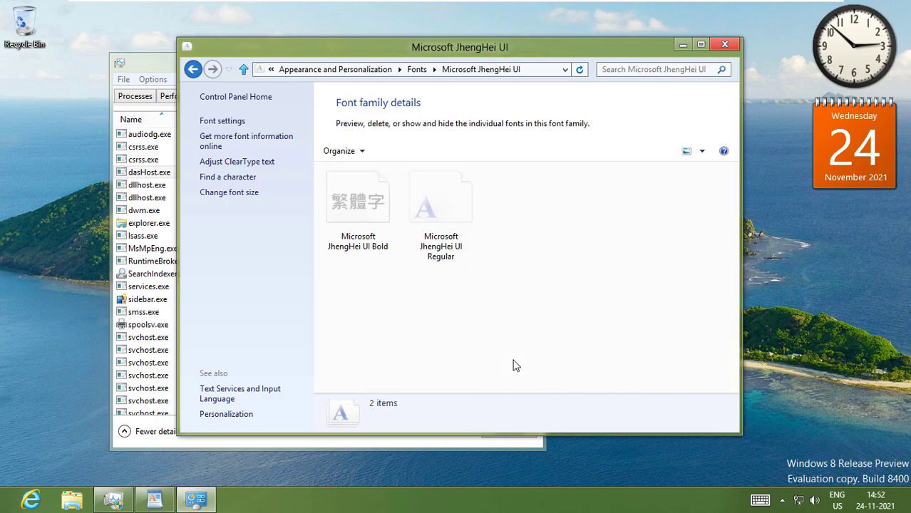
click(449, 224)
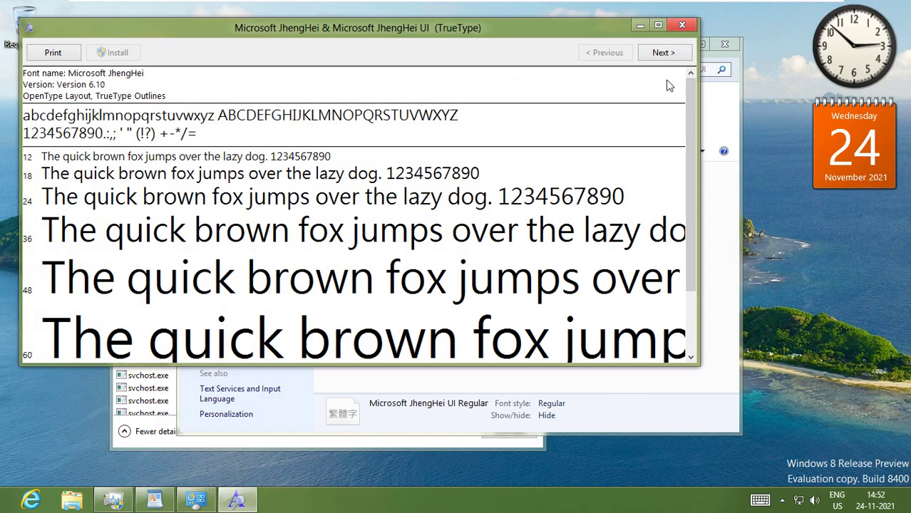
click(673, 28)
Step: Turn off hiding fonts based on language settings in Font settings and go back to the font search results
click(213, 121)
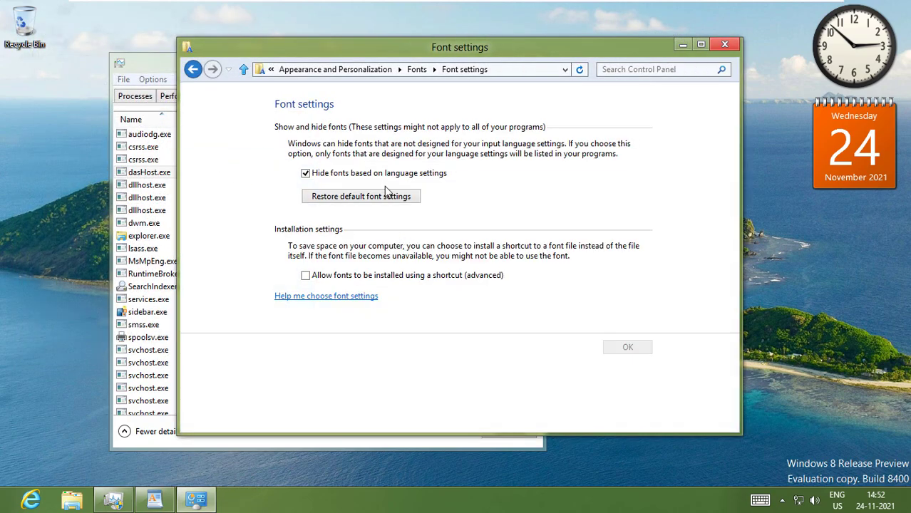
click(628, 347)
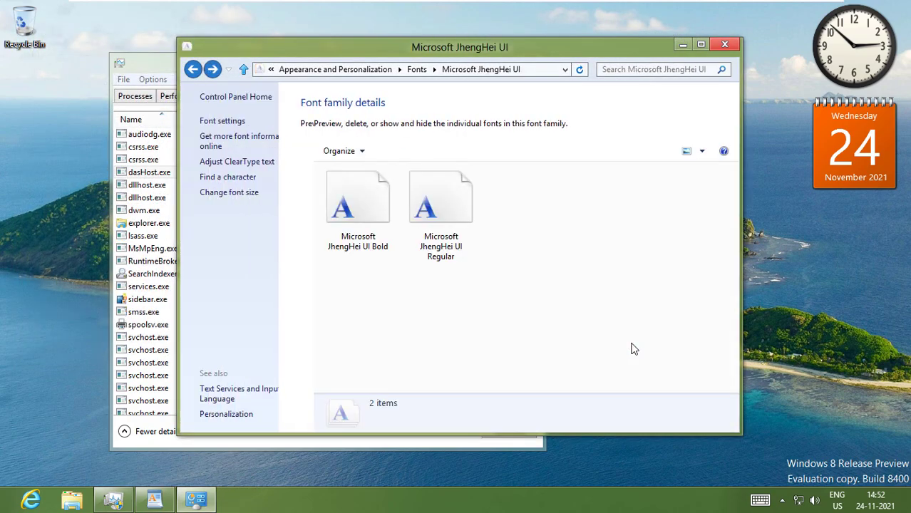
click(194, 71)
Step: Look through the "han (" font results and return to the full Fonts list
scroll(459, 313, down, 3)
scroll(324, 150, up, 3)
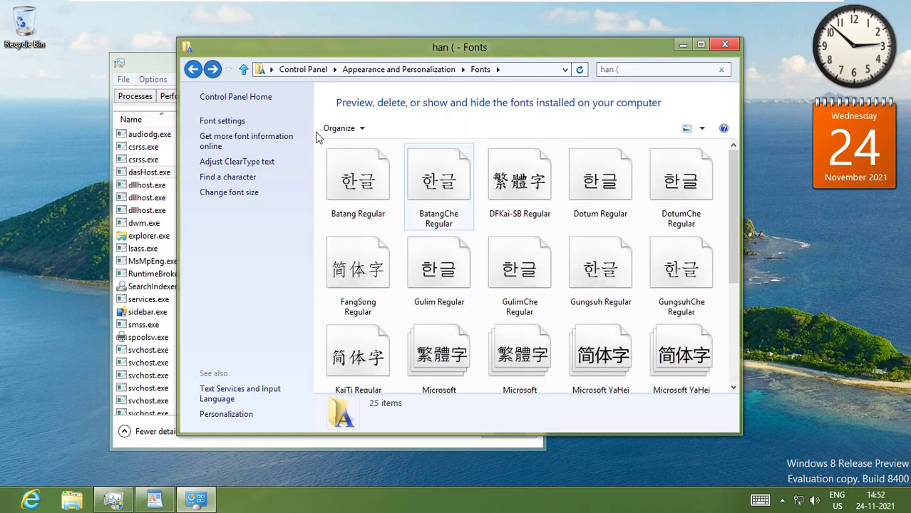
key(alt+Left)
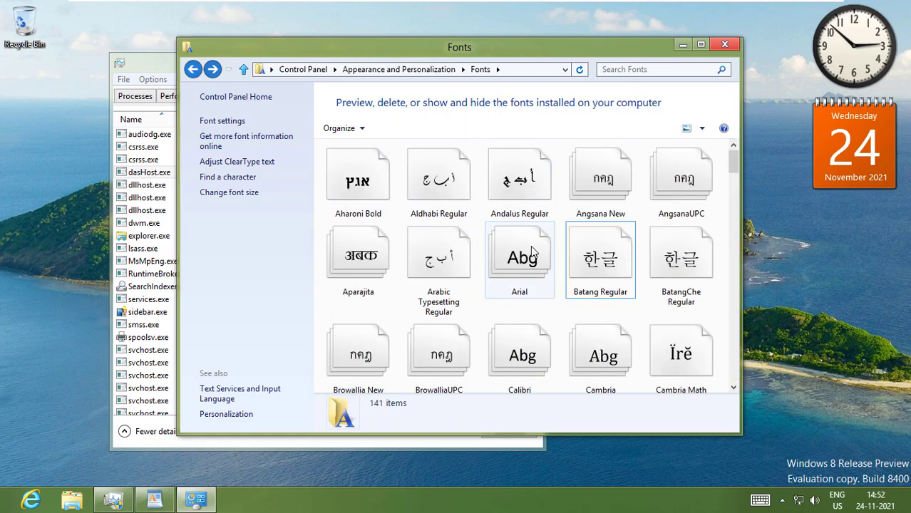
Step: Look through the installed fonts, open and close Character Map, and return to the main Control Panel categories
scroll(428, 257, down, 15)
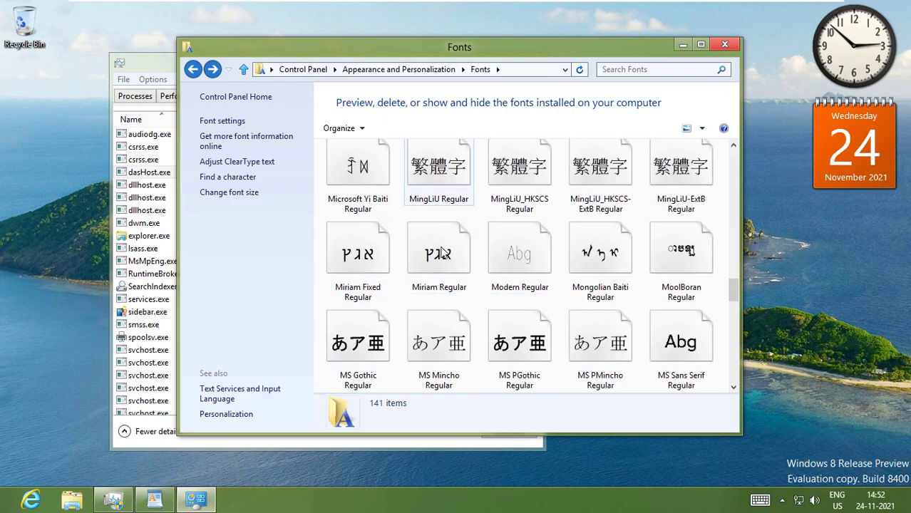
scroll(442, 253, down, 5)
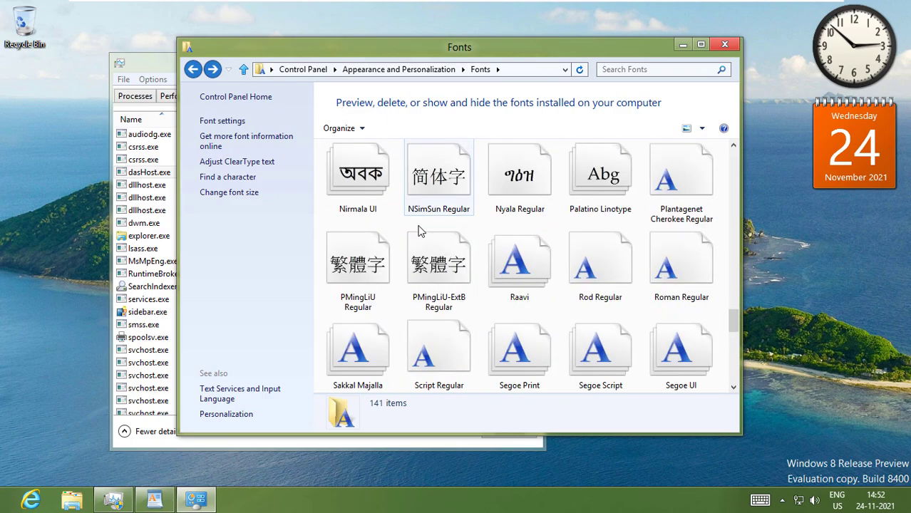
click(227, 178)
click(331, 21)
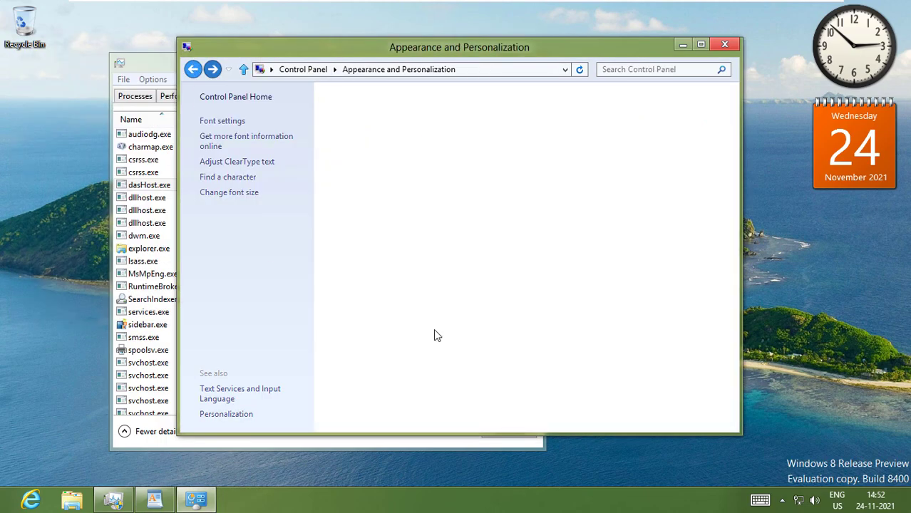
key(alt+Left)
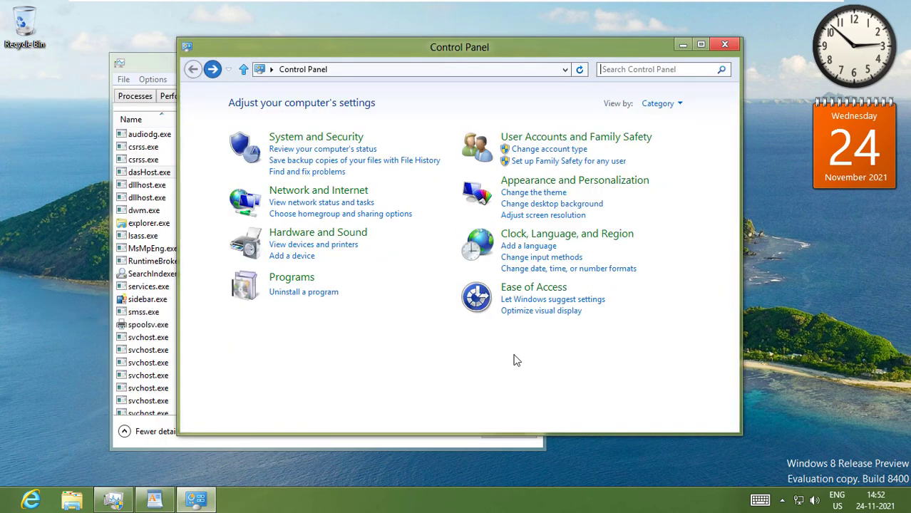
Step: Open the Date and Time settings under Clock, Language, and Region, and close them without changes
click(566, 233)
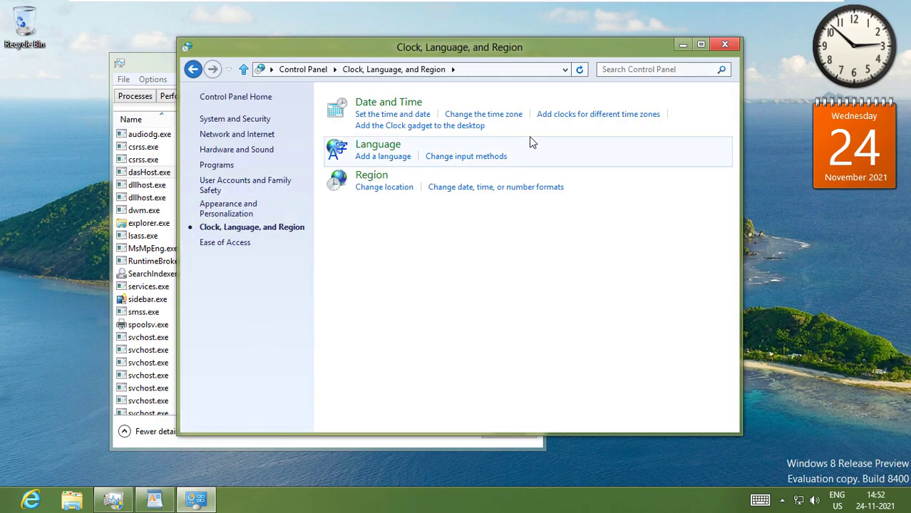
click(339, 117)
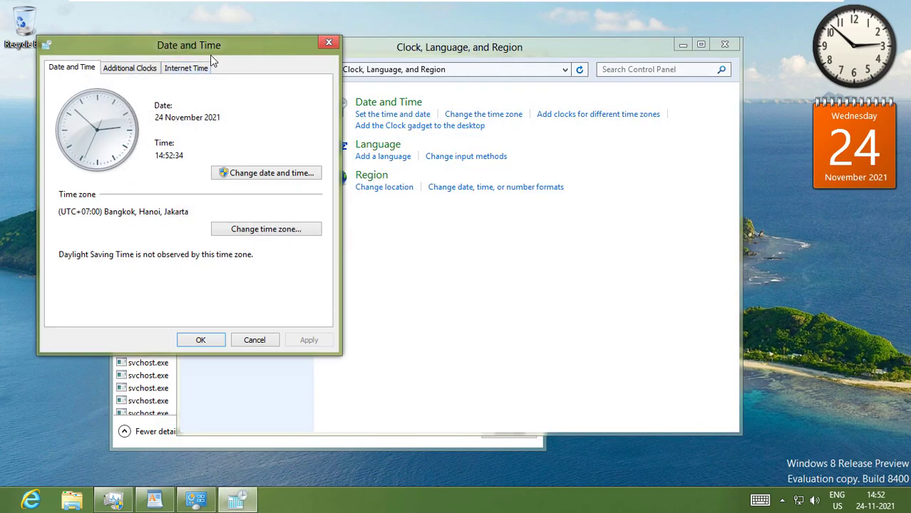
click(328, 45)
Step: Add Chinese (Simplified, China) to the Windows language preferences
click(336, 155)
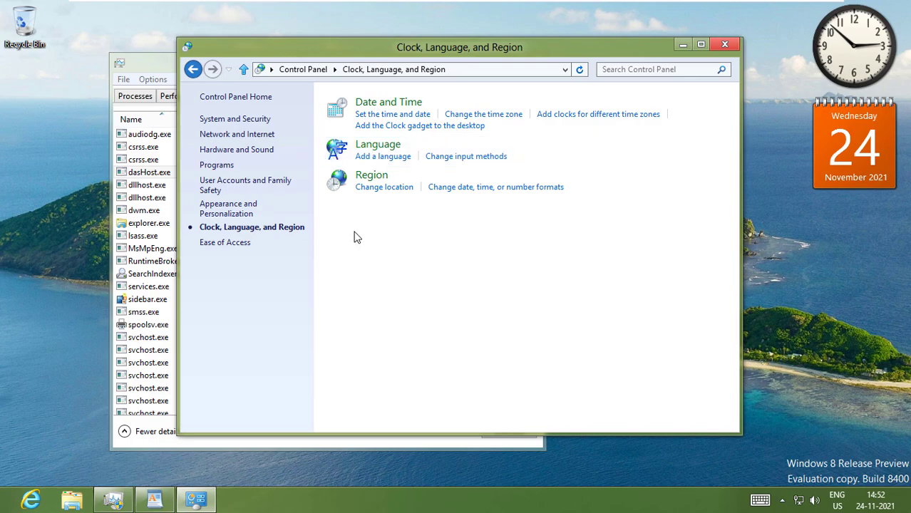
click(342, 156)
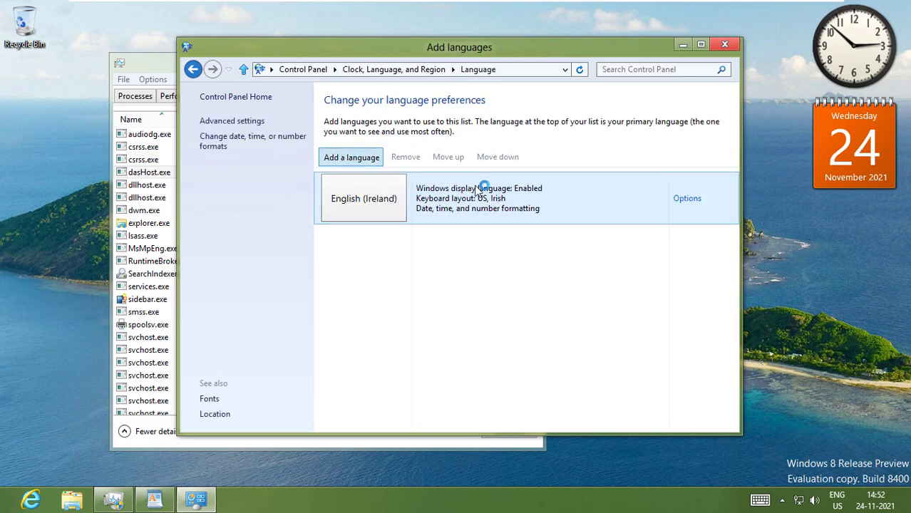
scroll(456, 235, down, 5)
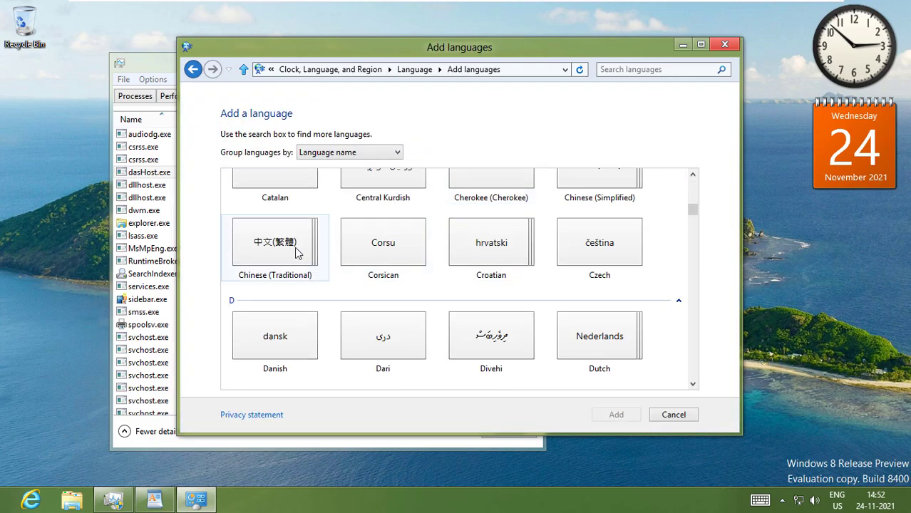
click(600, 184)
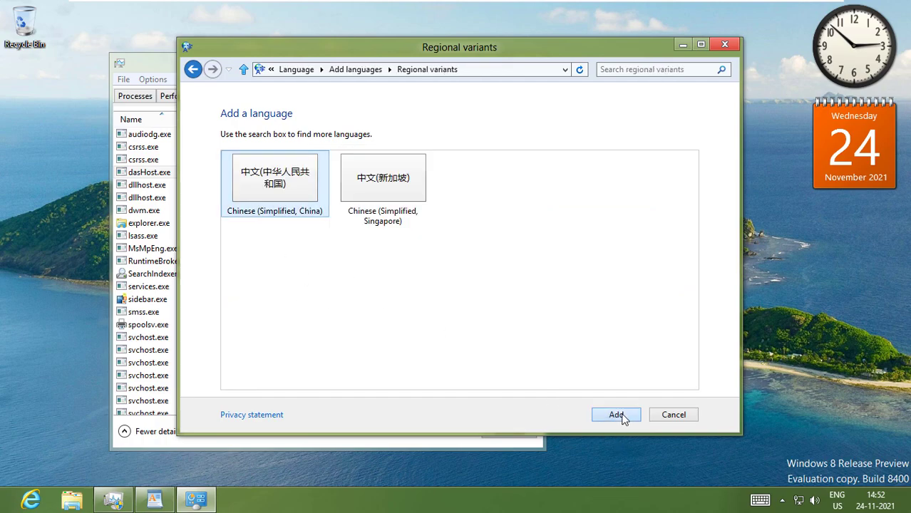
click(615, 414)
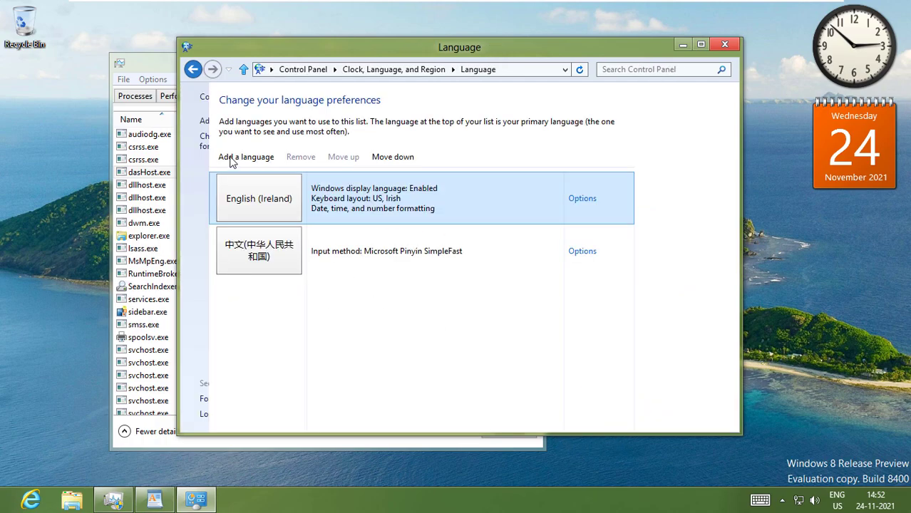
Step: Override the default input method with English (Ireland) - US in the advanced language settings and save the change
click(237, 122)
click(392, 181)
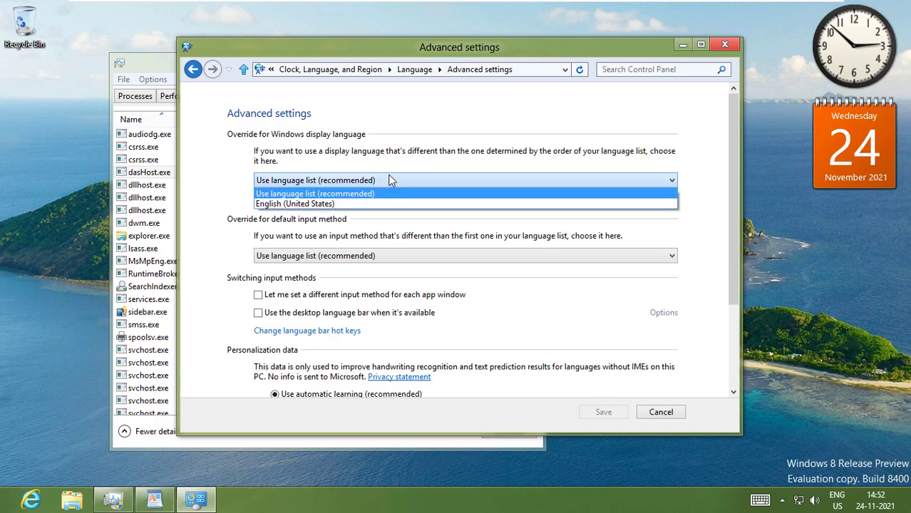
click(355, 255)
click(314, 283)
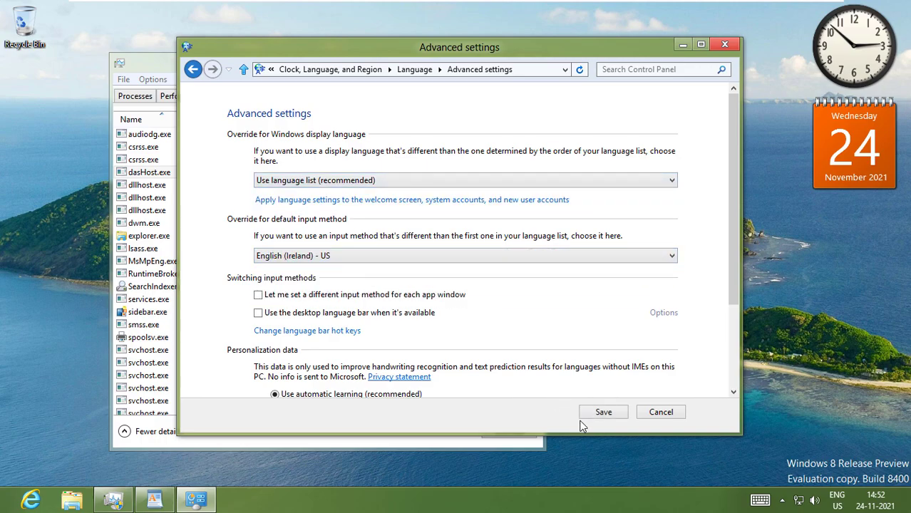
click(603, 412)
Step: Leave the language settings, cancelling out of Add languages, and return to the main Control Panel categories
click(211, 69)
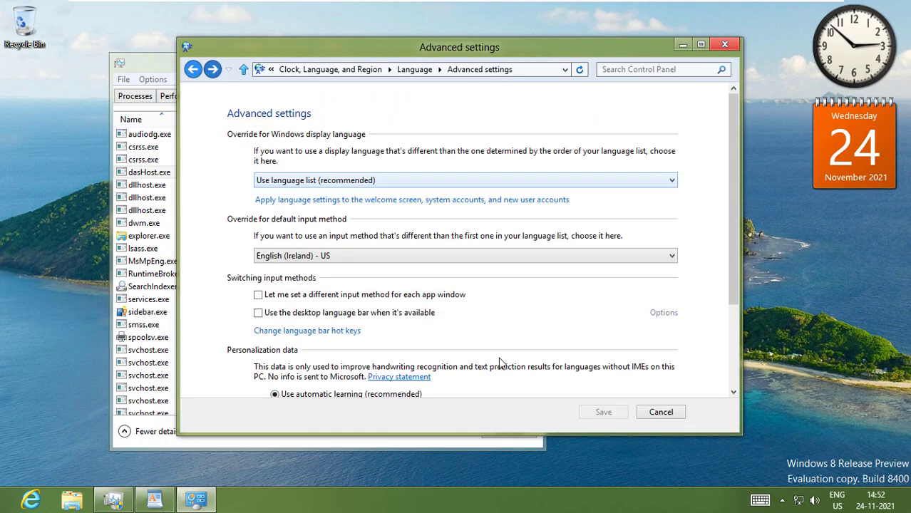
click(193, 69)
click(192, 69)
click(192, 70)
key(alt+space)
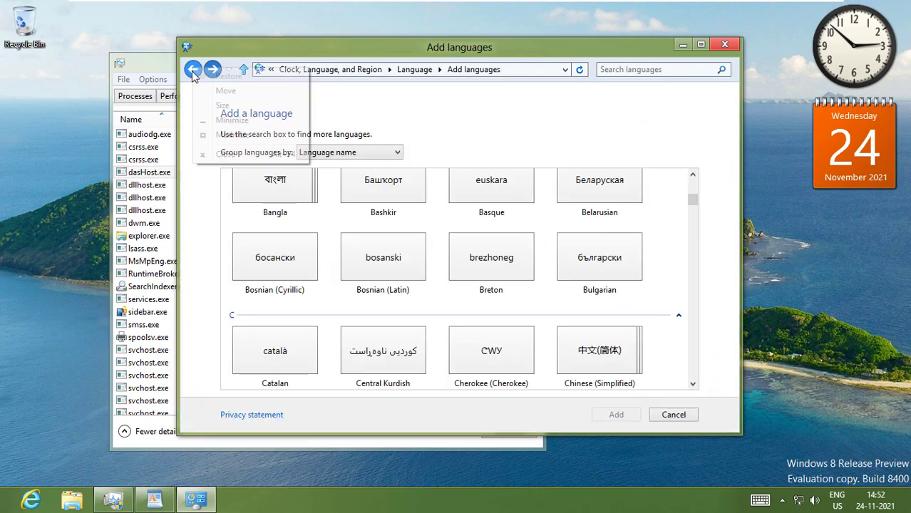
key(Escape)
click(670, 414)
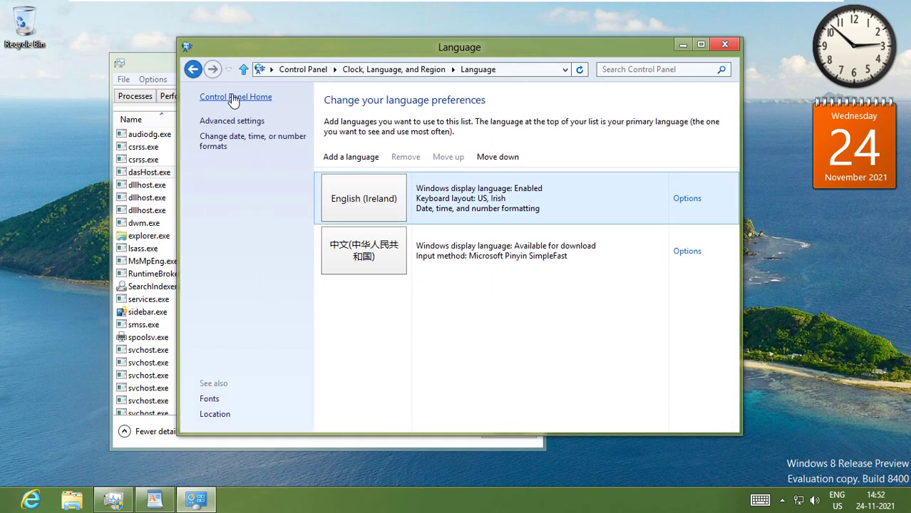
click(243, 69)
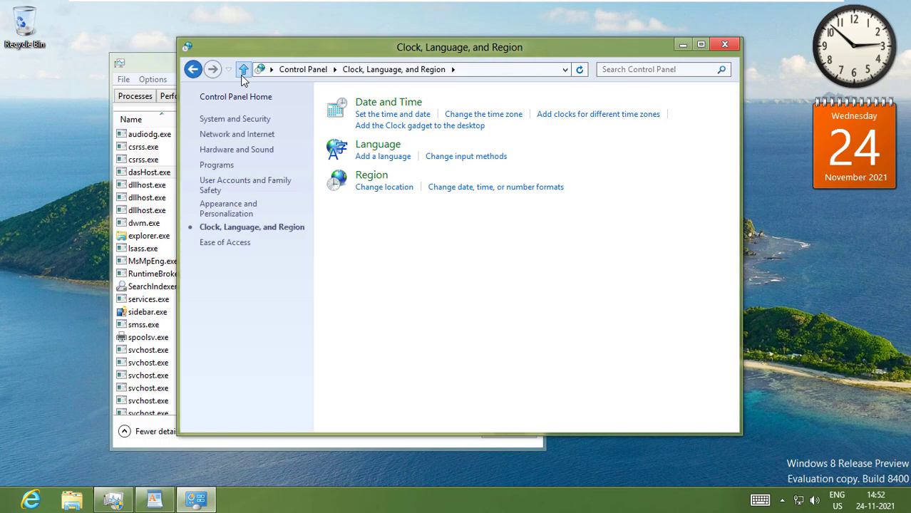
click(243, 69)
Step: Open the Region settings under Clock, Language, and Region, view the Administrative options, and close them without changes
click(475, 250)
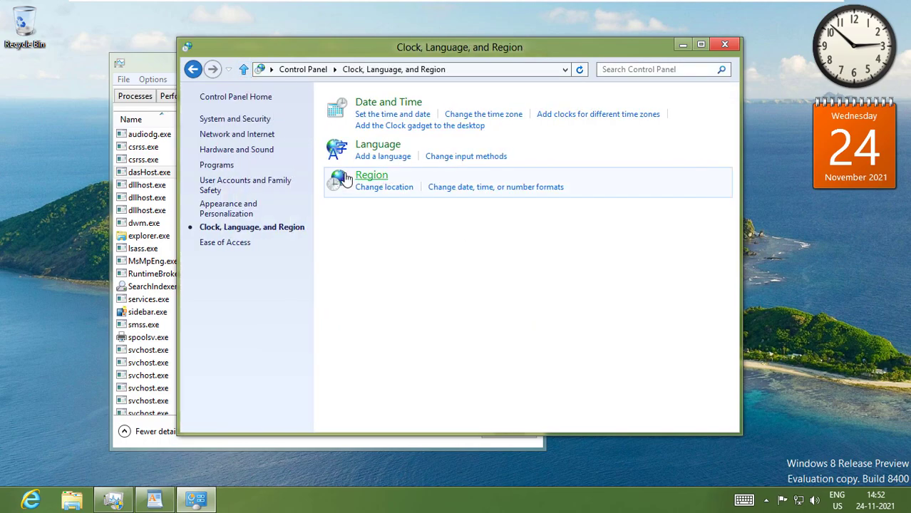
click(333, 182)
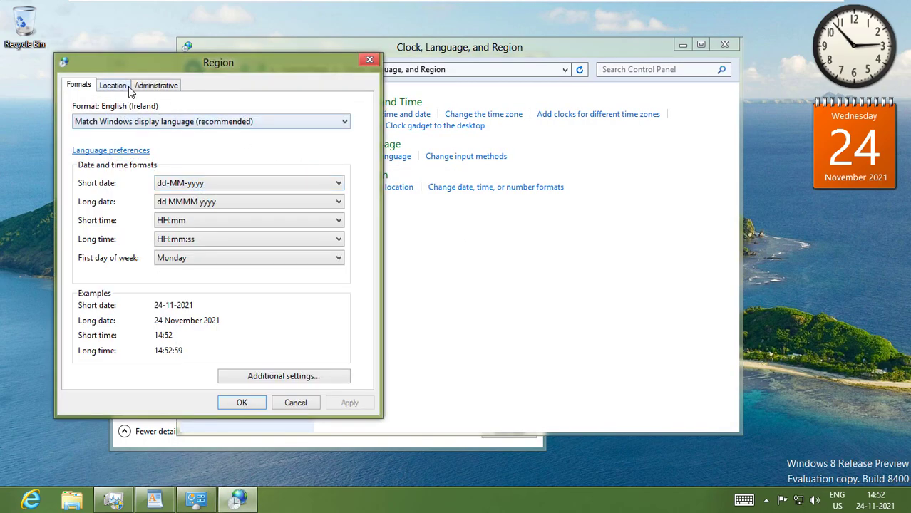
click(139, 88)
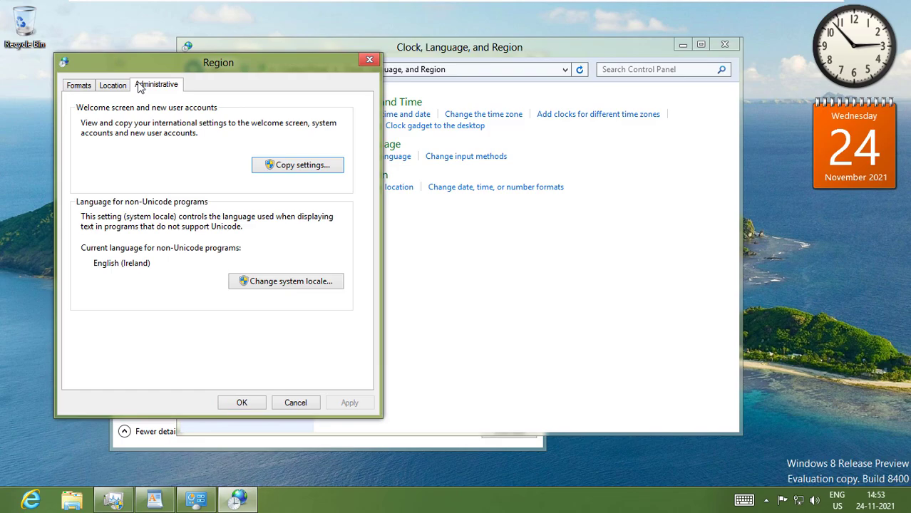
click(369, 60)
Step: Show all Control Panel items as large icons and start rating the computer in Performance Information and Tools
click(194, 72)
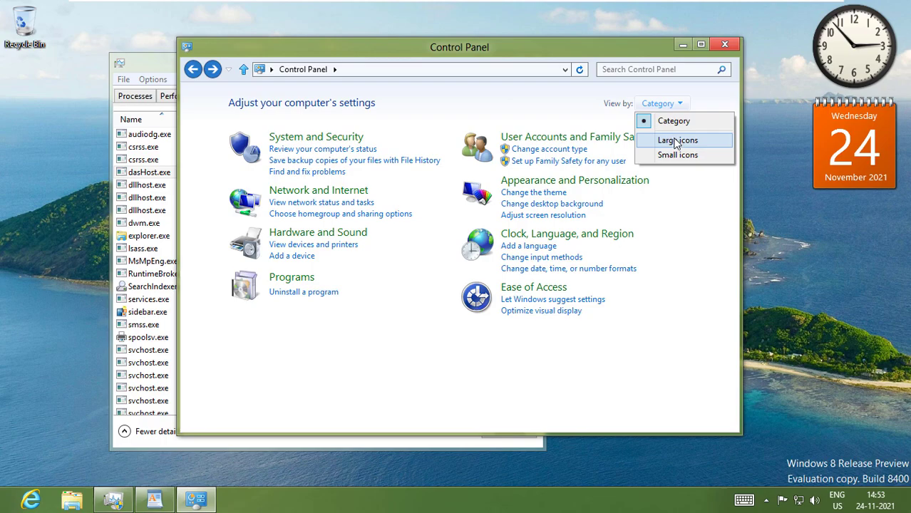
click(676, 140)
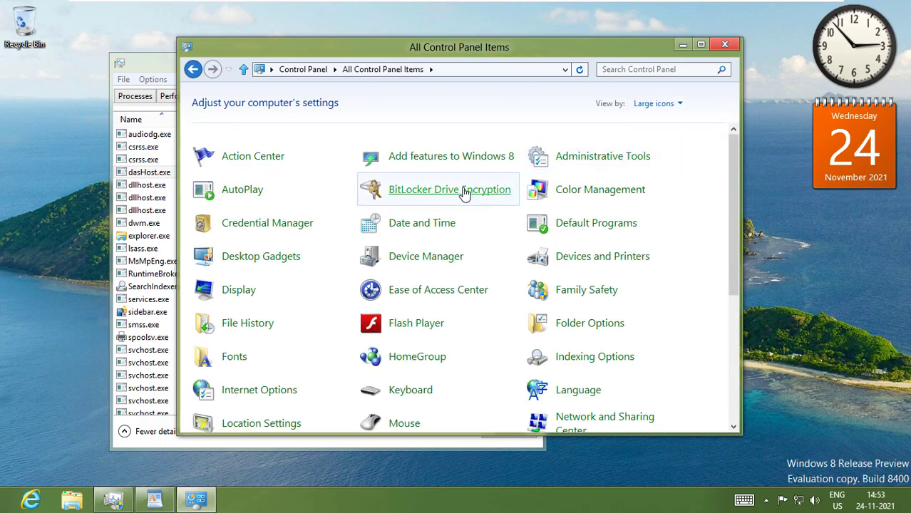
scroll(489, 171, down, 6)
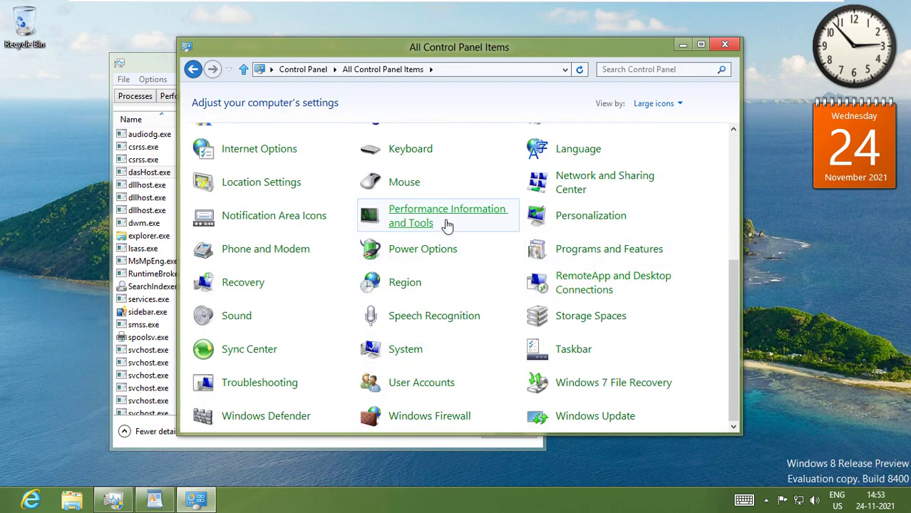
click(447, 223)
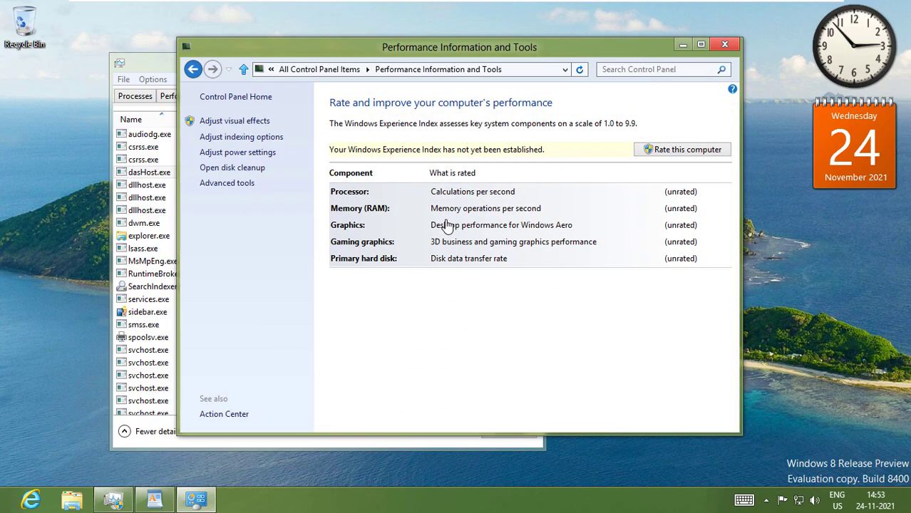
click(680, 151)
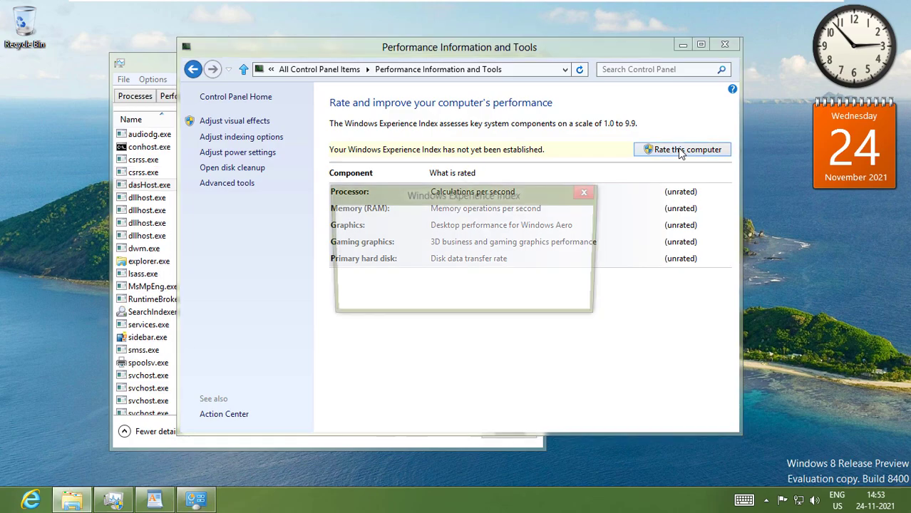
Step: Close Task Manager and the leftover WordPad window while the computer rating runs
click(152, 64)
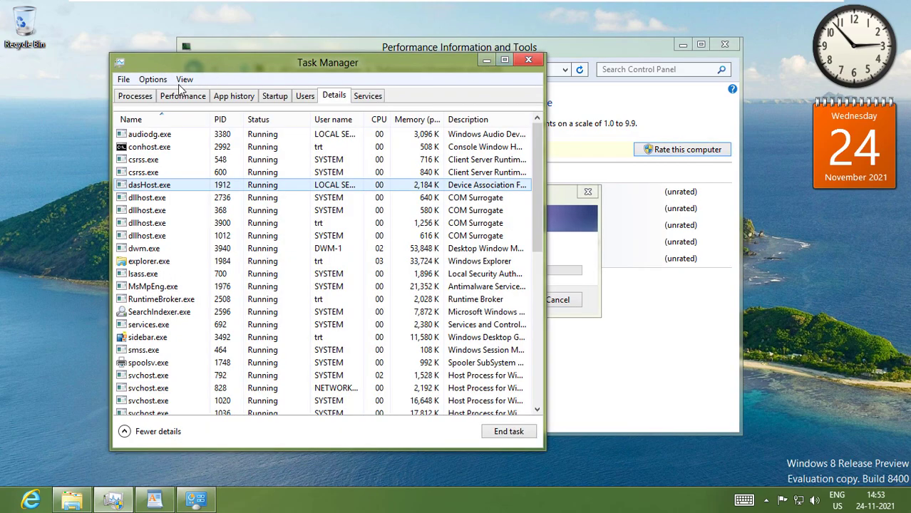
click(152, 79)
click(528, 59)
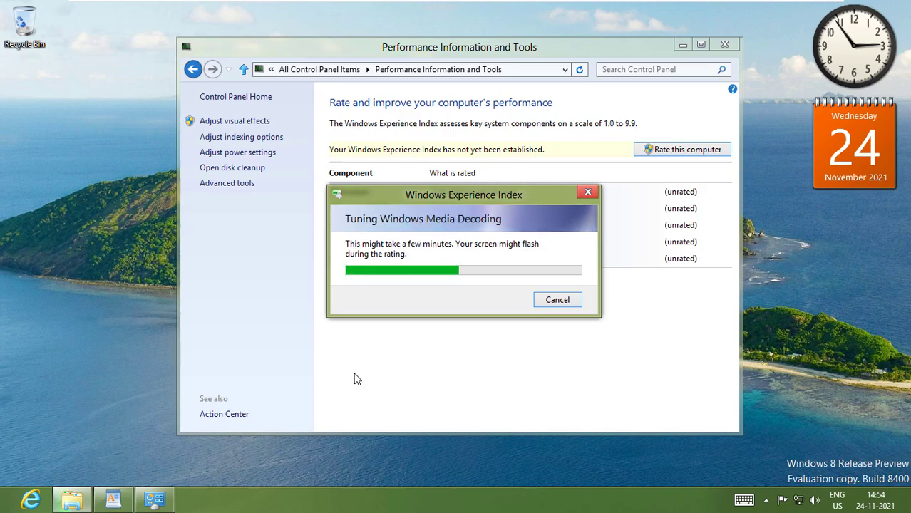
right_click(112, 499)
click(57, 462)
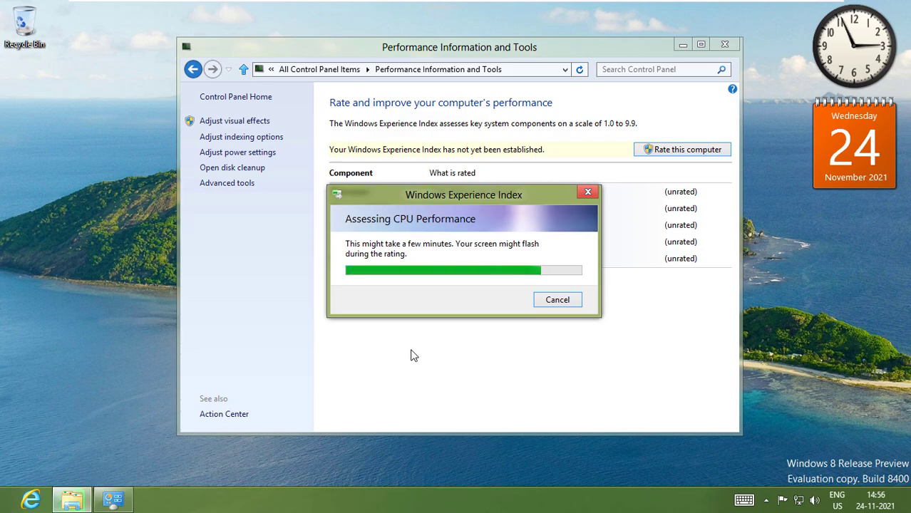
Step: Reopen Task Manager to view its performance graphs alongside the Windows Experience Index scores, and close both windows
key(ctrl+shift+Escape)
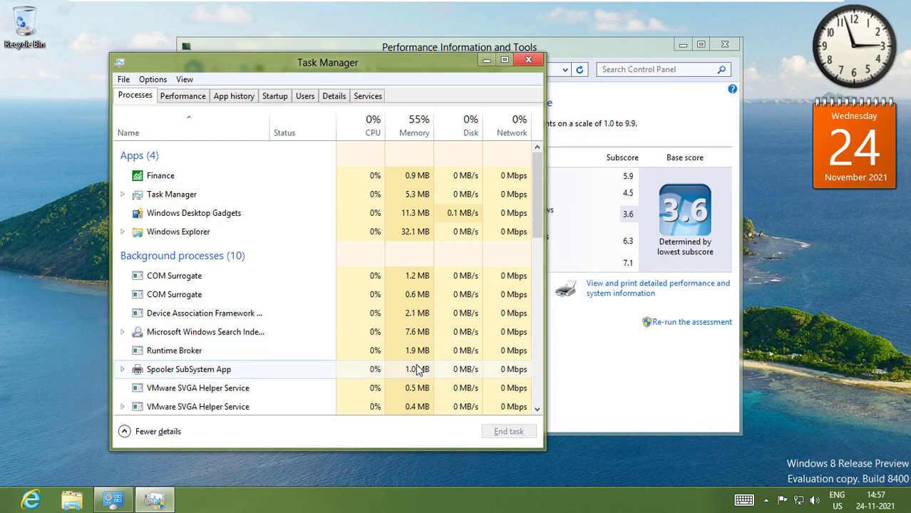
click(604, 217)
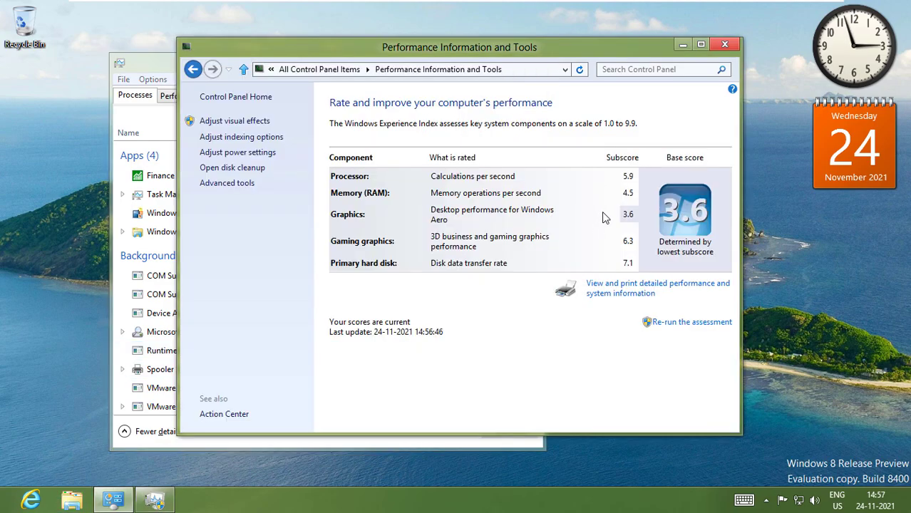
click(169, 97)
click(595, 100)
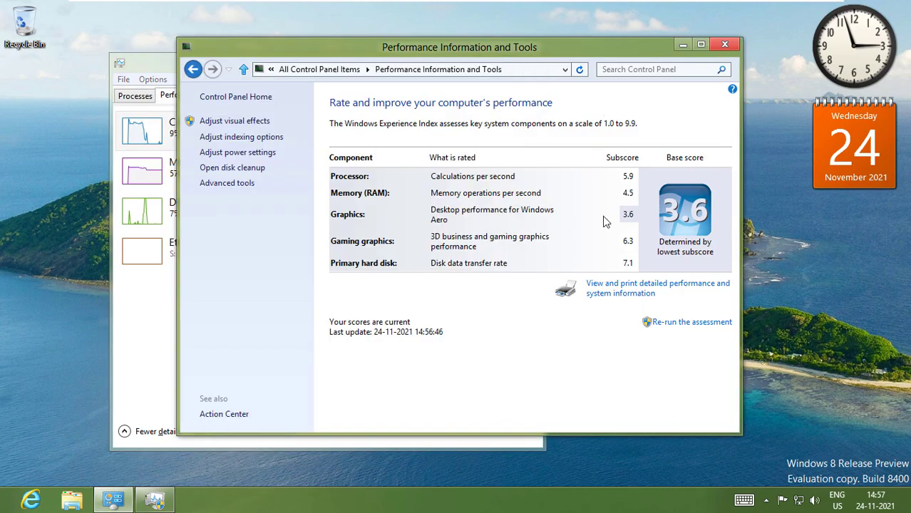
click(717, 44)
click(530, 56)
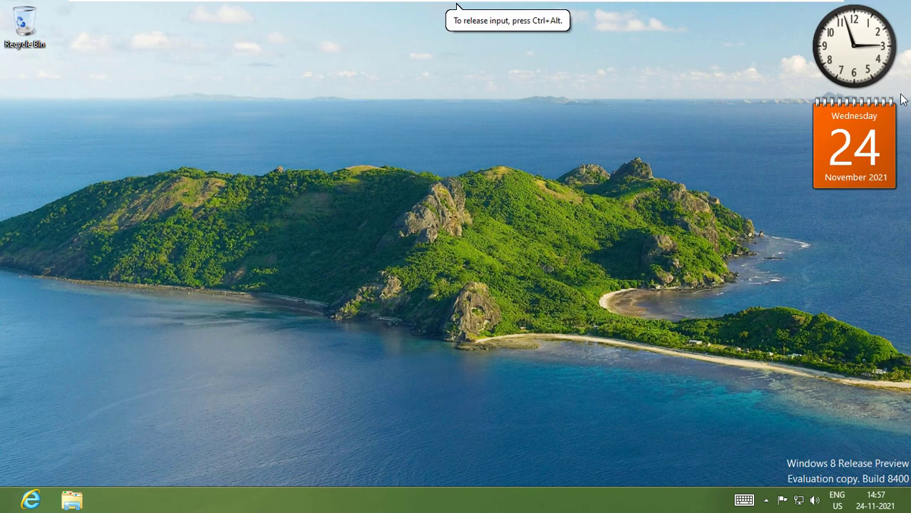
Step: Open the full Apps list without the search pane and select Windows Explorer to show its app commands
click(878, 116)
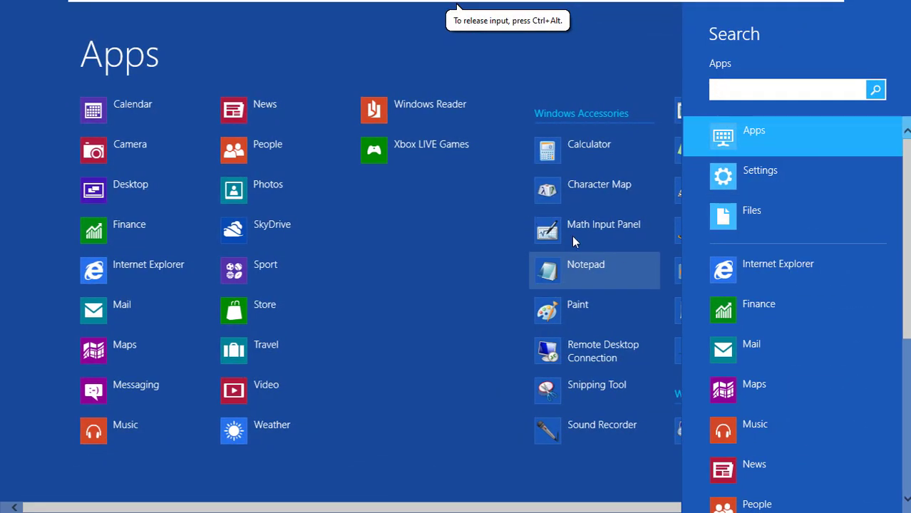
click(559, 71)
scroll(655, 220, down, 4)
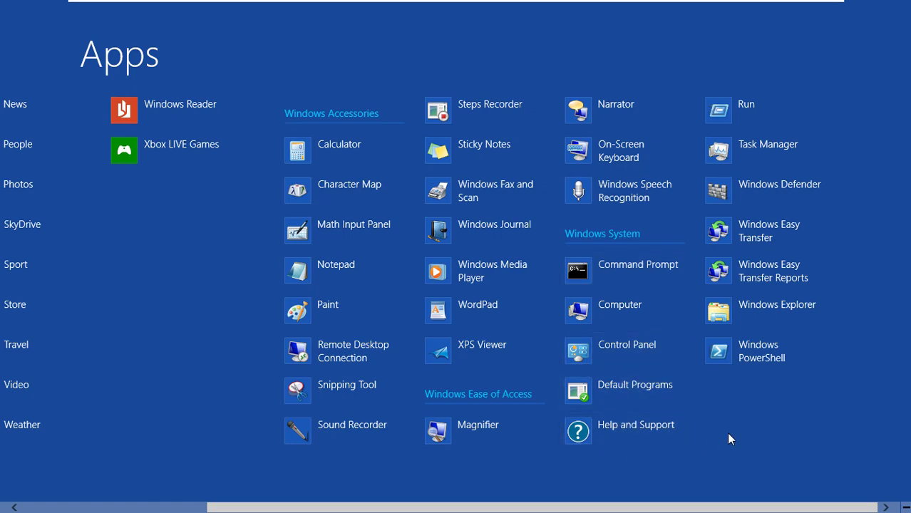
right_click(761, 312)
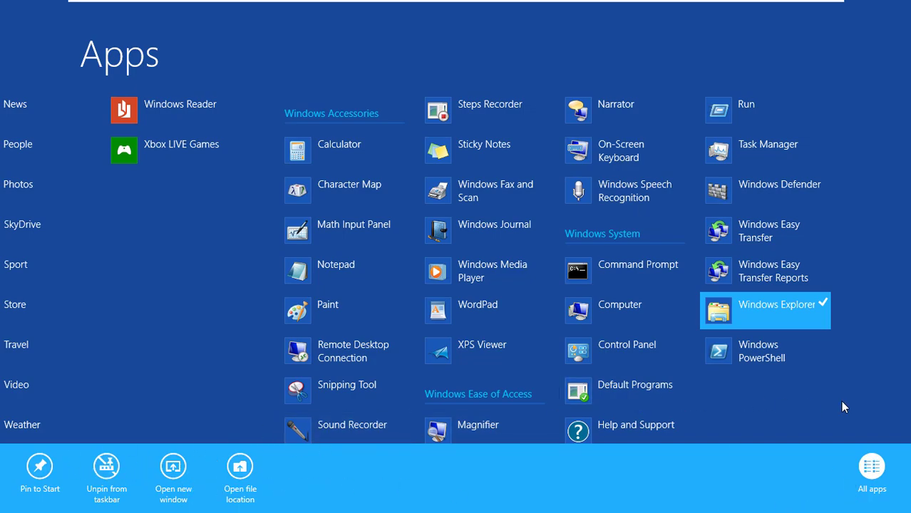
Step: Deselect Windows Explorer and look through the Apps list back to its beginning
right_click(763, 314)
scroll(337, 407, left, 3)
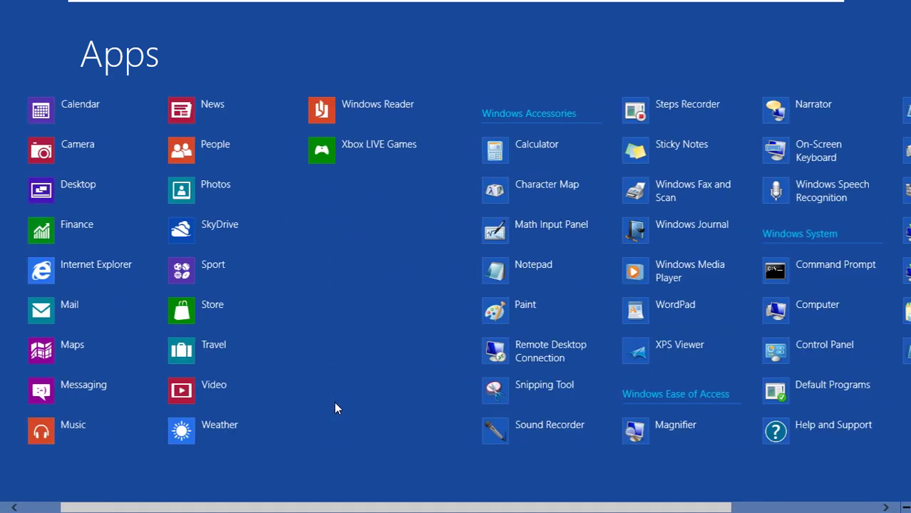
scroll(329, 386, right, 2)
scroll(314, 482, left, 1)
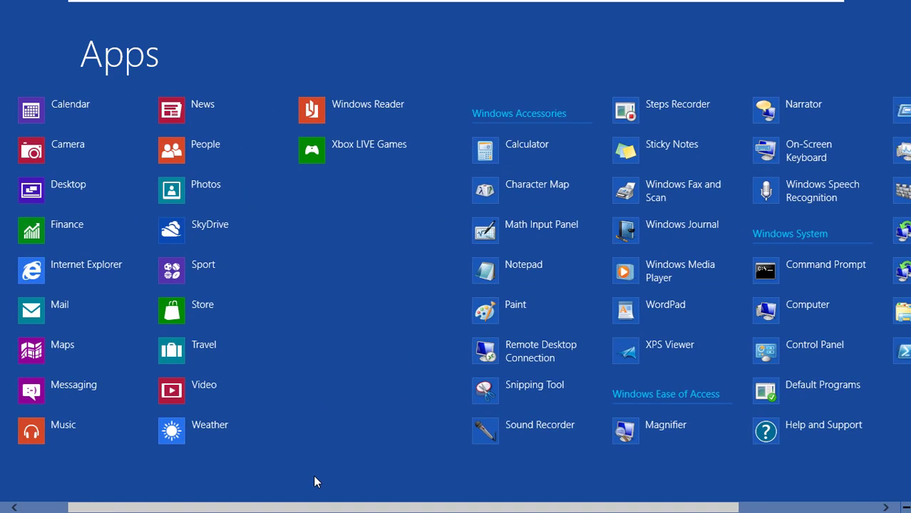
scroll(317, 482, left, 1)
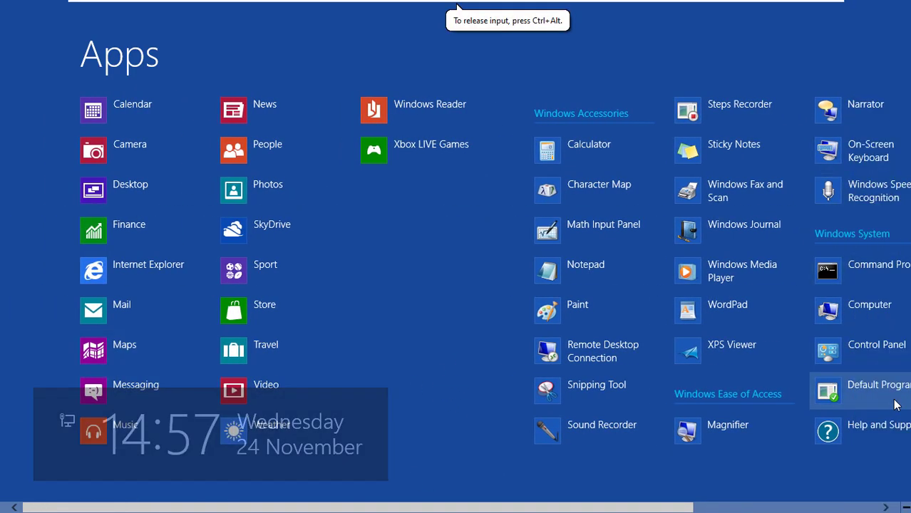
Step: Open the system Settings pane and look at its Tiles and Help sections, returning to the main pane each time
click(895, 405)
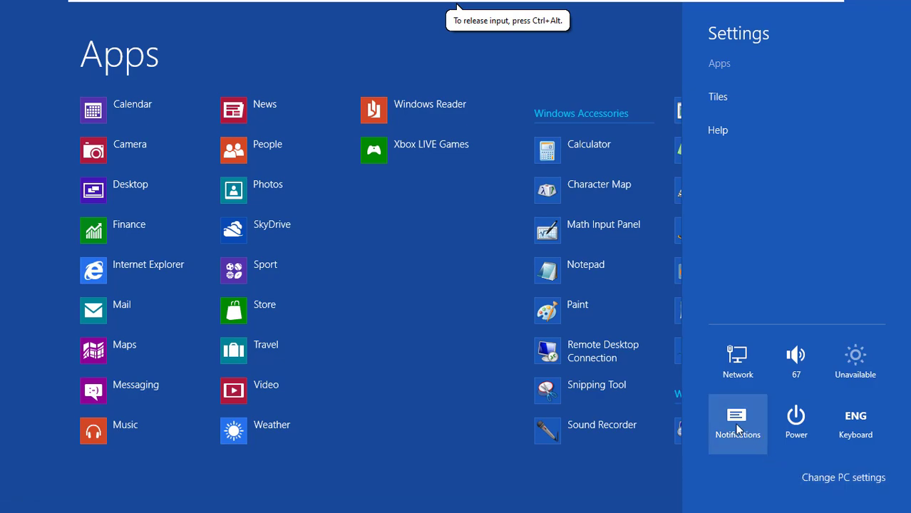
click(746, 97)
click(725, 33)
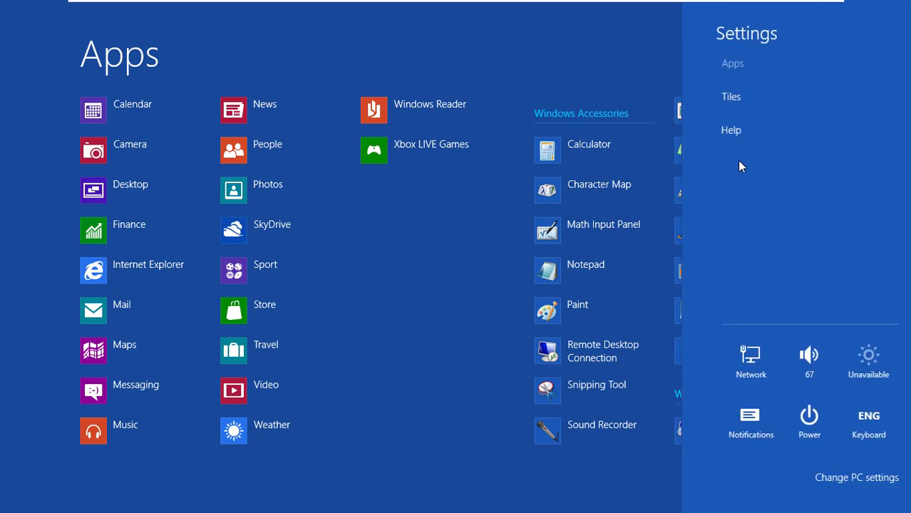
click(726, 94)
click(716, 34)
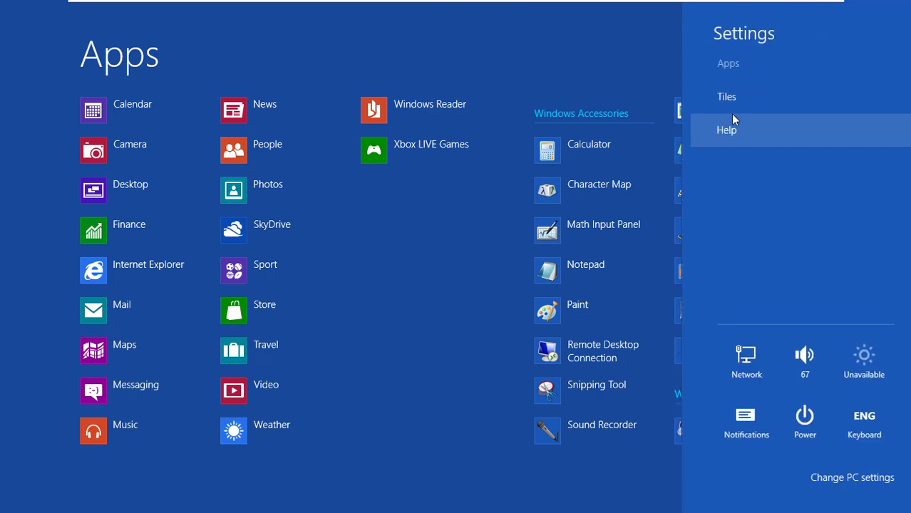
click(733, 120)
click(719, 32)
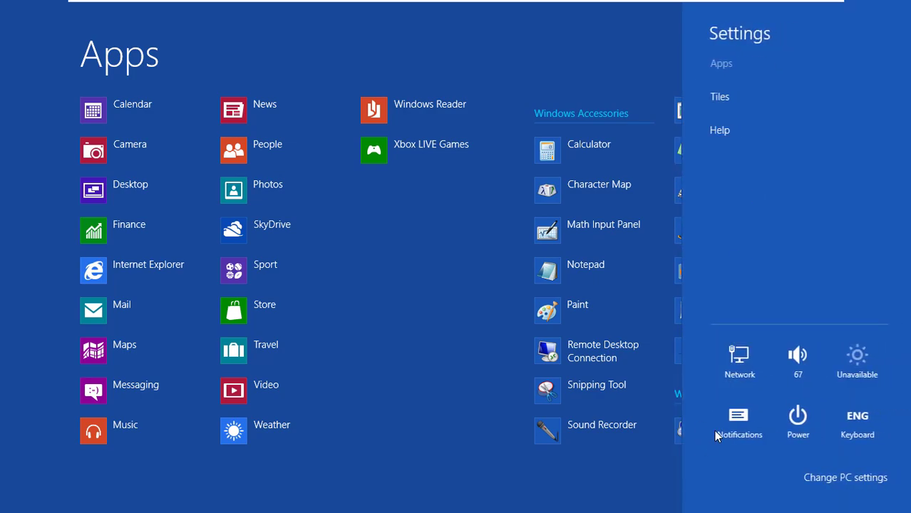
Step: Open the Personalize page of PC settings and choose the mountain and lake picture for the lock screen
click(843, 479)
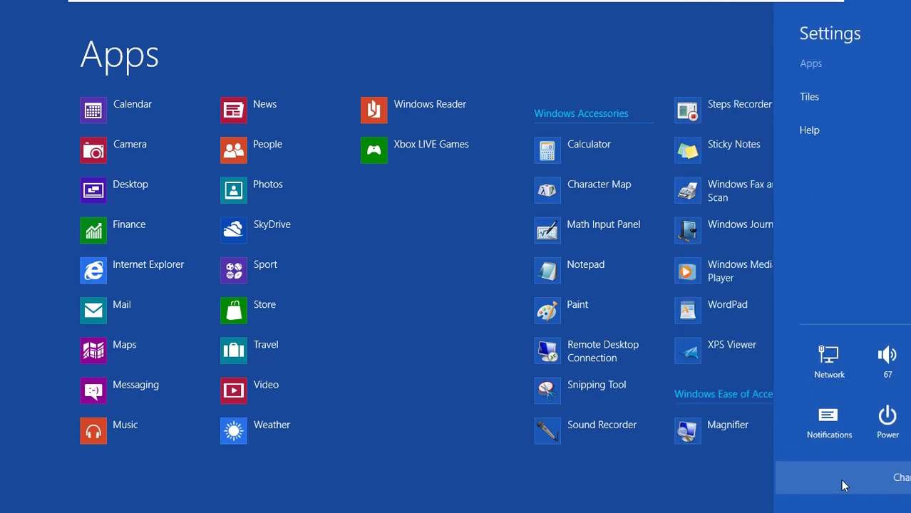
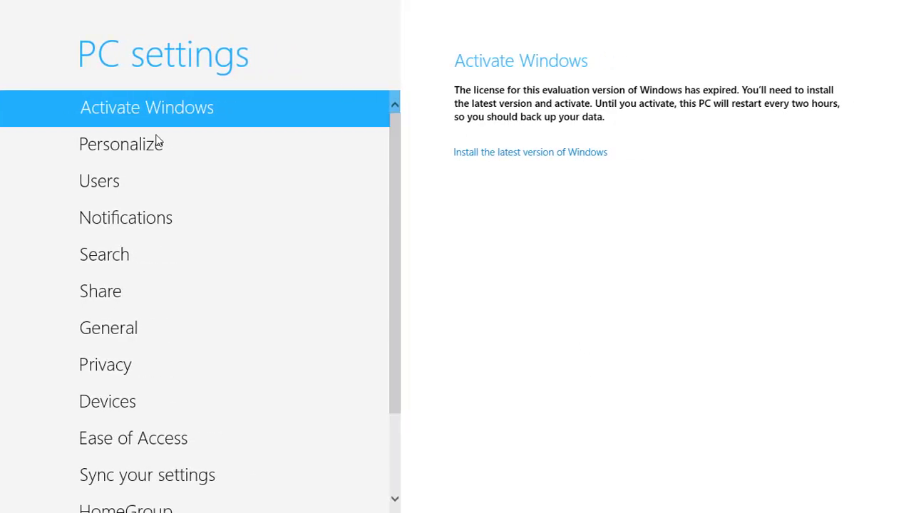
click(129, 145)
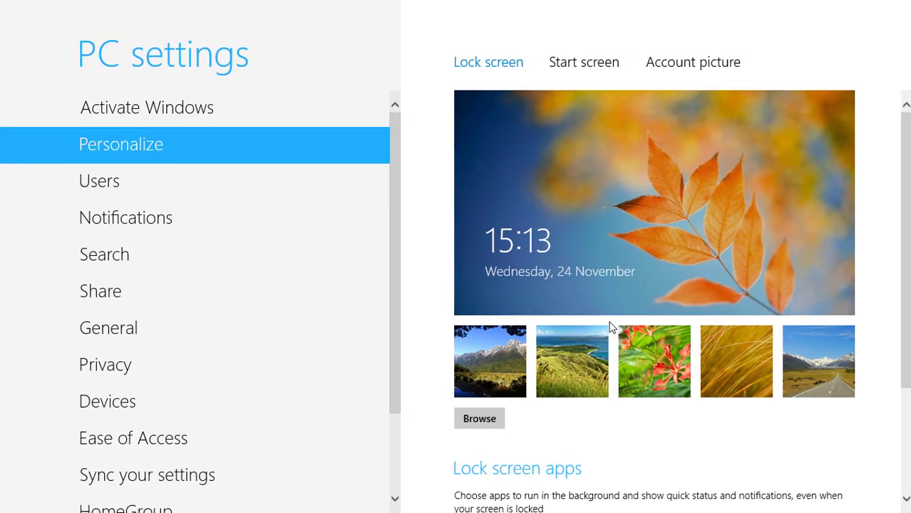
scroll(610, 322, down, 3)
scroll(610, 339, up, 3)
scroll(555, 418, down, 3)
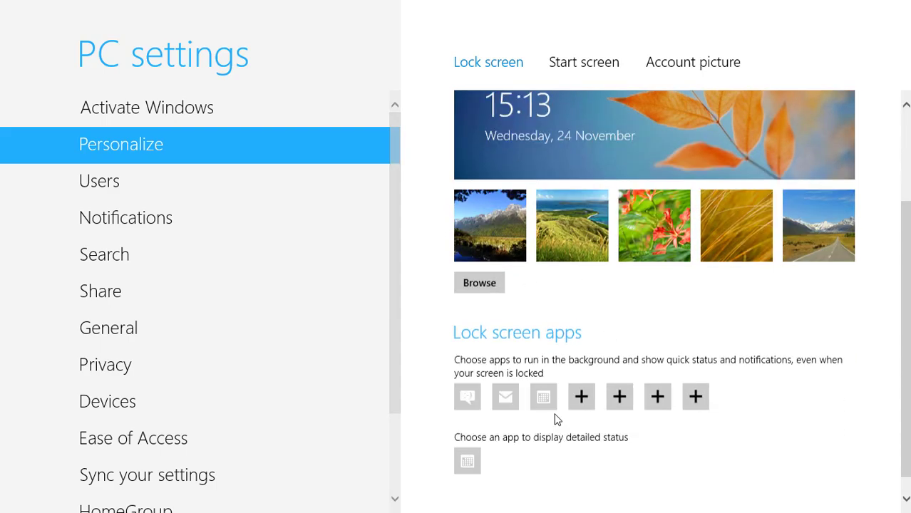
scroll(612, 407, up, 3)
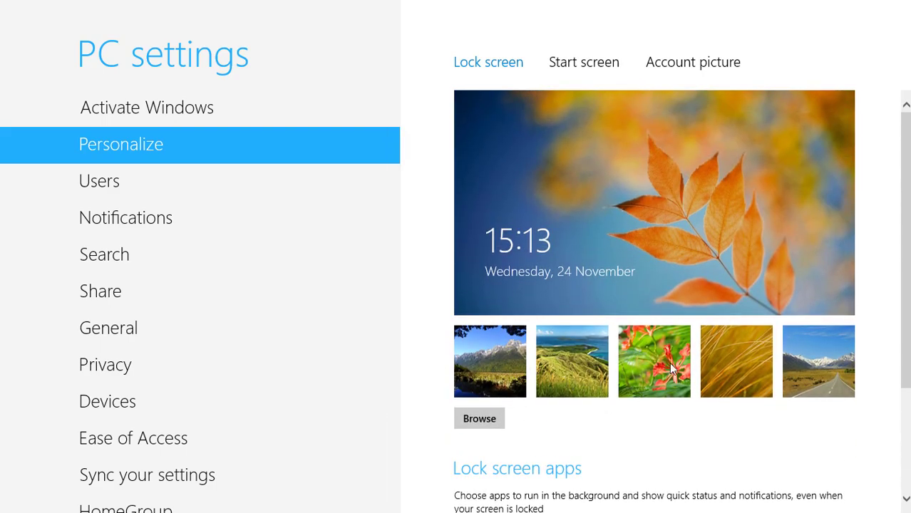
click(507, 363)
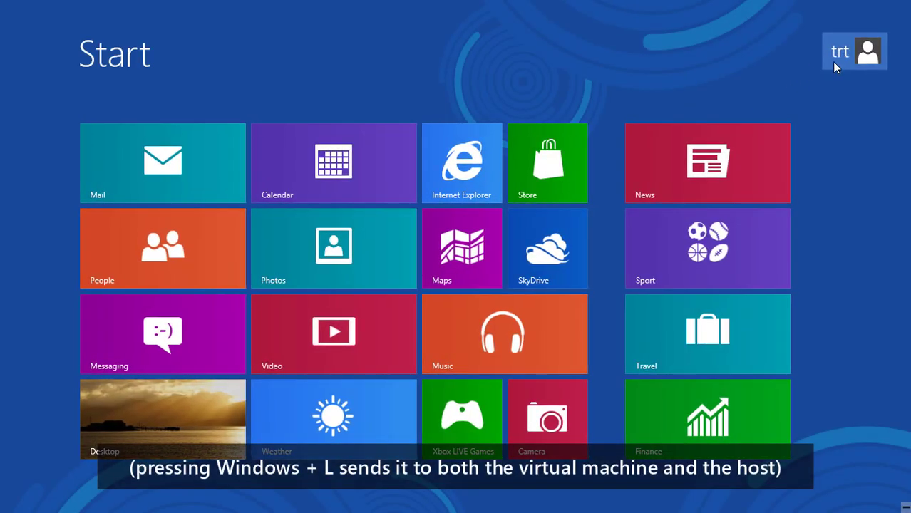
Step: Lock the PC from the Start screen to view the mountain lock screen, and sign back in
click(831, 57)
click(754, 110)
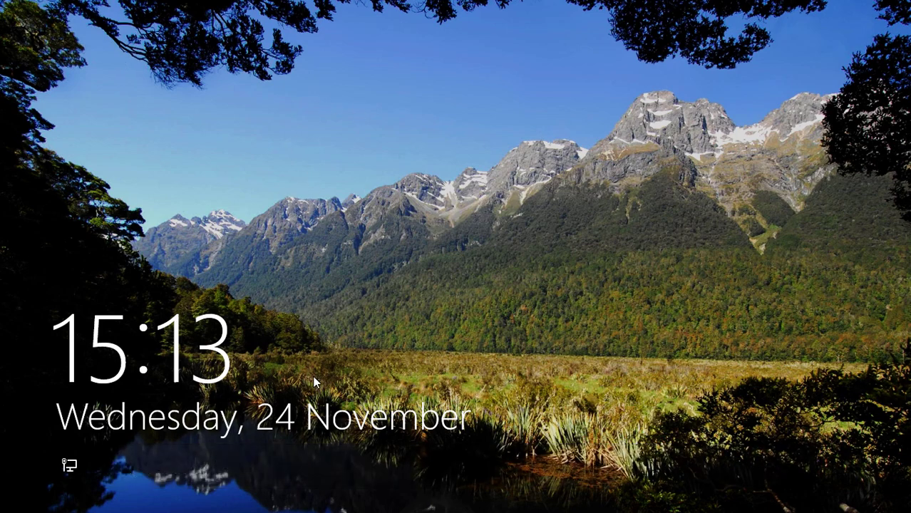
click(296, 354)
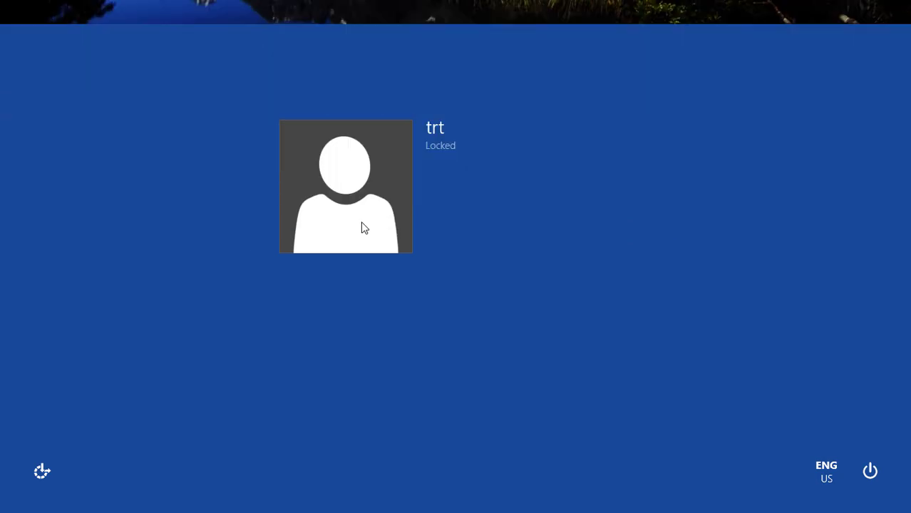
click(362, 222)
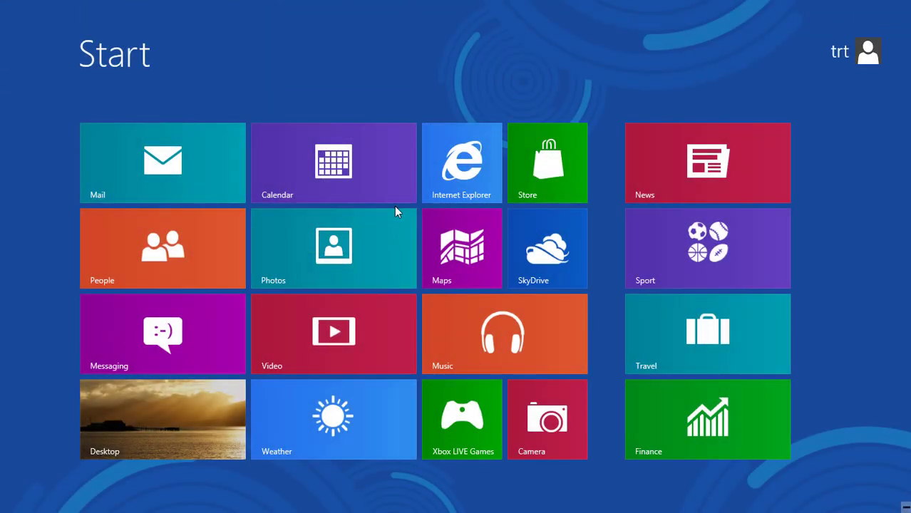
Step: Reopen PC settings and try several lock screen pictures, finishing with the green coastal hills image img102.jpg
mouse_move(896, 442)
click(876, 393)
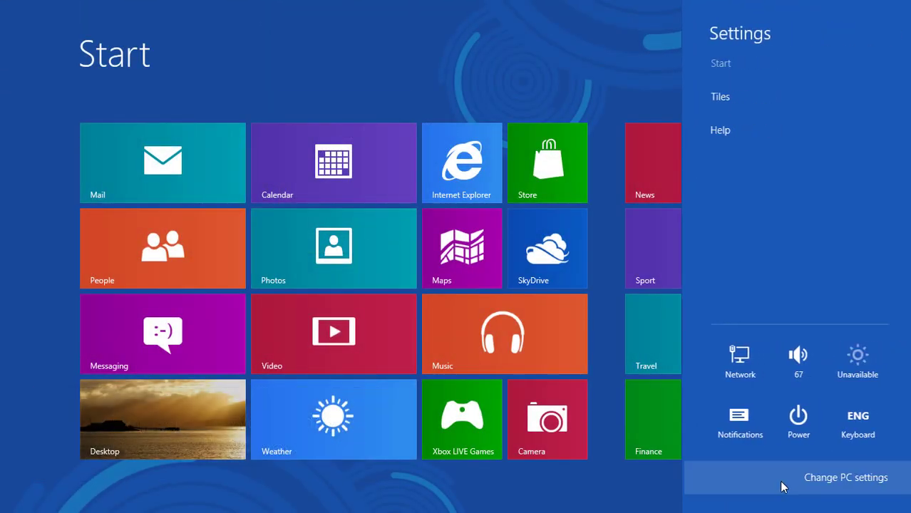
click(781, 483)
click(595, 357)
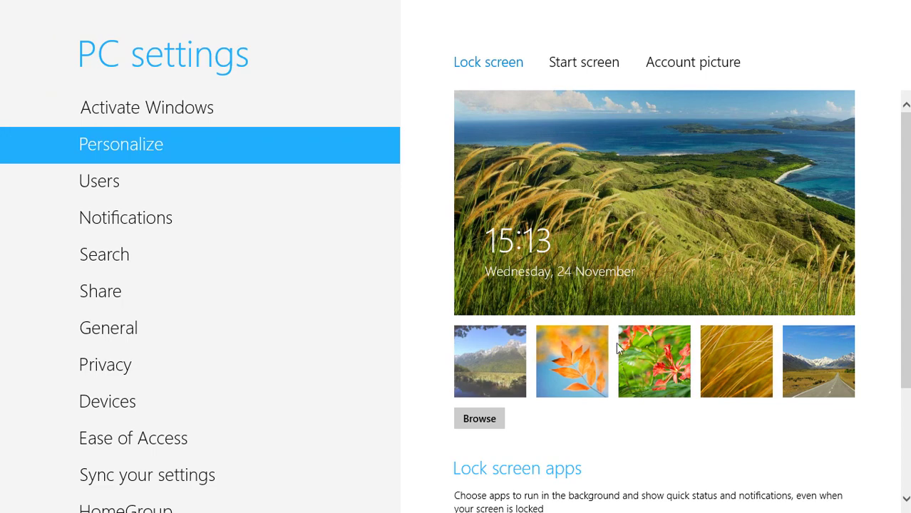
click(654, 378)
click(723, 373)
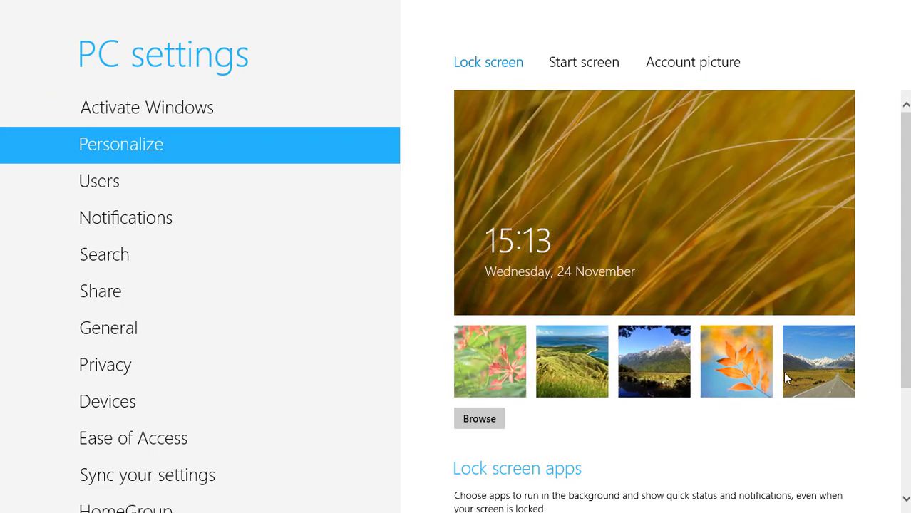
click(796, 365)
click(811, 357)
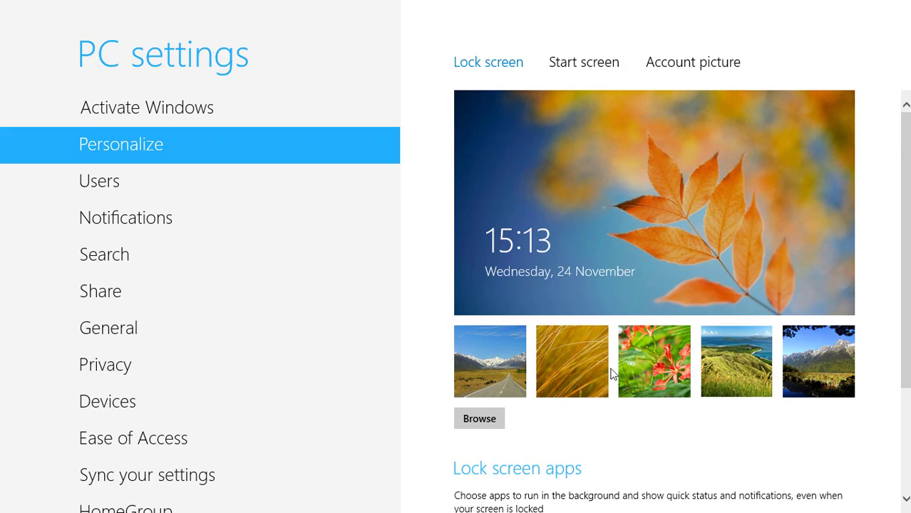
click(752, 377)
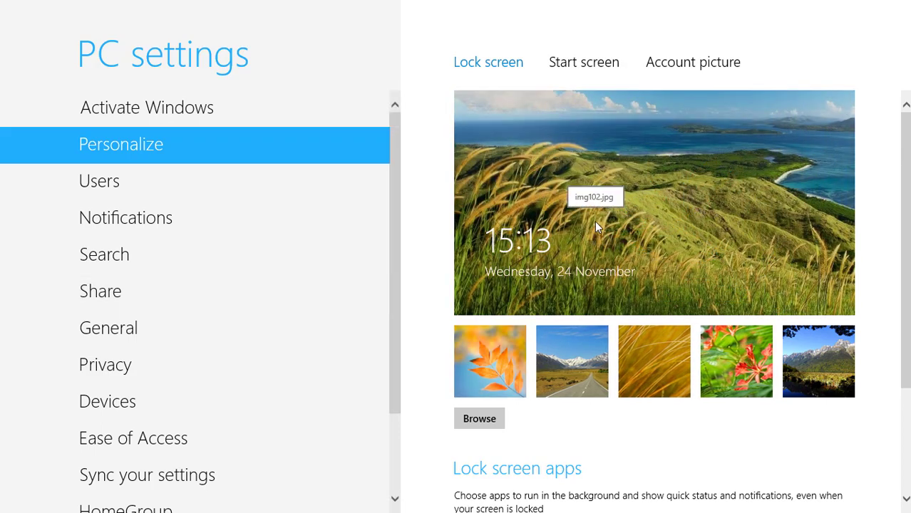
Step: Lock the PC to view the coastal hills lock screen, and unlock it to return to PC settings
key(ctrl+alt+Delete)
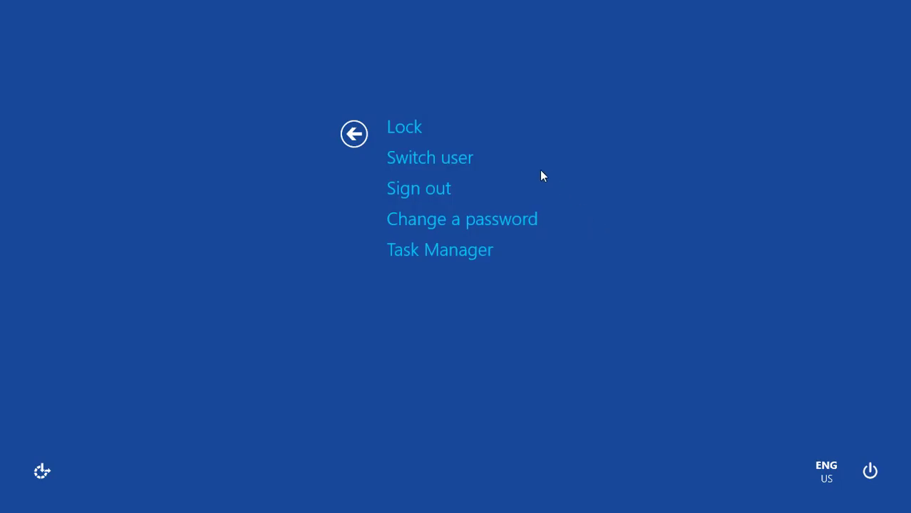
click(406, 126)
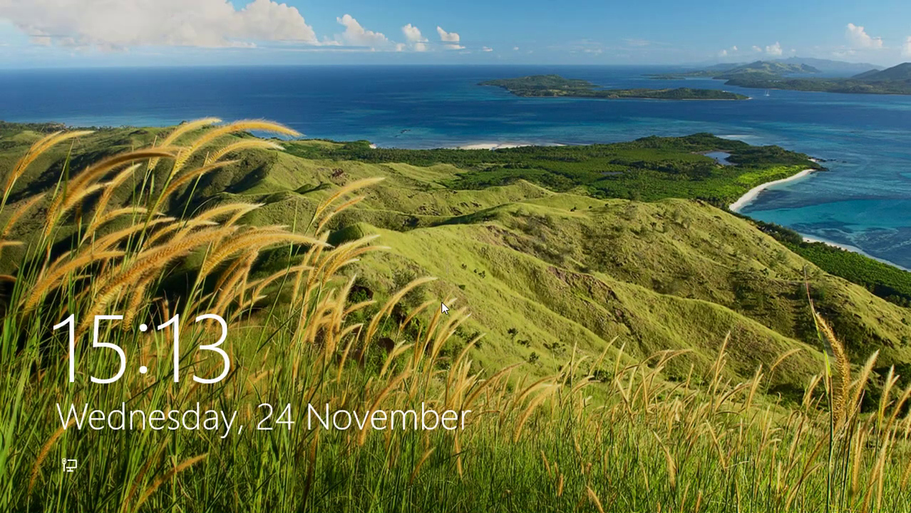
click(464, 6)
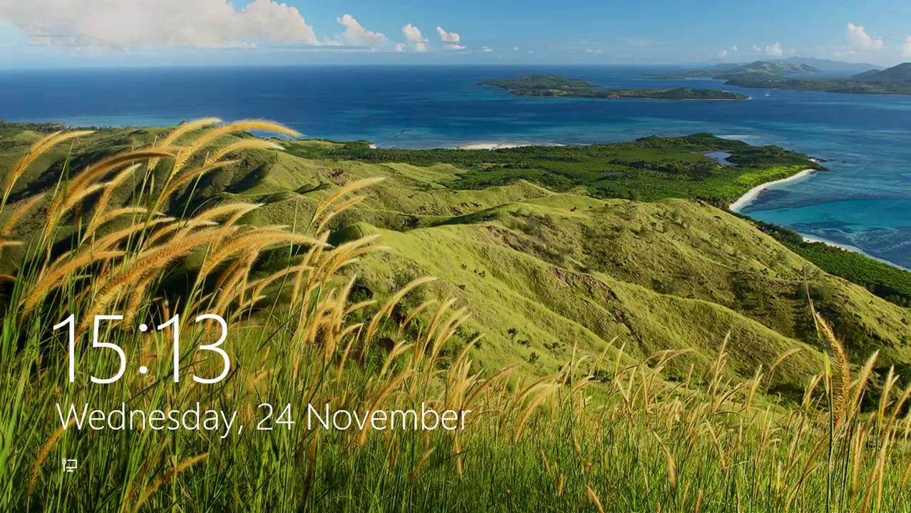
drag(421, 460, 445, 6)
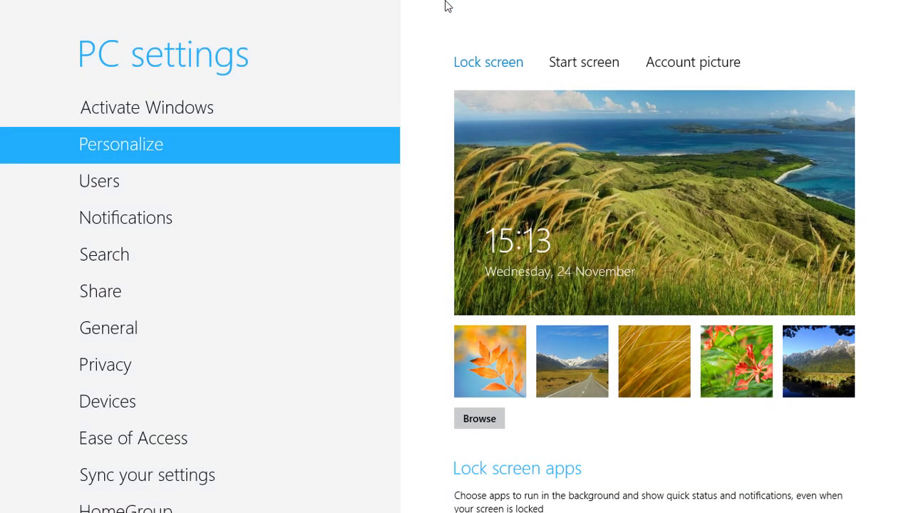
Step: Set the golden grass picture as the lock screen image, and lock and unlock the PC to check it
click(659, 367)
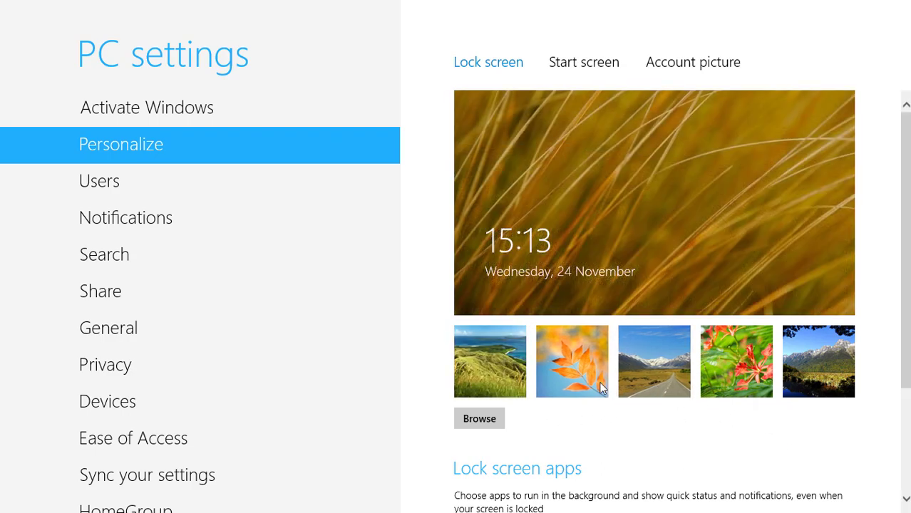
key(ctrl+alt+Delete)
click(416, 127)
drag(389, 344, 475, 110)
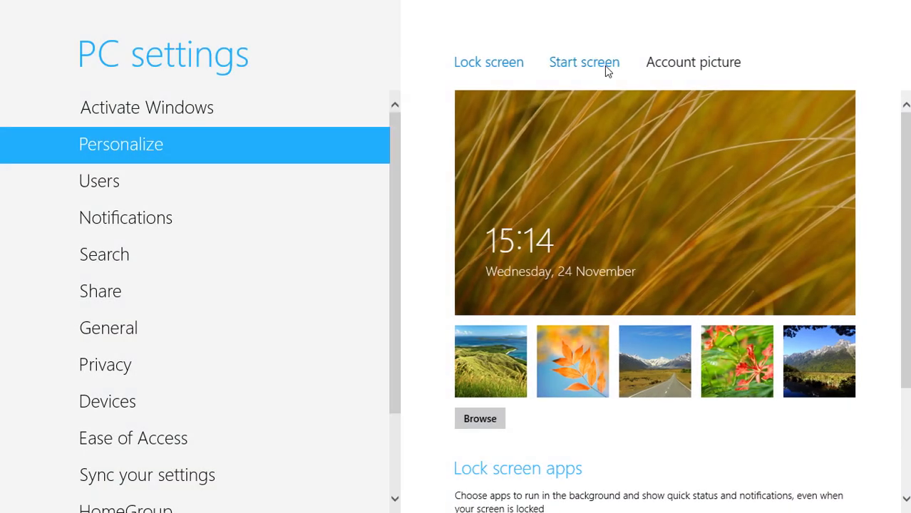
Step: Open the Start screen personalization and try the range of accent colours from black with yellow onwards, stopping at dark indigo
click(605, 66)
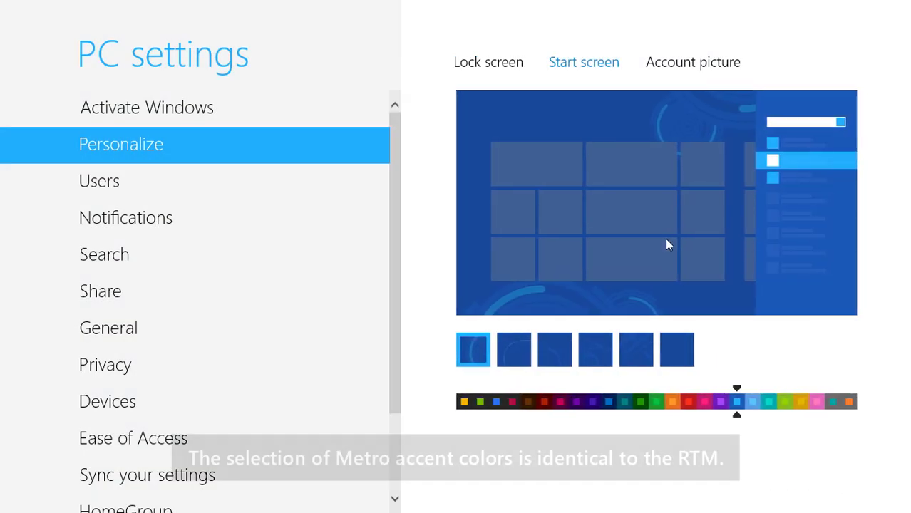
click(462, 402)
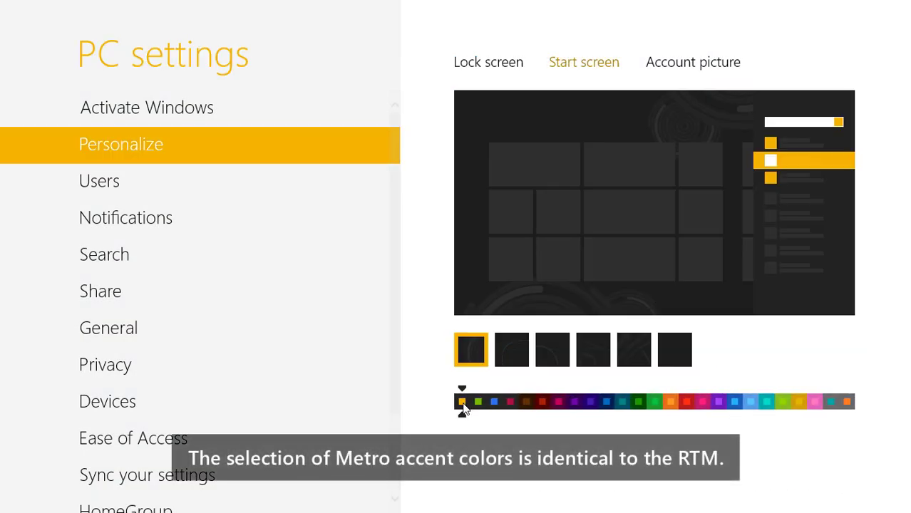
drag(476, 404, 508, 406)
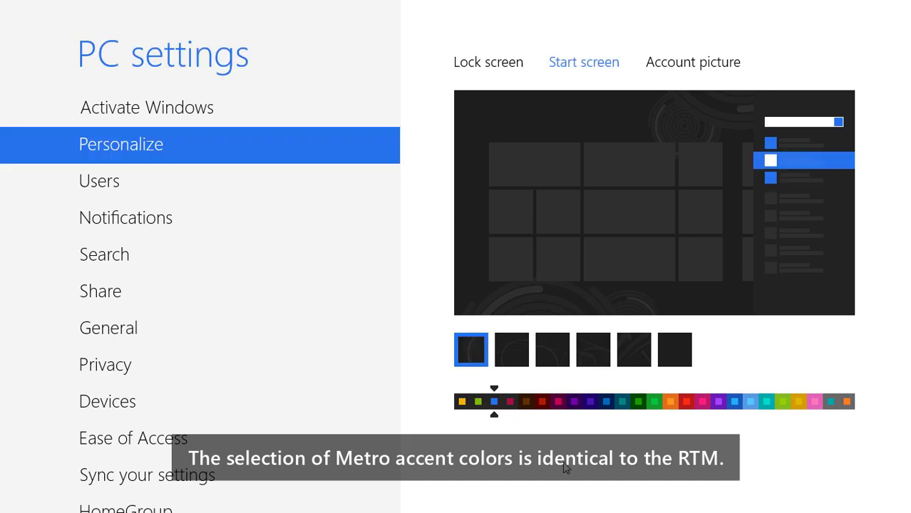
key(Right)
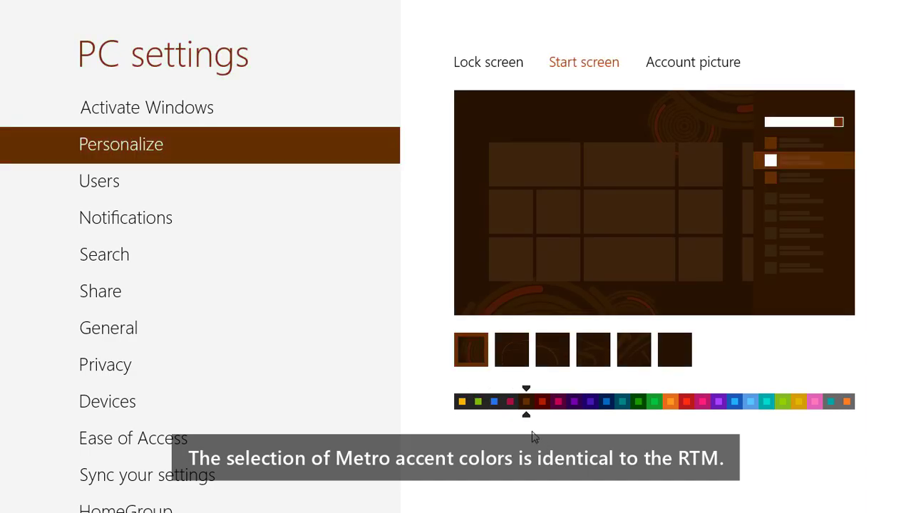
key(Right)
key(Right)
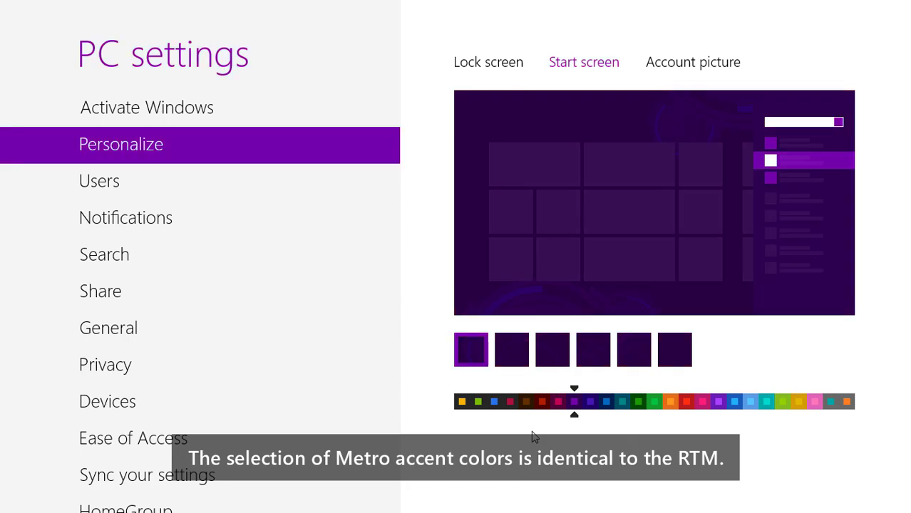
key(Right)
key(Right)
key(Right)
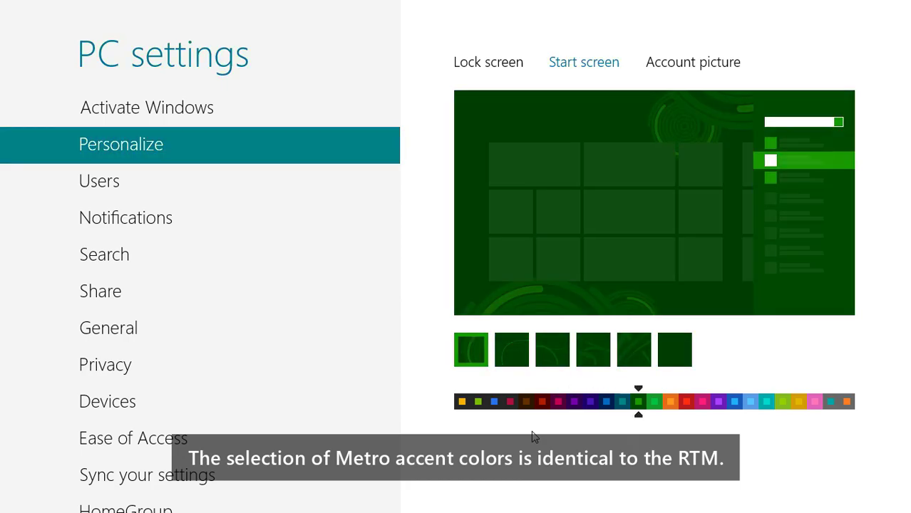
key(Right)
key(Right)
key(Right)
key(Right)
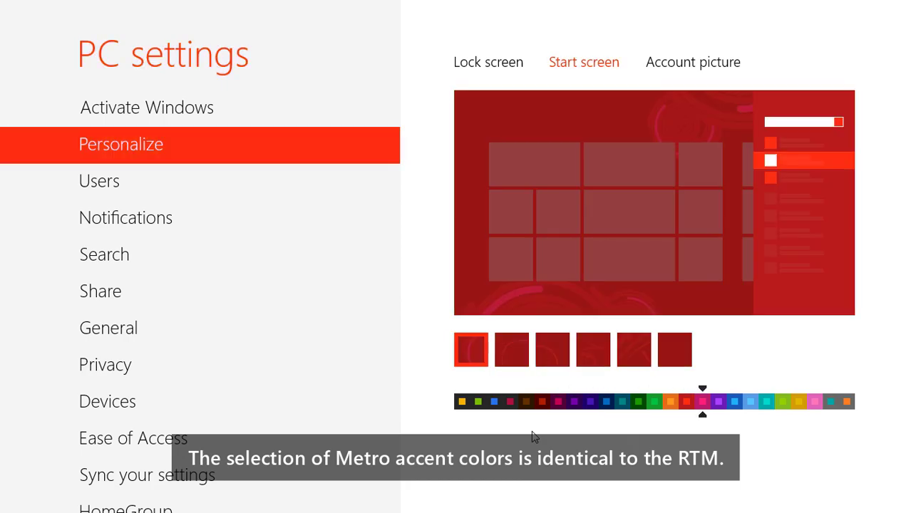
key(Right)
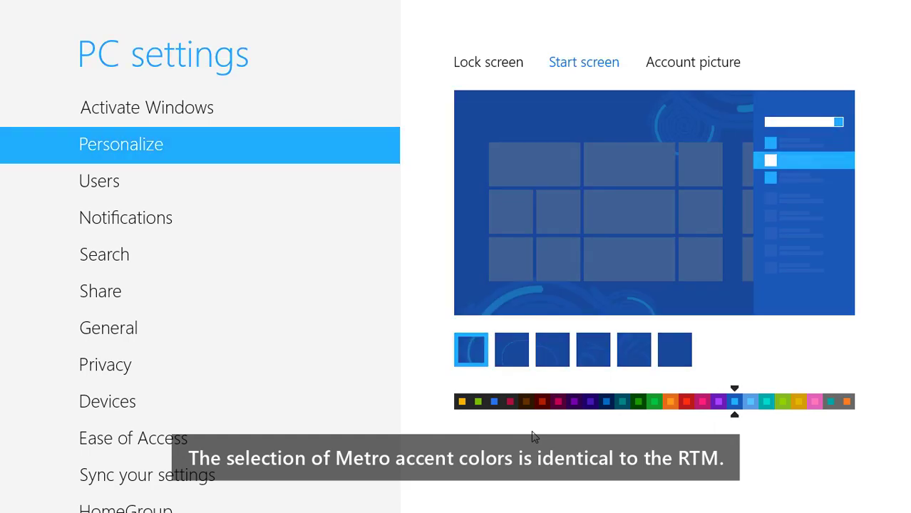
key(Right)
key(Left)
key(Left)
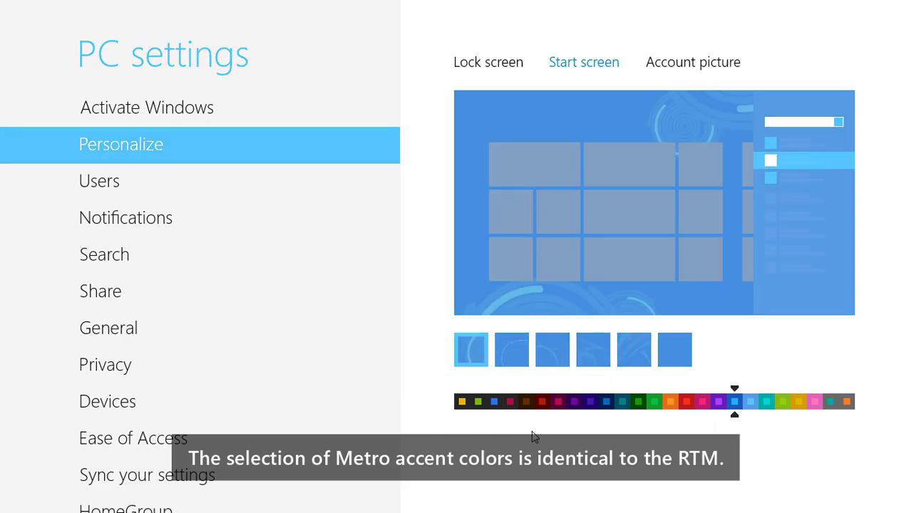
Step: View the dark indigo colour scheme on the Start screen and return to PC settings
mouse_move(882, 319)
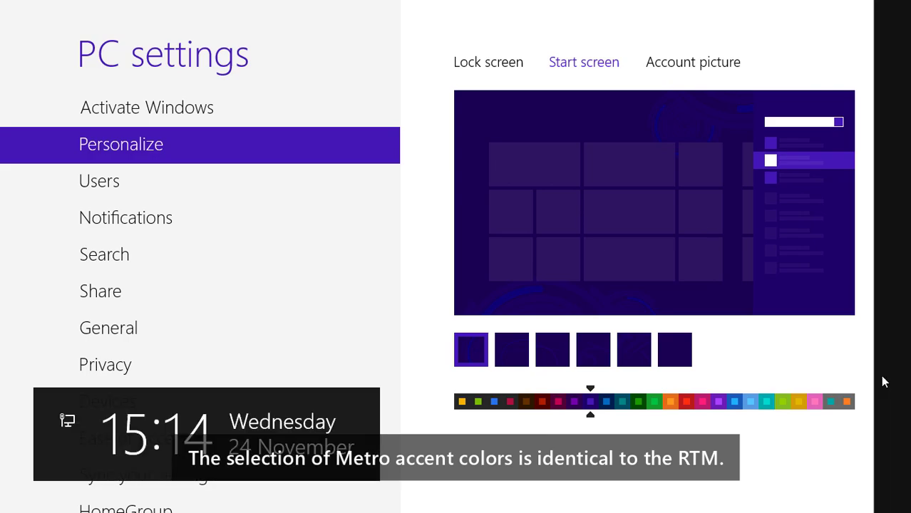
click(889, 259)
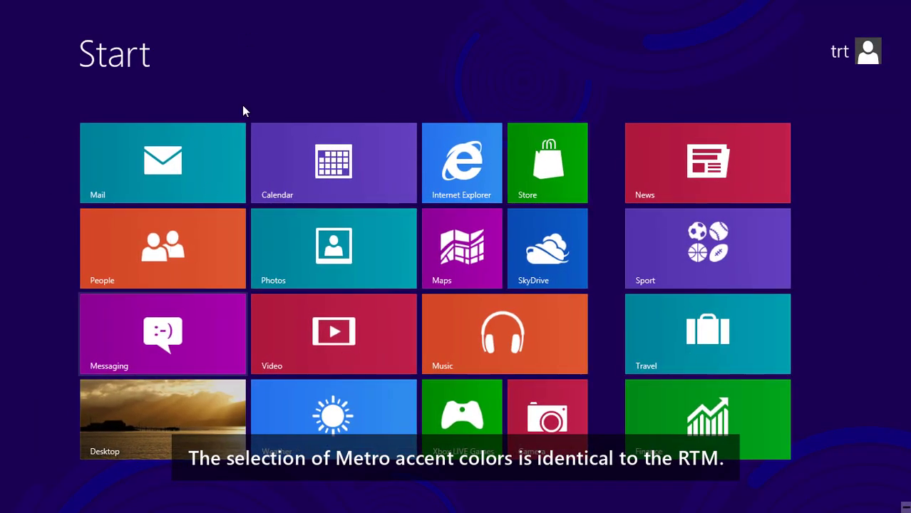
mouse_move(1, 511)
click(13, 491)
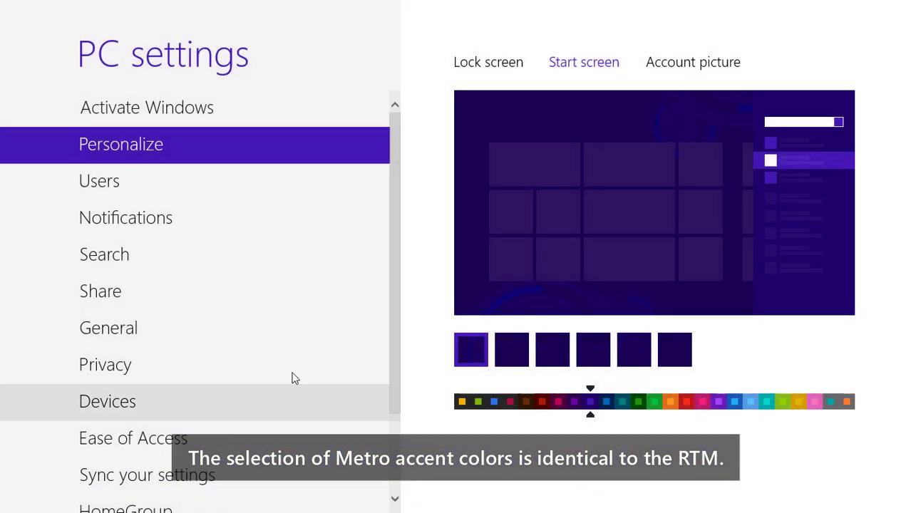
Step: Try the turquoise, grey and other late accent colours, and set the accent to bright blue on a dark blue background
click(765, 401)
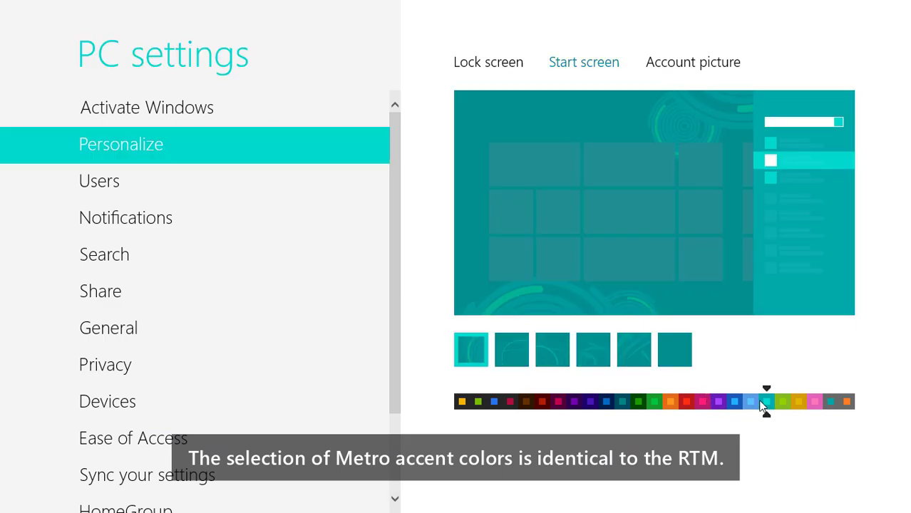
click(848, 402)
click(823, 402)
click(798, 402)
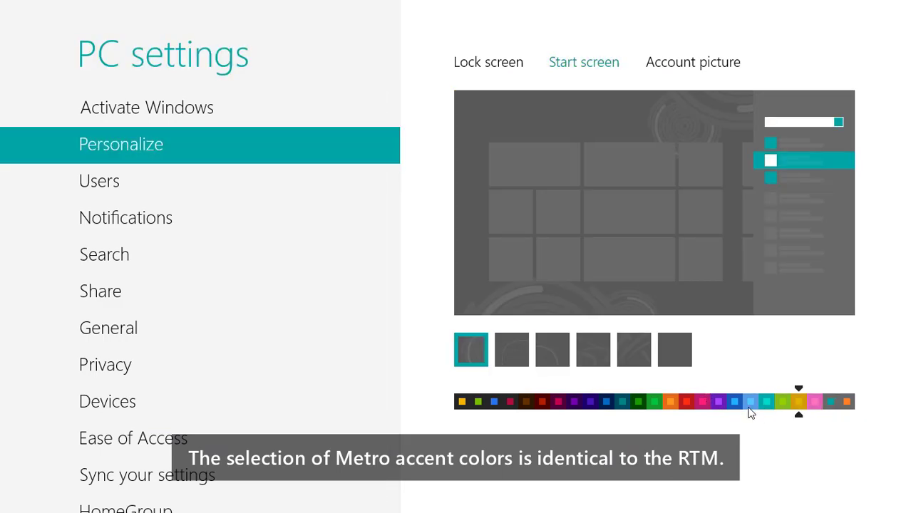
click(727, 403)
click(734, 401)
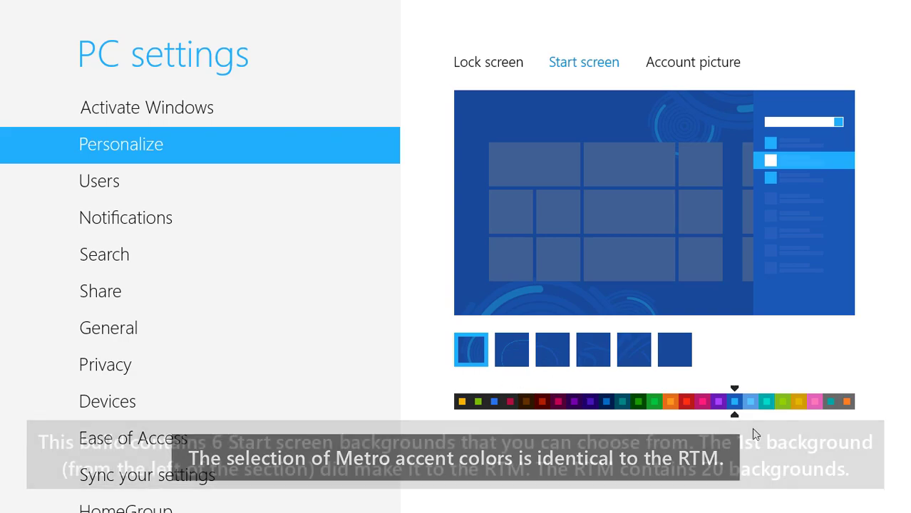
Step: Apply the second background, with thin curved lines, view it on the zoomed-out Start screen, and return to PC settings
click(513, 350)
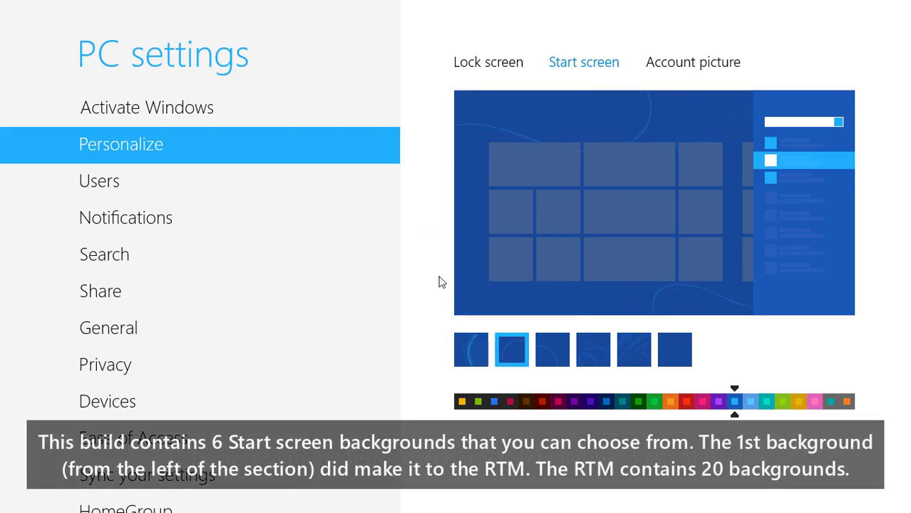
key(super)
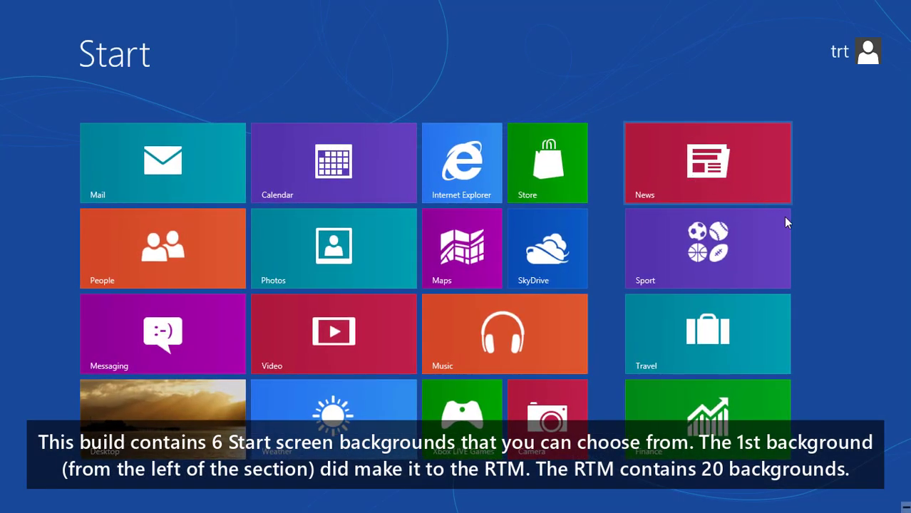
click(906, 501)
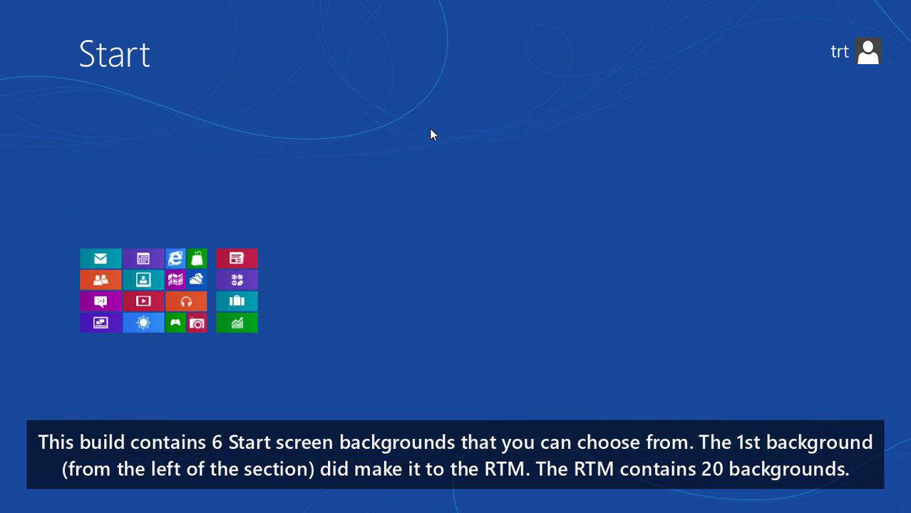
click(7, 502)
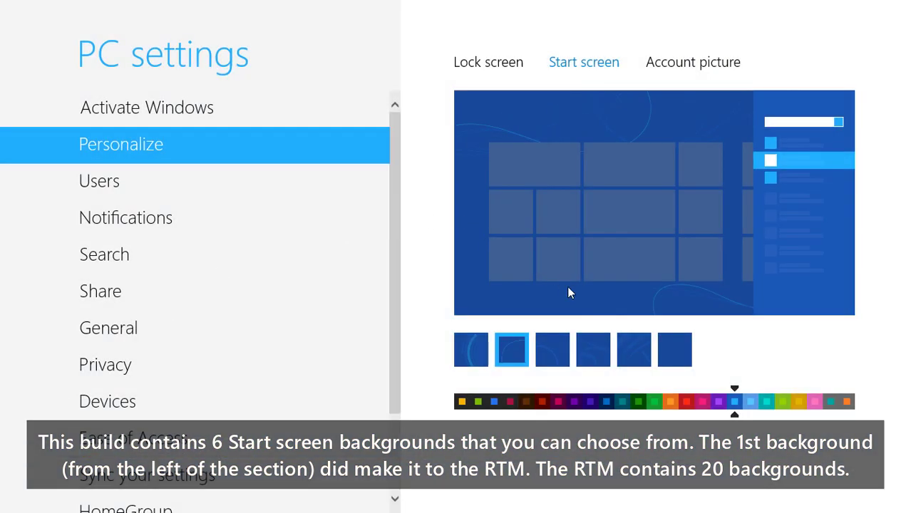
Step: Apply the third background, with bubble-like circles, check it on the zoomed-out Start screen, and return to PC settings
click(552, 356)
key(super)
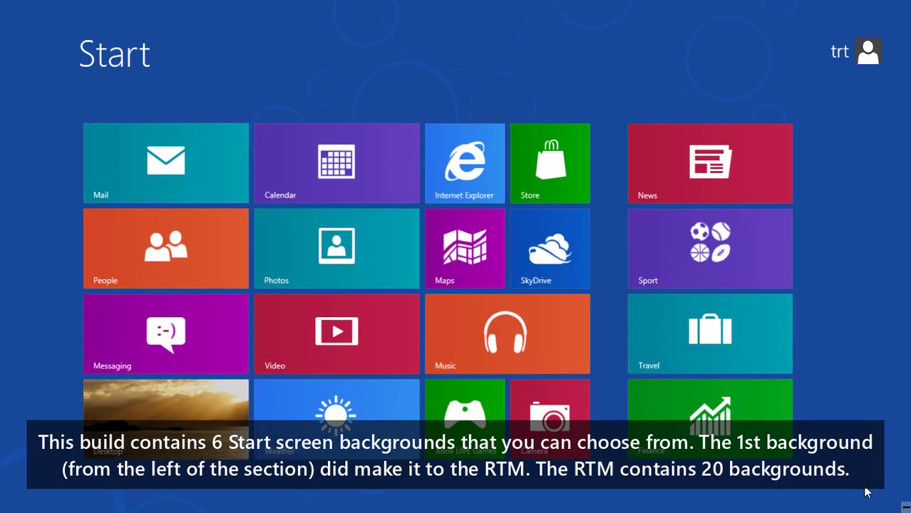
click(905, 506)
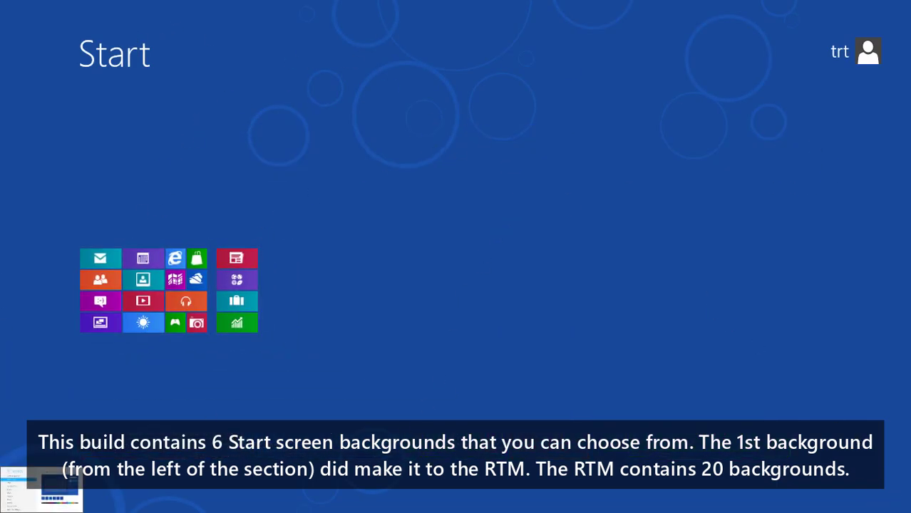
click(4, 506)
Step: Apply the fourth background, with curling vines, view it on the zoomed-out Start screen, and return to PC settings
click(580, 360)
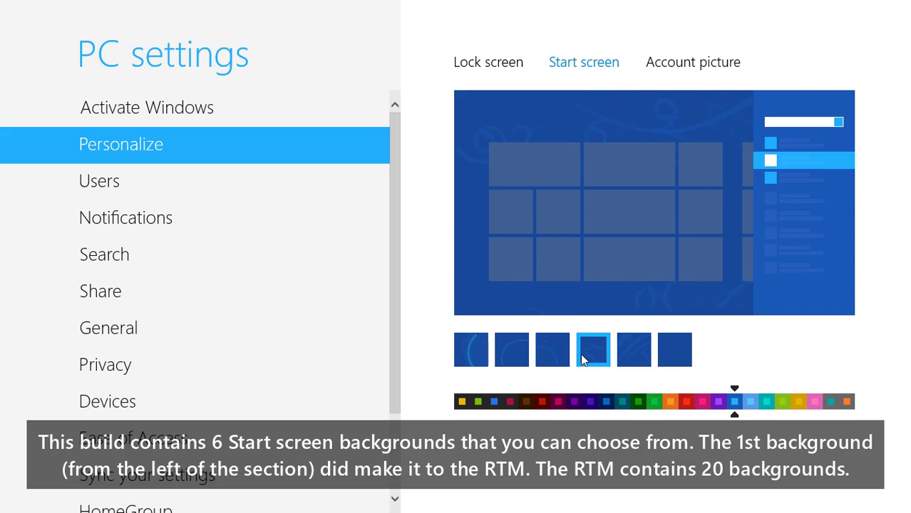
key(super)
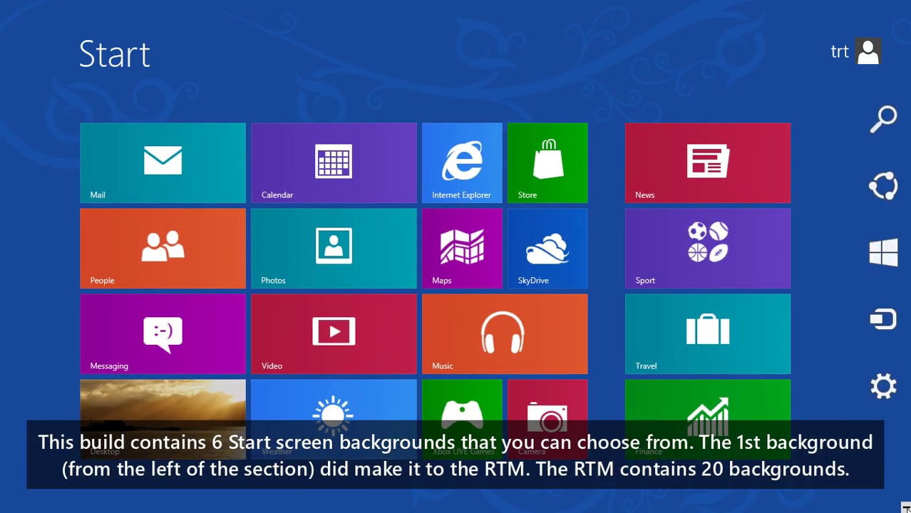
click(905, 507)
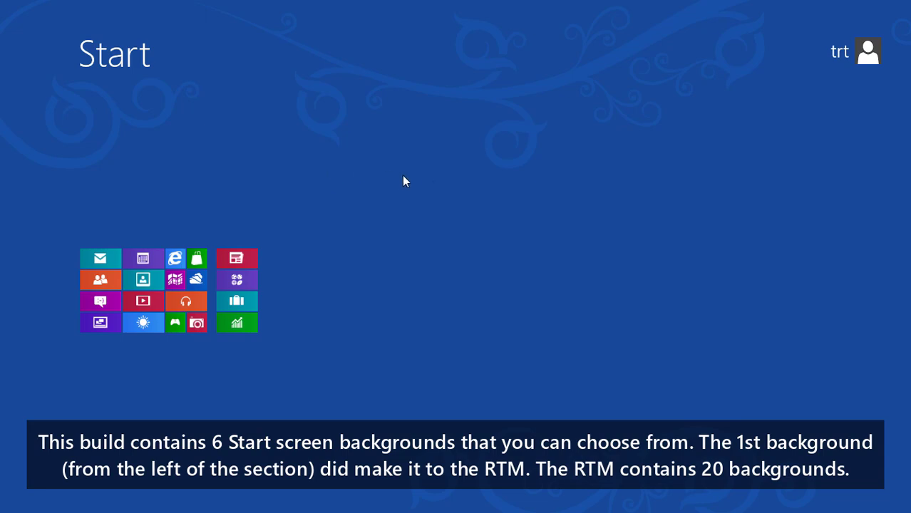
key(super)
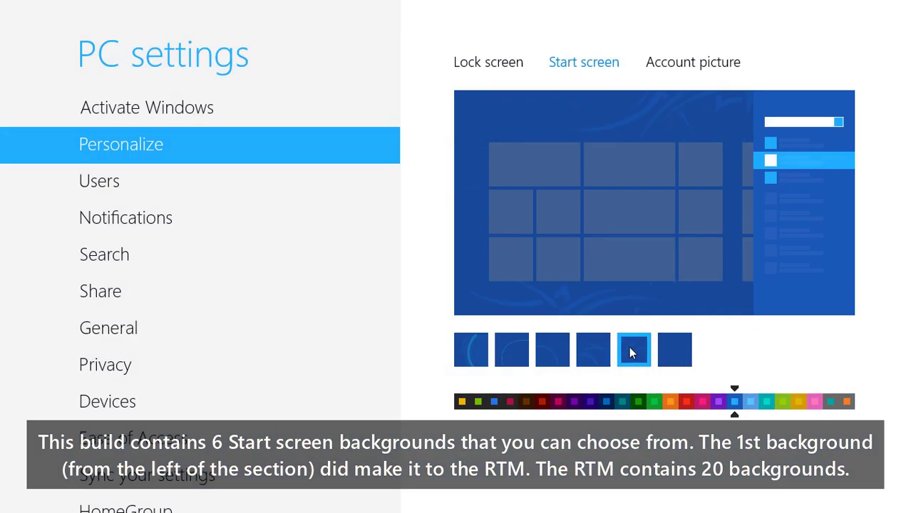
Step: Select the fifth background, with sweeping tribal shapes, view it on the zoomed-out Start screen, and return to PC settings
key(super)
click(903, 507)
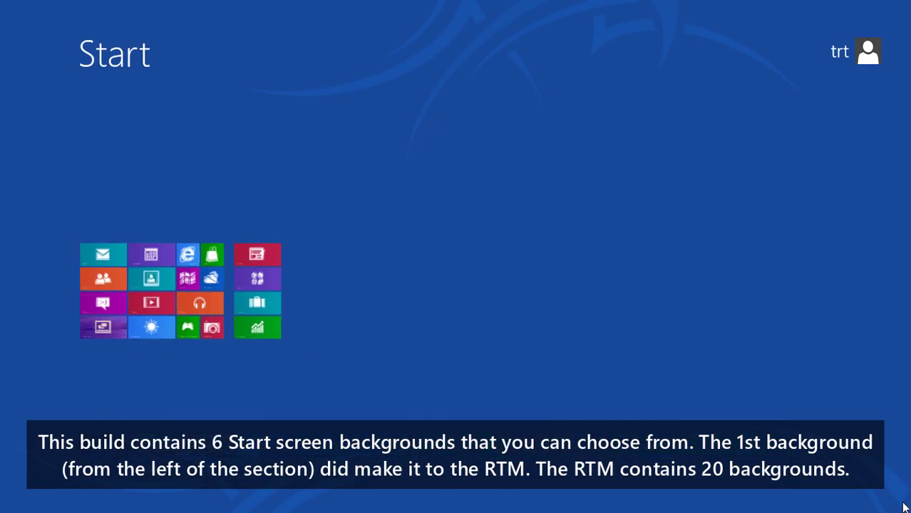
key(super)
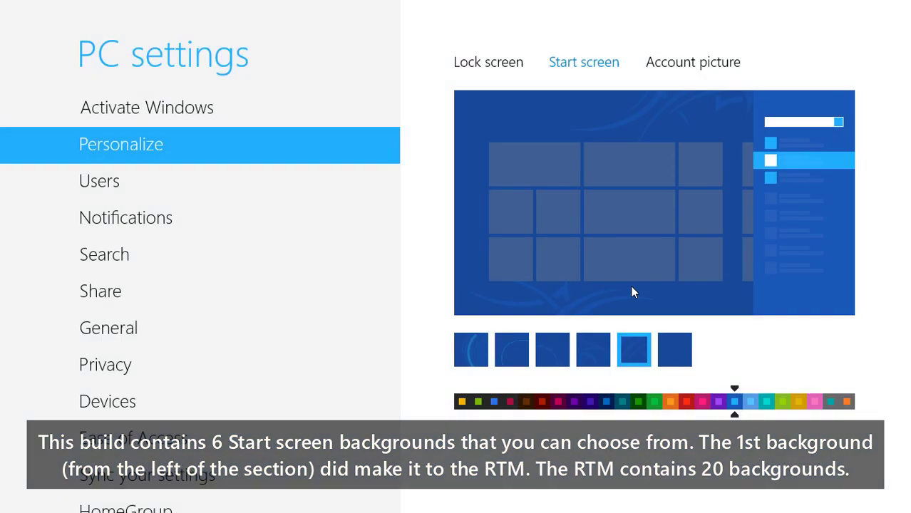
Step: Try the plain sixth background on the Start screen, and set the background back to the first pattern
click(682, 354)
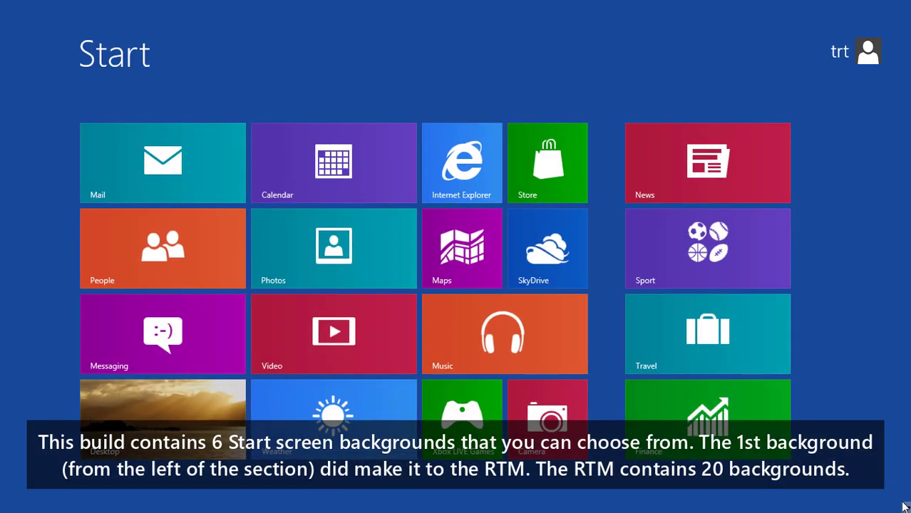
click(904, 508)
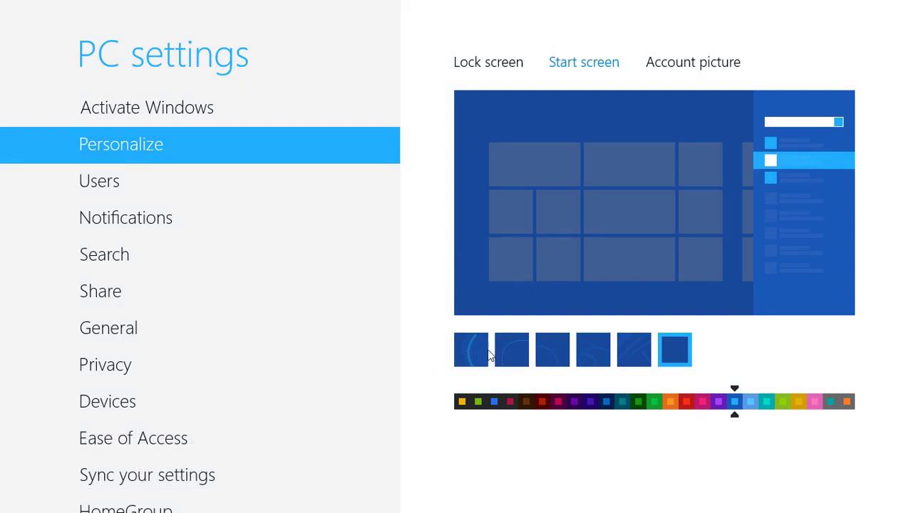
click(486, 352)
Step: Look at the Account picture and Lock screen pages, and open the Add a user form from Users and cancel it
click(688, 63)
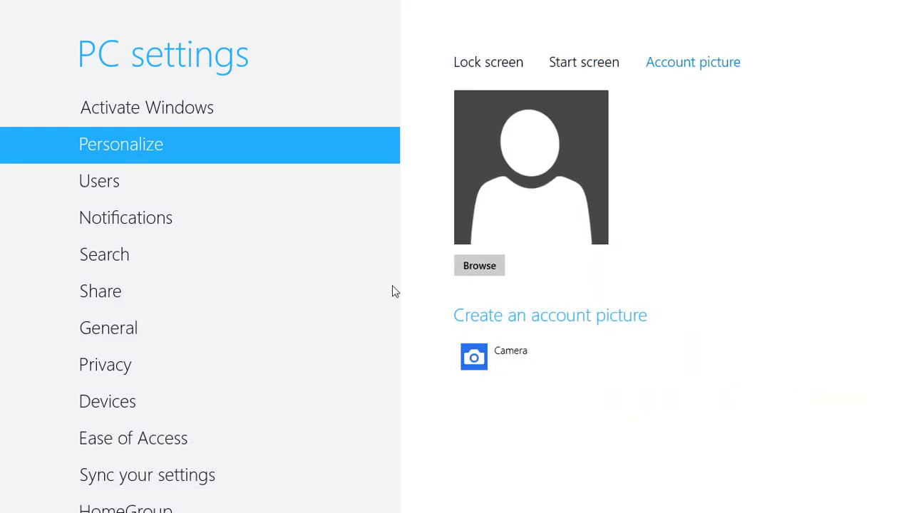
click(483, 64)
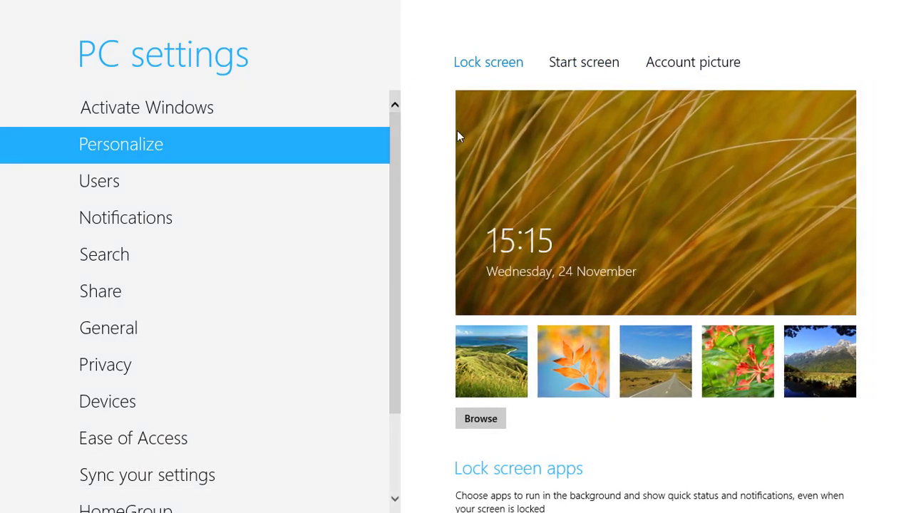
click(183, 182)
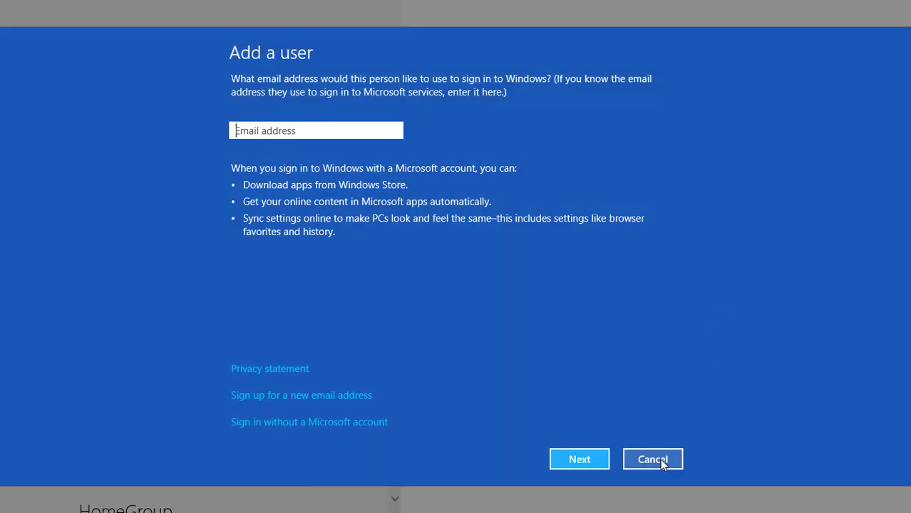
click(661, 459)
Step: Examine the per-app toggles on the Notifications and Search pages down to the end of each list
click(142, 216)
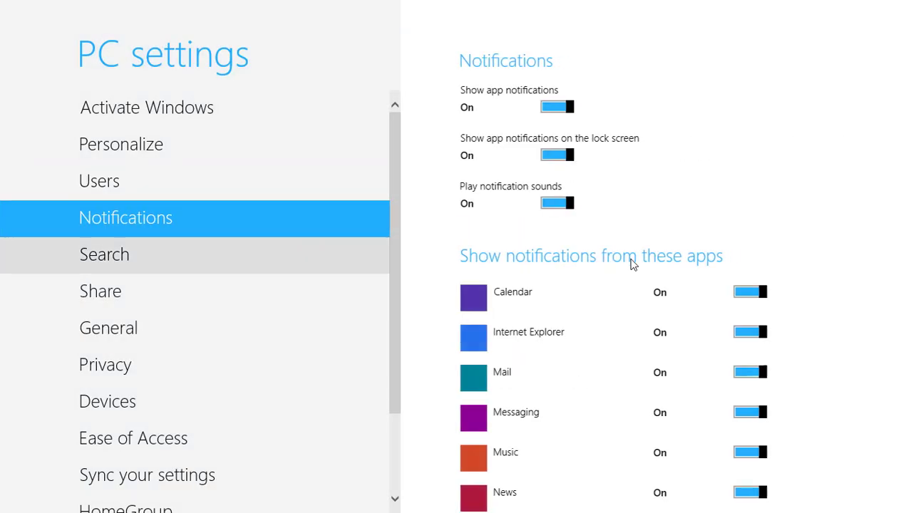
scroll(831, 273, down, 3)
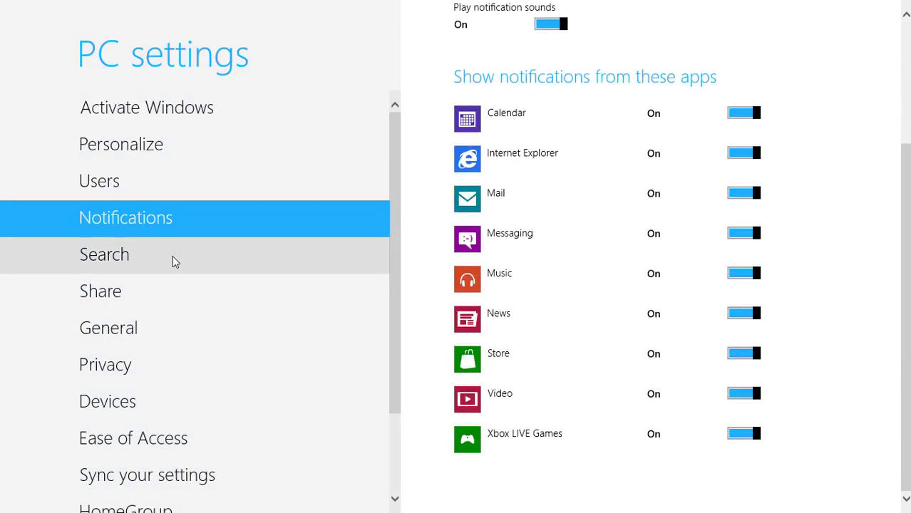
click(173, 257)
scroll(626, 223, down, 5)
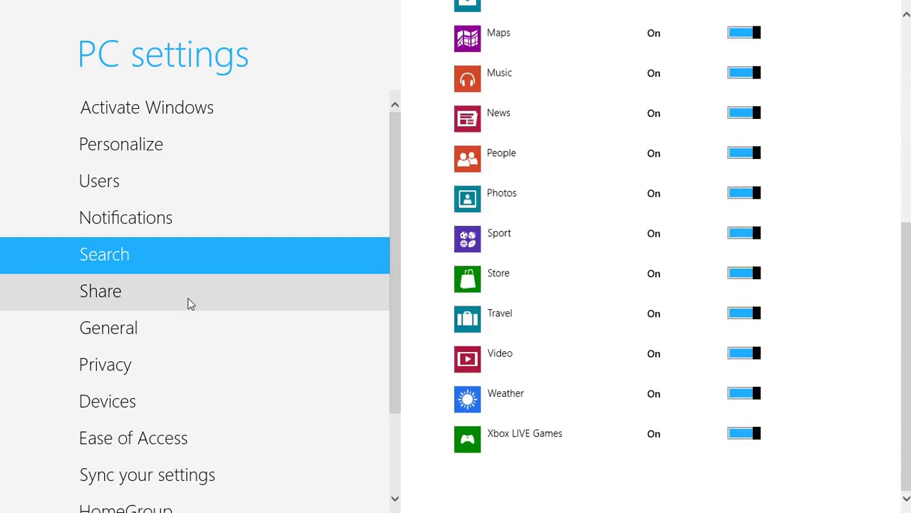
Step: Look at the Share, General and Privacy pages of PC settings, reading General down to Advanced startup
click(267, 288)
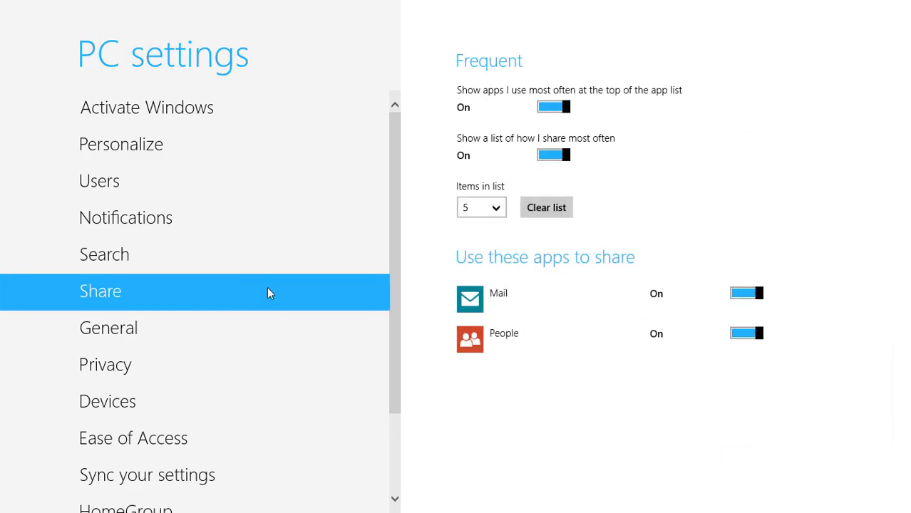
click(264, 342)
scroll(788, 341, down, 5)
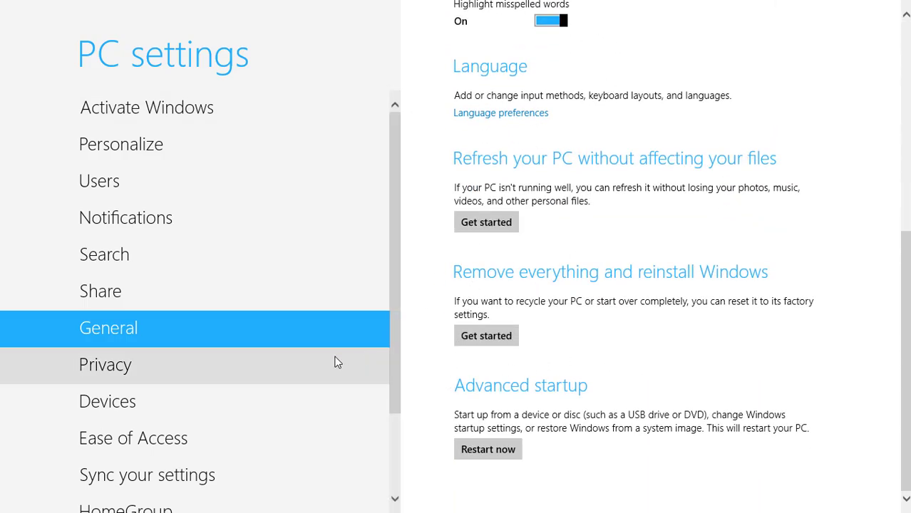
click(167, 361)
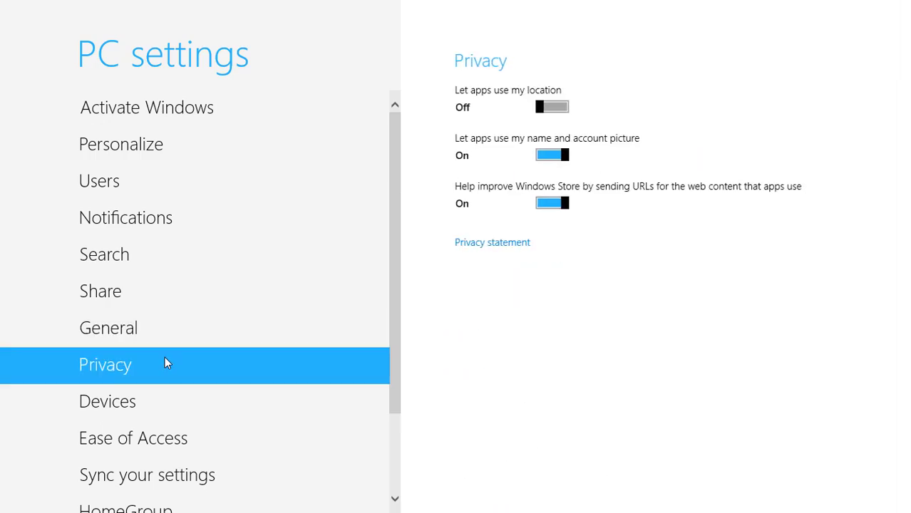
Step: Open Language preferences from the General page, look at the language list, close it and return to PC settings
click(213, 318)
scroll(528, 336, down, 3)
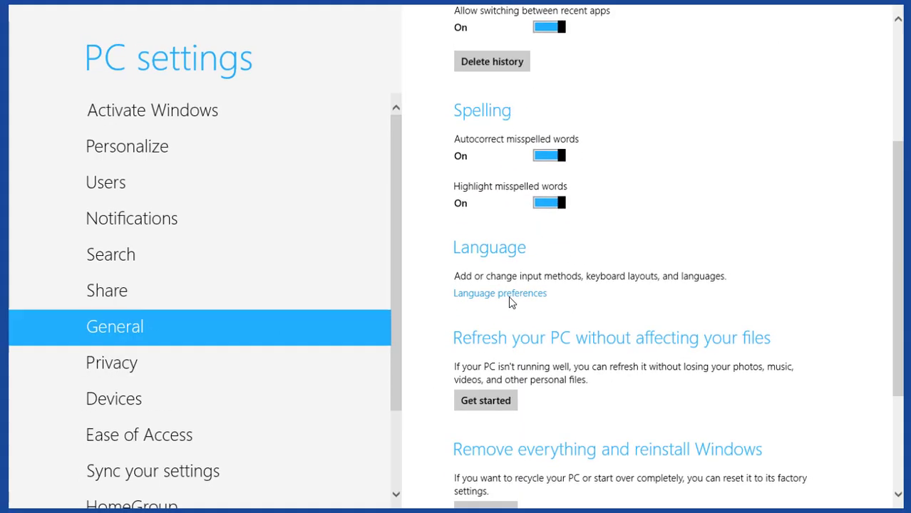
click(508, 296)
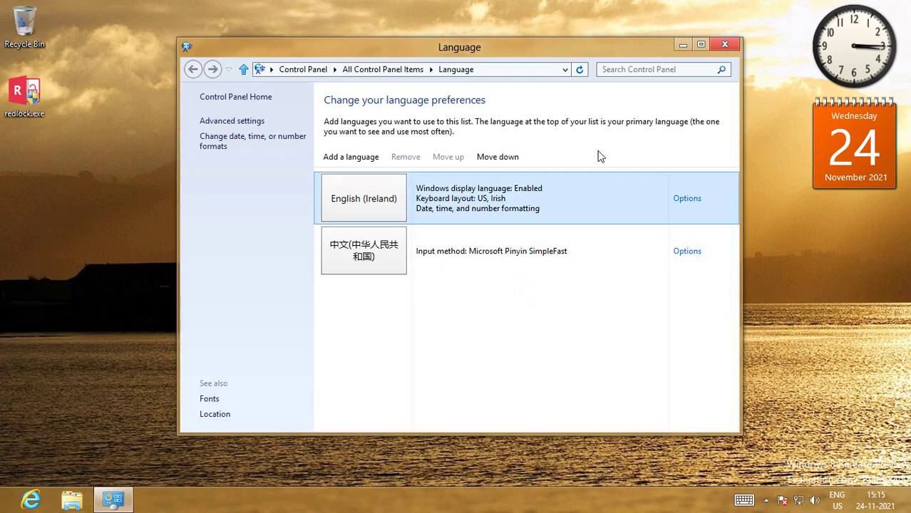
click(714, 46)
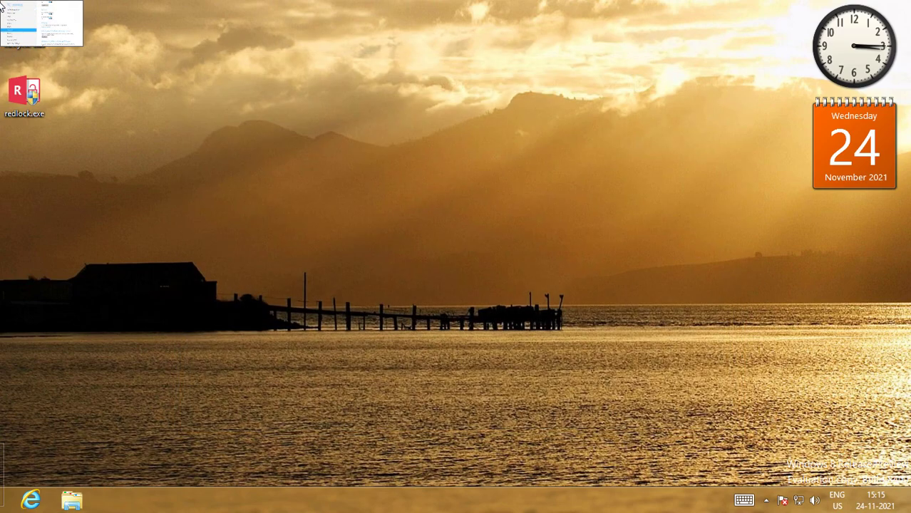
click(3, 15)
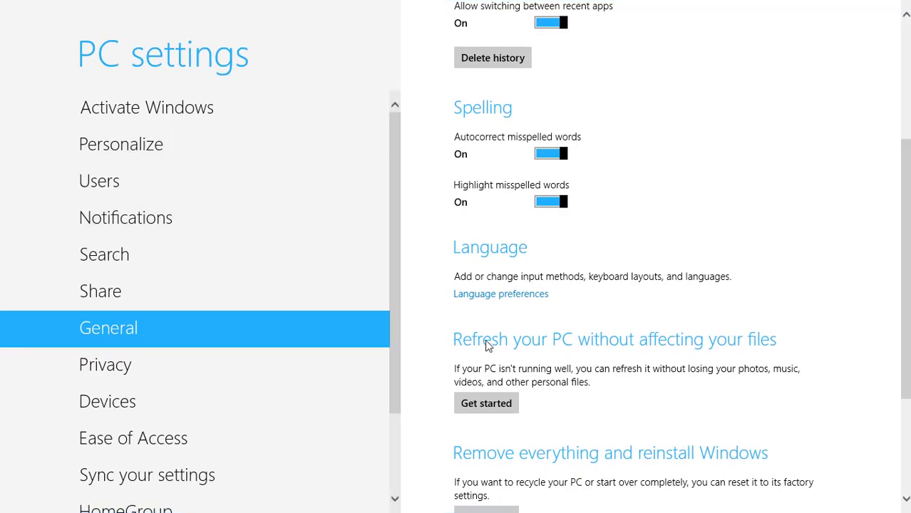
Step: Look at the Devices page down to the metered connections option, and at the Ease of Access page
scroll(278, 377, up, 3)
click(277, 376)
click(235, 395)
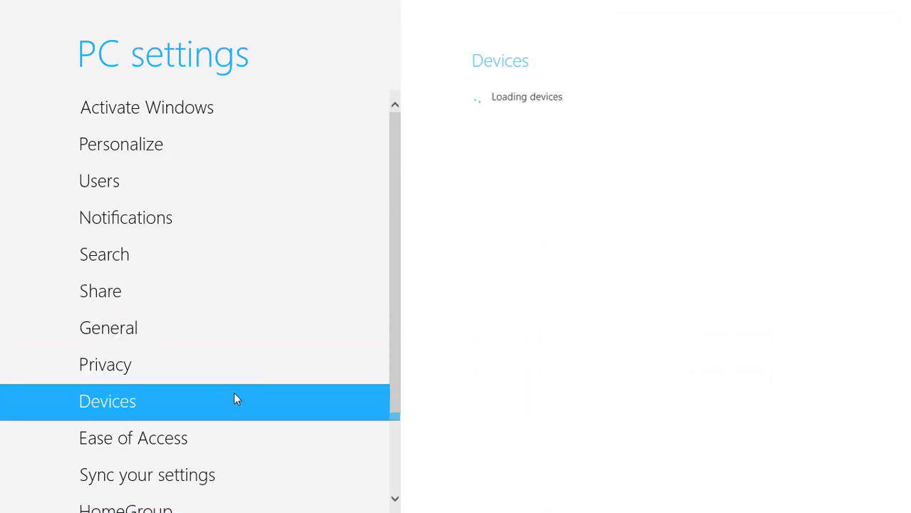
scroll(580, 402, down, 3)
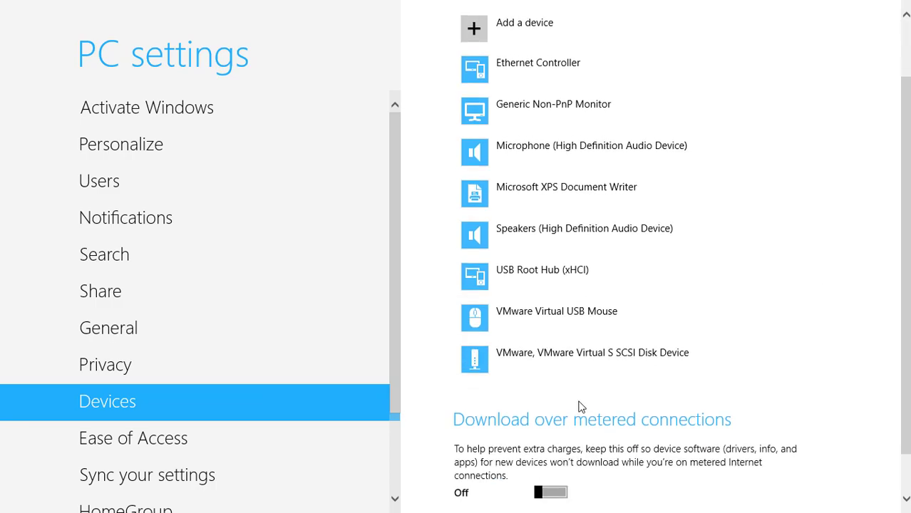
click(256, 442)
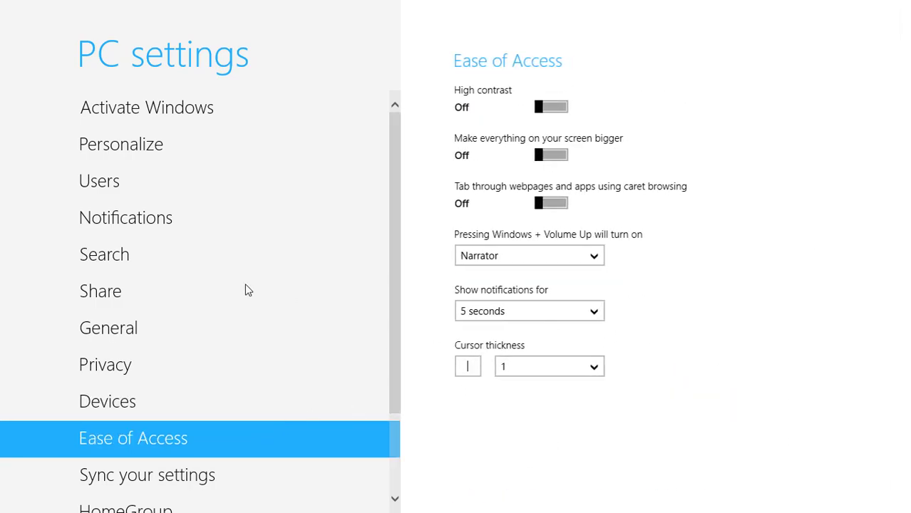
scroll(240, 278, down, 2)
click(207, 297)
scroll(477, 308, down, 3)
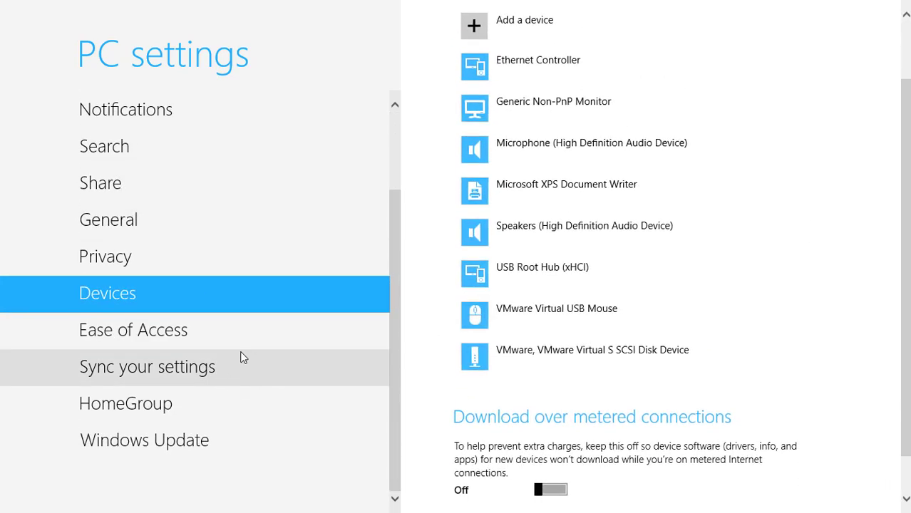
click(228, 335)
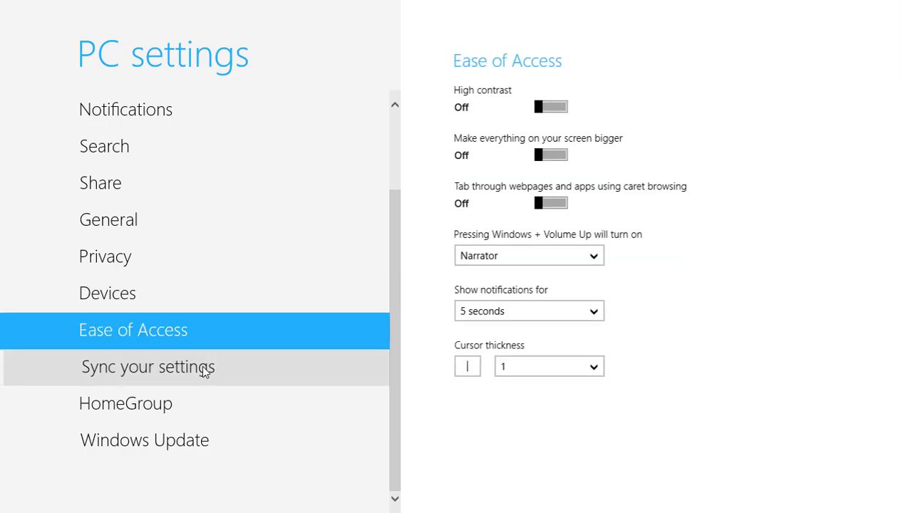
Step: Look through the Sync your settings, HomeGroup and Windows Update pages
click(206, 370)
scroll(389, 295, down, 5)
click(220, 415)
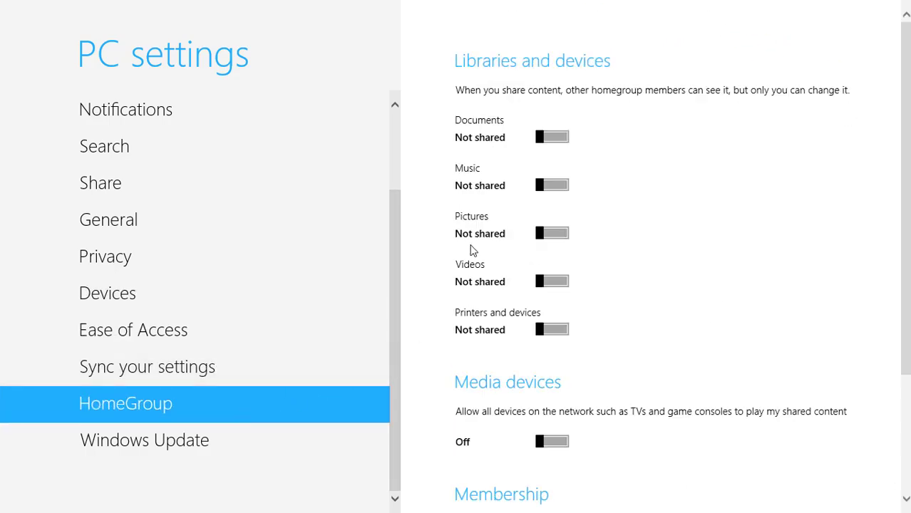
scroll(478, 304, down, 3)
click(221, 442)
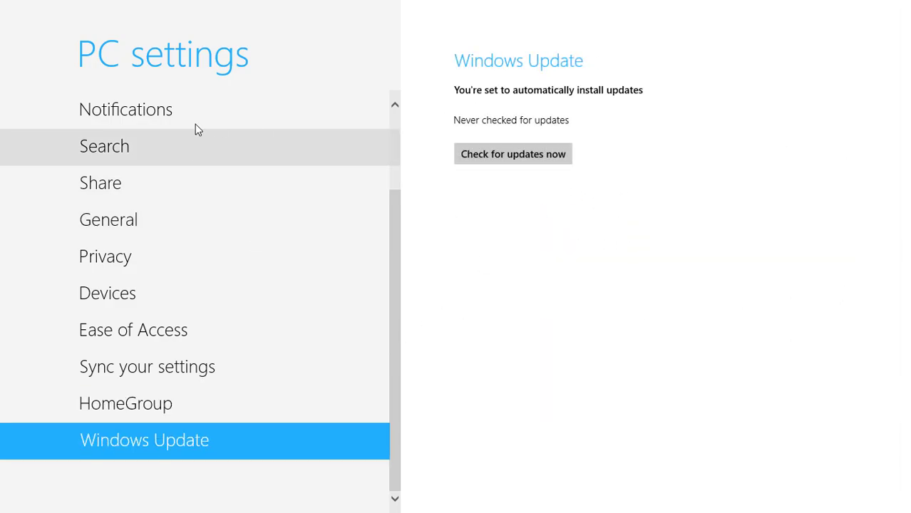
scroll(215, 154, up, 3)
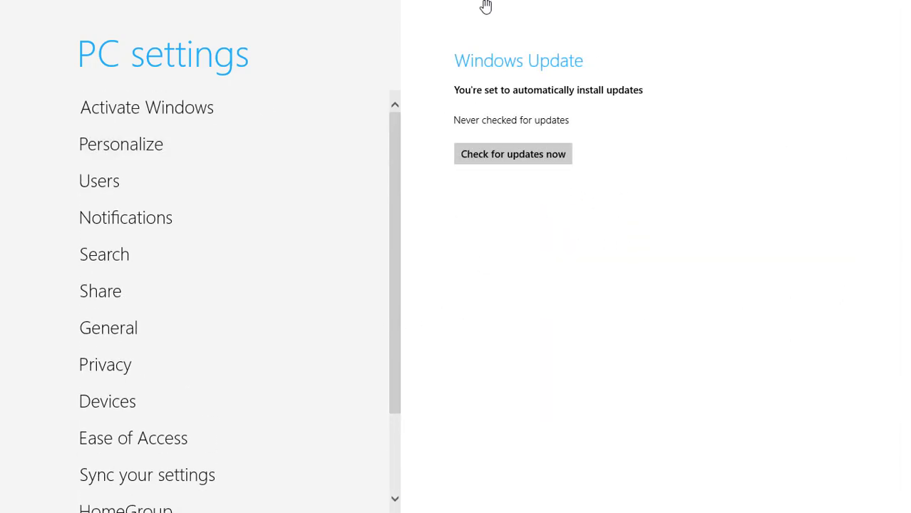
Step: Snap the desktop beside PC settings, and launch Notepad from the Apps search list
mouse_move(102, 47)
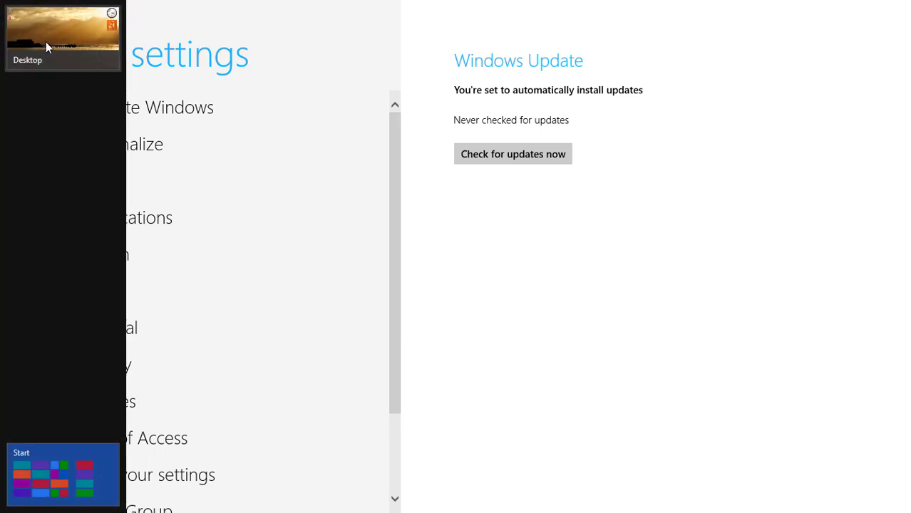
drag(46, 47, 197, 224)
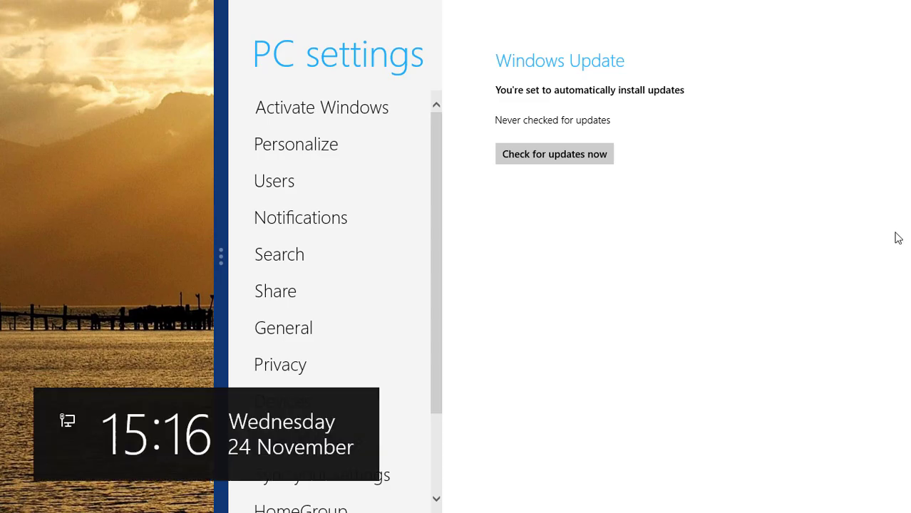
mouse_move(894, 236)
click(888, 114)
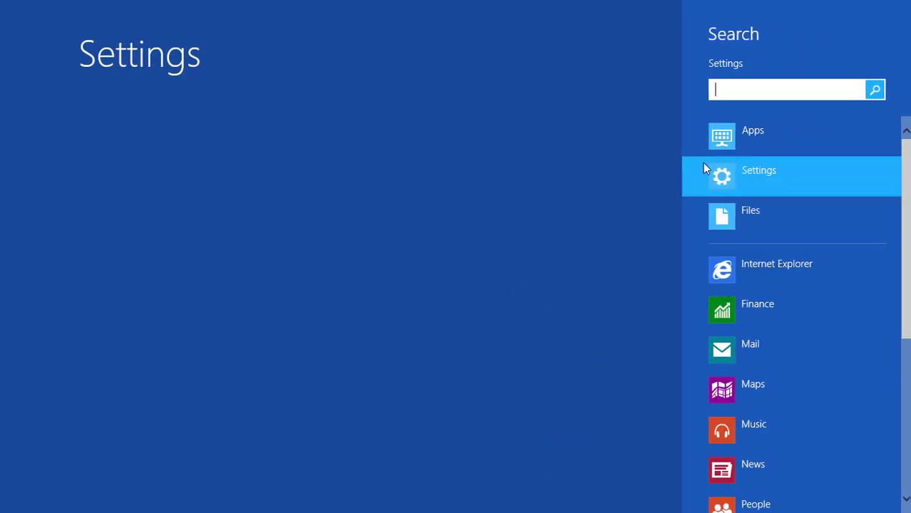
click(721, 136)
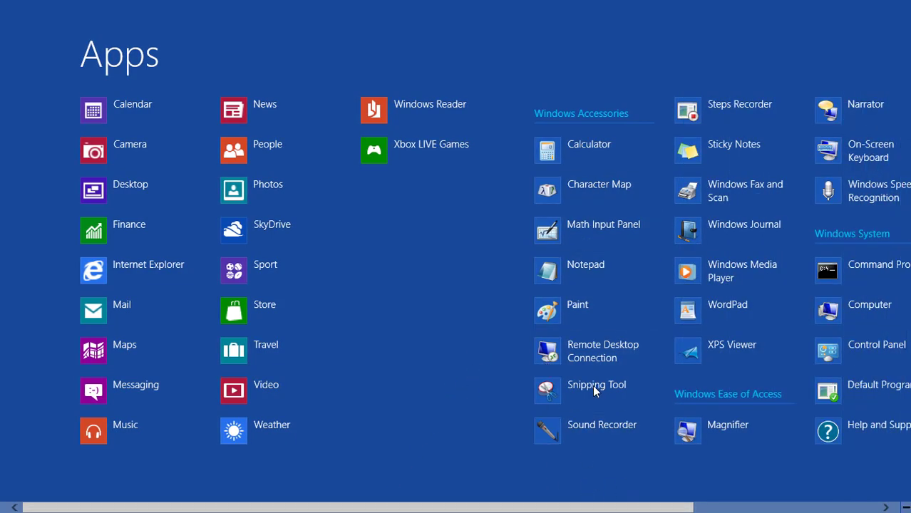
click(604, 262)
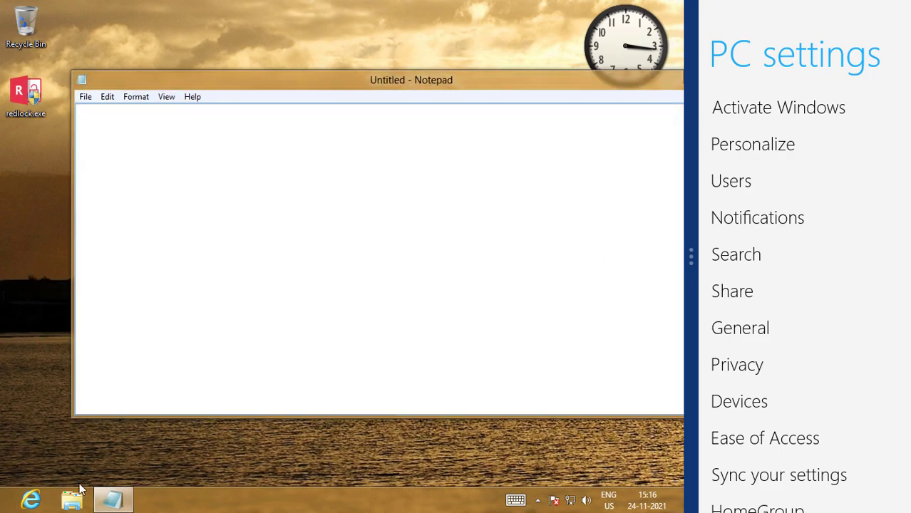
Step: Launch Paint from the Apps search list while PC settings stays snapped
mouse_move(889, 138)
click(882, 122)
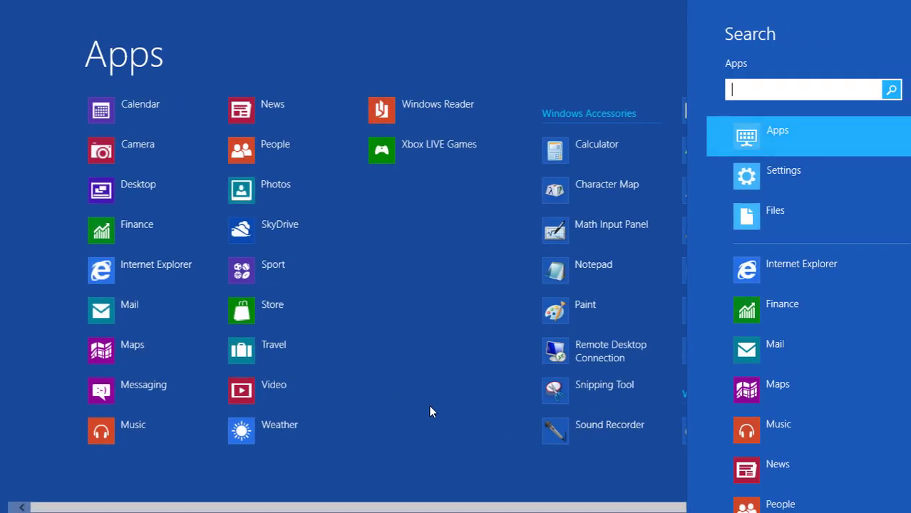
scroll(489, 376, down, 3)
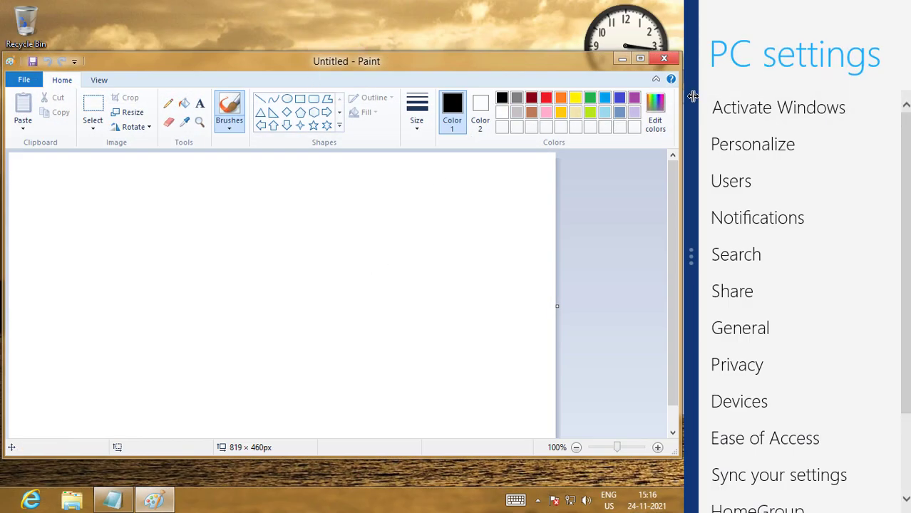
Step: Expand the desktop to full screen, and snap PC settings back beside it as the narrow pane
drag(691, 100, 905, 100)
mouse_move(50, 58)
drag(50, 58, 890, 214)
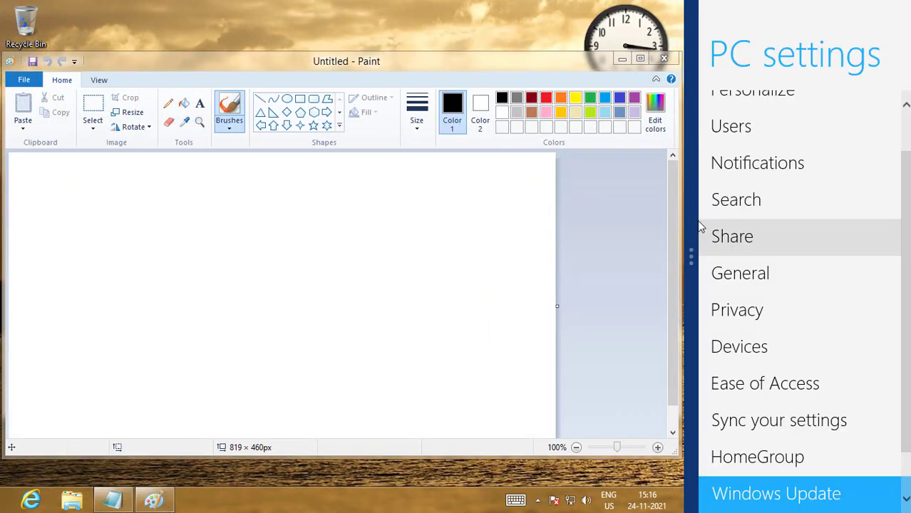
Step: Enlarge PC settings past the snapped desktop to full screen, and close the PC settings app
drag(691, 220, 151, 152)
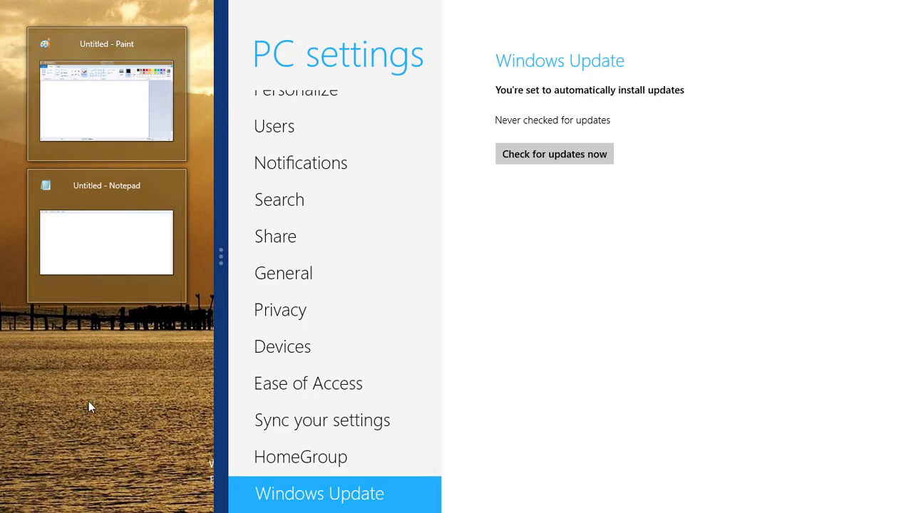
drag(219, 322, 0, 203)
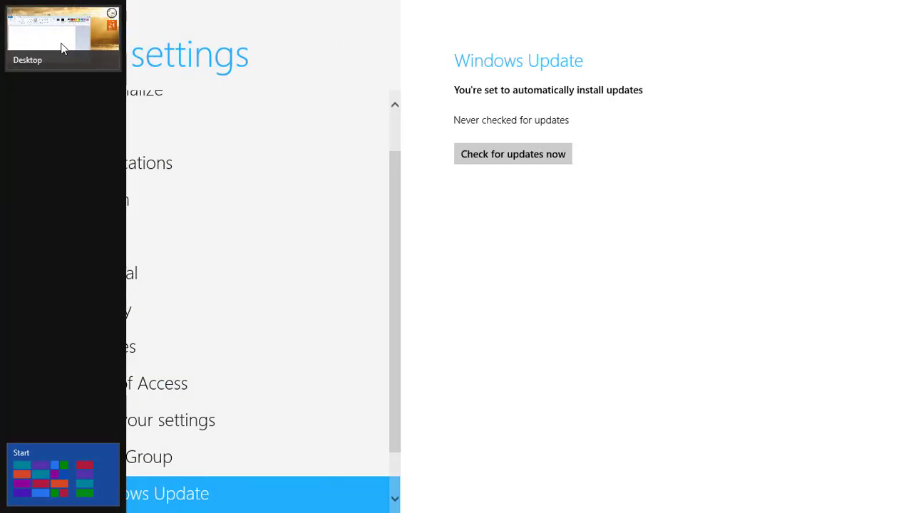
mouse_move(62, 41)
mouse_down()
mouse_move(808, 122)
mouse_move(862, 197)
mouse_move(105, 74)
mouse_move(508, 85)
mouse_move(57, 42)
mouse_up()
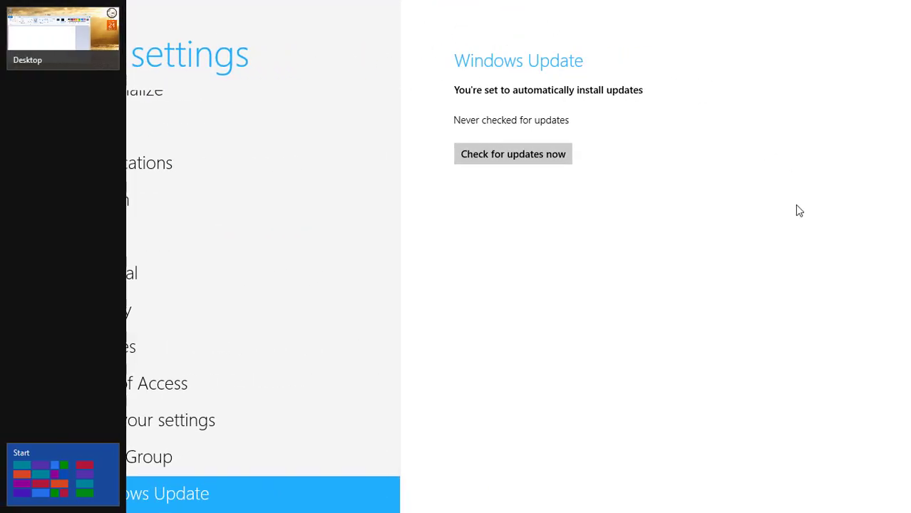
drag(602, 8, 524, 508)
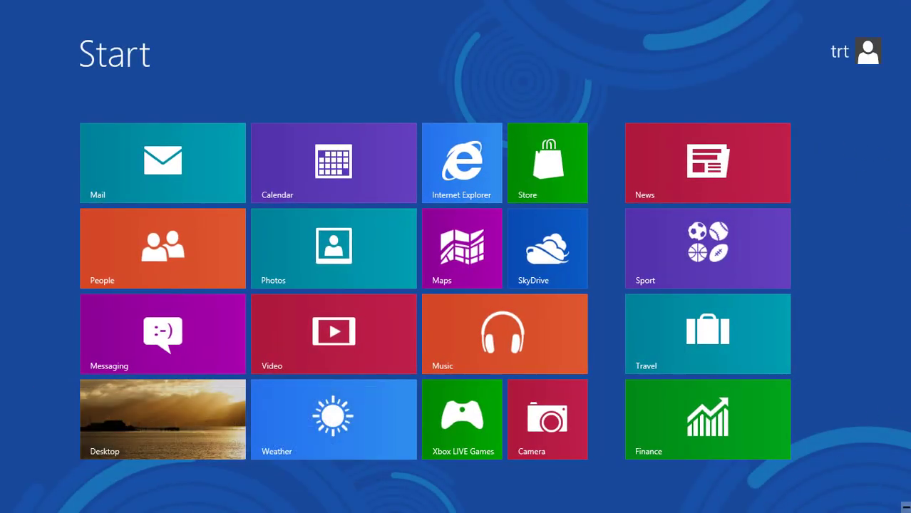
Step: Look at the Share and Devices charms, and switch the Search charm between Files, Settings and Apps
click(900, 196)
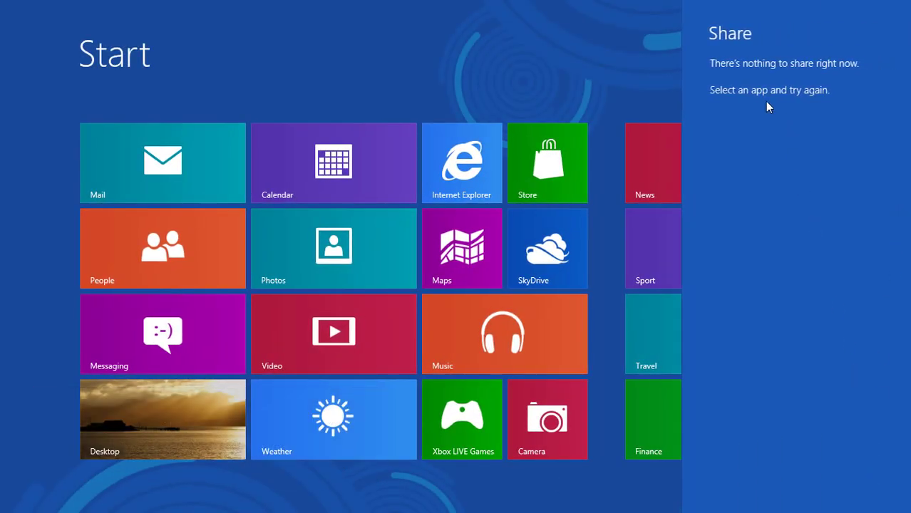
click(866, 335)
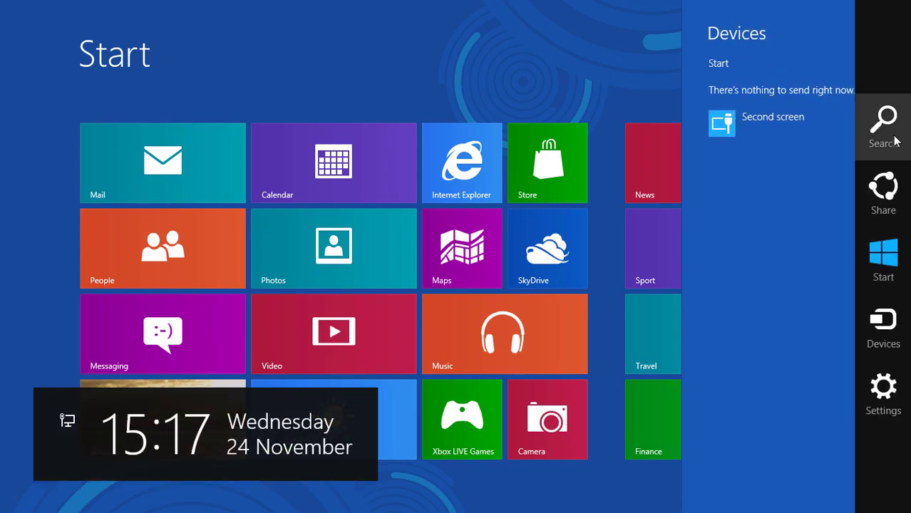
click(894, 140)
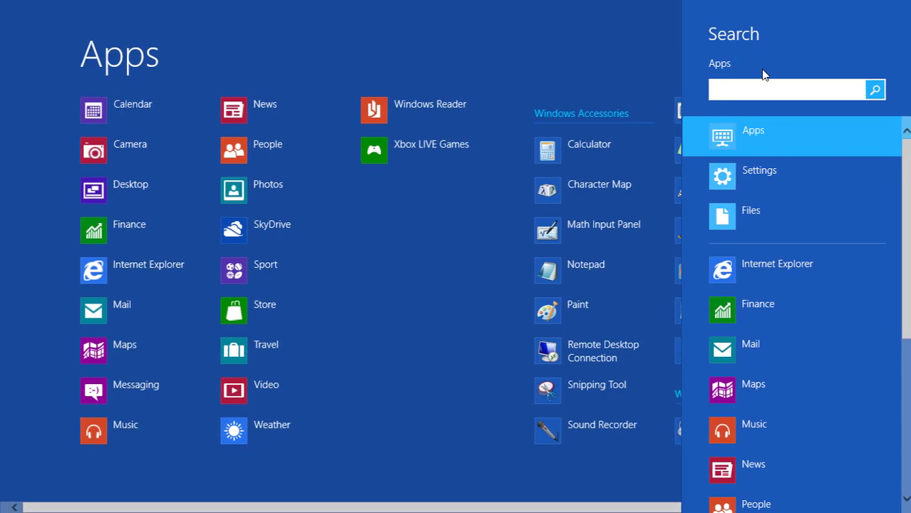
click(751, 210)
click(748, 177)
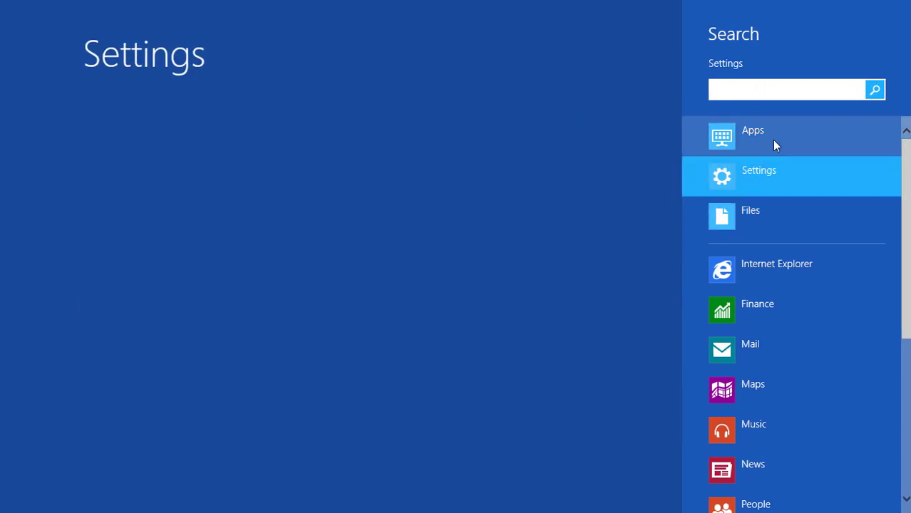
click(771, 140)
Step: Launch WordPad from the Apps list, and close the open Paint and Notepad windows
scroll(540, 420, right, 5)
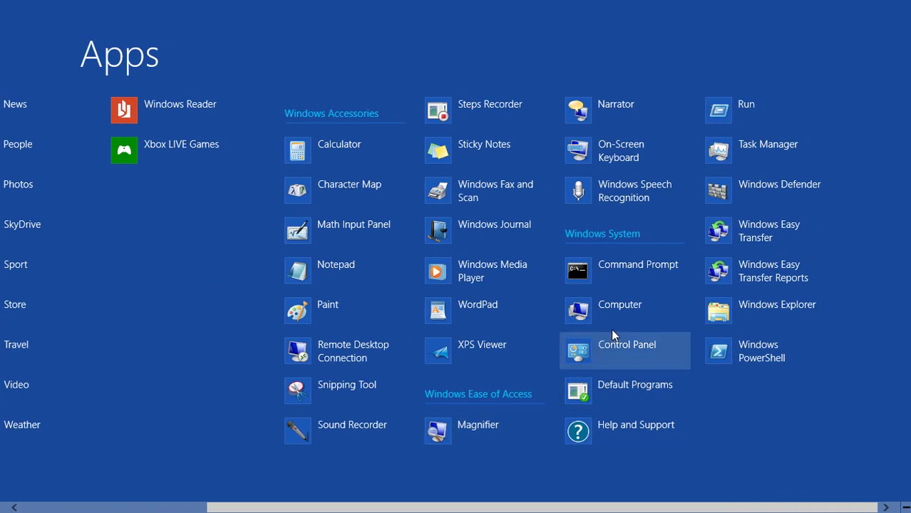
click(472, 311)
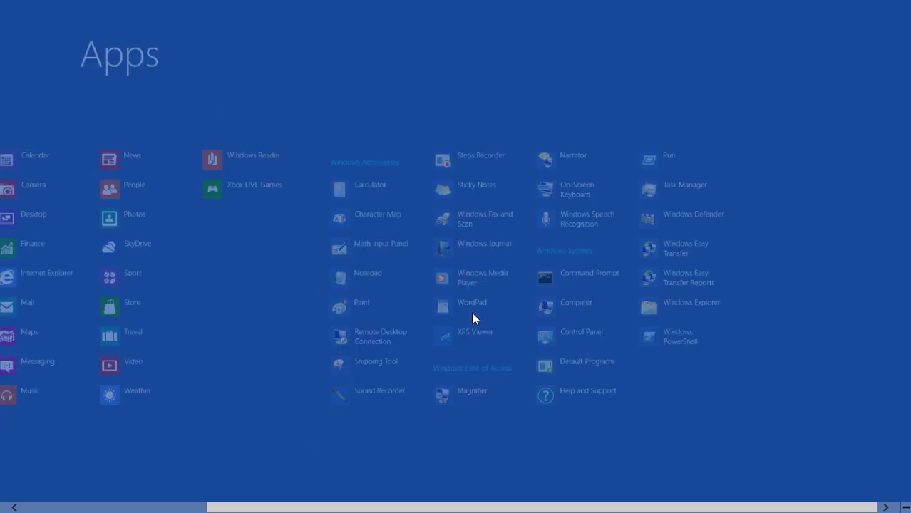
click(669, 62)
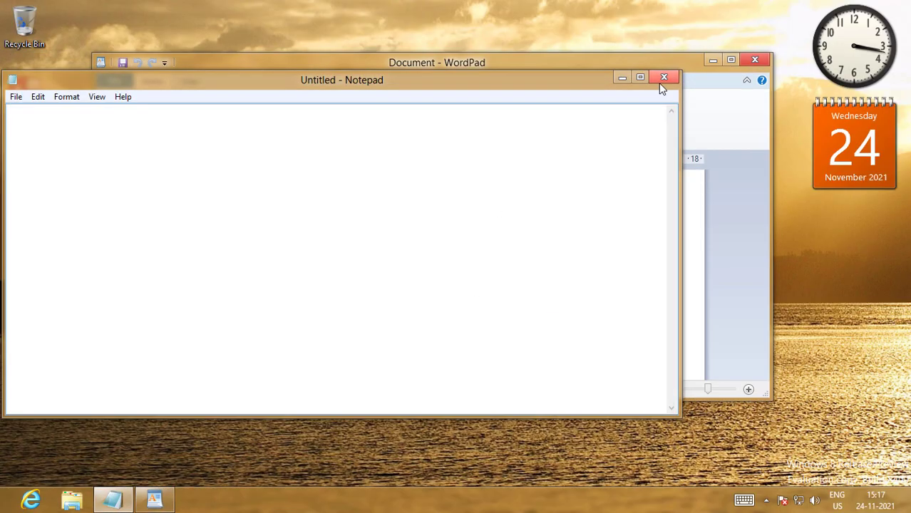
click(662, 78)
Step: Switch the input language to Chinese (Simplified, China) Microsoft Pinyin SimpleFast and show the touch keyboard
click(834, 501)
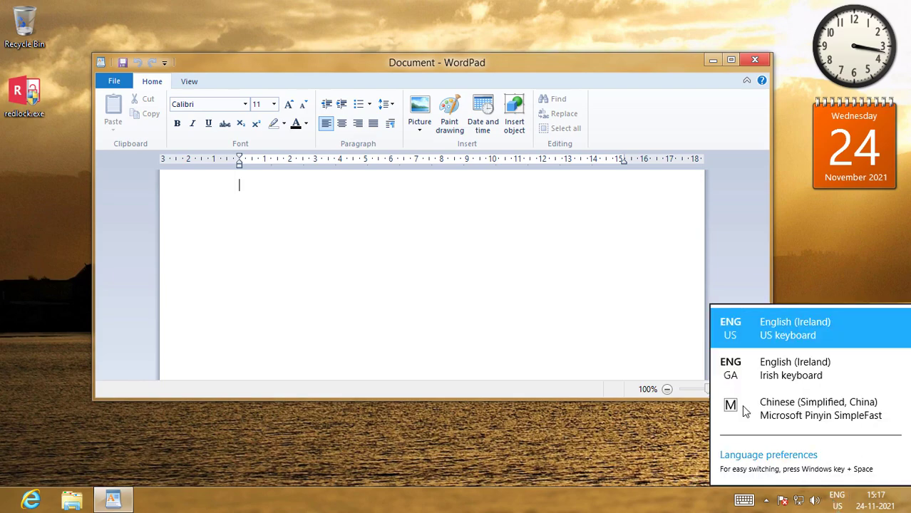
click(543, 282)
click(836, 500)
click(784, 415)
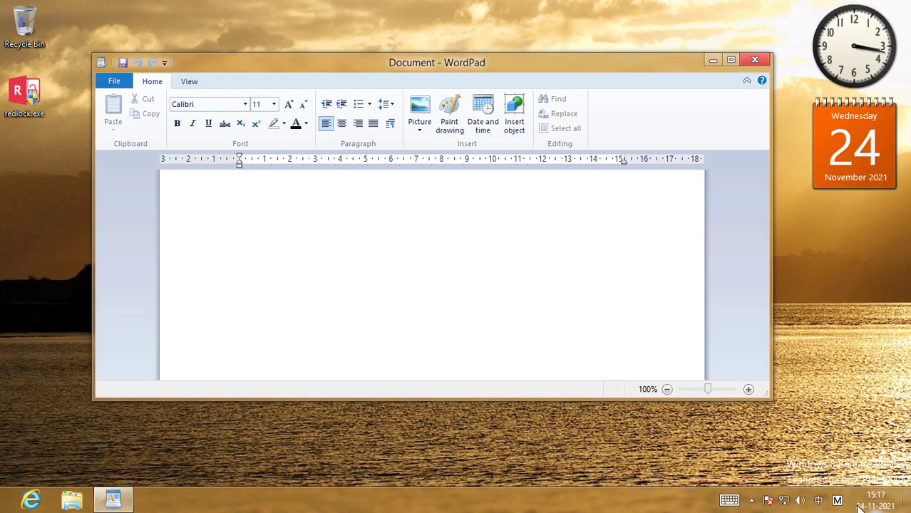
click(729, 501)
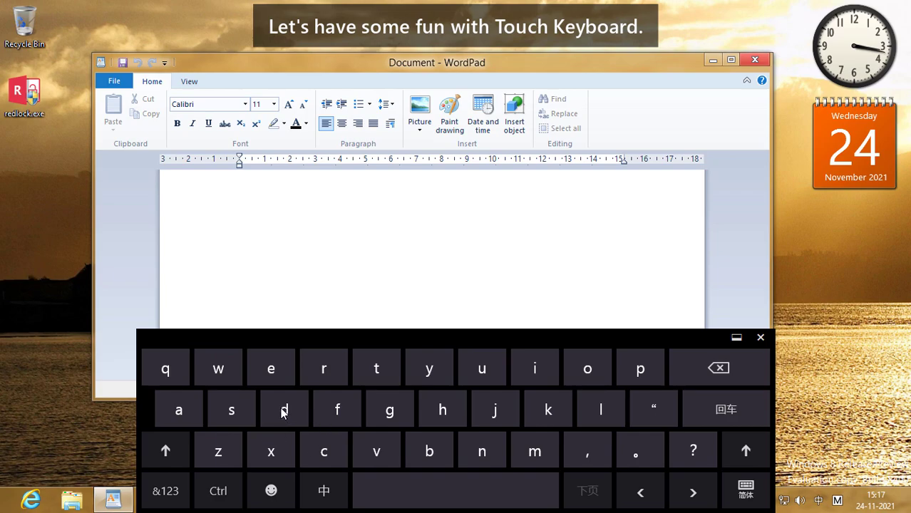
Step: Enter 大家好! in the WordPad document with the touch keyboard, using the pinyin dajiahao, and erase it again
text(da)
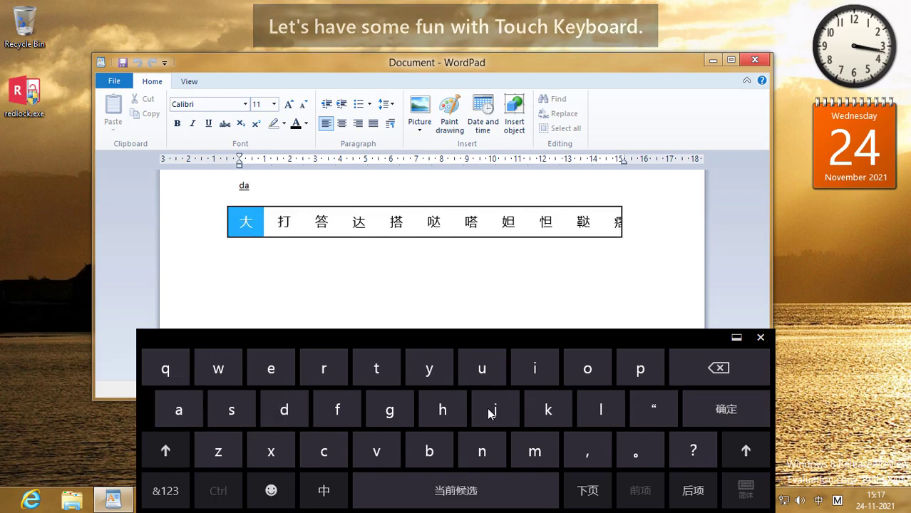
text(iiah)
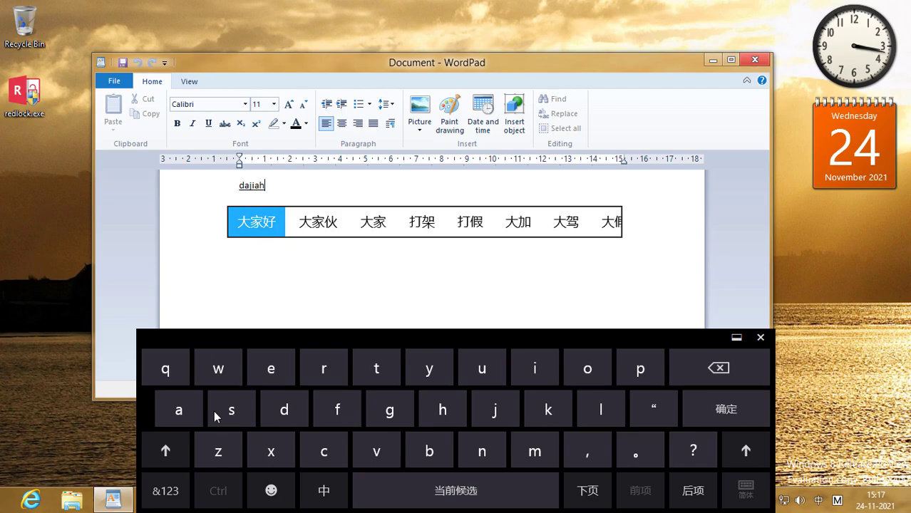
text(ao)
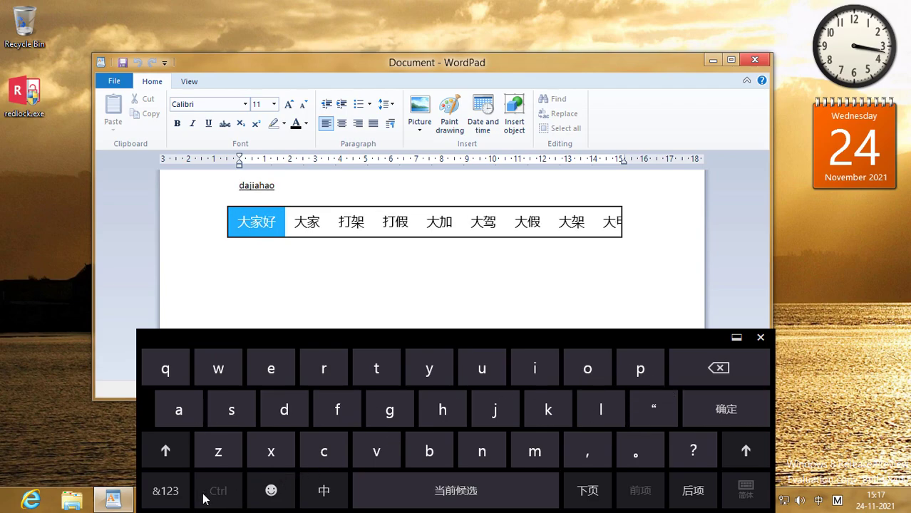
click(173, 491)
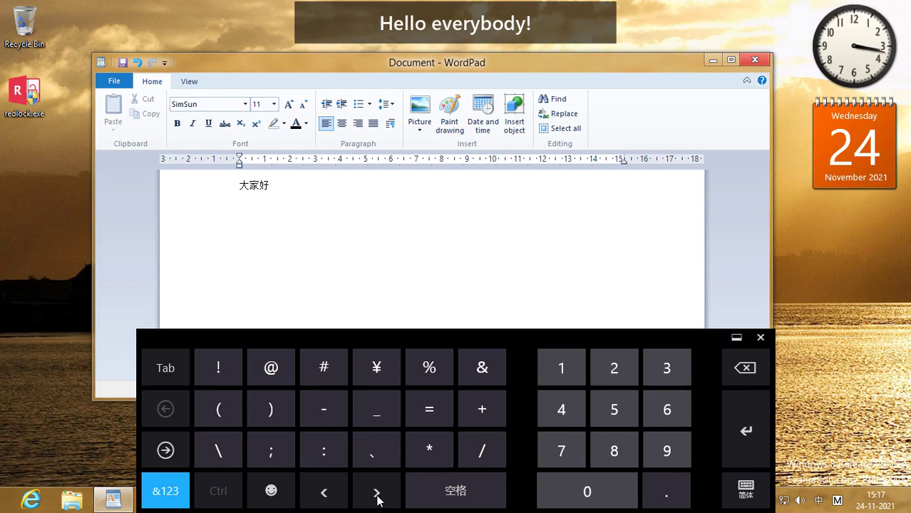
click(222, 363)
click(161, 489)
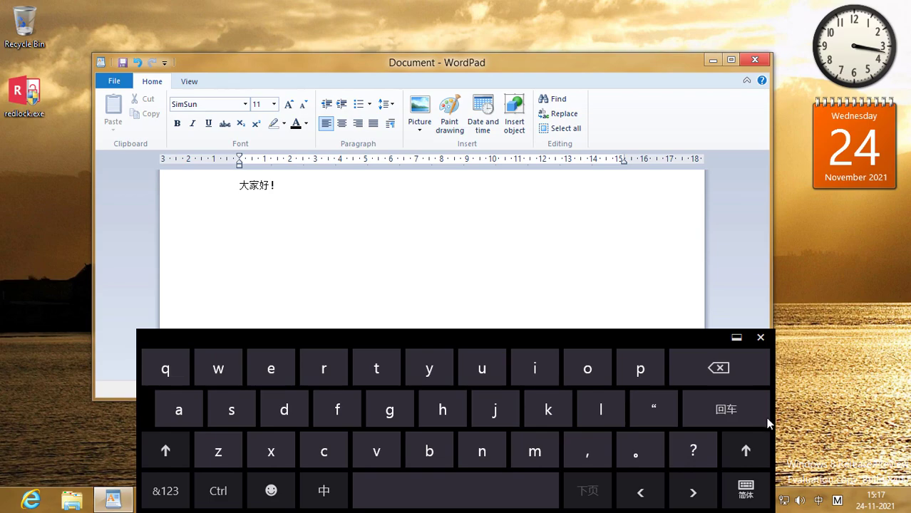
click(719, 370)
click(719, 370)
click(719, 369)
click(719, 369)
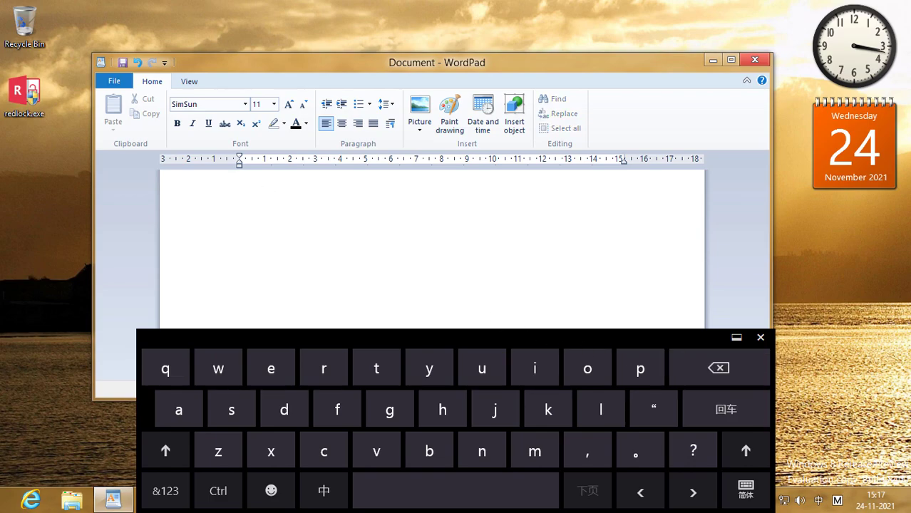
click(238, 447)
click(436, 409)
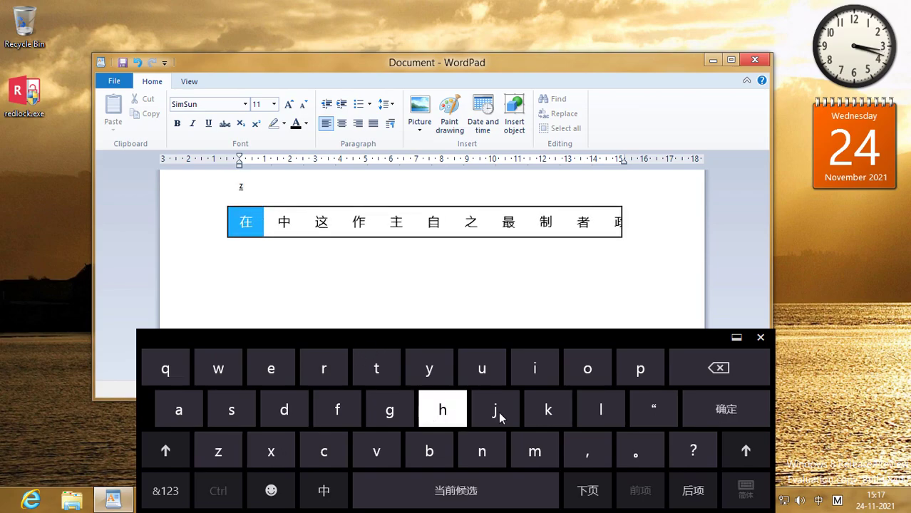
click(587, 367)
click(480, 450)
click(411, 409)
click(218, 368)
click(271, 368)
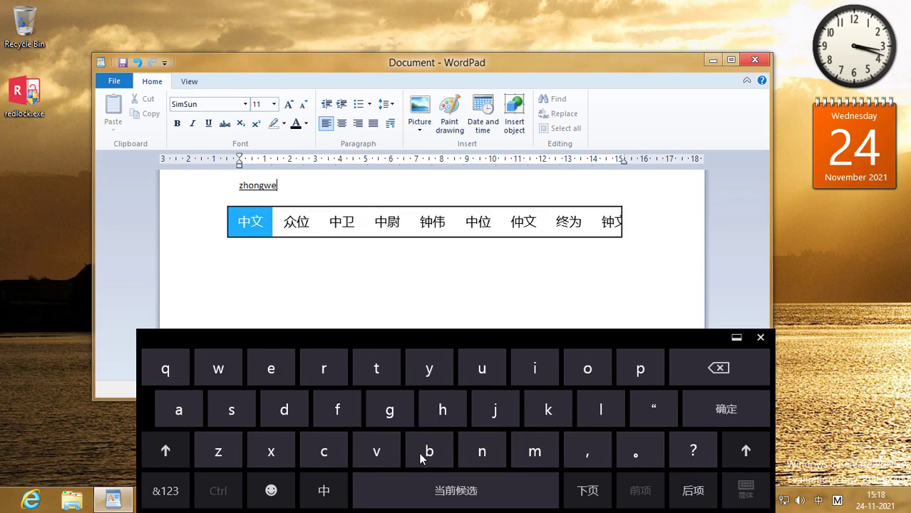
click(482, 450)
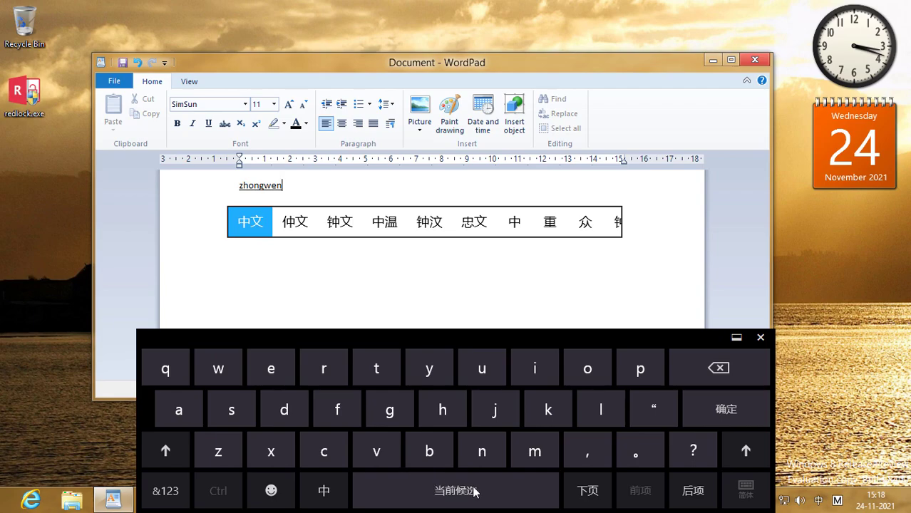
click(494, 409)
click(535, 368)
click(718, 368)
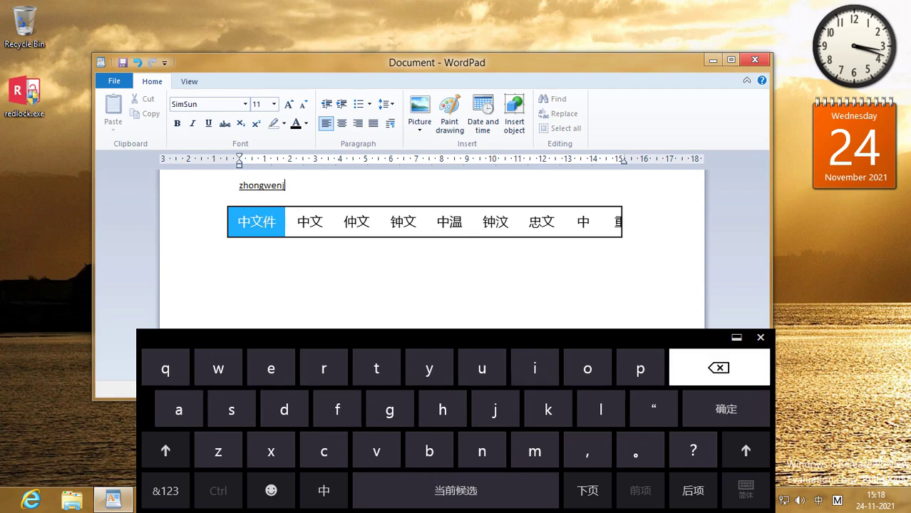
click(718, 367)
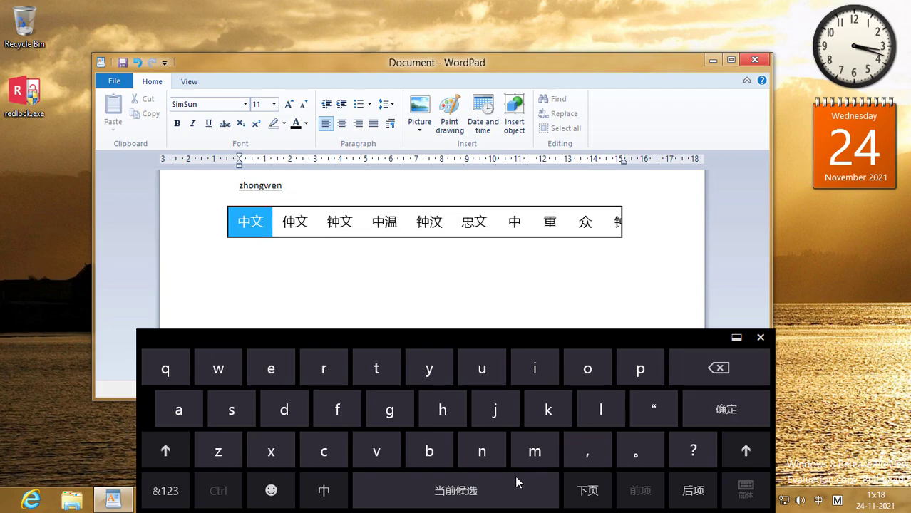
click(718, 368)
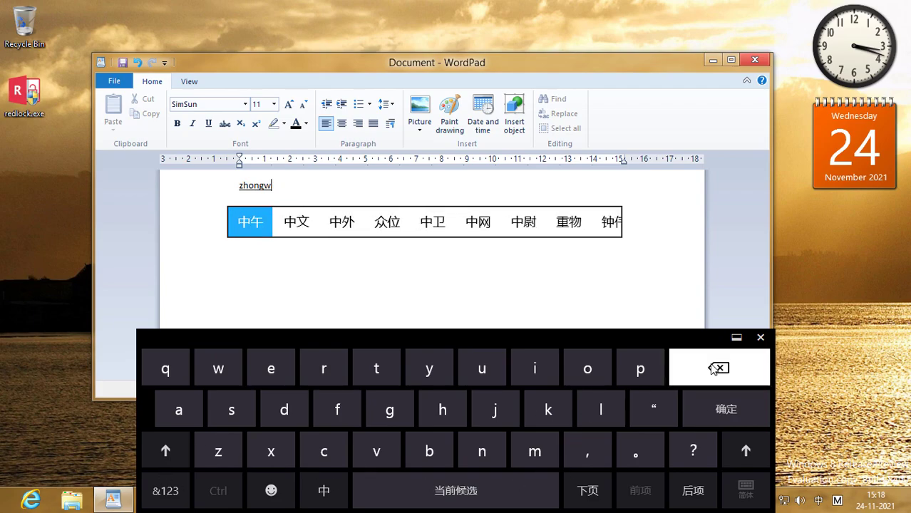
click(719, 368)
Step: Enter 简体中文 in the WordPad document using the pinyin jiantizhongwen on the touch keyboard, and erase it again
click(496, 410)
click(535, 368)
click(179, 409)
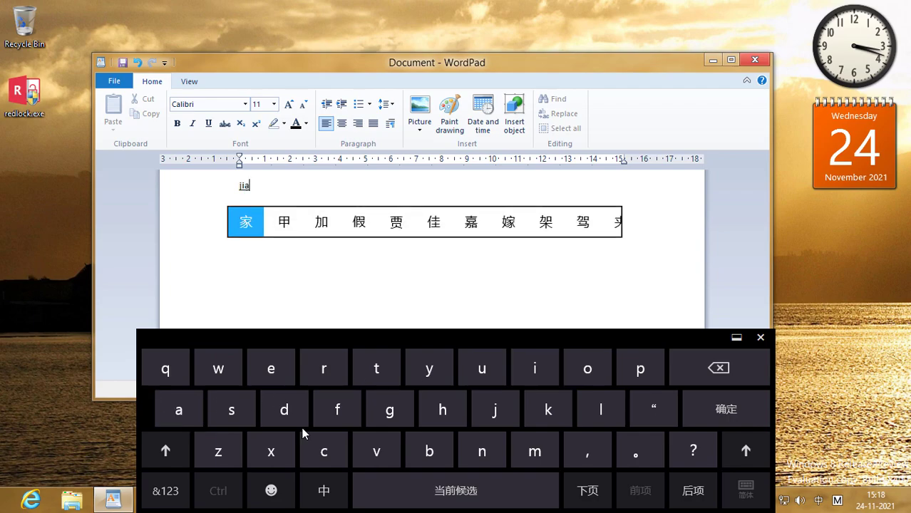
click(482, 451)
click(393, 376)
click(534, 368)
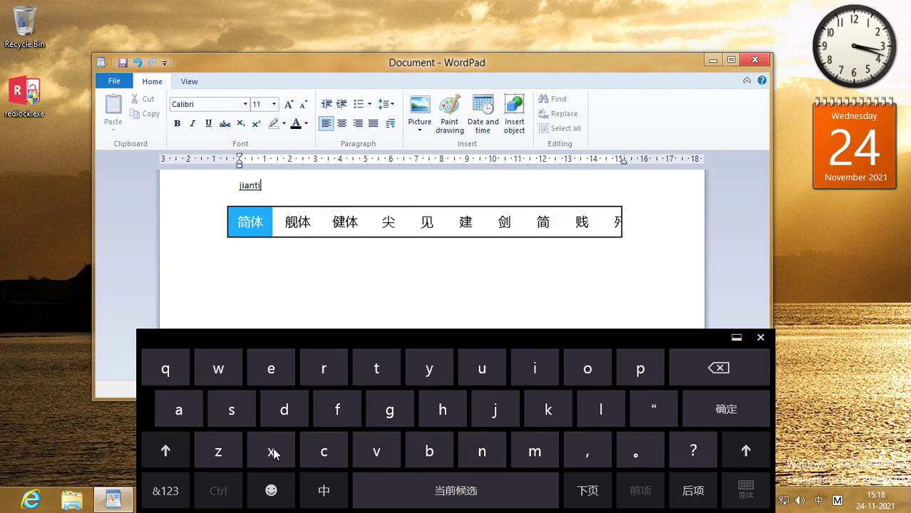
click(234, 460)
click(448, 412)
click(587, 368)
click(481, 451)
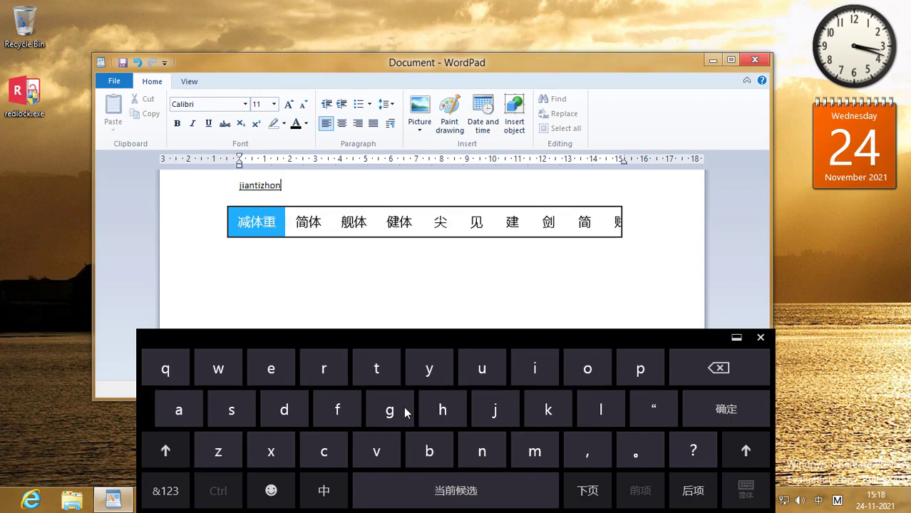
click(389, 409)
click(218, 368)
click(271, 369)
click(486, 450)
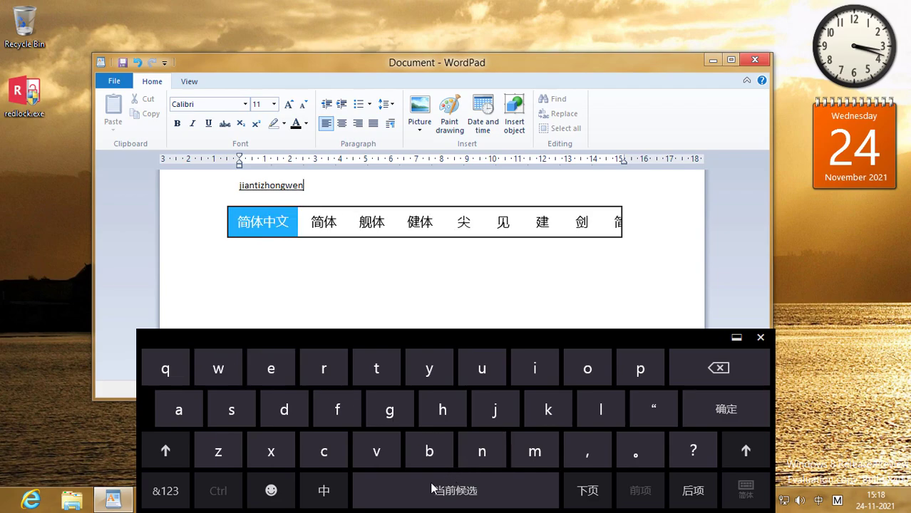
click(435, 489)
click(734, 369)
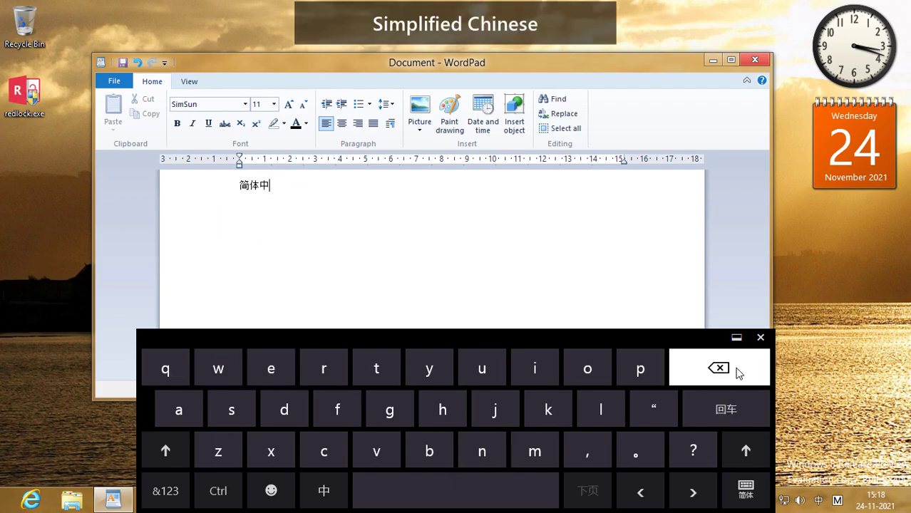
Step: View the Pinyin IME's Register New Word window and close it without registering a phrase
right_click(818, 503)
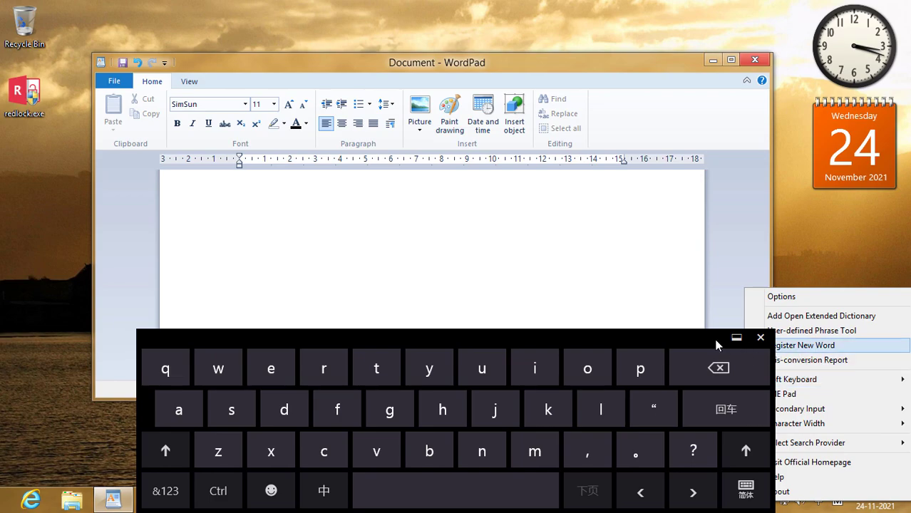
click(791, 345)
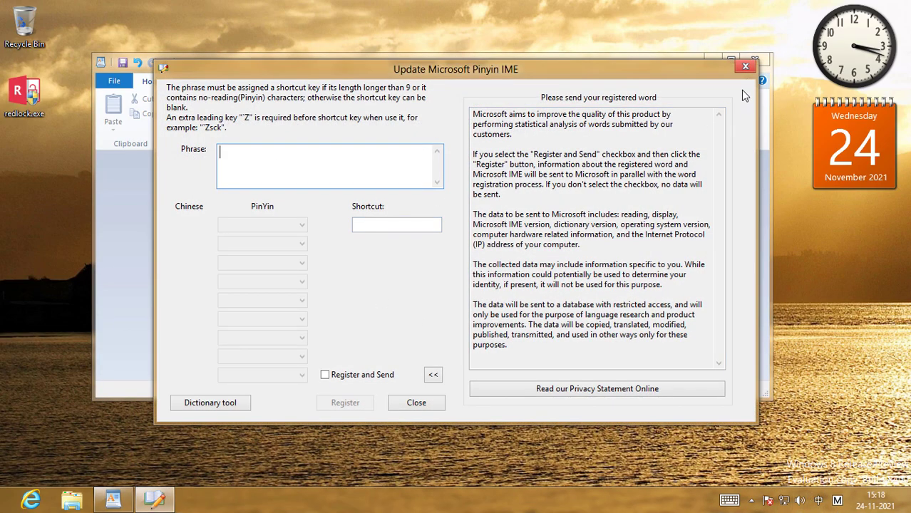
click(744, 67)
Step: Look through the Pinyin IME's character width and secondary input options, and view its About information
right_click(816, 500)
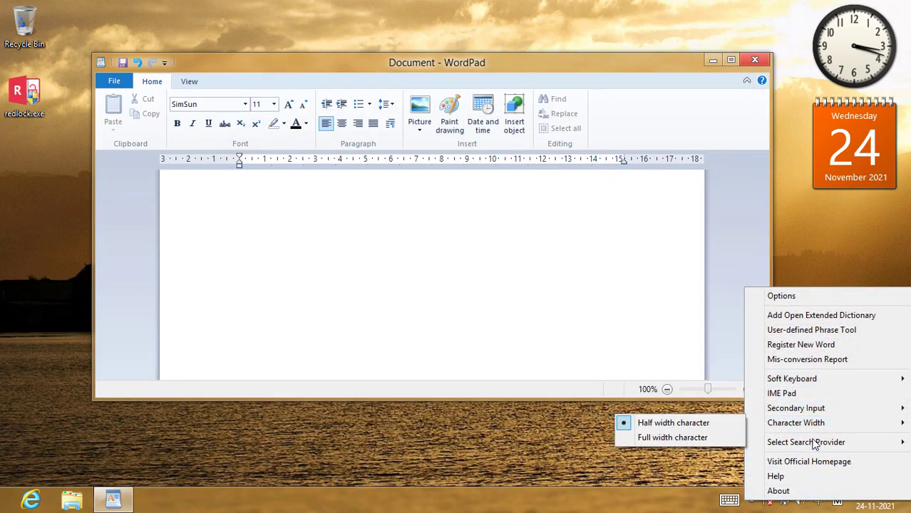
mouse_move(814, 426)
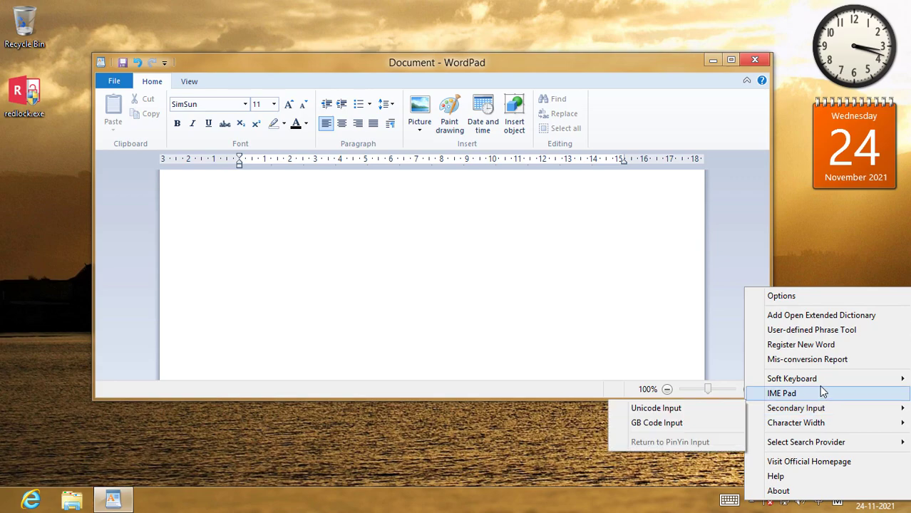
click(778, 491)
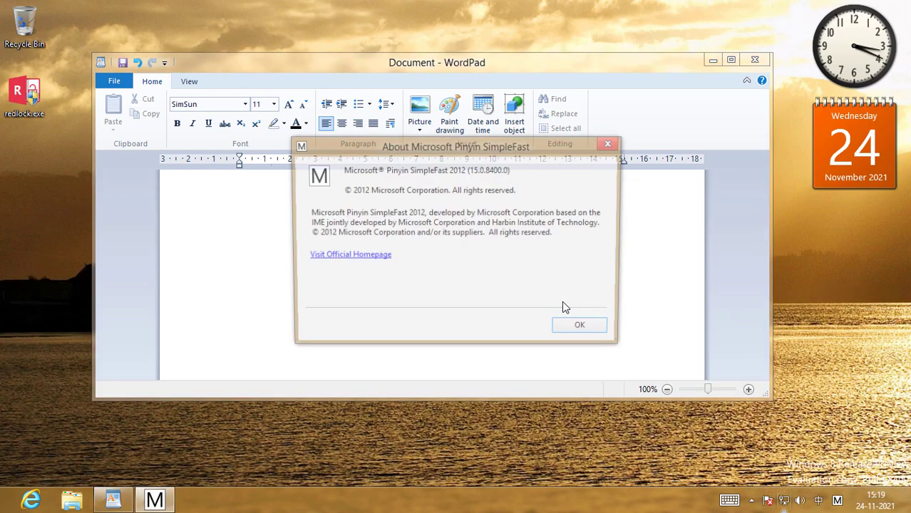
click(564, 330)
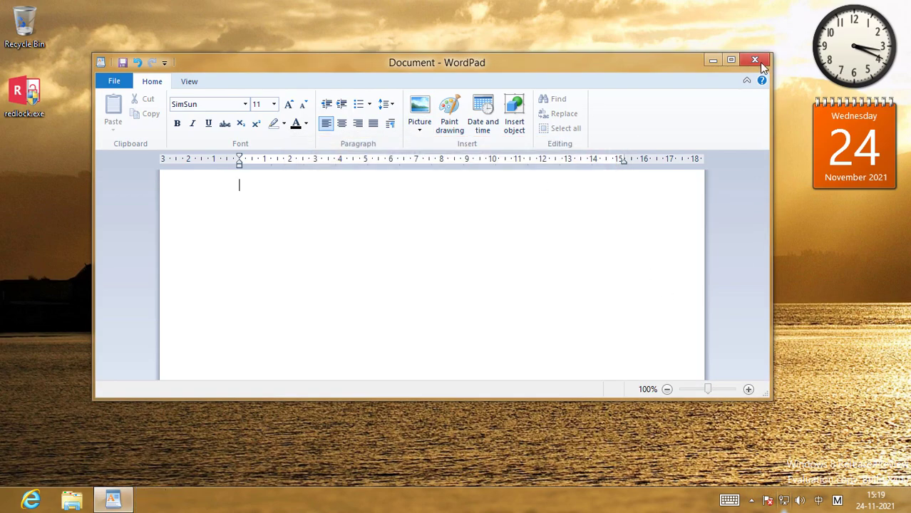
Step: Close WordPad without saving the document
click(755, 60)
click(465, 237)
Step: Open the system sound event settings and test the sound assigned to the Asterisk event
right_click(814, 500)
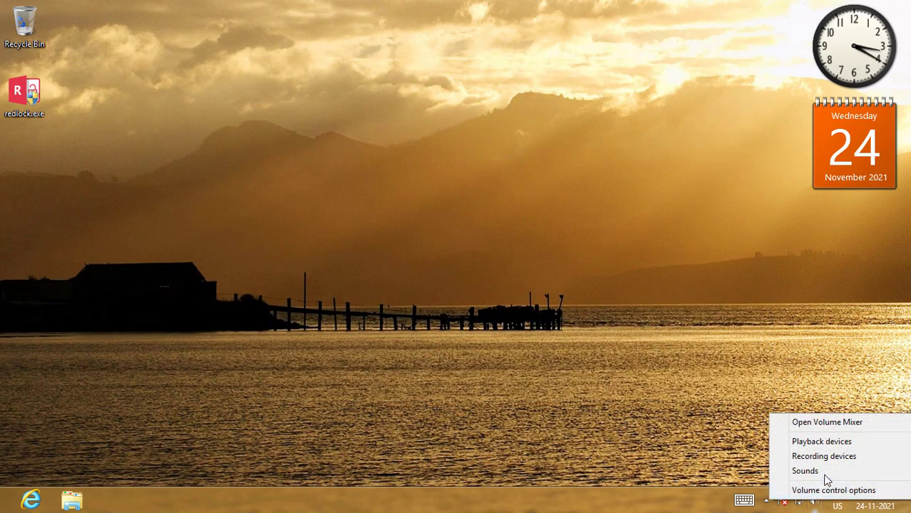
click(823, 421)
click(135, 239)
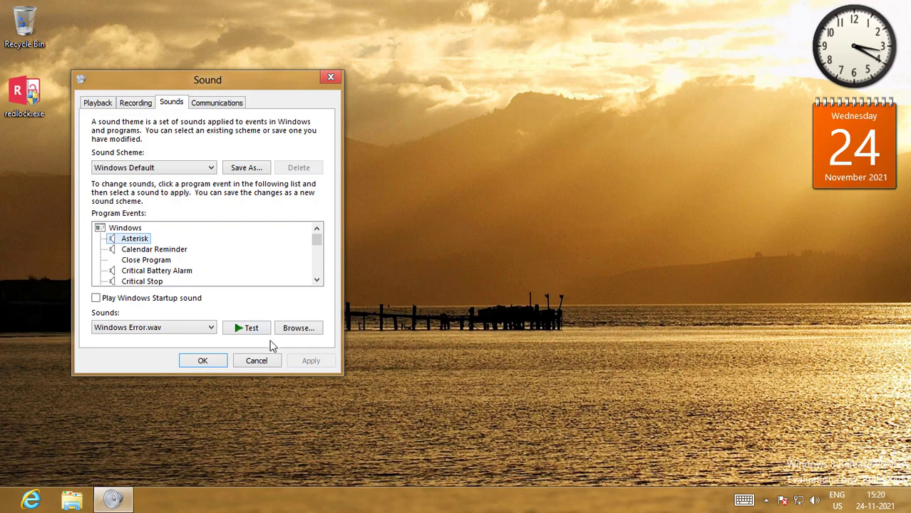
click(249, 328)
Step: Adjust the system speaker volume
click(814, 499)
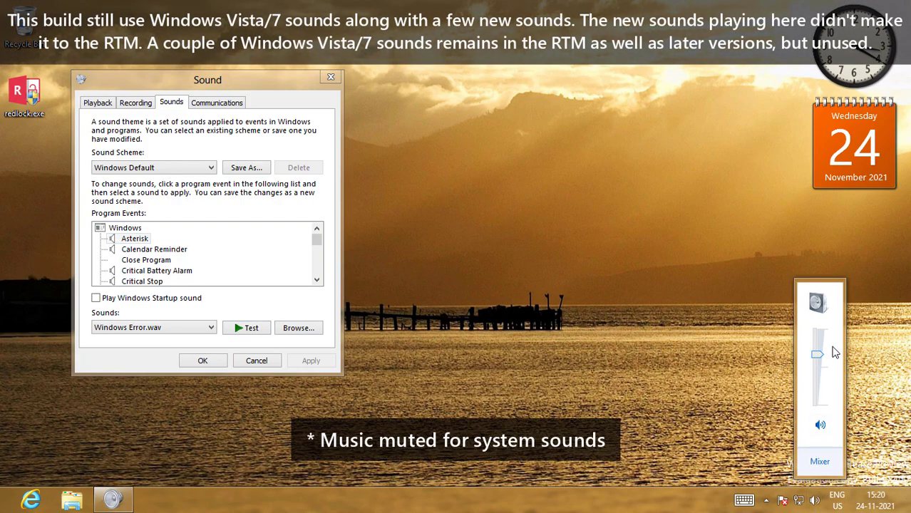
drag(817, 354, 816, 329)
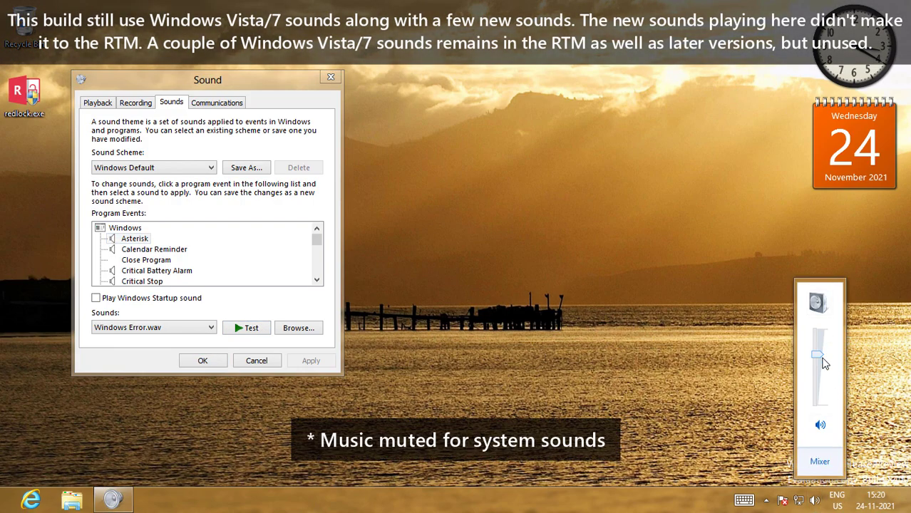
Step: Test the sounds assigned to the Calendar Reminder and Critical Battery Alarm events
click(160, 249)
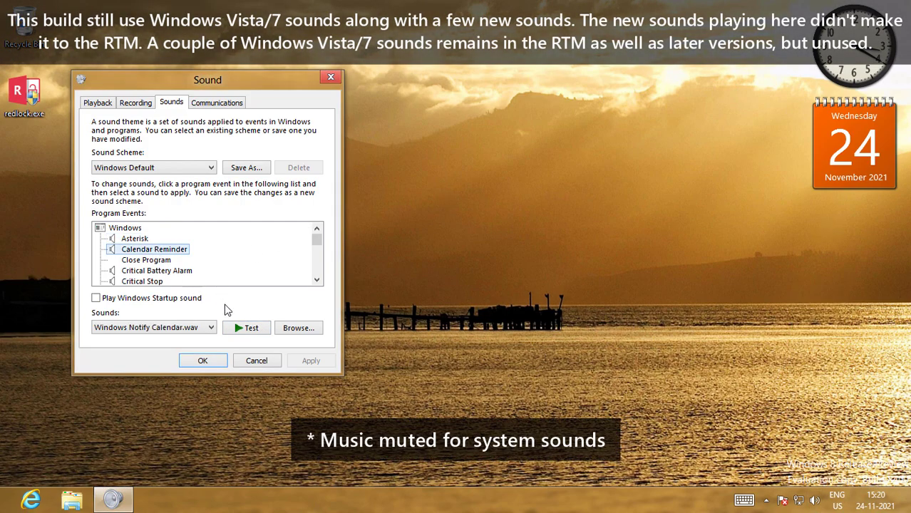
click(166, 273)
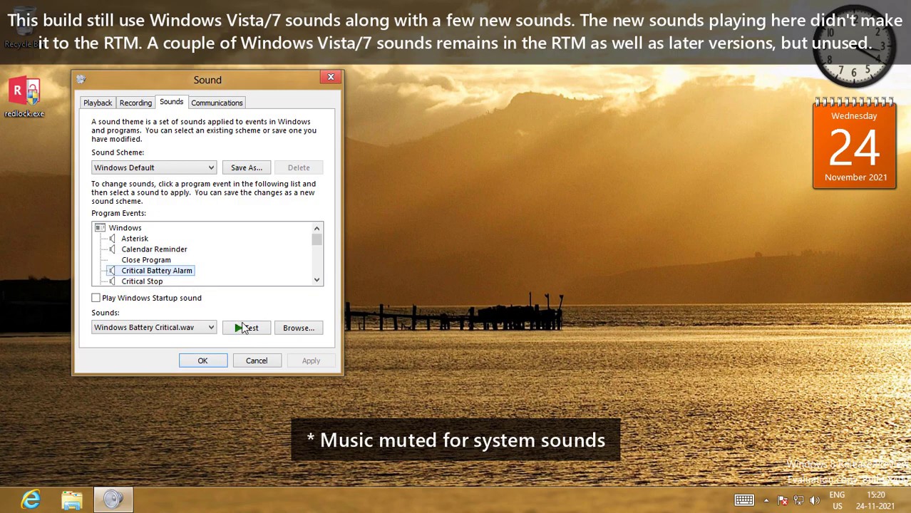
click(242, 328)
Step: Test the sounds assigned to the Critical Stop, Default Beep and Desktop Mail Notification events
double_click(317, 280)
click(317, 280)
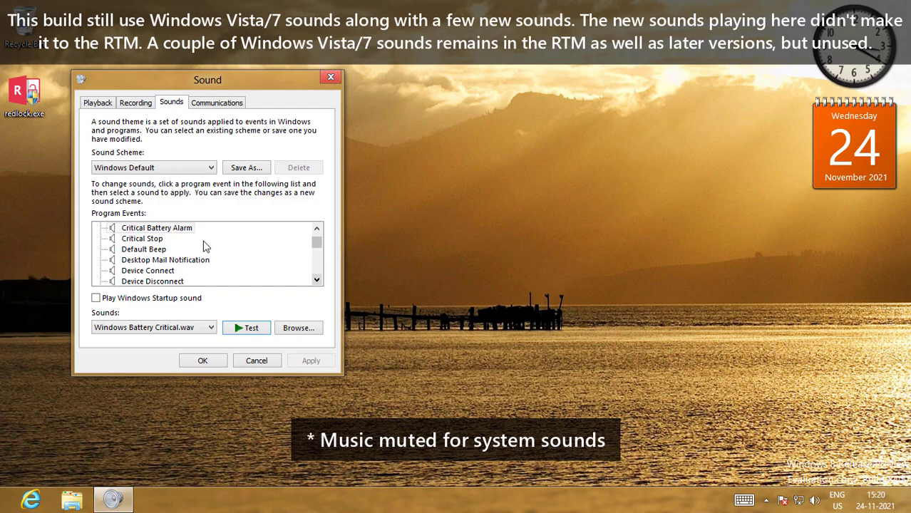
click(139, 240)
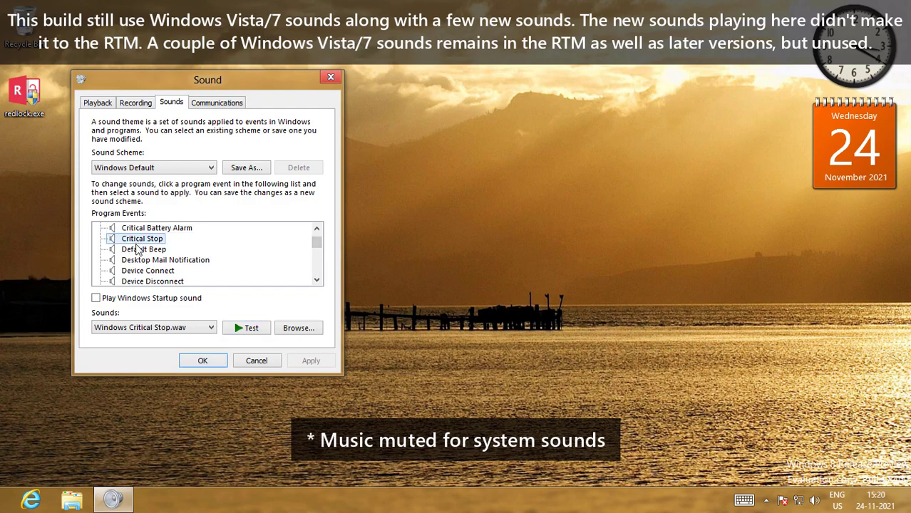
click(137, 250)
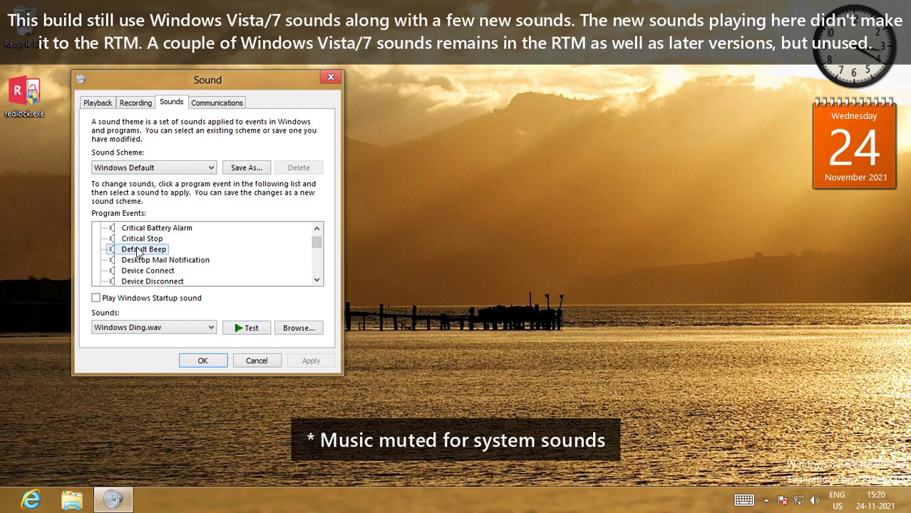
click(174, 261)
scroll(177, 263, down, 1)
scroll(168, 257, up, 1)
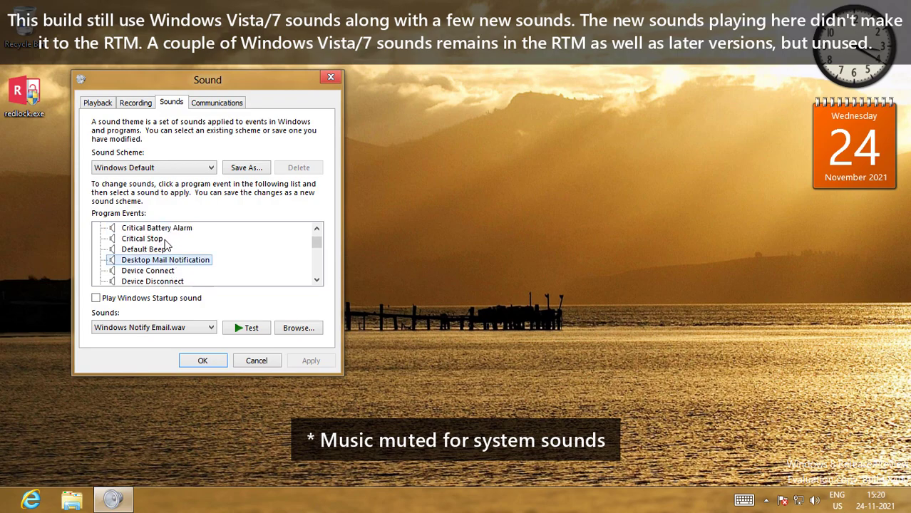
Step: Test the sounds assigned to the Device Connect, Device Disconnect and Device Failed to Connect events
click(156, 271)
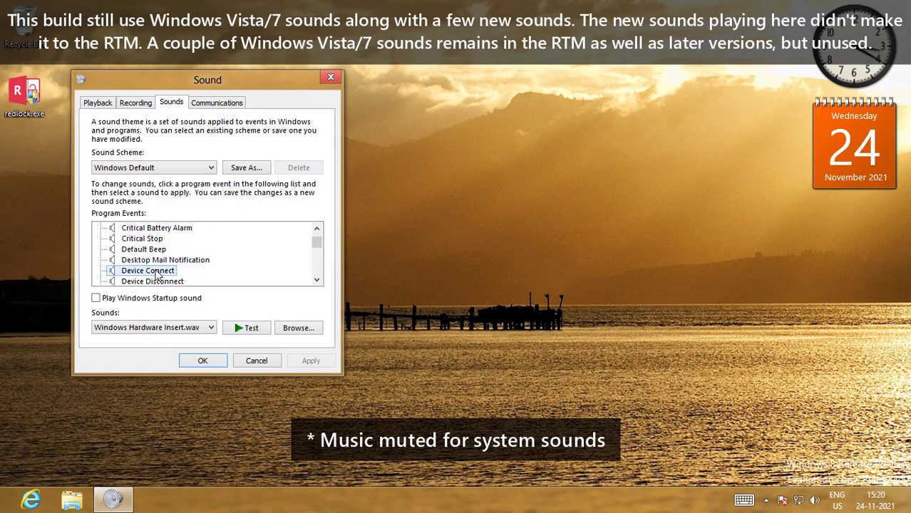
scroll(230, 264, down, 1)
click(178, 251)
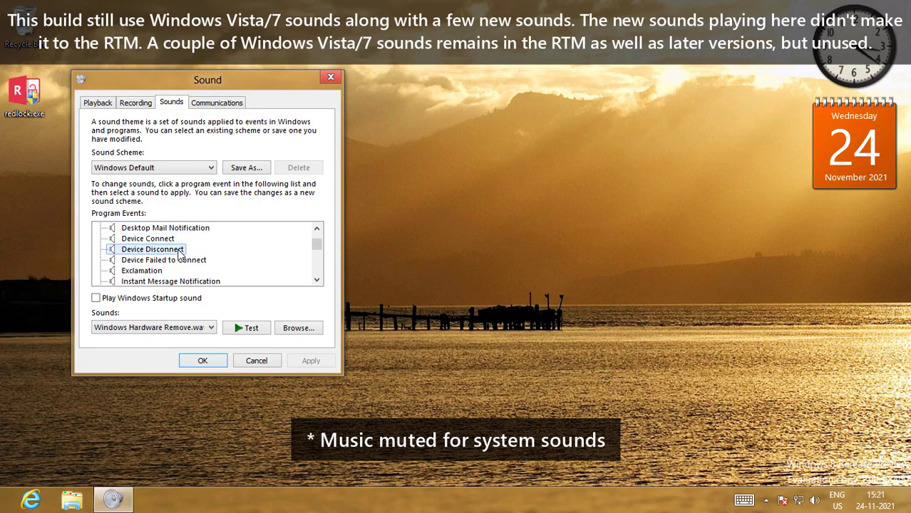
click(183, 260)
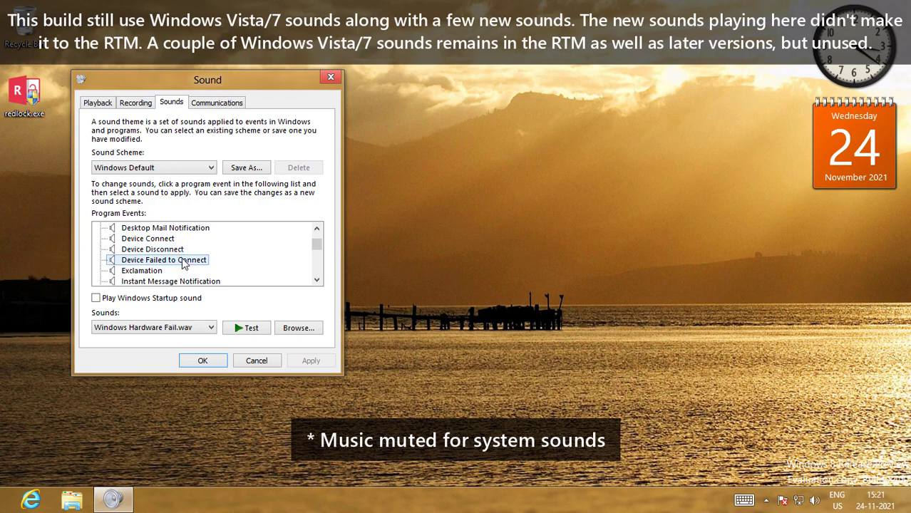
Step: Test the sounds assigned to the Exclamation, Instant Message Notification and Low Battery Alarm events
click(159, 271)
scroll(193, 258, down, 2)
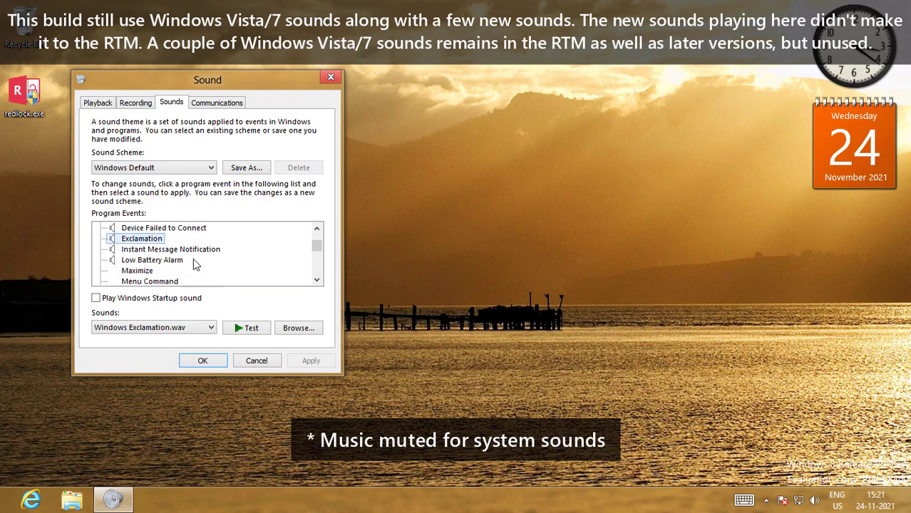
scroll(193, 258, up, 1)
click(197, 250)
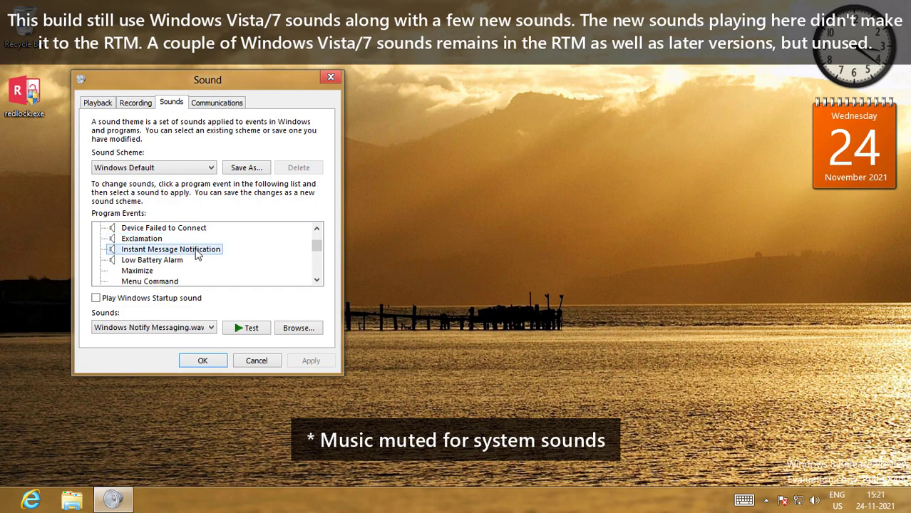
scroll(189, 249, down, 1)
click(180, 230)
Step: Test the sounds assigned to the New Fax, New Mail and New Text Message Notification events
scroll(184, 240, down, 1)
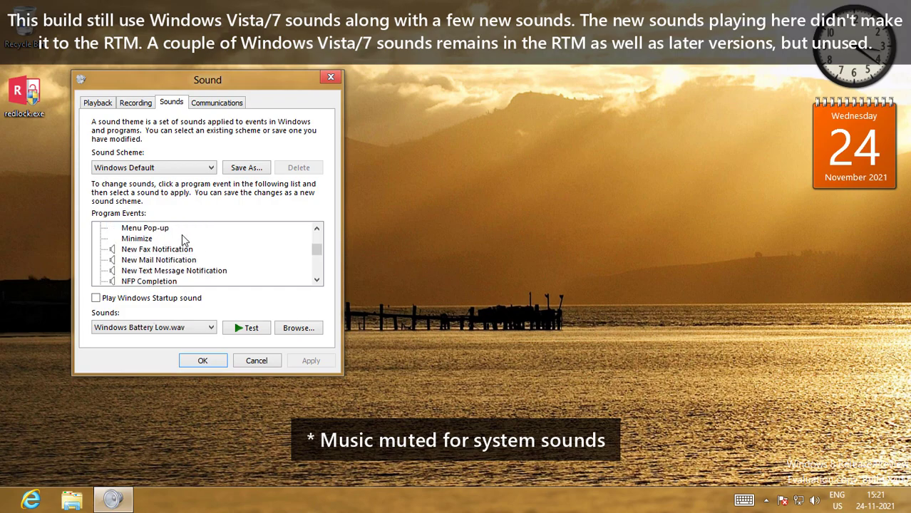
click(158, 250)
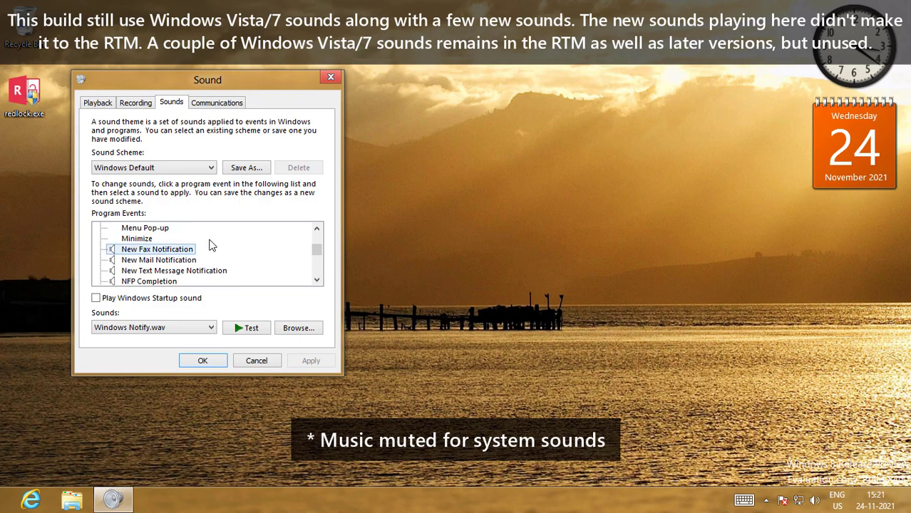
scroll(210, 246, down, 1)
scroll(214, 243, up, 1)
click(316, 279)
click(316, 279)
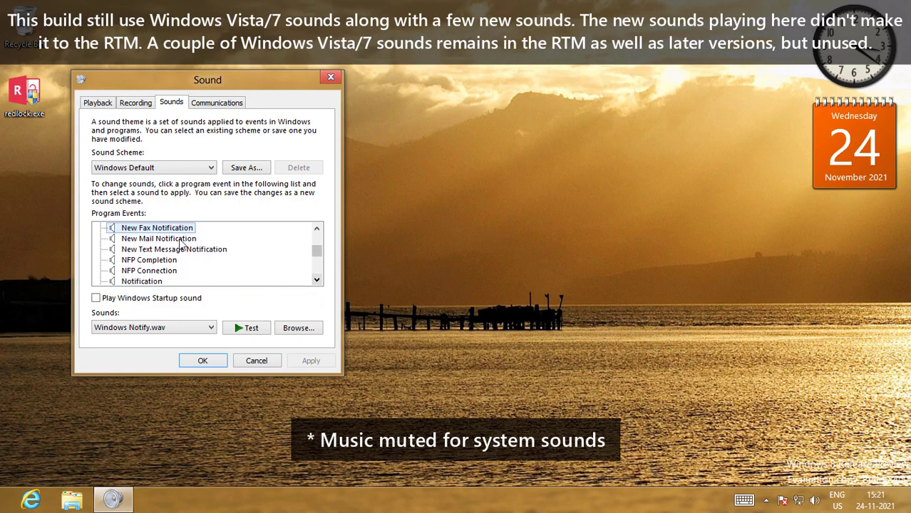
click(179, 240)
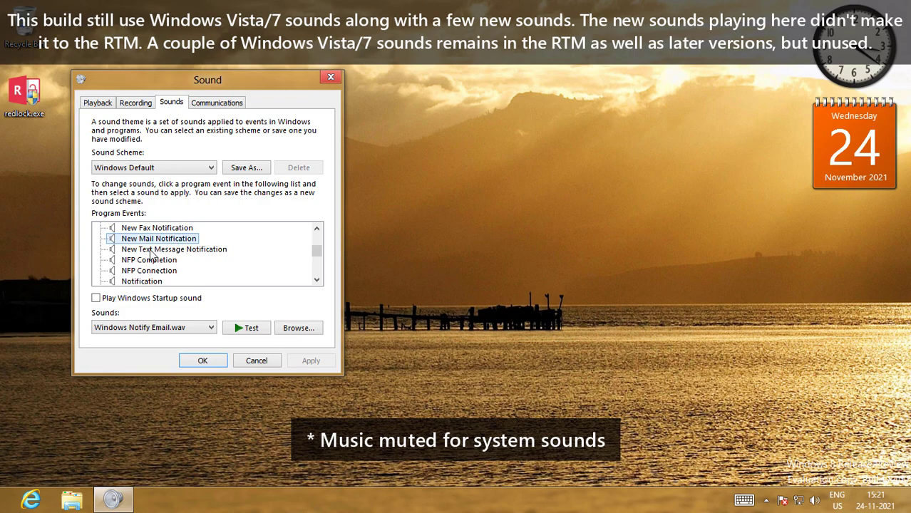
click(151, 251)
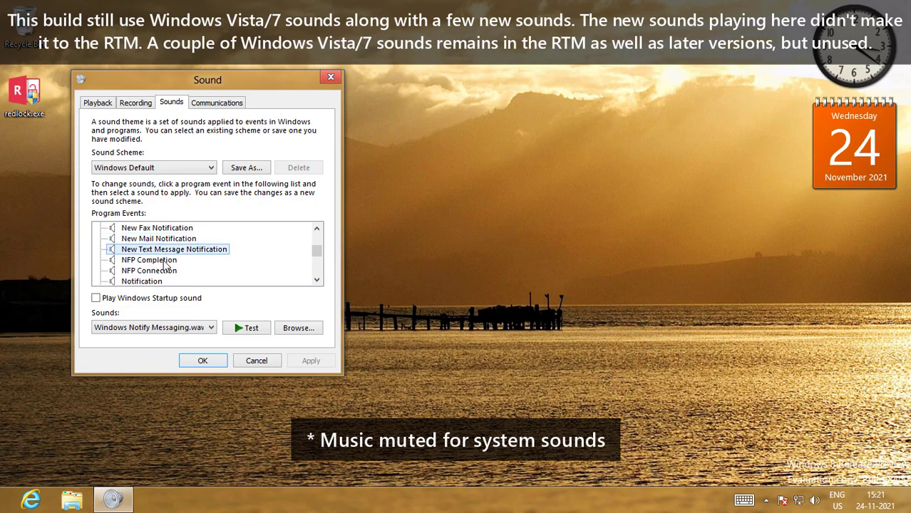
Step: Test the sounds assigned to the NFP Completion, NFP Connection and Notification events
click(165, 261)
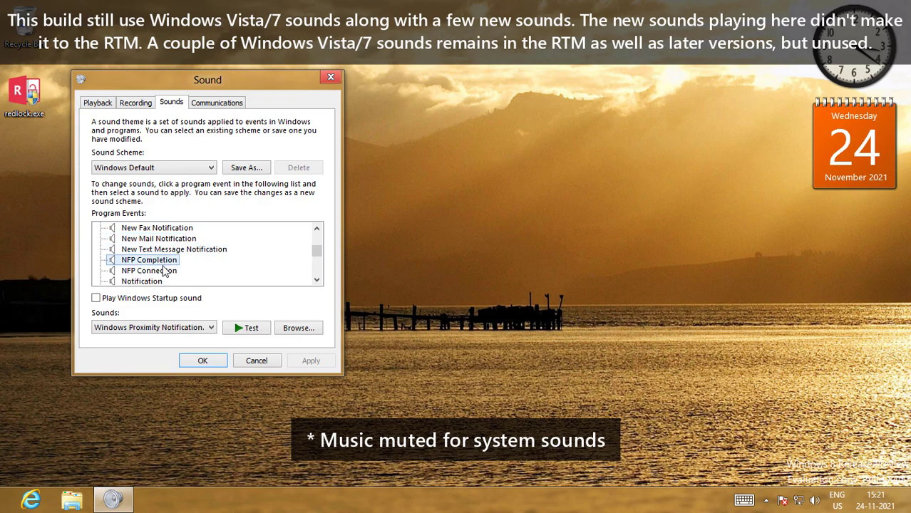
click(161, 271)
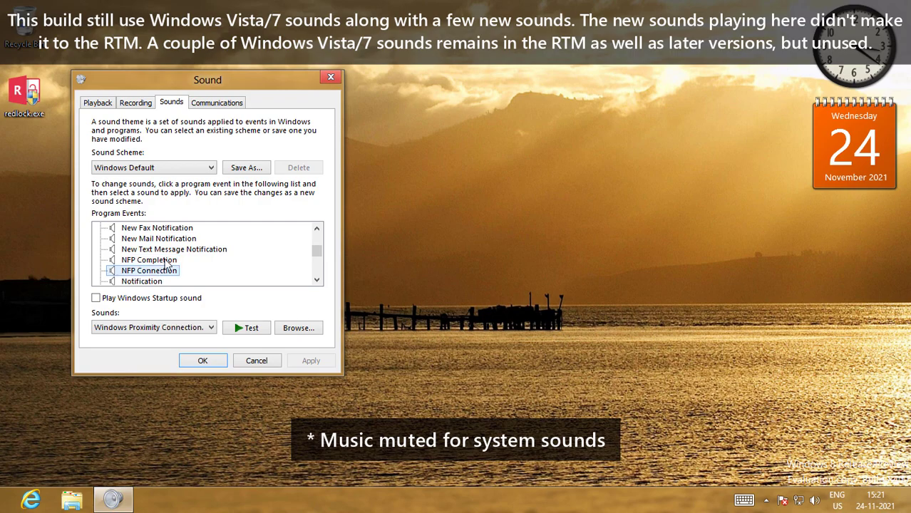
scroll(176, 258, down, 1)
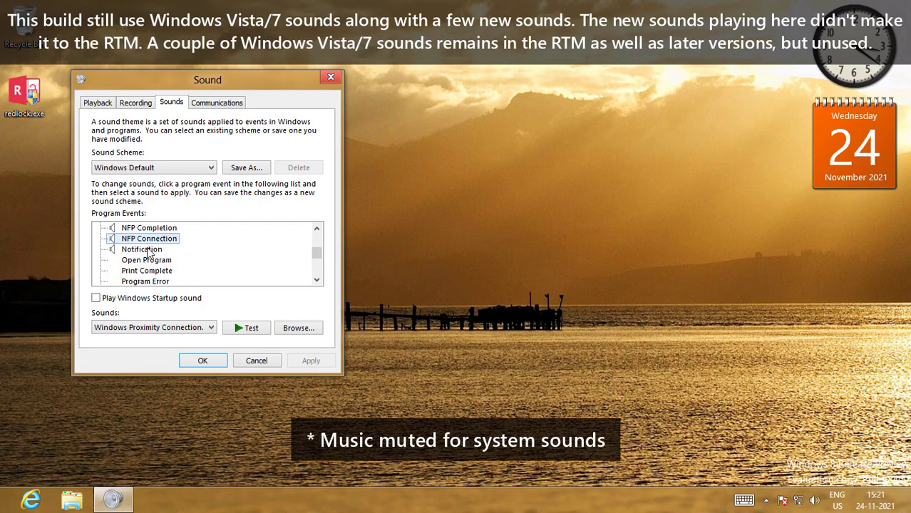
click(150, 251)
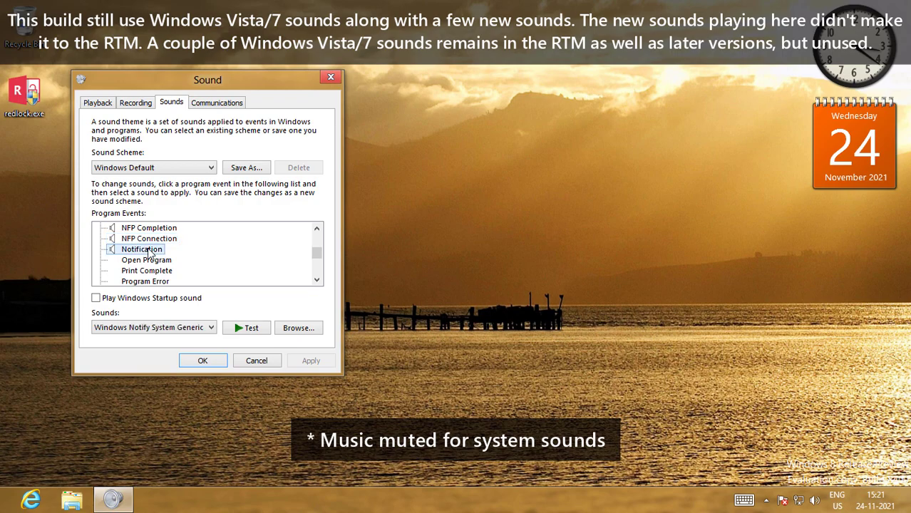
Step: Test the sounds assigned to the System Notification, Windows Change Theme and Windows User Account Control events
scroll(179, 250, down, 3)
click(146, 253)
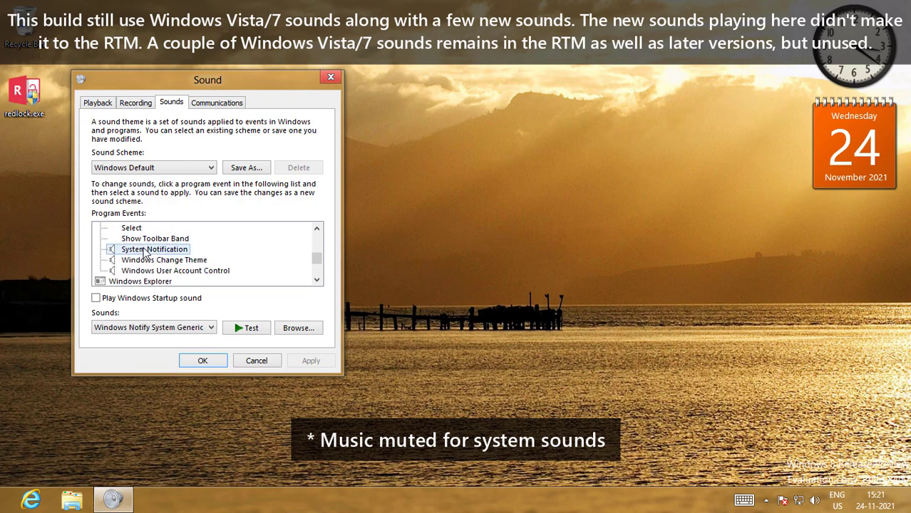
click(145, 262)
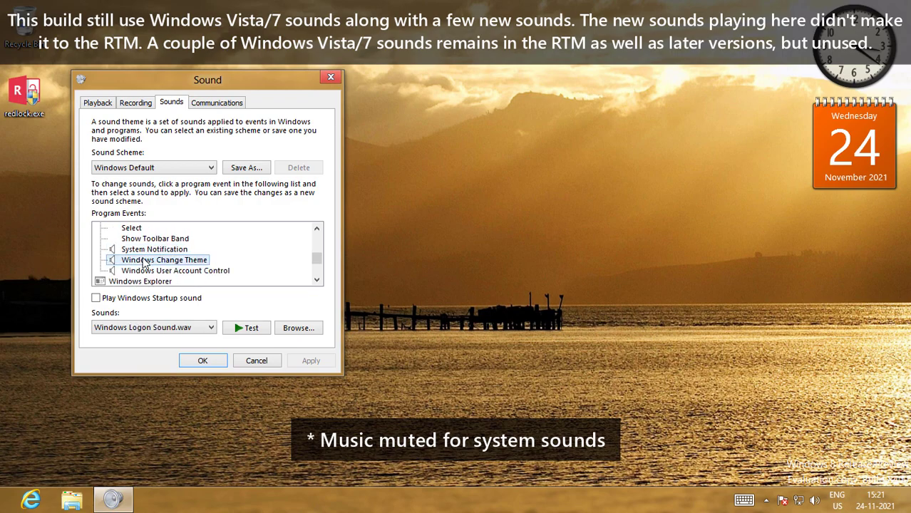
click(194, 272)
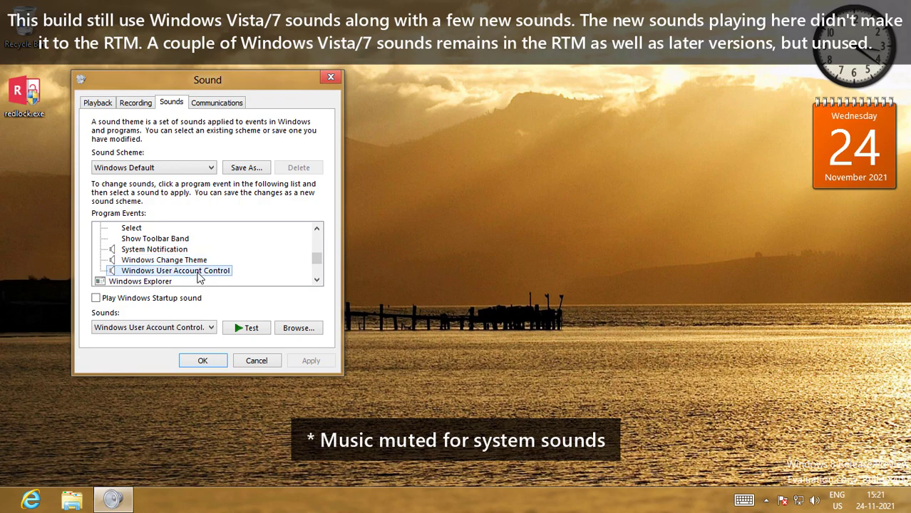
Step: Test the Windows Explorer event sounds for Blocked Pop-up Window, Empty Recycle Bin, Feed Discovered and Notification bar
scroll(182, 256, down, 1)
scroll(184, 258, down, 1)
click(186, 230)
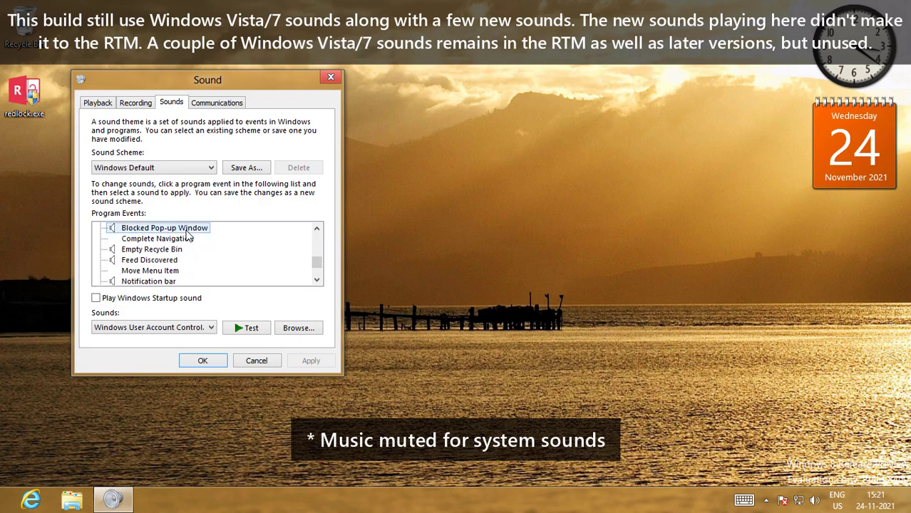
click(177, 251)
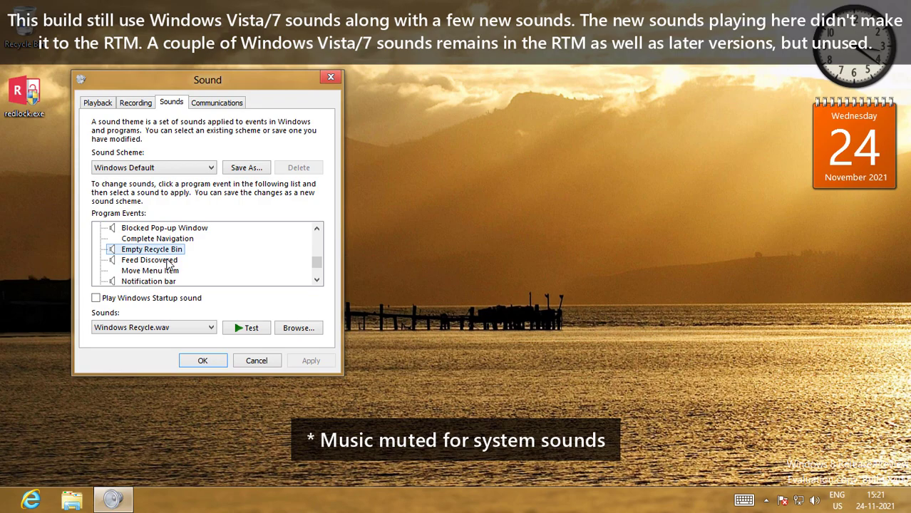
click(169, 261)
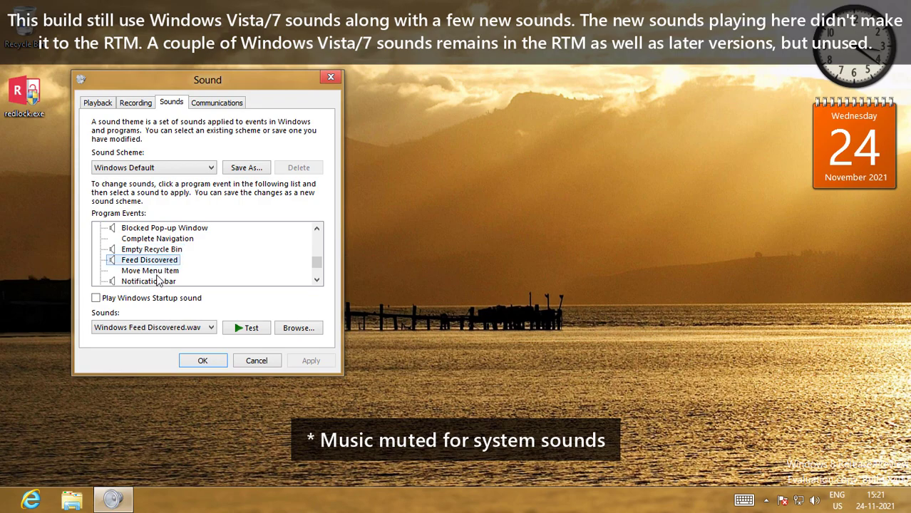
click(146, 280)
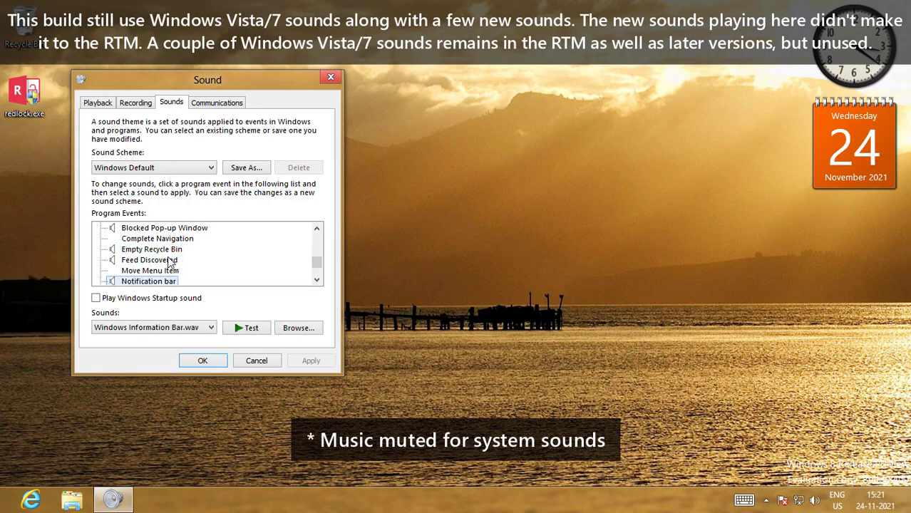
Step: Test the Windows Speech Recognition event sounds for Disambiguation Numbers, Disambiguation Panel, Misrecognition, Off, On and Sleep
scroll(169, 268, down, 3)
scroll(168, 265, up, 2)
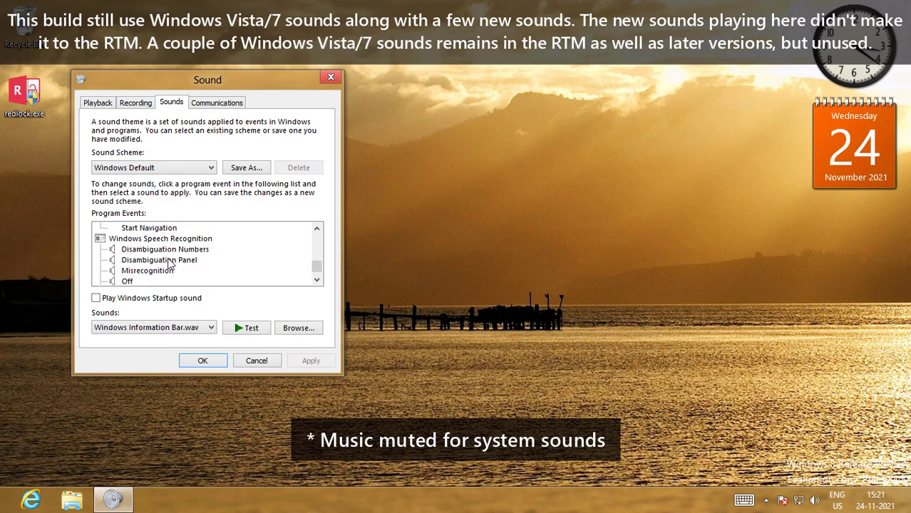
click(170, 251)
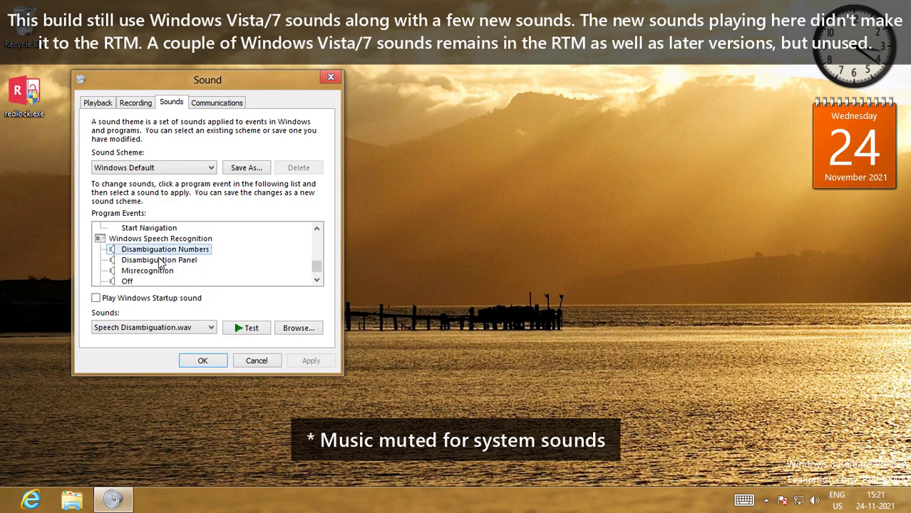
click(160, 260)
click(146, 271)
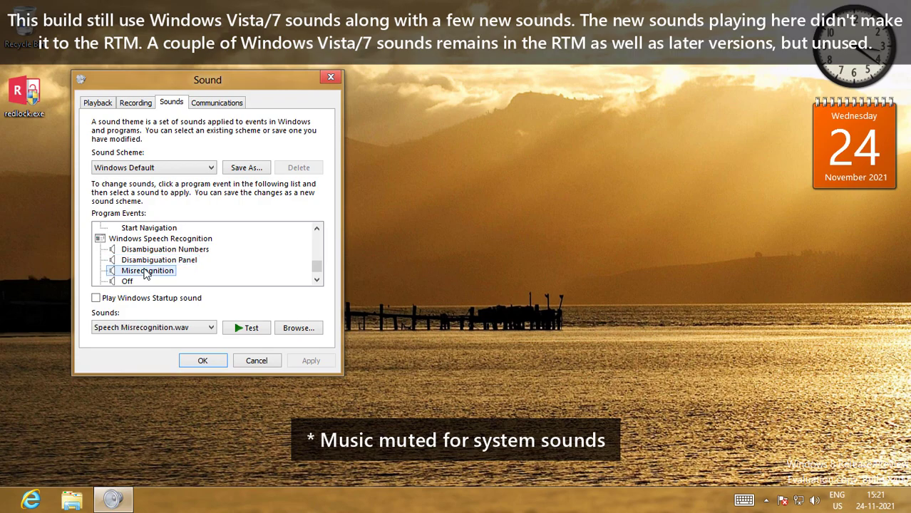
scroll(136, 282, down, 1)
click(128, 251)
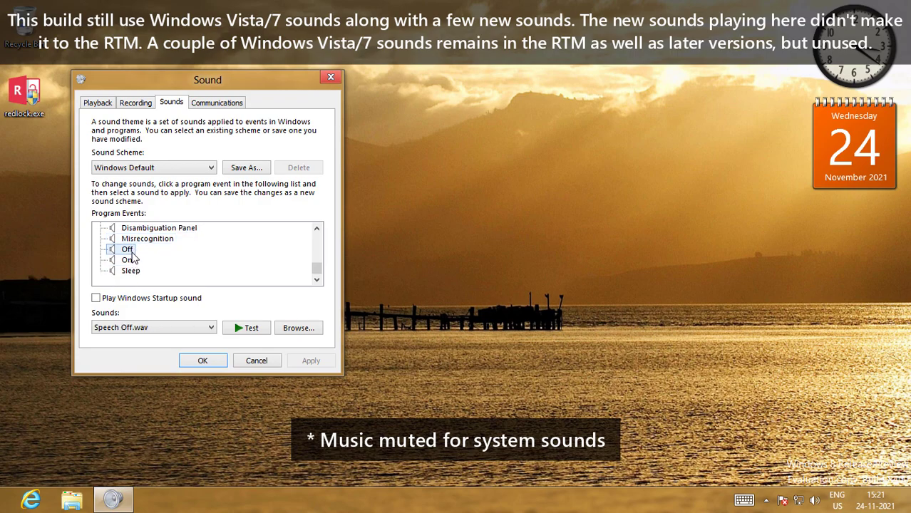
click(128, 261)
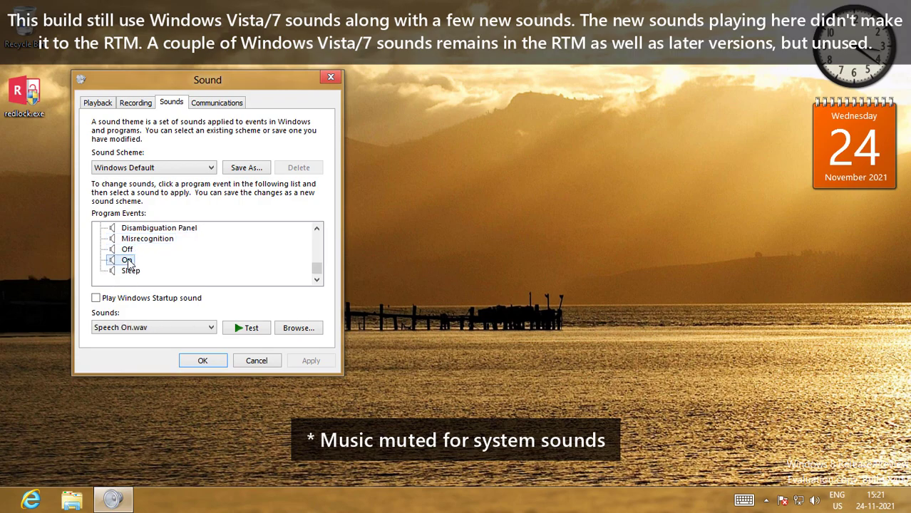
click(127, 275)
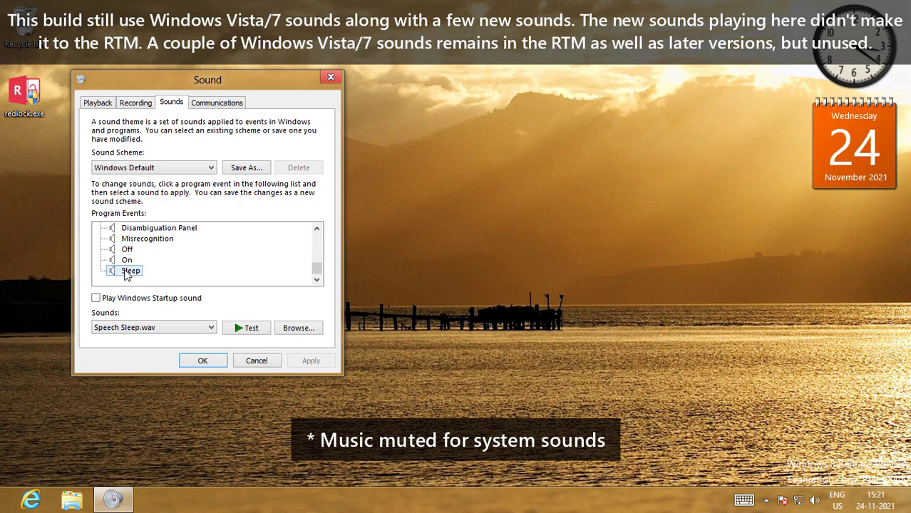
Step: Try to run the nonexistent commands "sdfasdf" and "test" to trigger the system error sound
key(super+r)
text(sdfasdf)
key(Return)
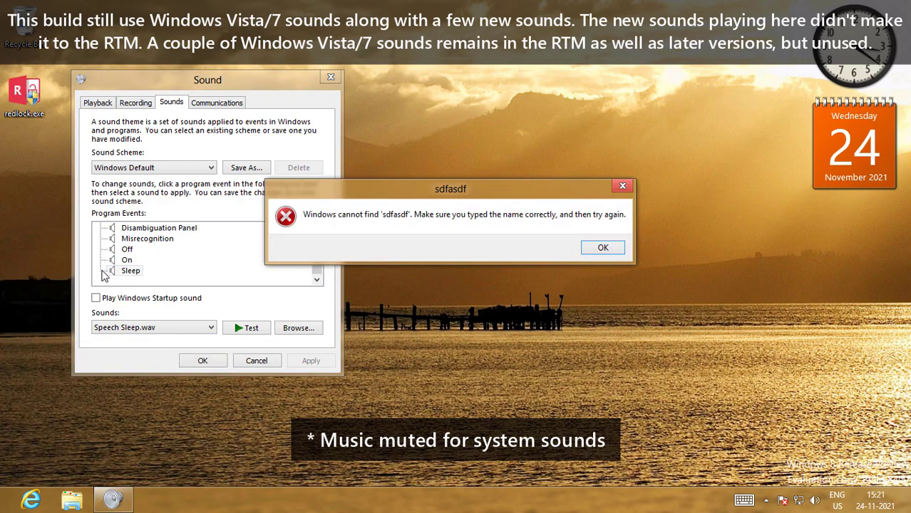
key(Return)
key(Return)
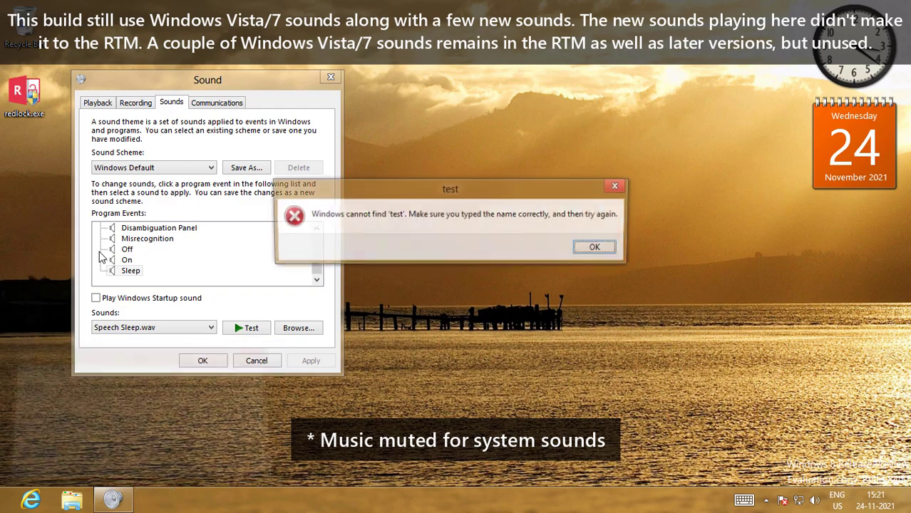
Step: Dismiss the missing-program error and open Task Manager to look through its Options and View commands
key(Return)
click(265, 349)
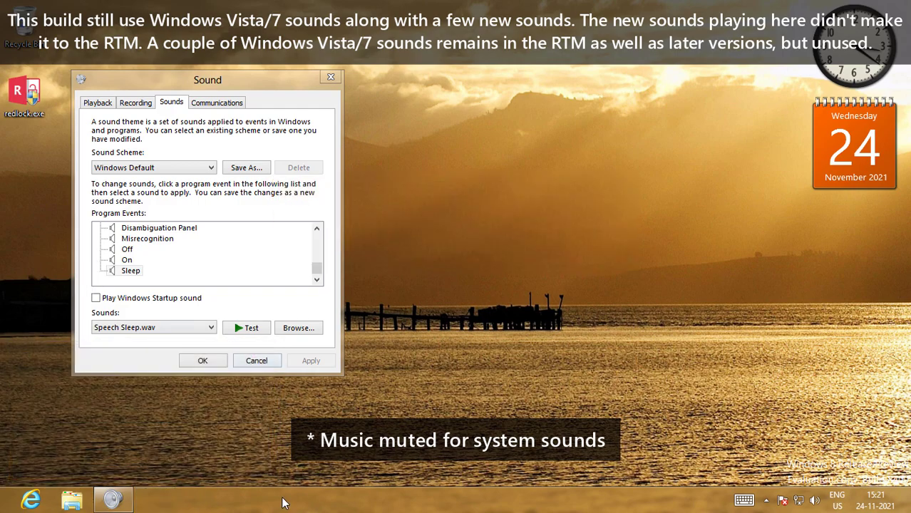
right_click(283, 500)
click(300, 460)
click(151, 79)
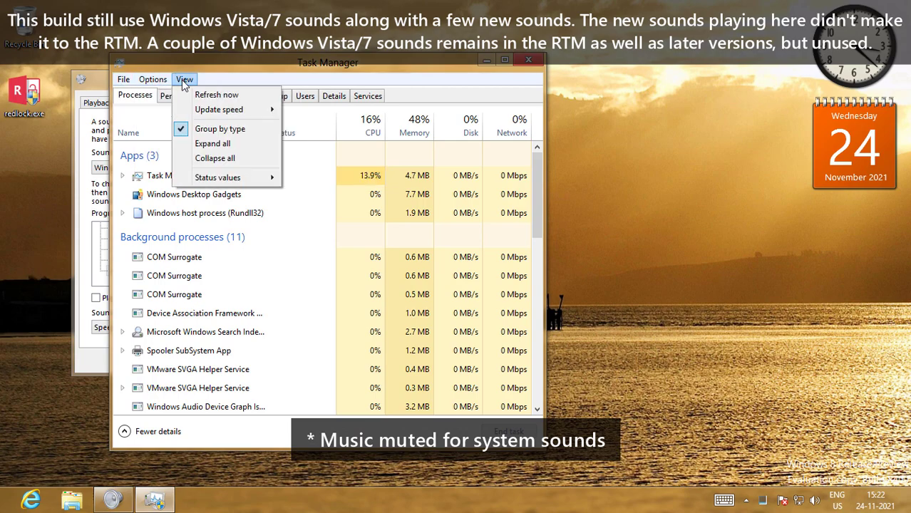
click(152, 80)
click(149, 80)
click(152, 95)
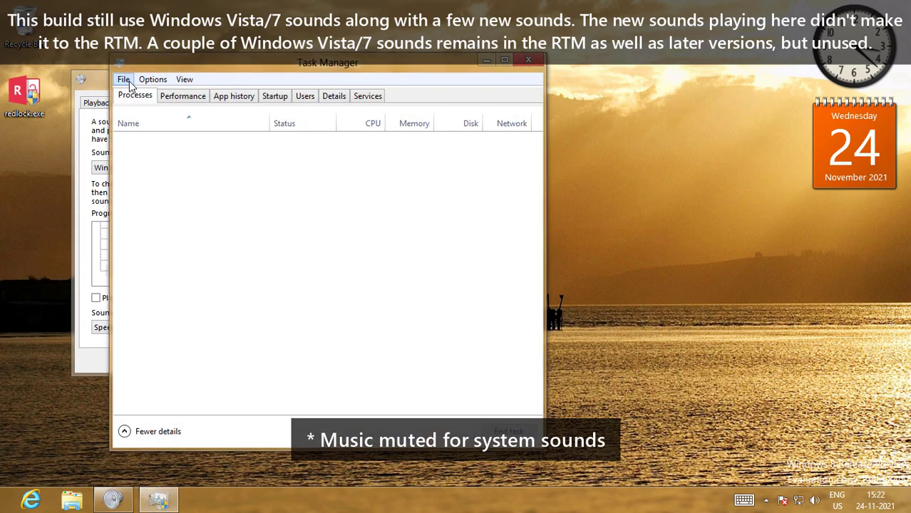
Step: Look at Task Manager's Create new task dialog, and close it together with Task Manager and the Sound dialog
click(124, 79)
click(207, 96)
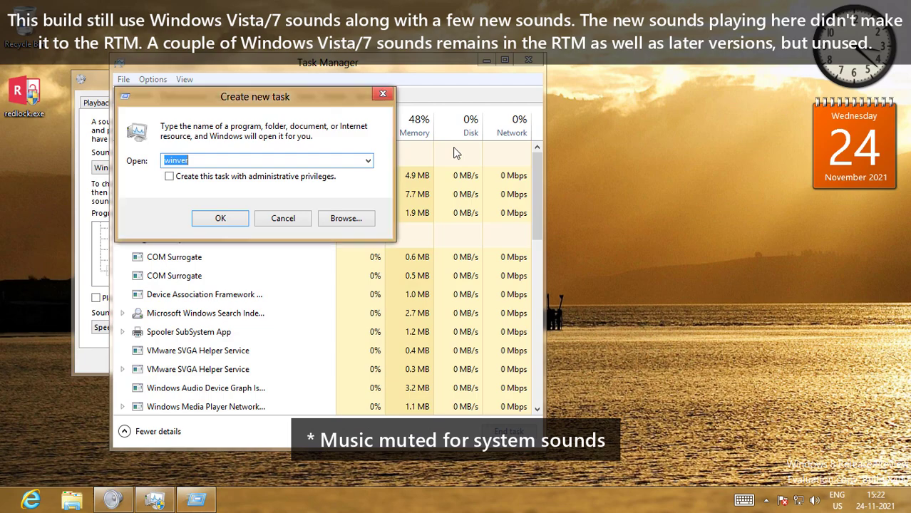
click(387, 95)
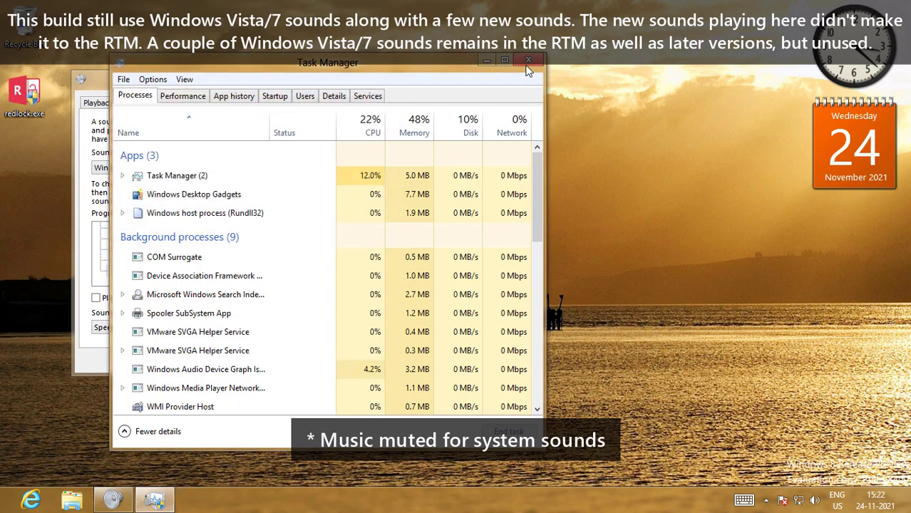
click(528, 59)
click(338, 80)
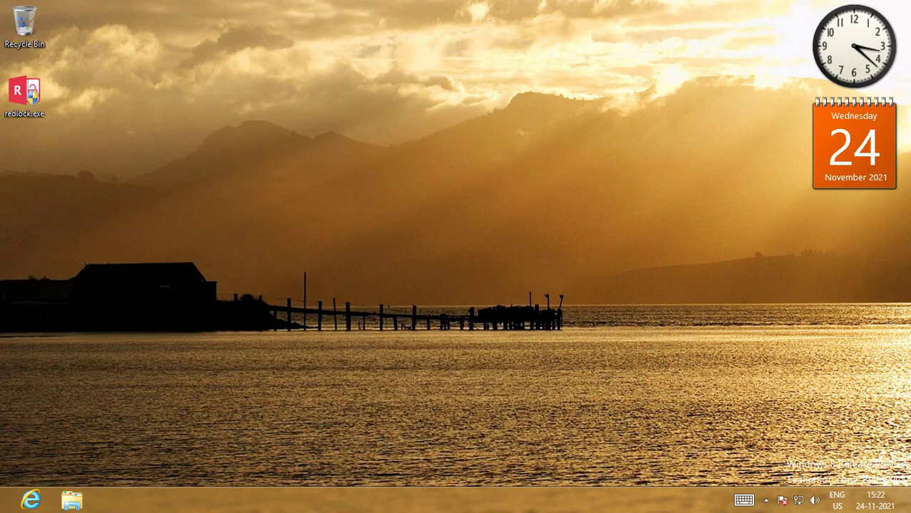
Step: Open Disk Management in an enlarged window, and briefly open and close Computer Management
right_click(7, 507)
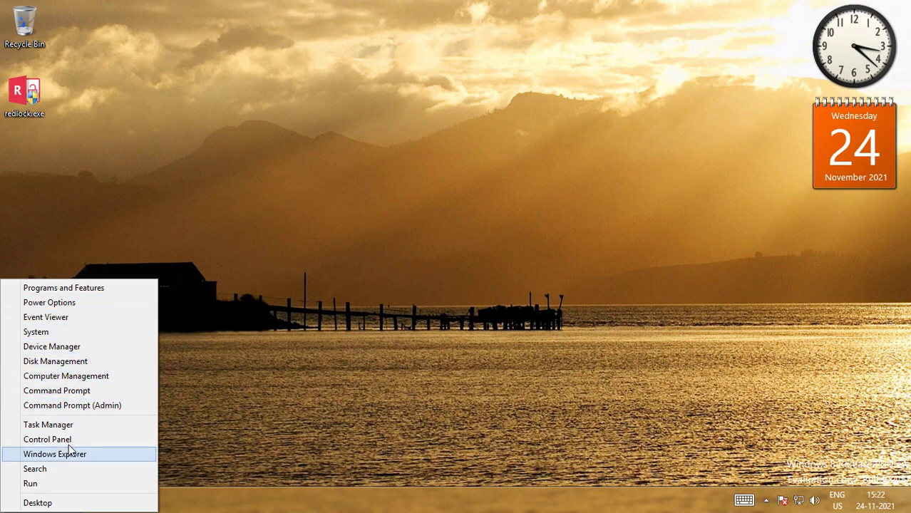
click(85, 361)
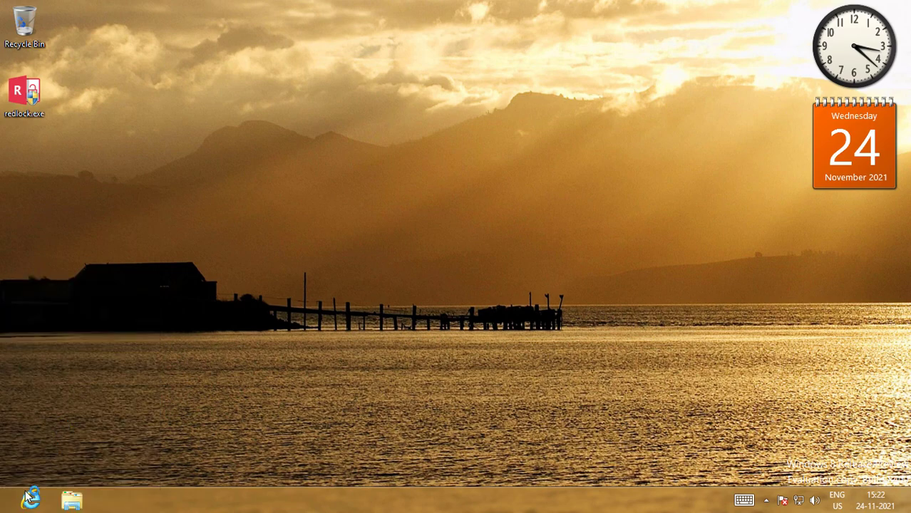
mouse_move(5, 510)
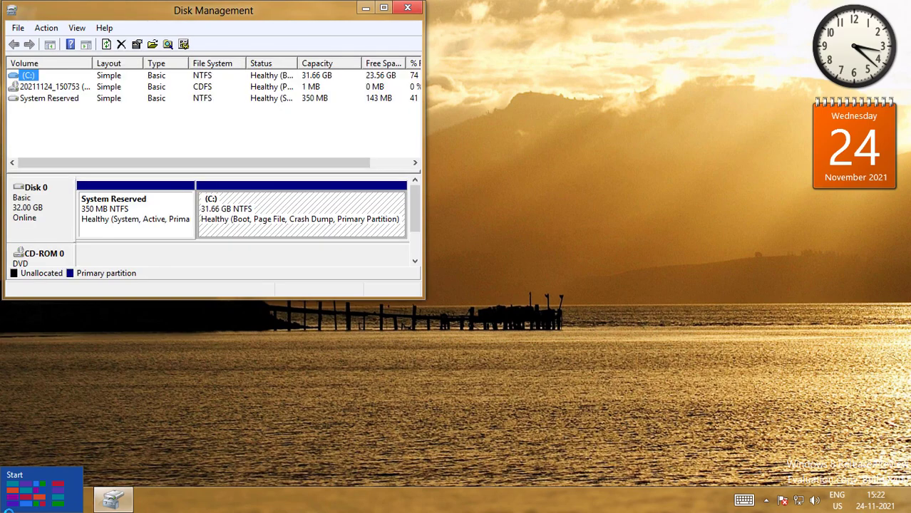
right_click(7, 509)
key(Escape)
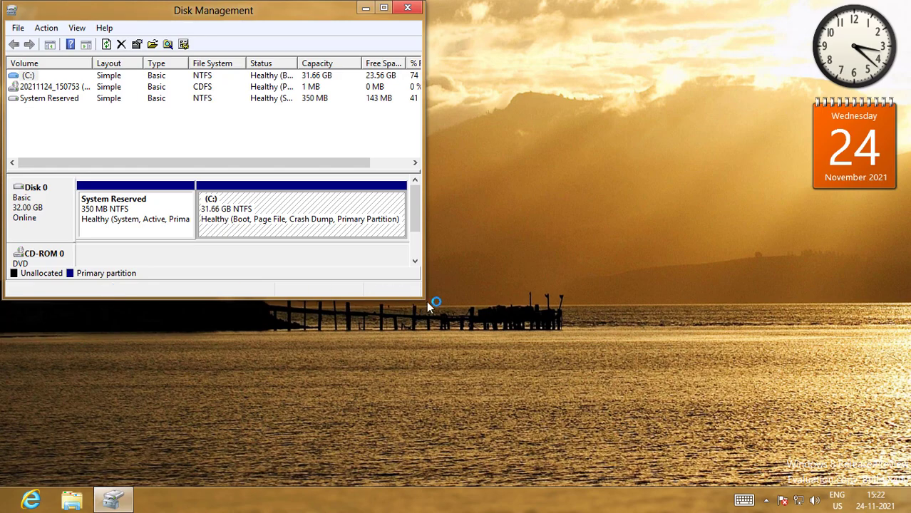
drag(426, 301, 573, 348)
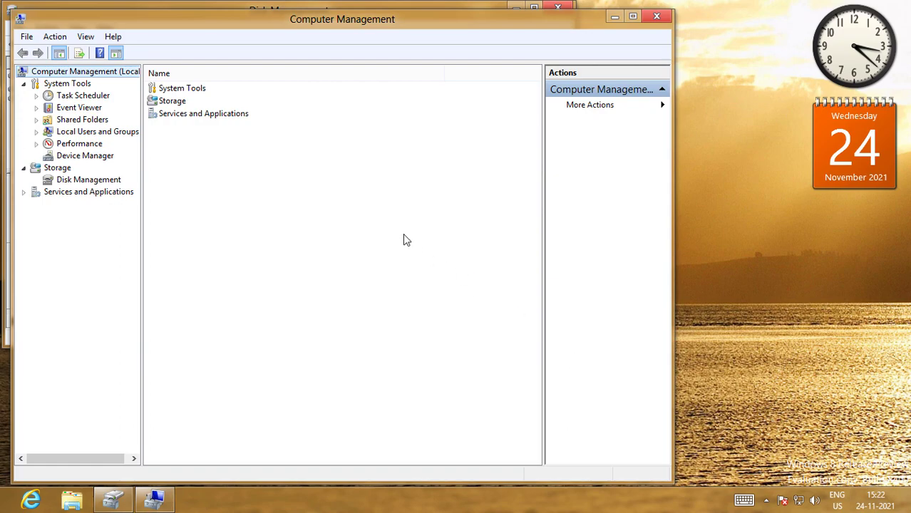
click(657, 17)
Step: View the version information of Microsoft Management Console and Disk Management, and close Disk Management
click(106, 29)
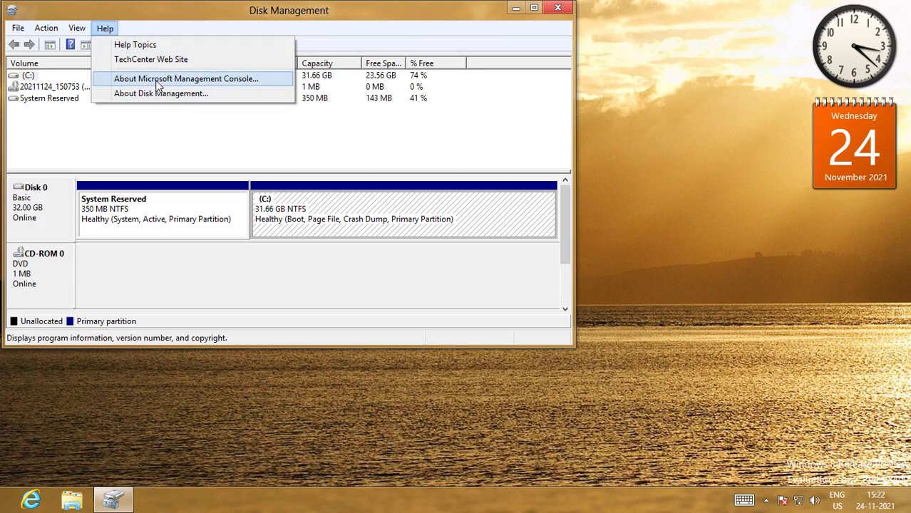
click(160, 78)
click(410, 294)
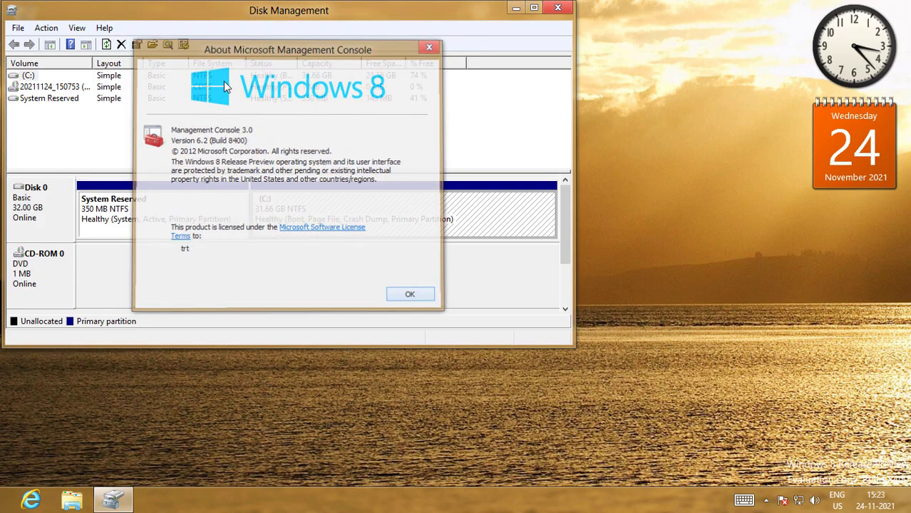
click(105, 29)
click(158, 91)
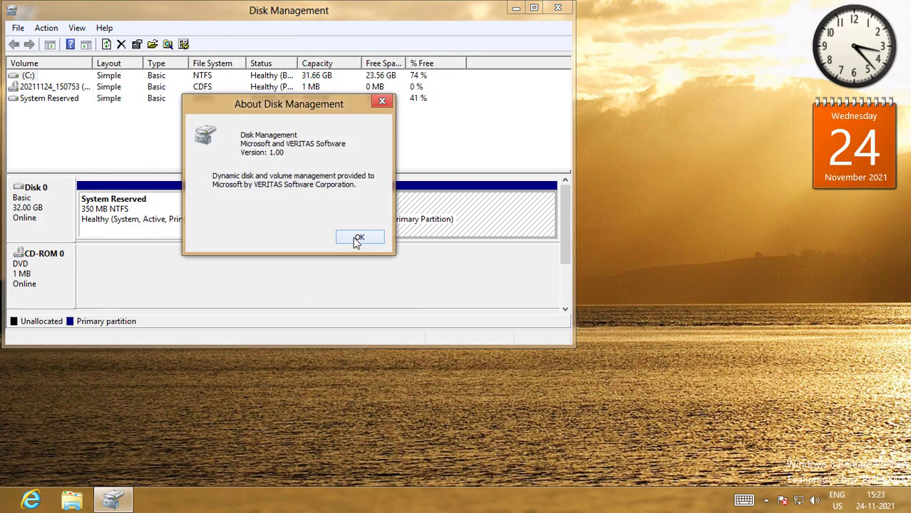
click(361, 237)
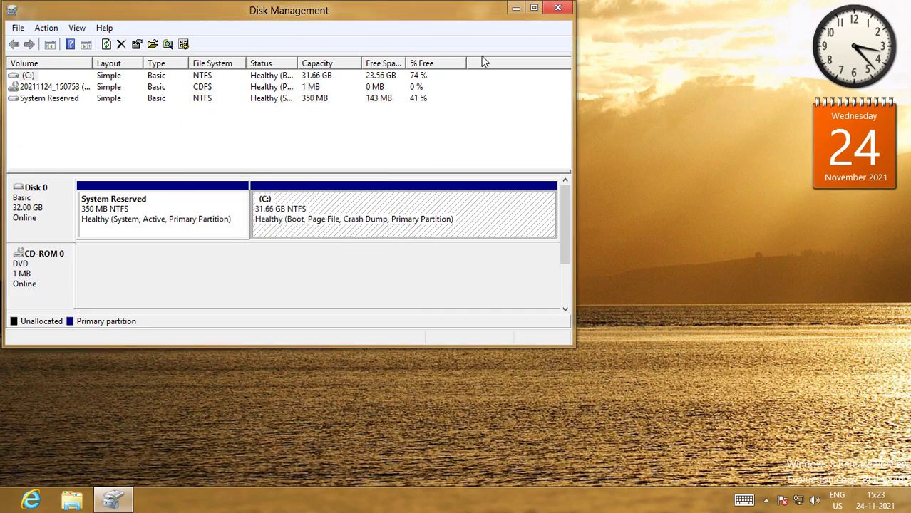
click(566, 9)
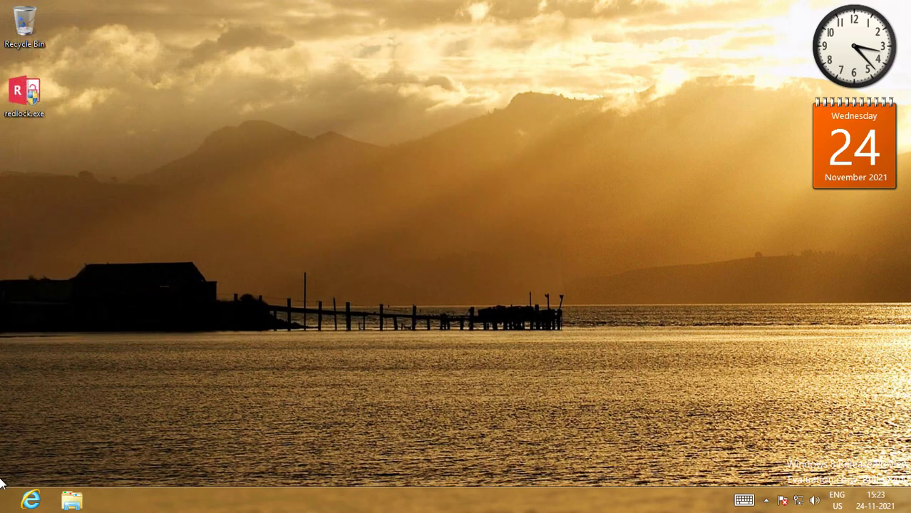
Step: Open the Windows\Media folder on Local Disk (C:) in Windows Explorer
click(71, 501)
click(203, 368)
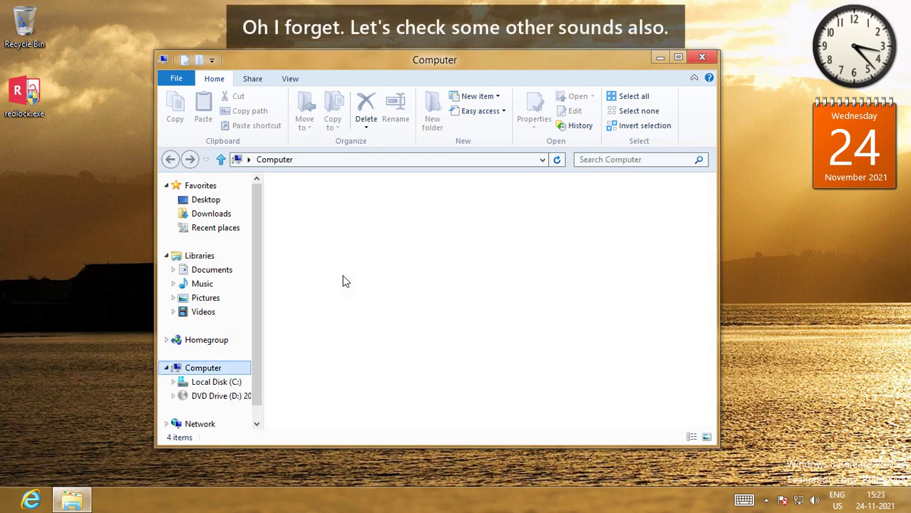
double_click(334, 207)
double_click(313, 243)
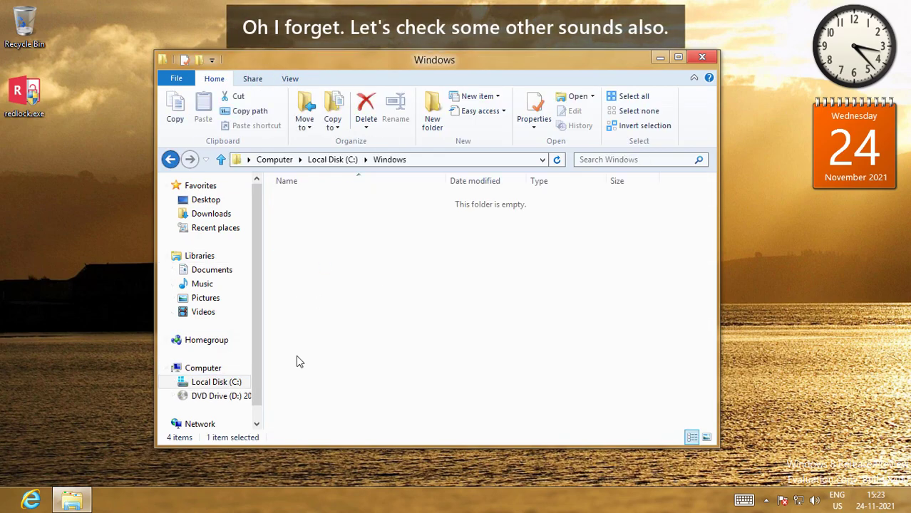
scroll(349, 363, down, 6)
double_click(348, 309)
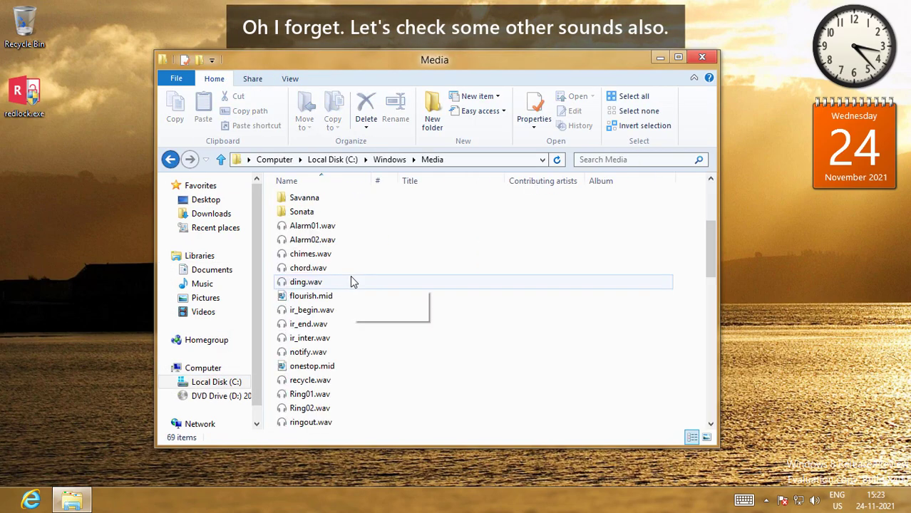
Step: Play Alarm01.wav with Windows Media Player, making it the default app for all .wav files
scroll(356, 282, down, 1)
right_click(314, 310)
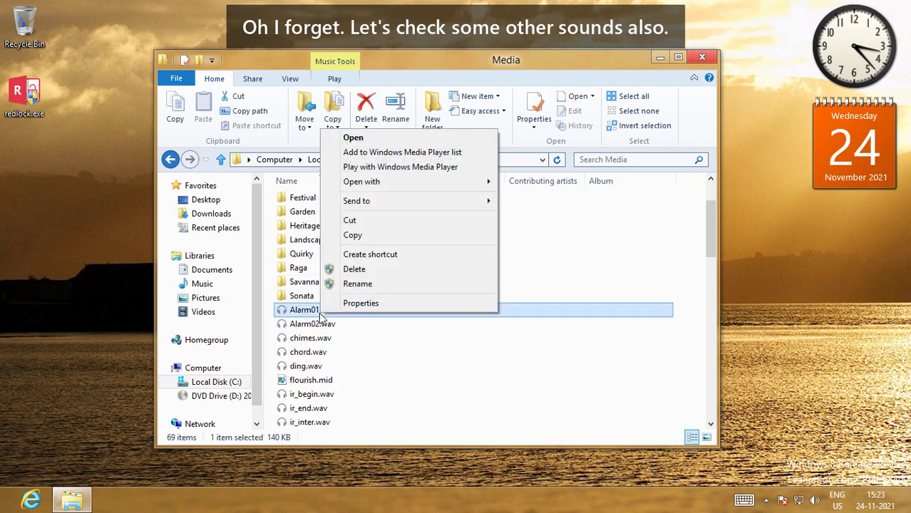
mouse_move(473, 186)
click(562, 230)
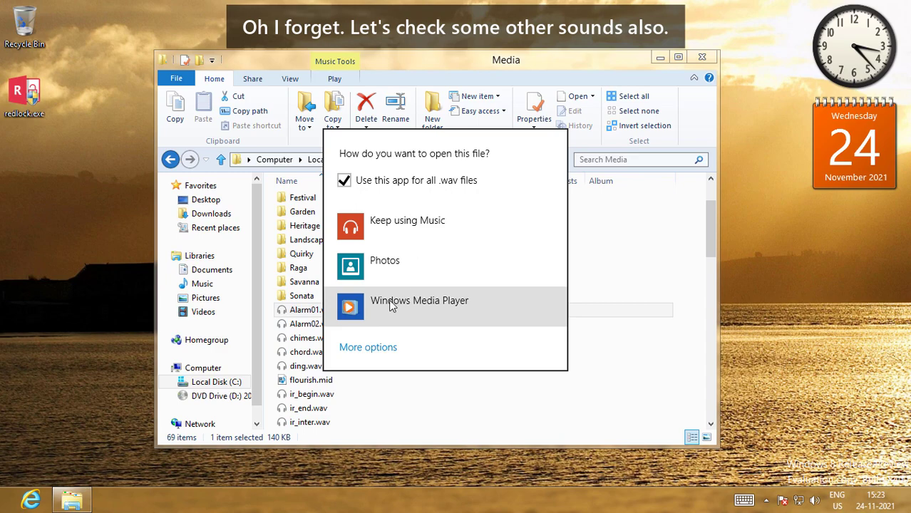
click(389, 299)
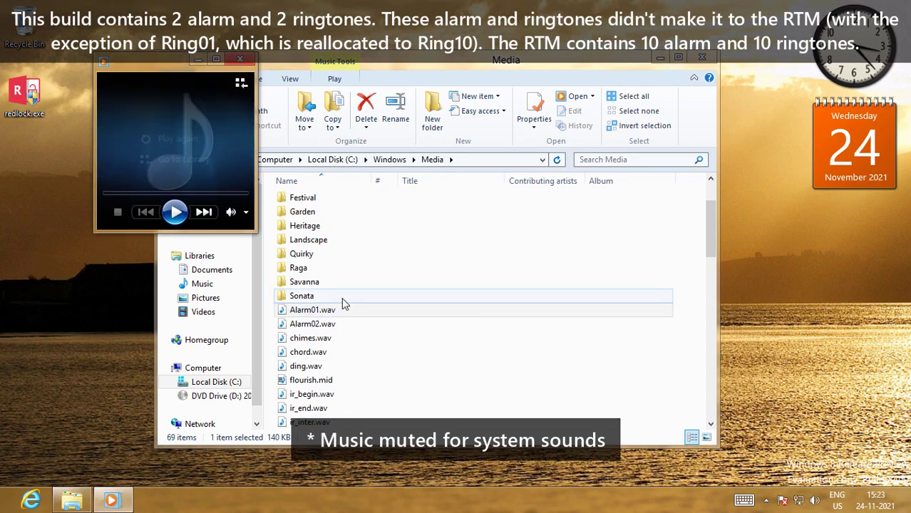
Step: Play Alarm02.wav and chimes.wav from the Media folder and select ding.wav
double_click(328, 325)
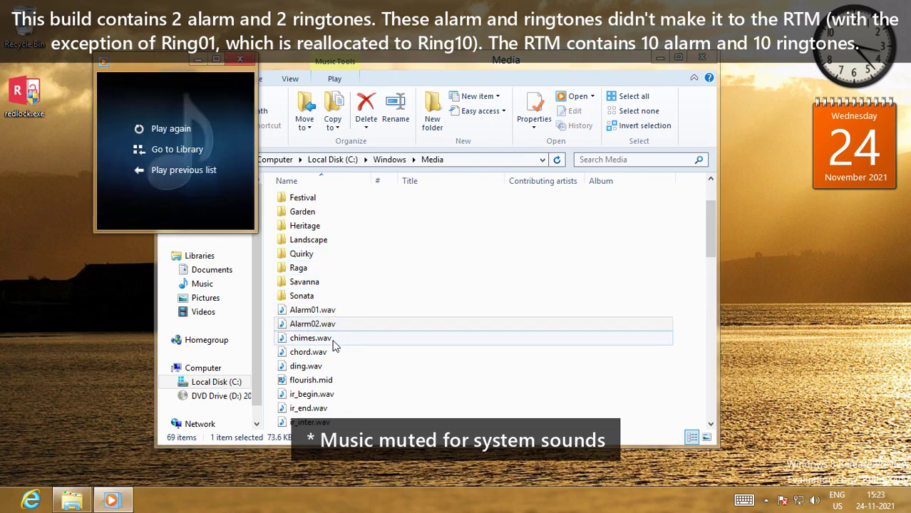
scroll(339, 344, down, 1)
double_click(333, 298)
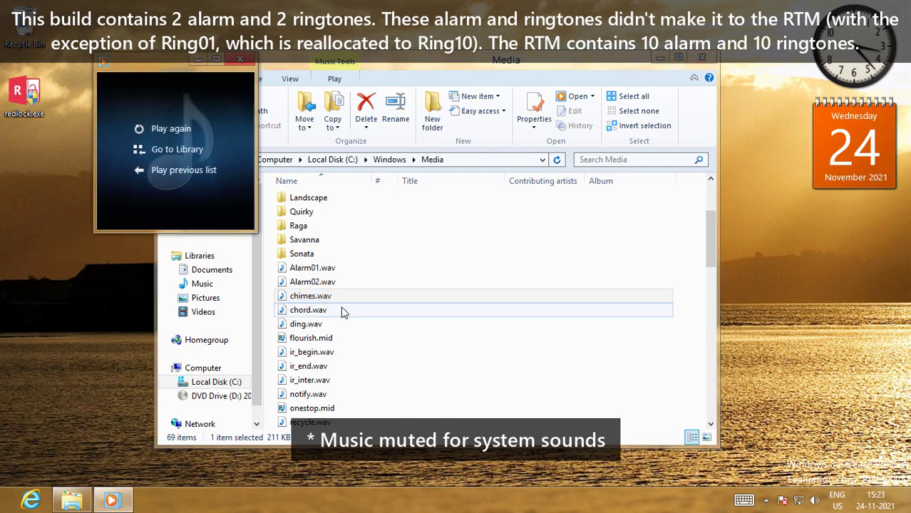
click(325, 325)
Step: Play the ringtones Ring01.wav and Ring02.wav from the Media folder
scroll(328, 324, down, 3)
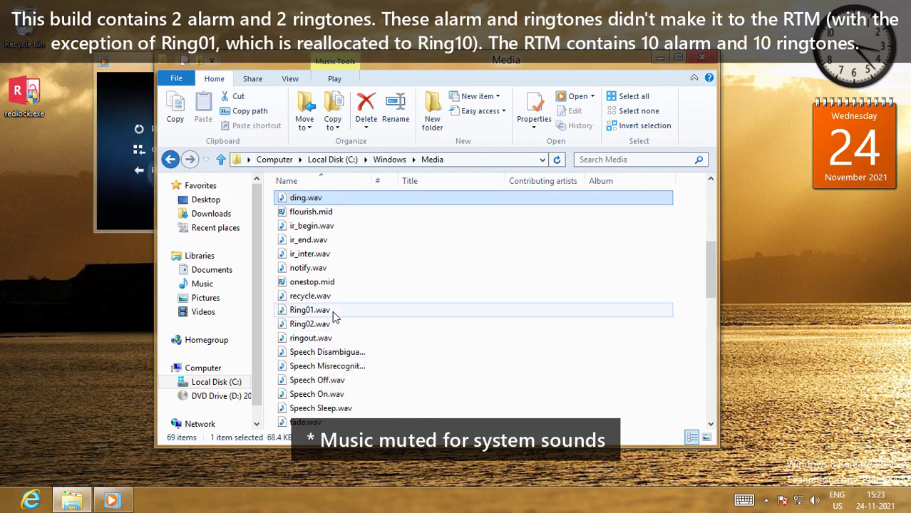
double_click(332, 312)
mouse_move(178, 127)
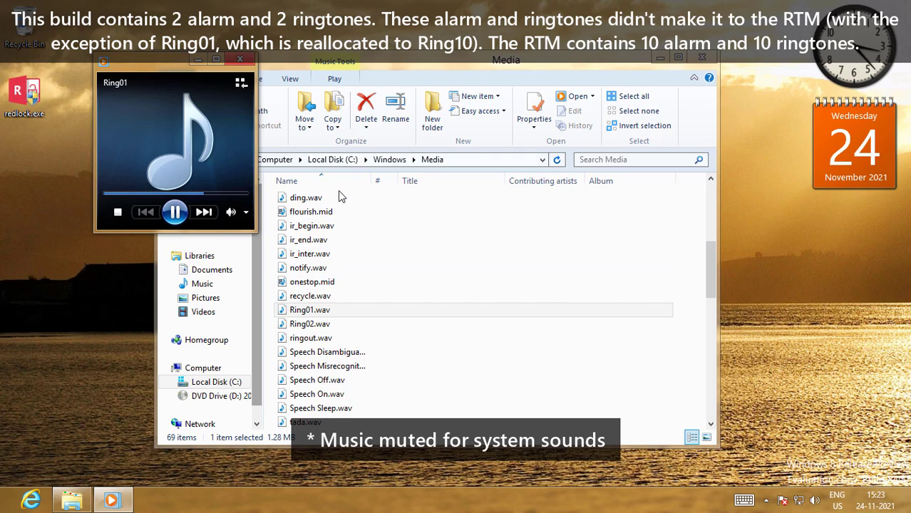
double_click(339, 325)
mouse_move(210, 116)
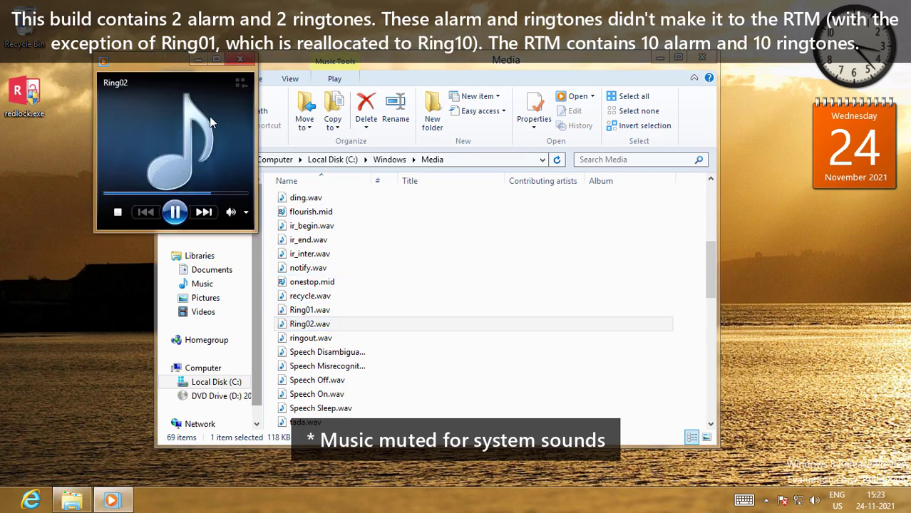
Step: Look through the Media folder's remaining sound files, widening the Name column to fit the full file names
click(338, 296)
scroll(339, 299, down, 3)
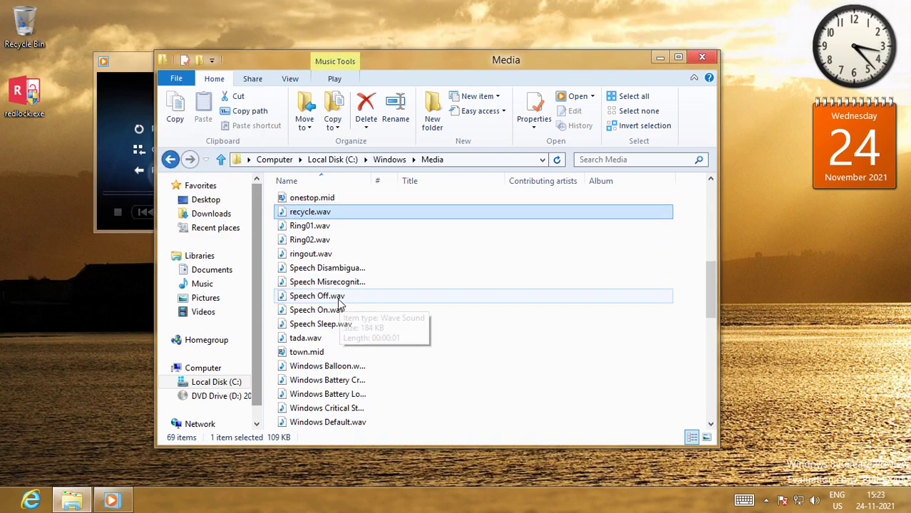
scroll(391, 305, down, 2)
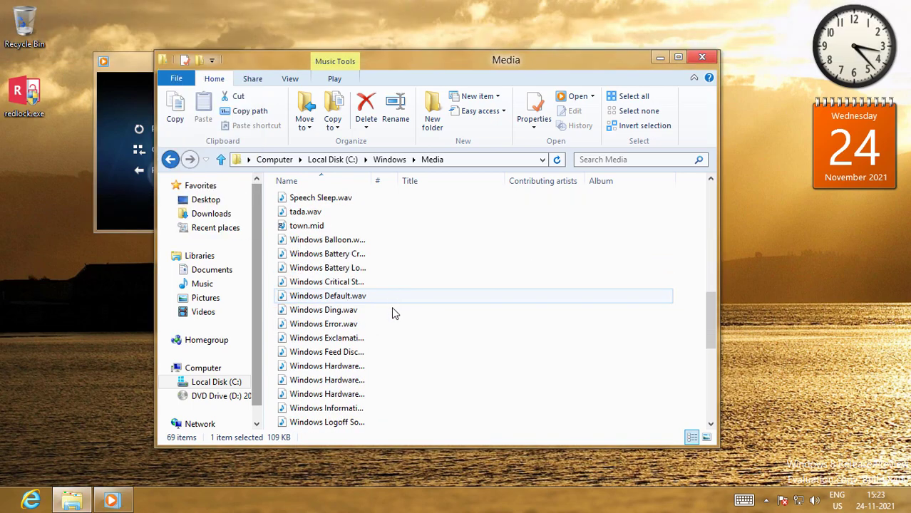
scroll(384, 279, down, 3)
double_click(375, 181)
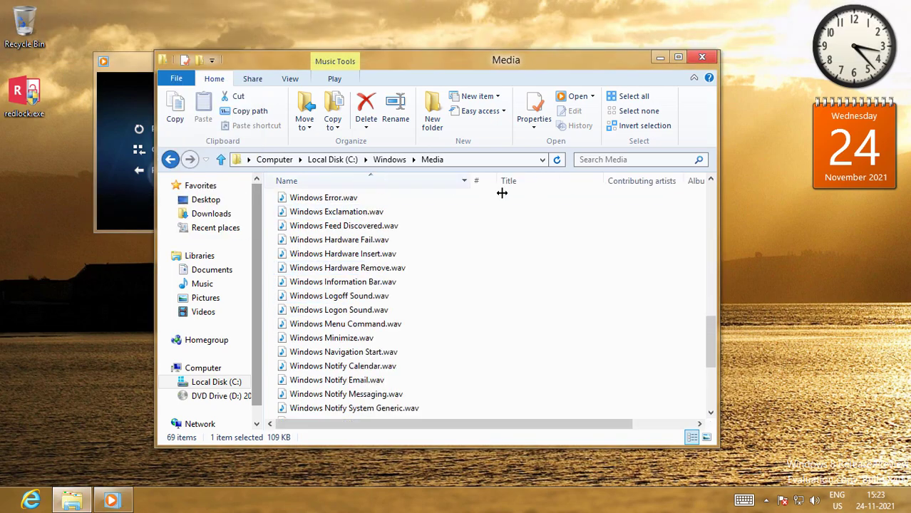
scroll(463, 286, down, 4)
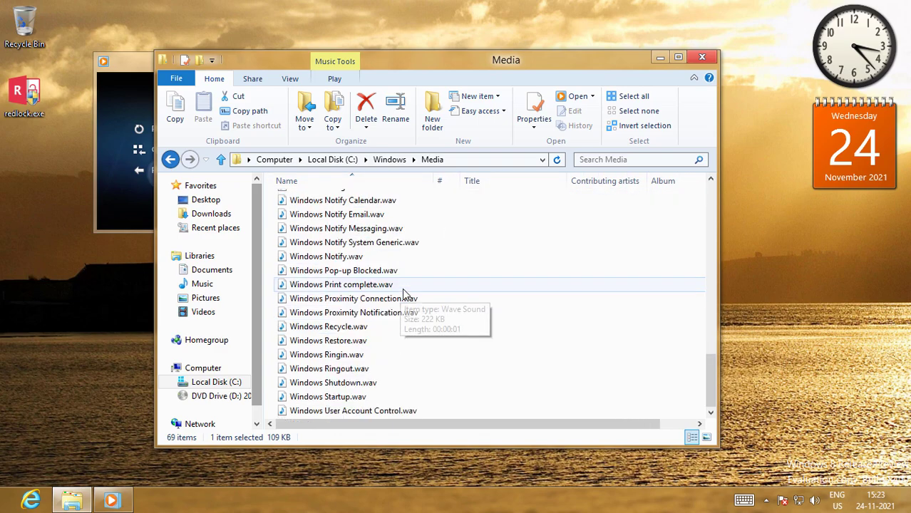
scroll(370, 312, up, 20)
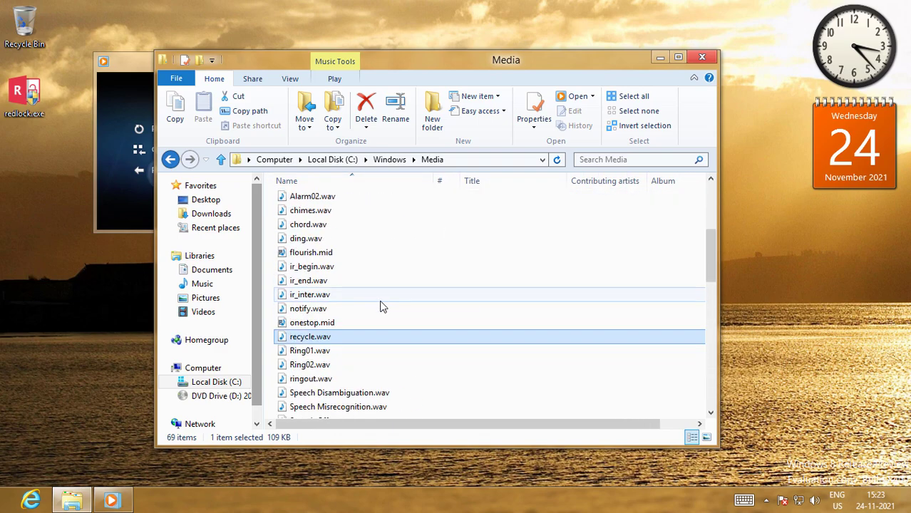
scroll(360, 301, down, 3)
Step: Try to open a Command Prompt with administrator rights
right_click(2, 511)
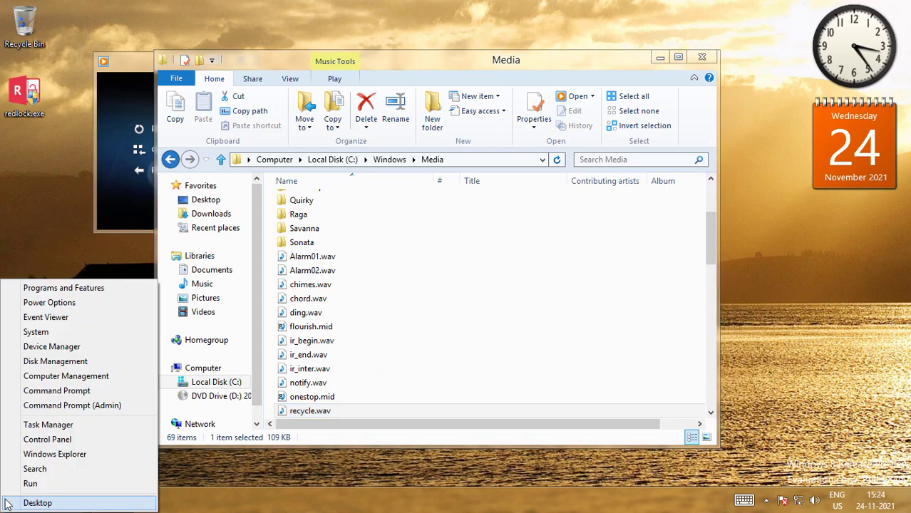
click(72, 403)
click(575, 270)
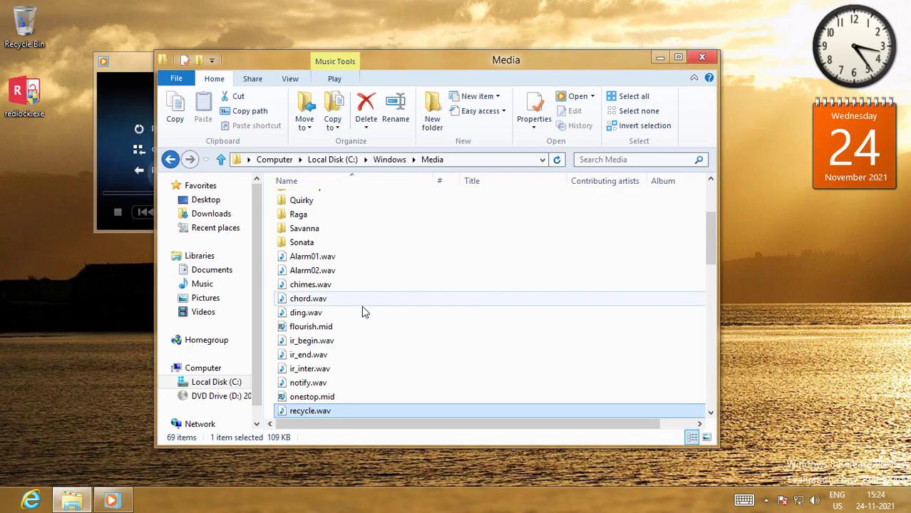
Step: Look through the Media folder's sound files and check the contents of its Afternoon, Calligraphy and Characters subfolders
scroll(362, 315, down, 4)
scroll(349, 328, down, 2)
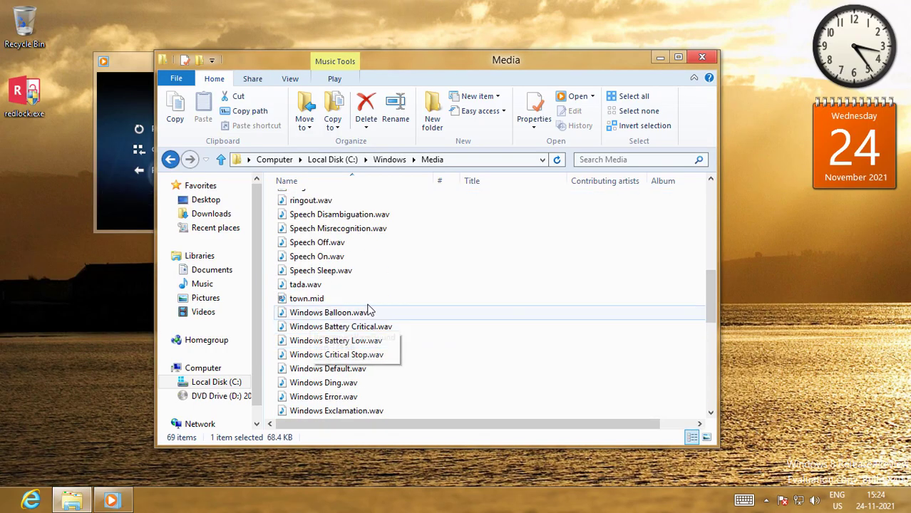
scroll(313, 294, up, 5)
scroll(311, 292, up, 4)
double_click(307, 200)
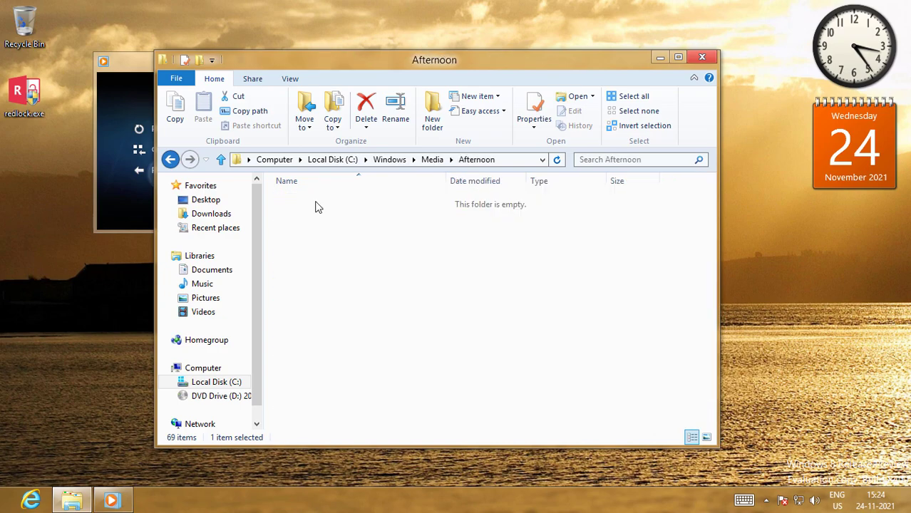
click(169, 159)
double_click(320, 215)
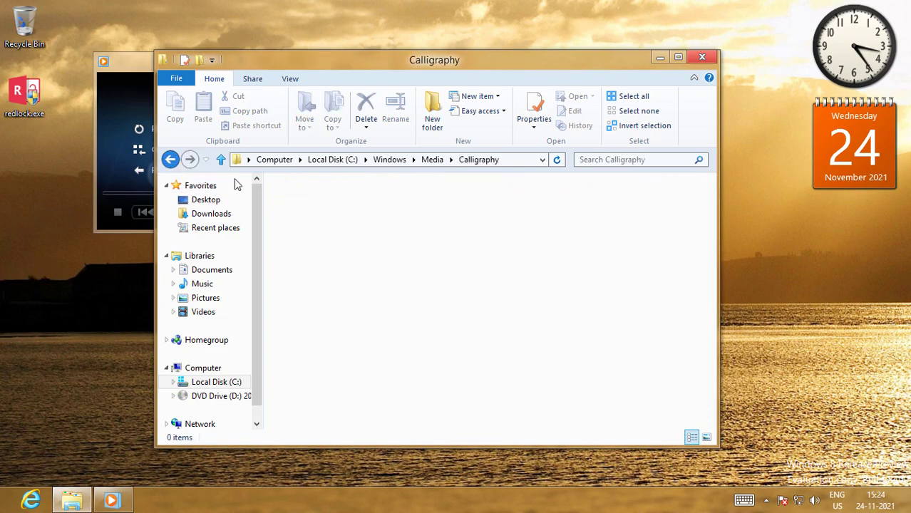
click(169, 159)
double_click(308, 229)
click(169, 159)
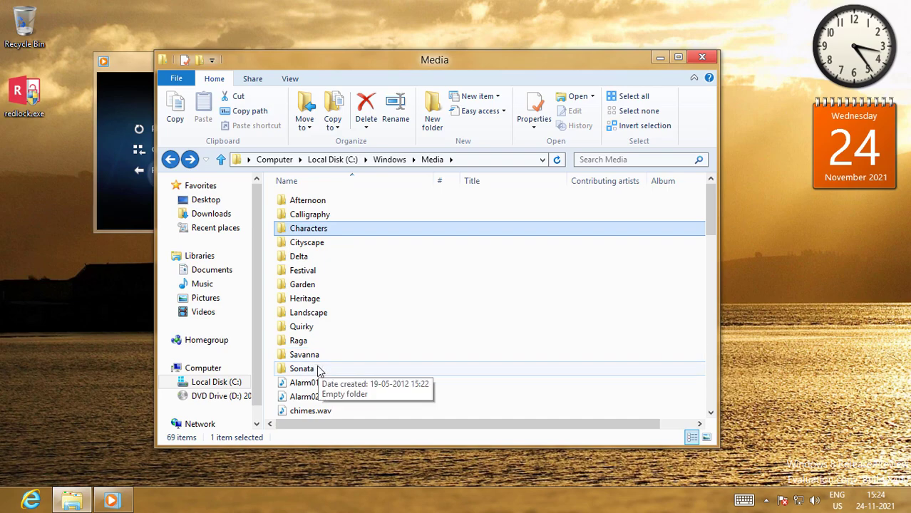
Step: Go up to the Windows folder and look through its folders and files
scroll(401, 262, down, 7)
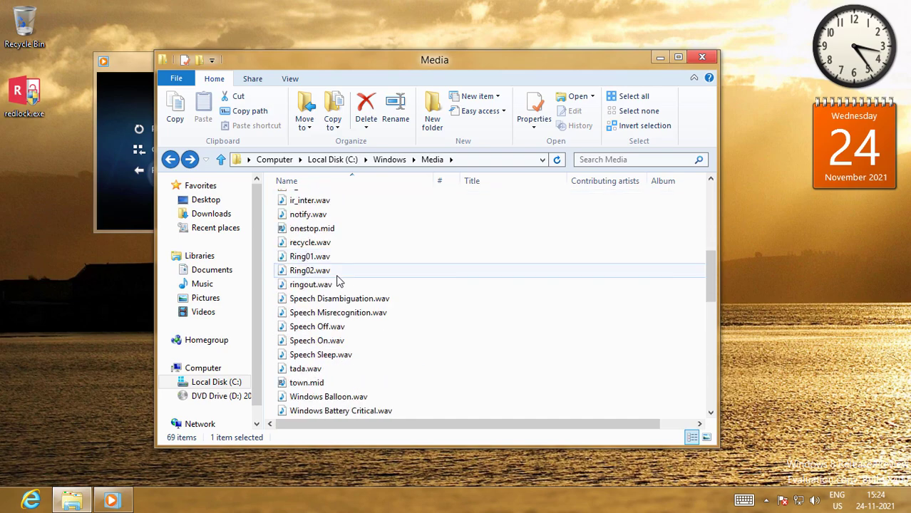
key(BackSpace)
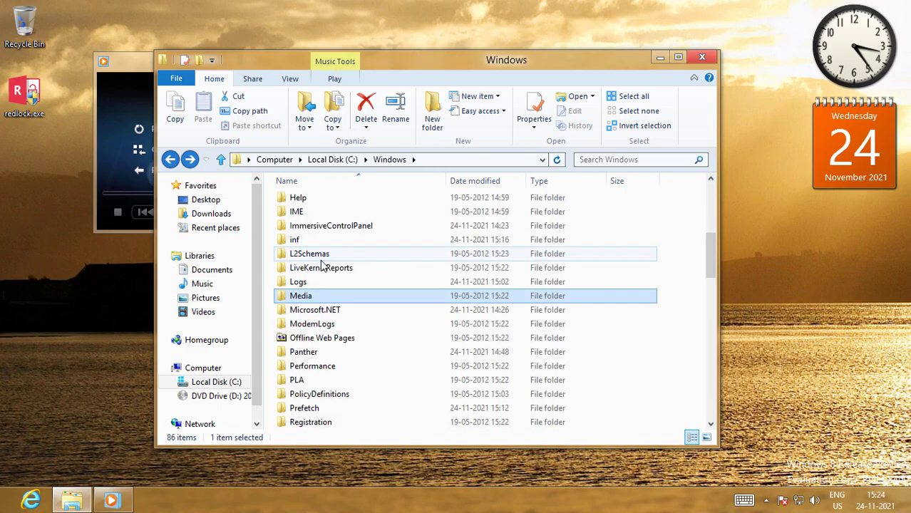
scroll(342, 292, down, 17)
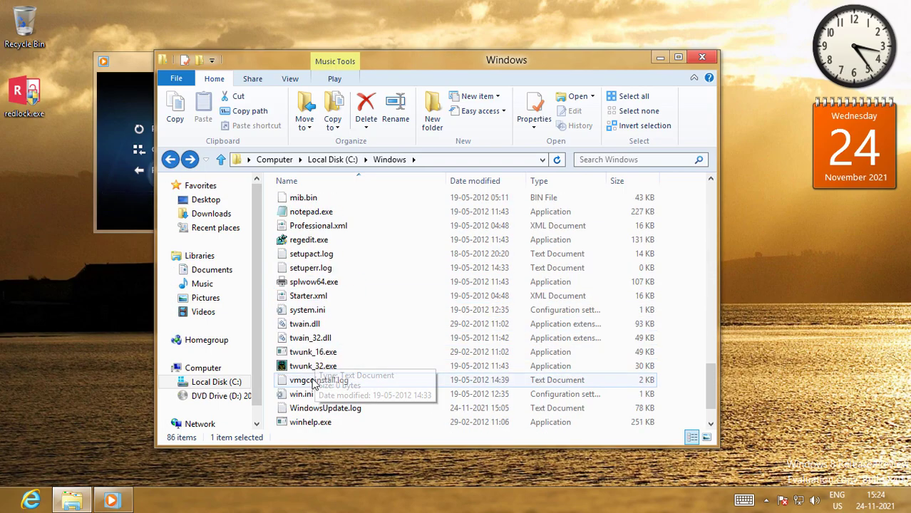
scroll(391, 265, up, 20)
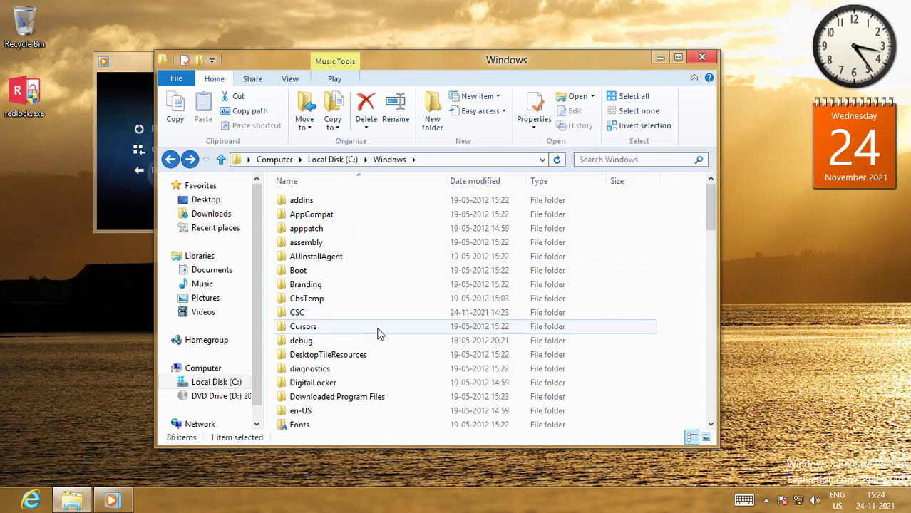
Step: Look at the mouse pointer scheme and button settings from the desktop's Personalization options, leaving them unchanged
right_click(769, 197)
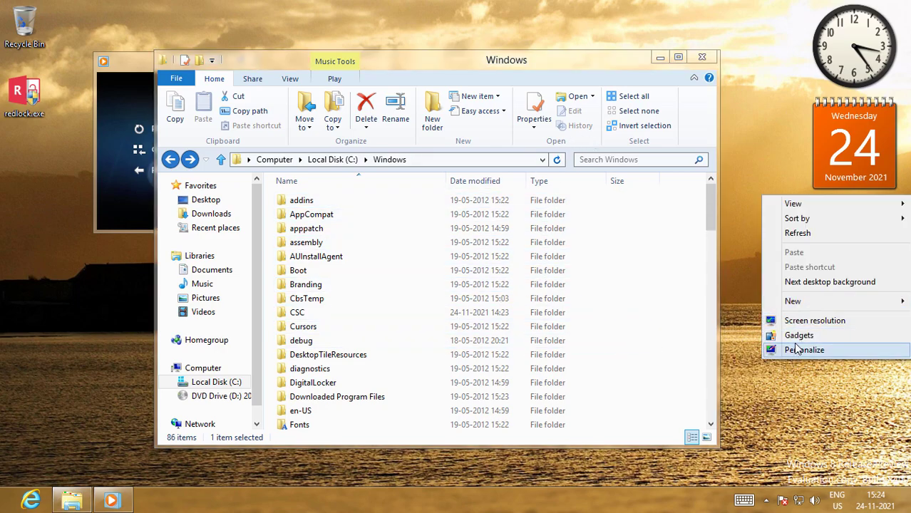
click(805, 350)
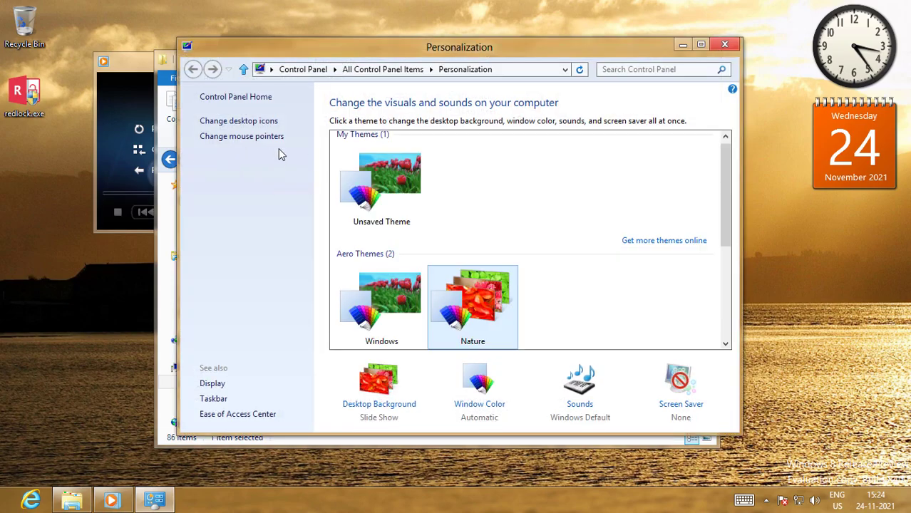
scroll(596, 255, down, 3)
click(264, 137)
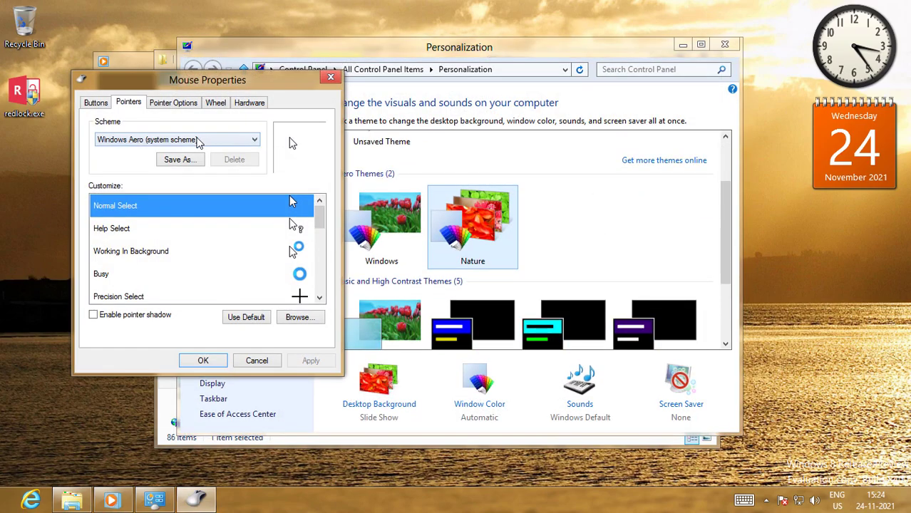
click(199, 141)
click(192, 141)
key(ctrl+shift+Tab)
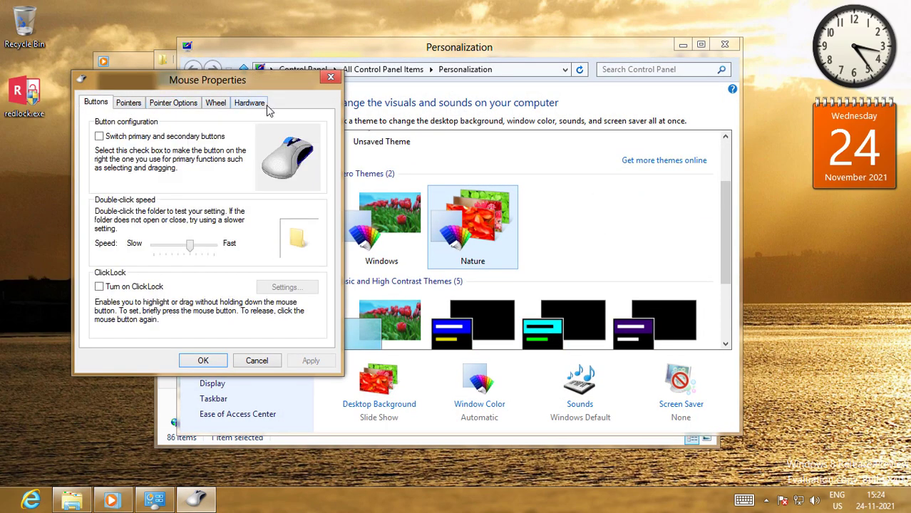
click(330, 78)
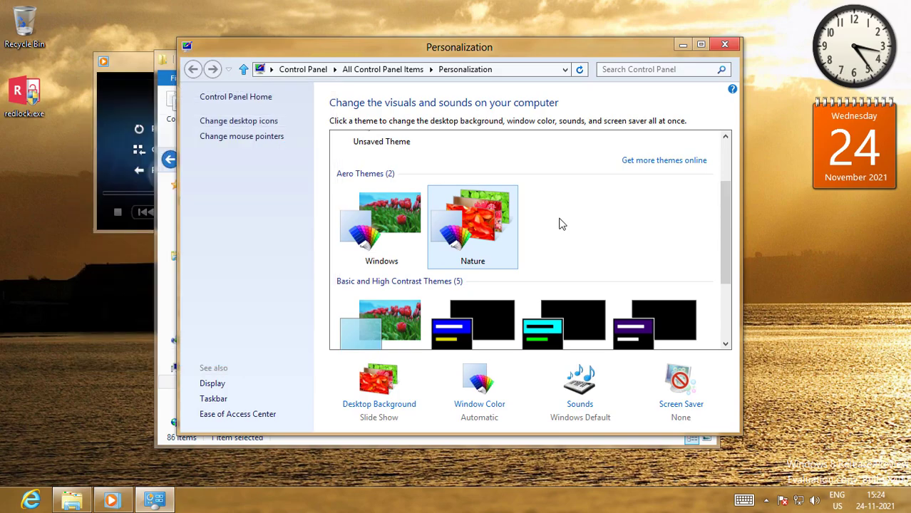
Step: Close the Personalization, Windows folder and media player windows and return to the empty desktop
click(718, 47)
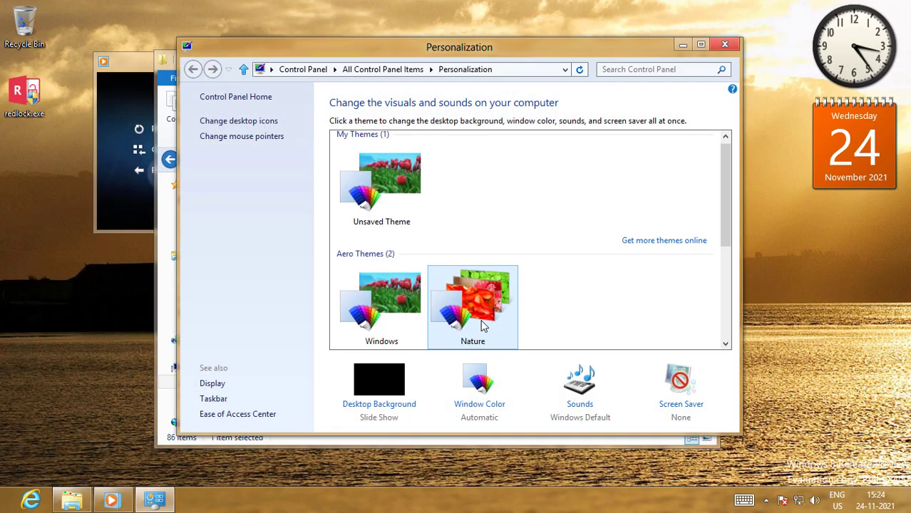
click(725, 47)
click(697, 60)
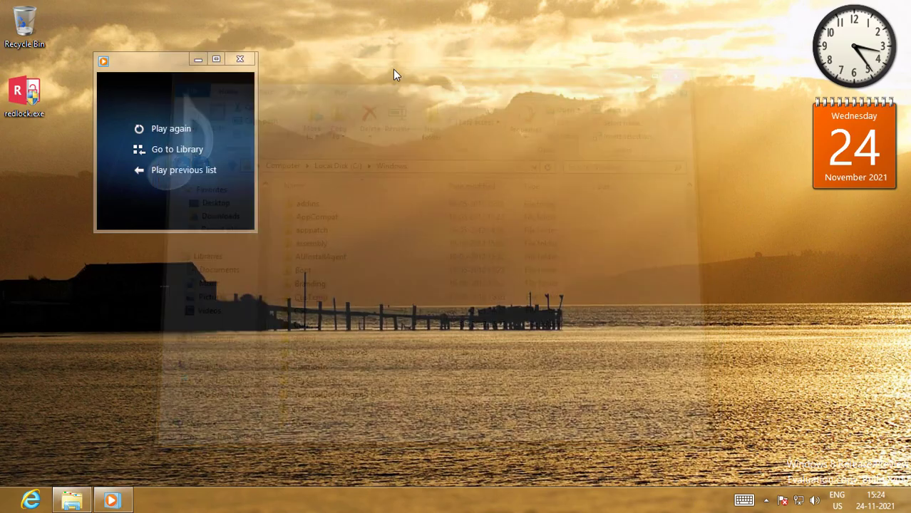
click(242, 58)
click(11, 502)
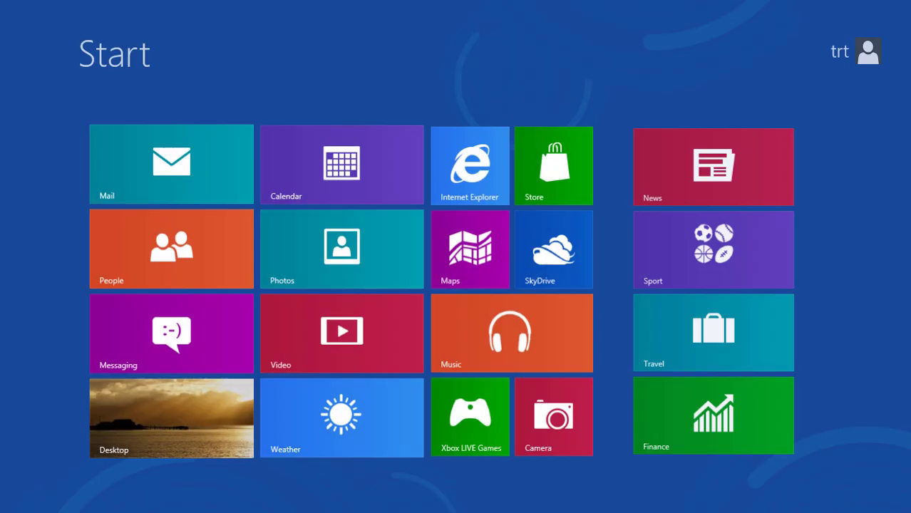
click(41, 503)
Step: Shut down the computer using the power options in the desktop's Settings pane
mouse_move(909, 511)
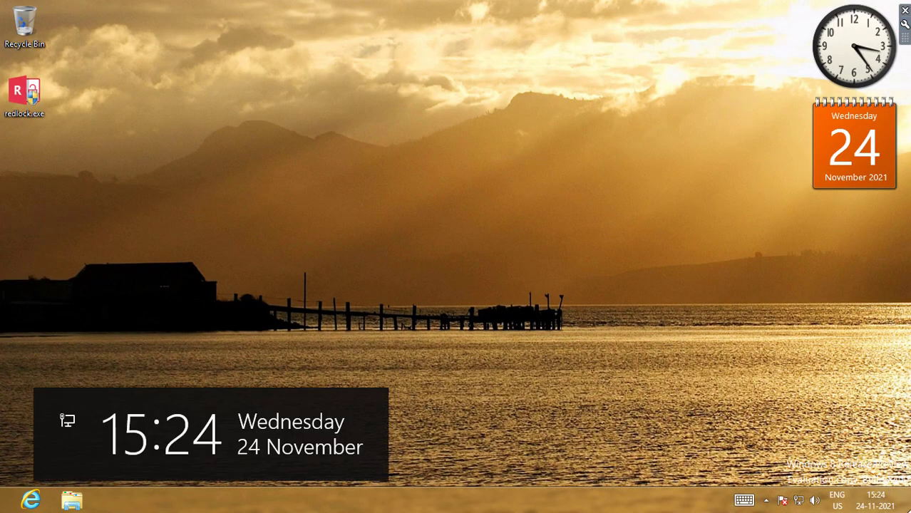
click(861, 387)
click(788, 423)
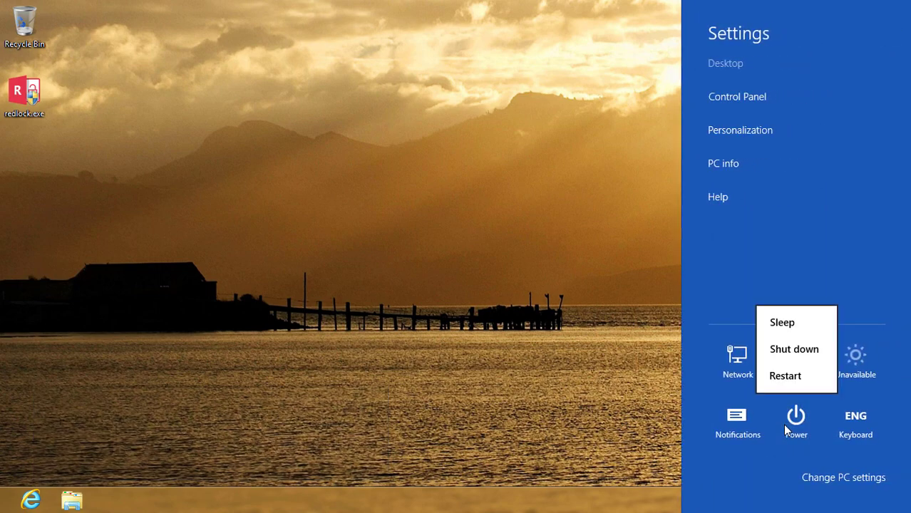
click(796, 163)
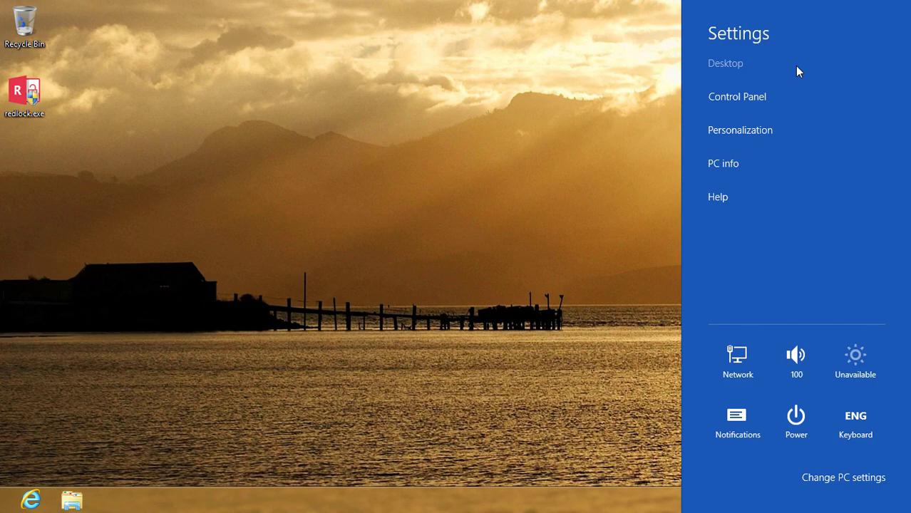
click(736, 422)
click(826, 362)
click(745, 374)
click(717, 32)
click(796, 420)
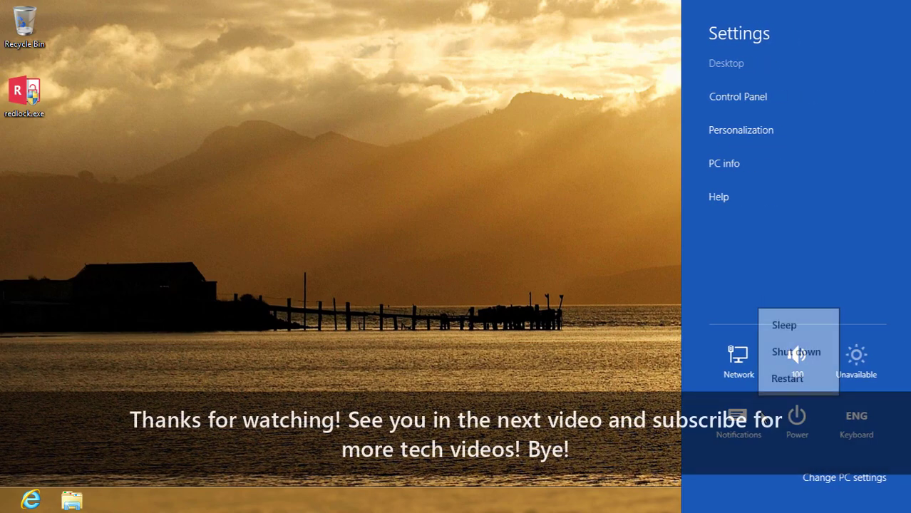
click(798, 354)
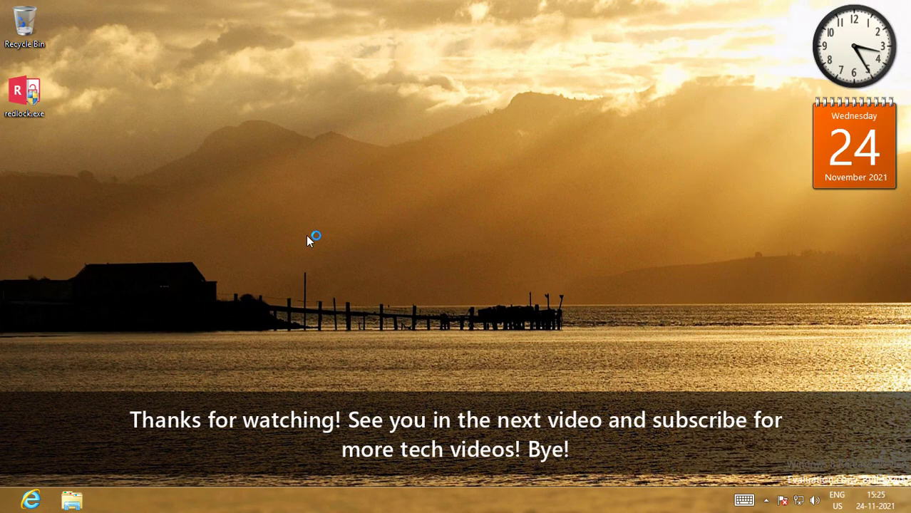